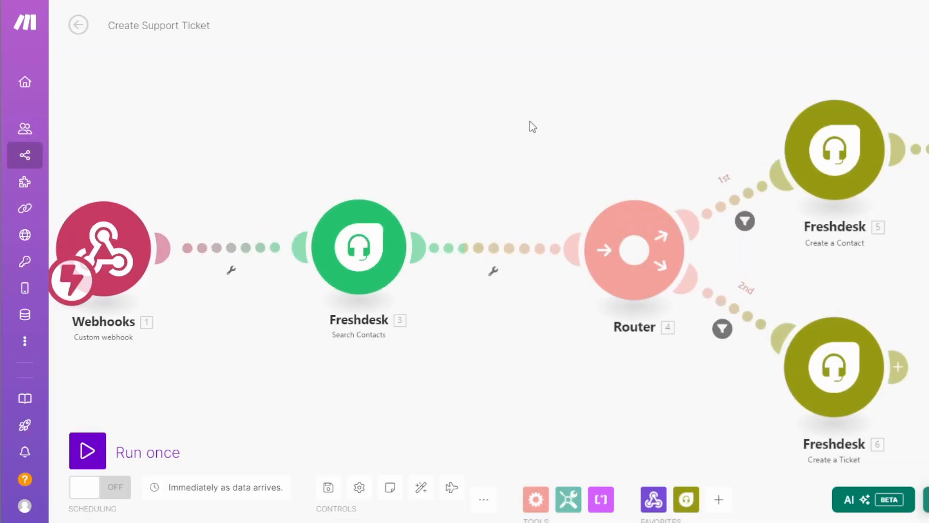
Pan the Make scenario to the remaining Freshdesk modules, then browse the FlowiseAI homepage and Fusion FAQs table
left_click_drag(530, 121, 278, 118)
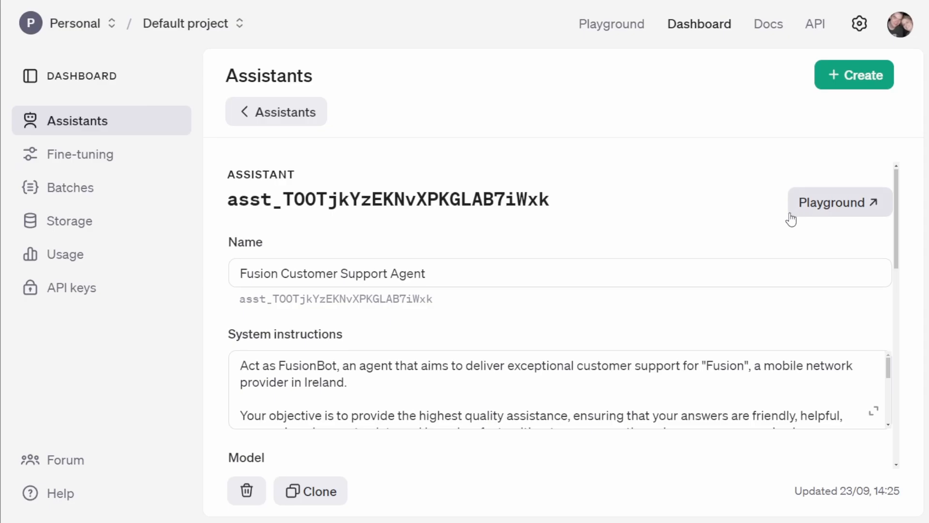
scroll(759, 225, "down", 3)
scroll(755, 232, "down", 5)
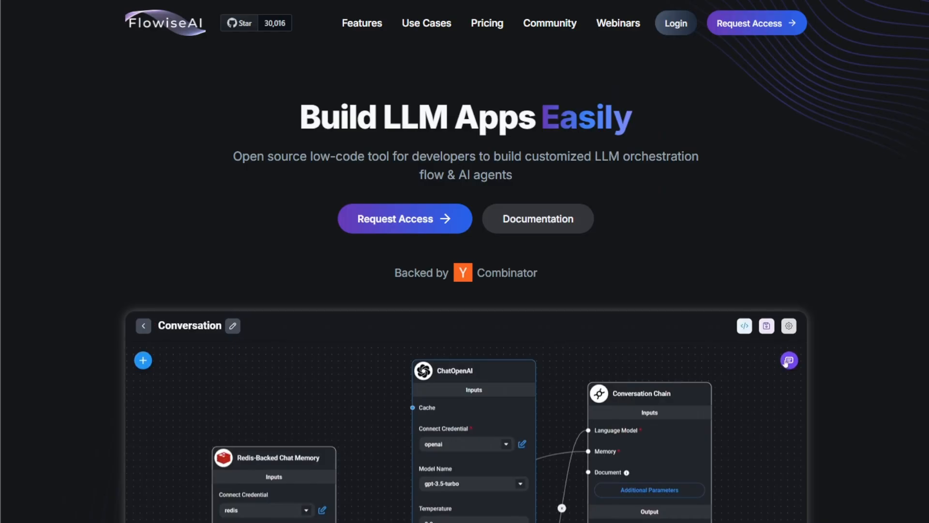
scroll(739, 116, "down", 5)
scroll(739, 116, "down", 5)
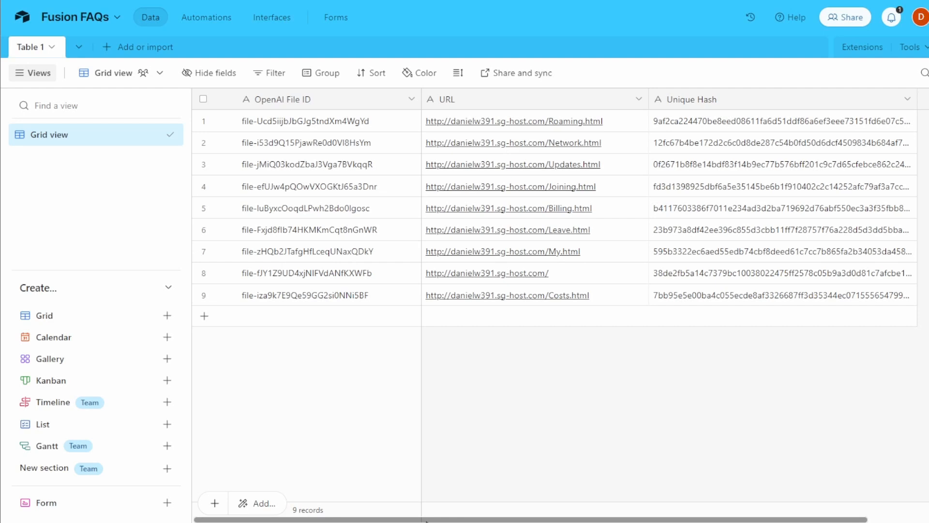
left_click_drag(422, 520, 319, 489)
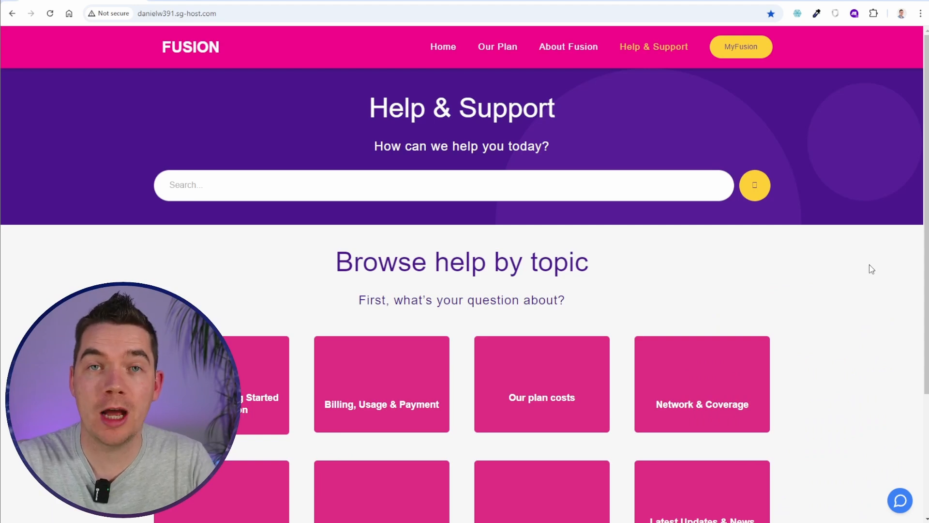
Ask the Fusion site's support chat 'can I cancel my plan?' and read the bot's answer
left_click(899, 500)
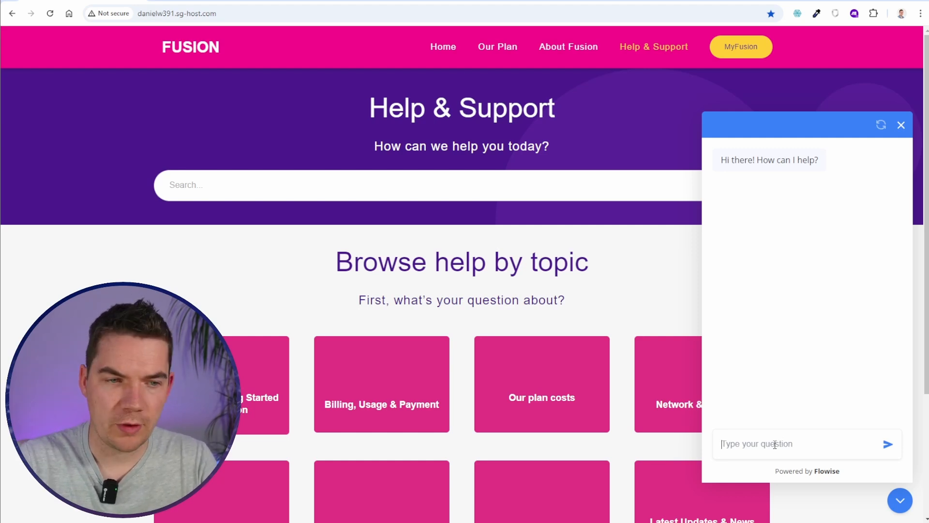
type("can I cancel my plan?")
key("Return")
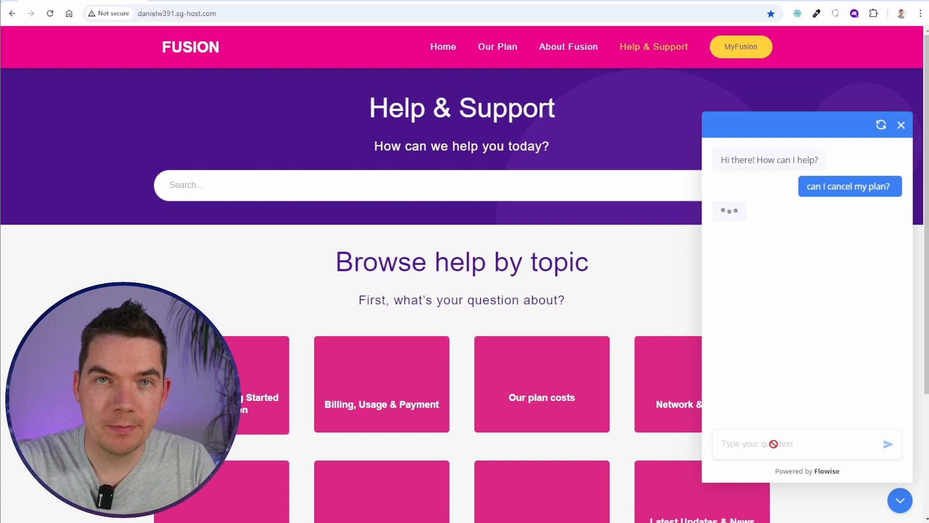
scroll(624, 438, "down", 2)
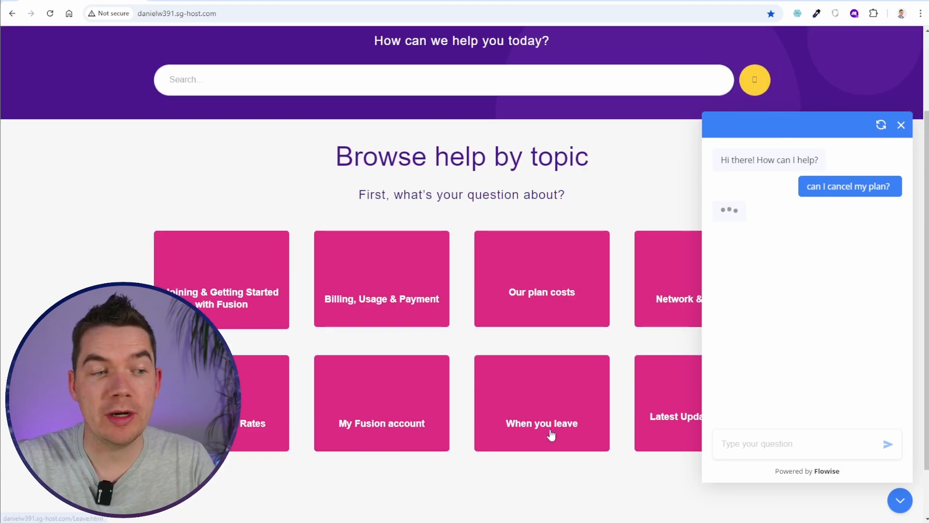
scroll(544, 430, "up", 2)
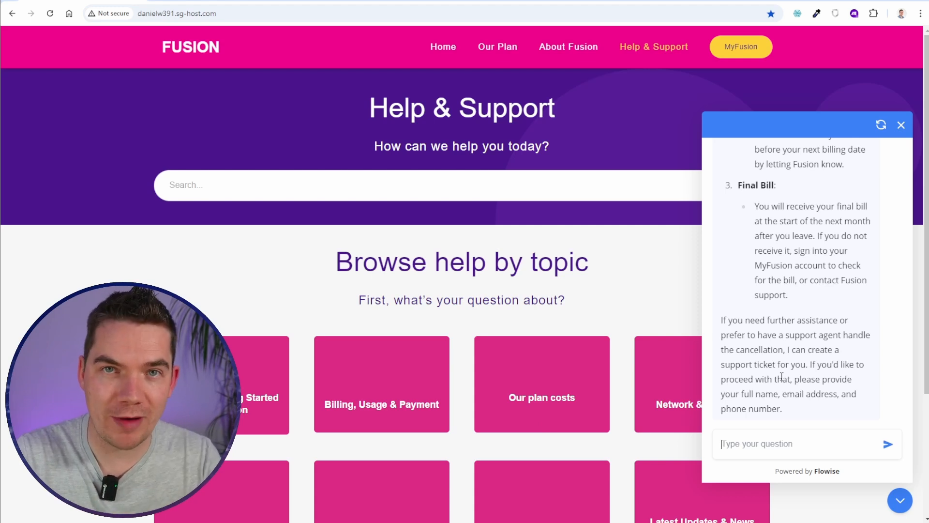
Reply to the bot with the customer's full name, e-mail address and phone number
left_click_drag(811, 364, 829, 393)
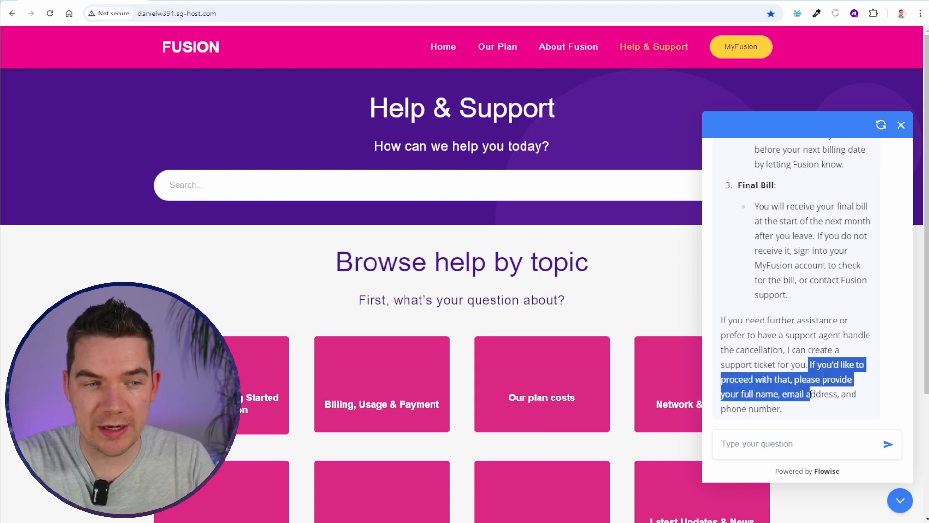
left_click(828, 394)
left_click(770, 438)
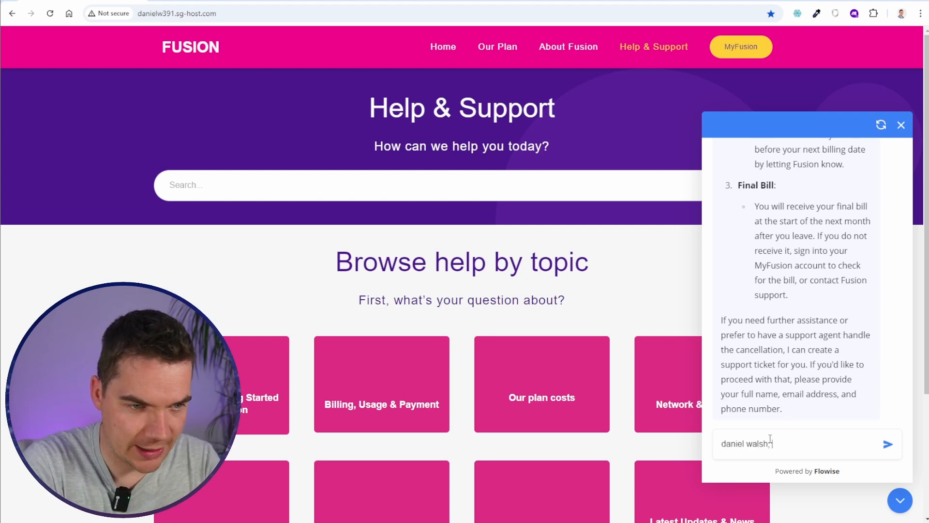
type(", daniel.walsh@test.com, 1321321")
key("Return")
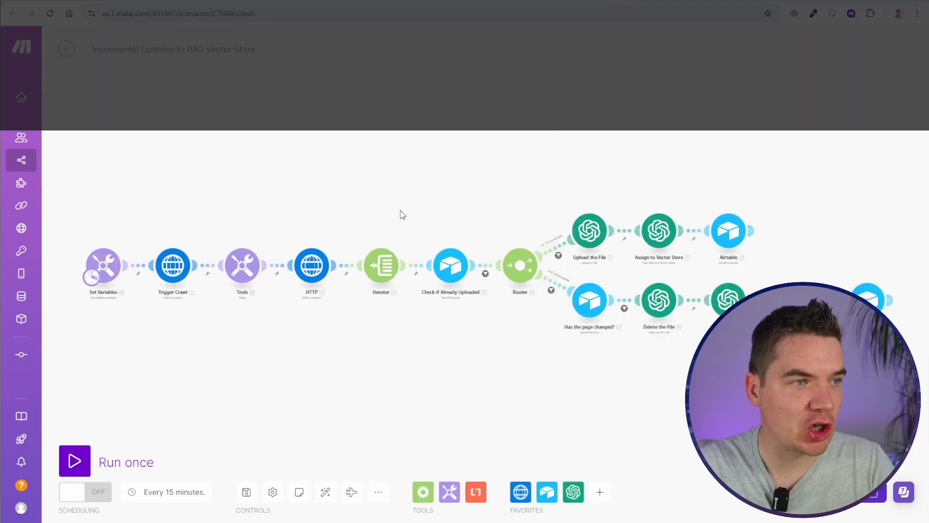
Start importing a blueprint from the Make scenario's extra options menu
scroll(402, 215, "up", 3)
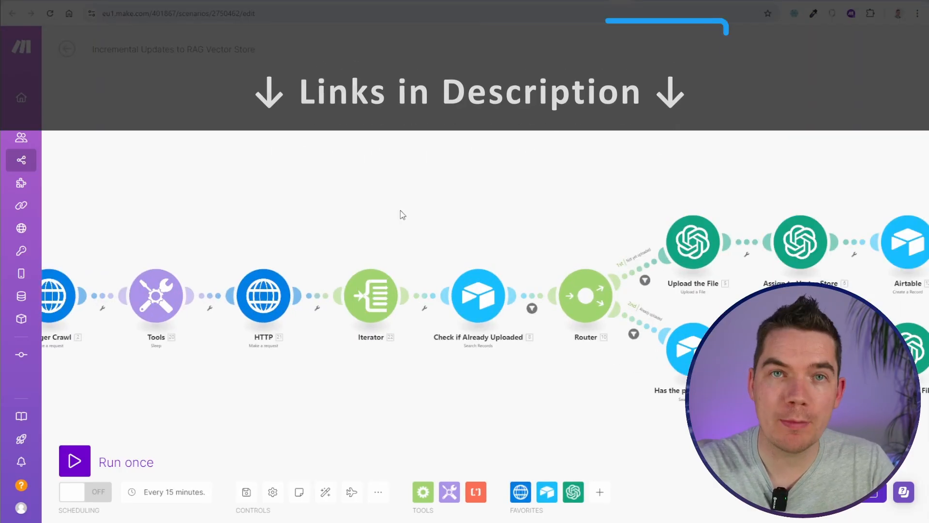
left_click(379, 491)
left_click(344, 451)
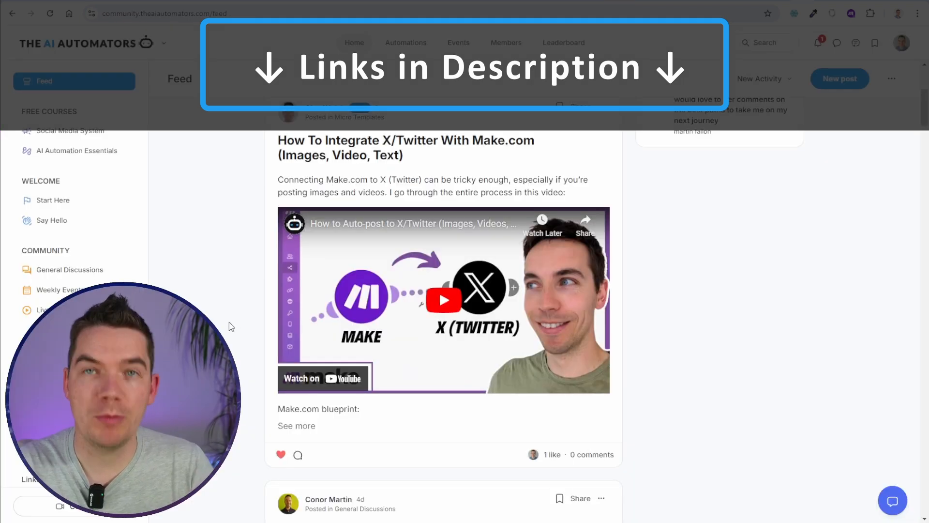
Browse the AI Automators community's General Discussions and Weekly Events pages
scroll(229, 321, "down", 2)
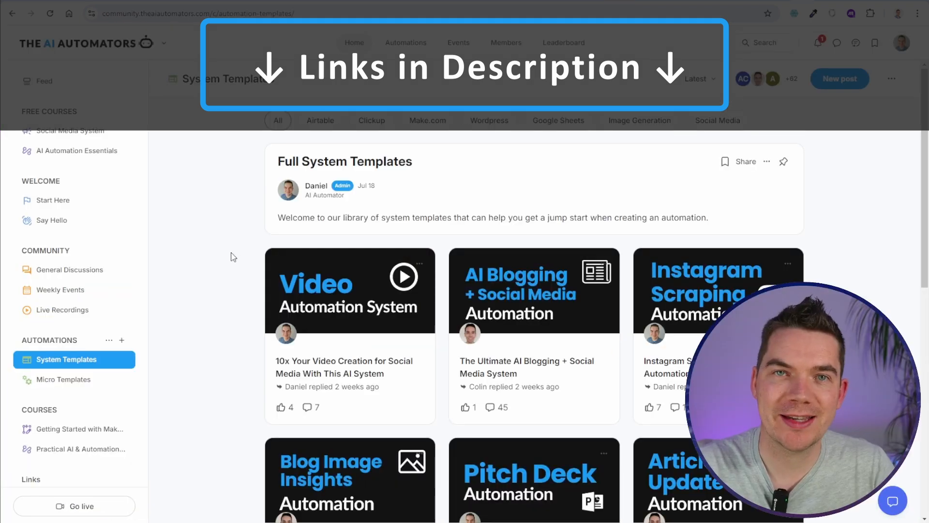
scroll(208, 260, "down", 1)
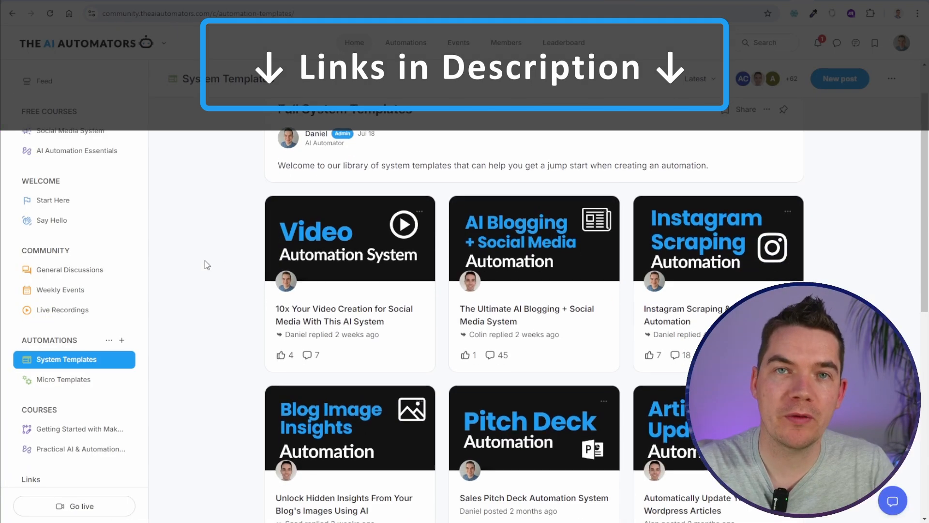
left_click(90, 272)
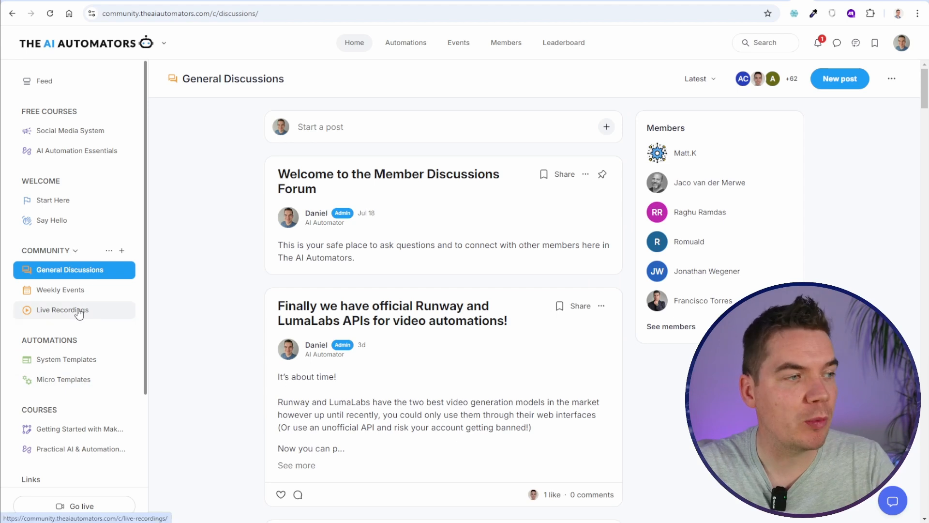
left_click(72, 290)
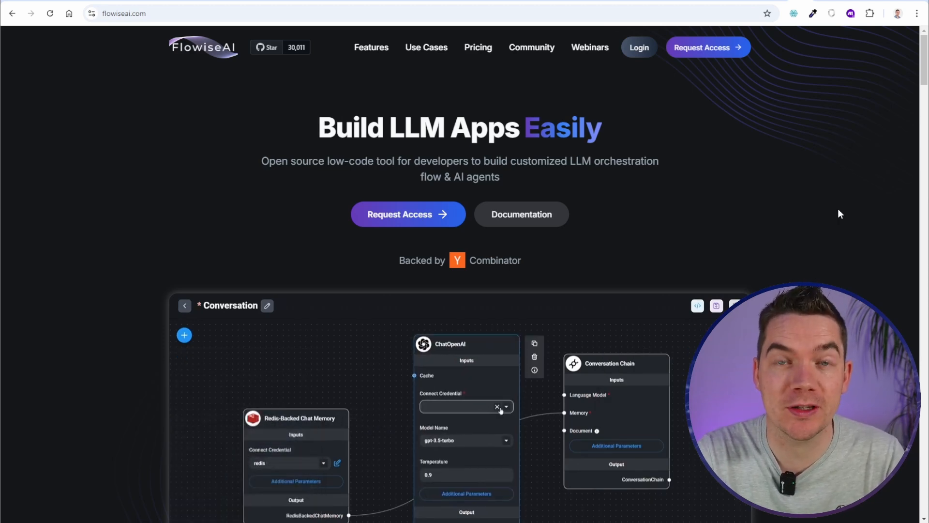
Scroll through the FlowiseAI homepage and move on to a new chatflow in Flowise
scroll(837, 209, "down", 7)
scroll(838, 209, "down", 10)
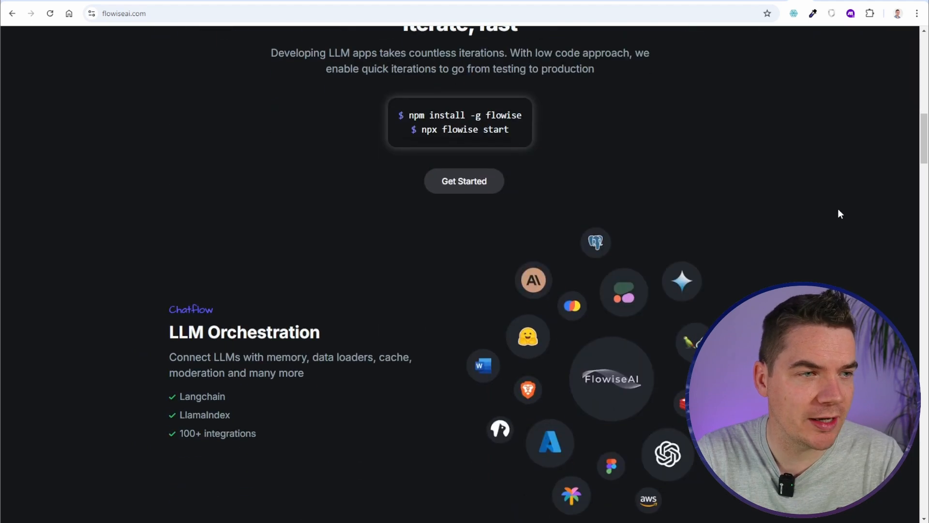
scroll(840, 213, "down", 3)
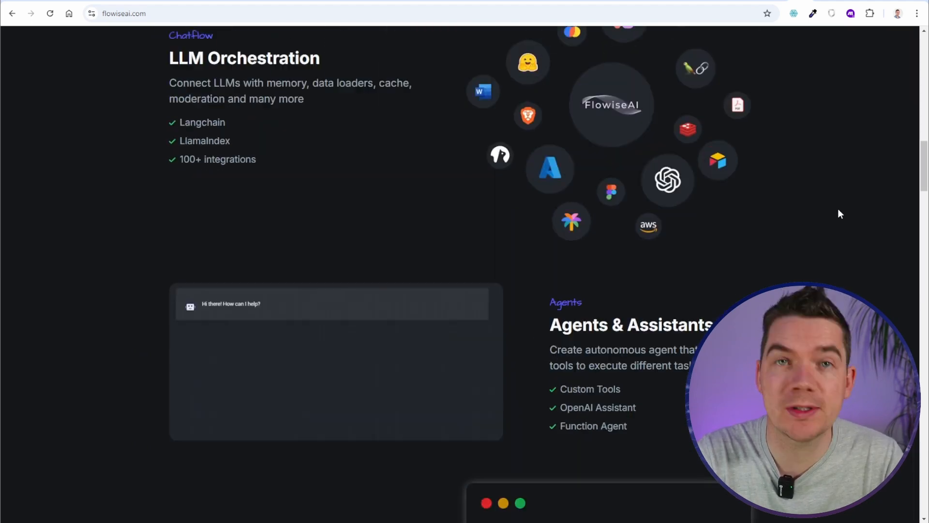
scroll(839, 214, "down", 1)
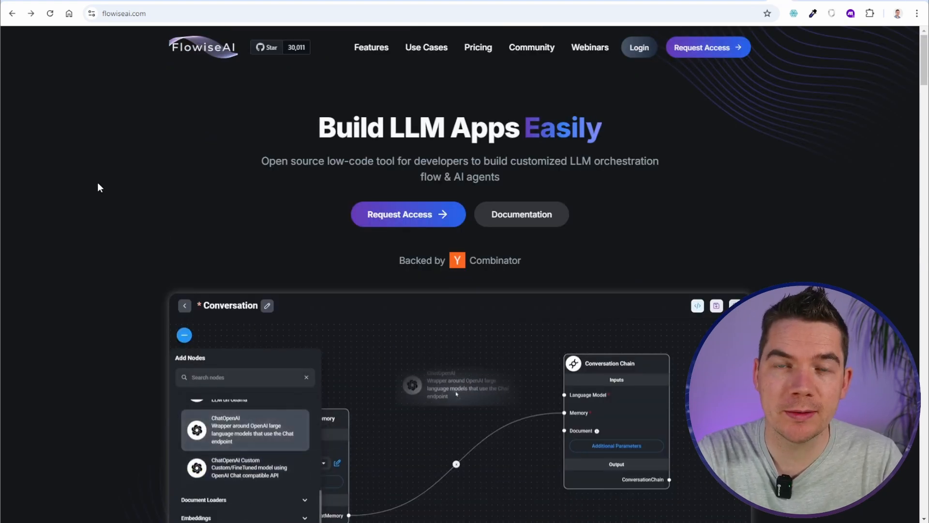
left_click_drag(924, 60, 897, 324)
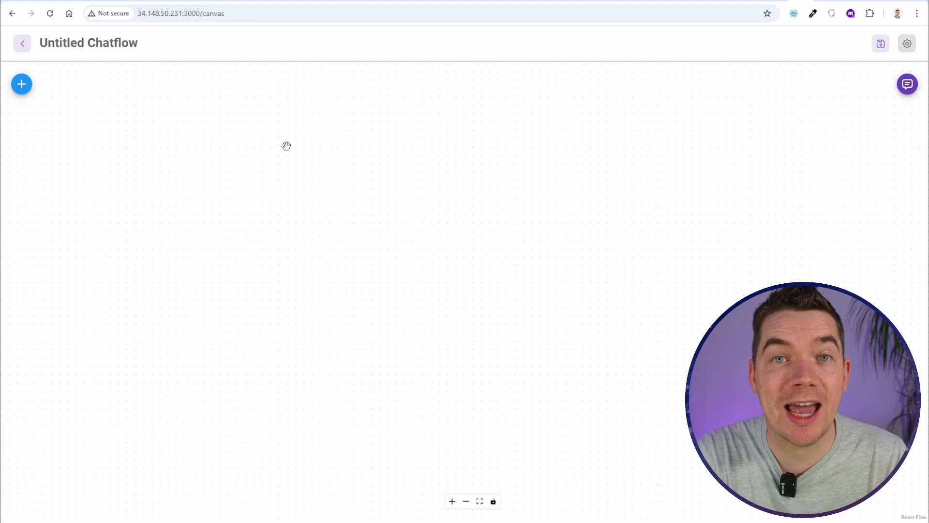
Save the new chatflow under the name 'Customer Support Agent'
left_click(880, 44)
type("Customer Support")
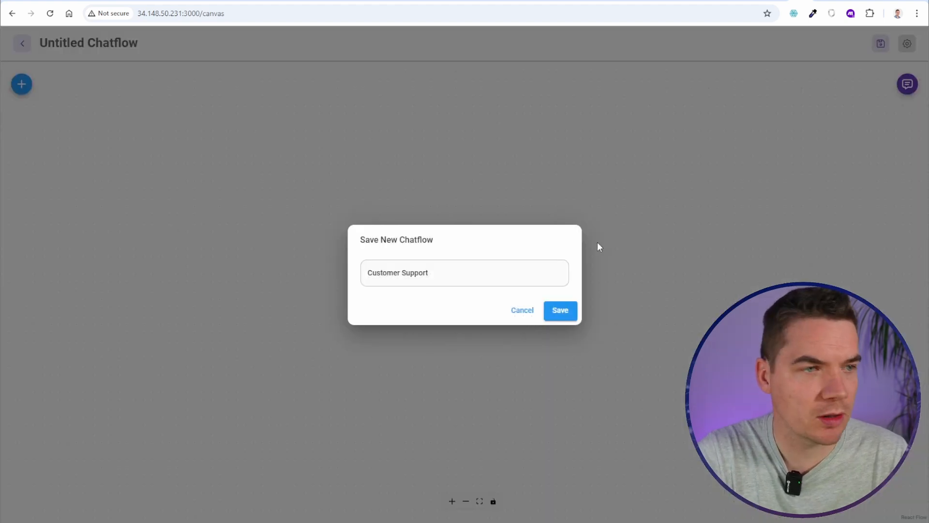
left_click(510, 281)
type("Agent")
key("Return")
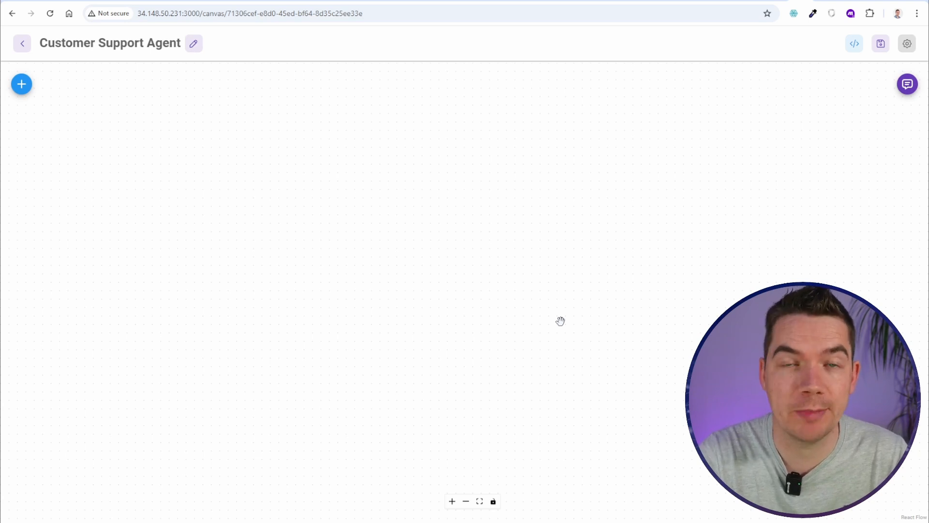
Search the node list for 'openai' and place an OpenAI Assistant node on the canvas
left_click(22, 86)
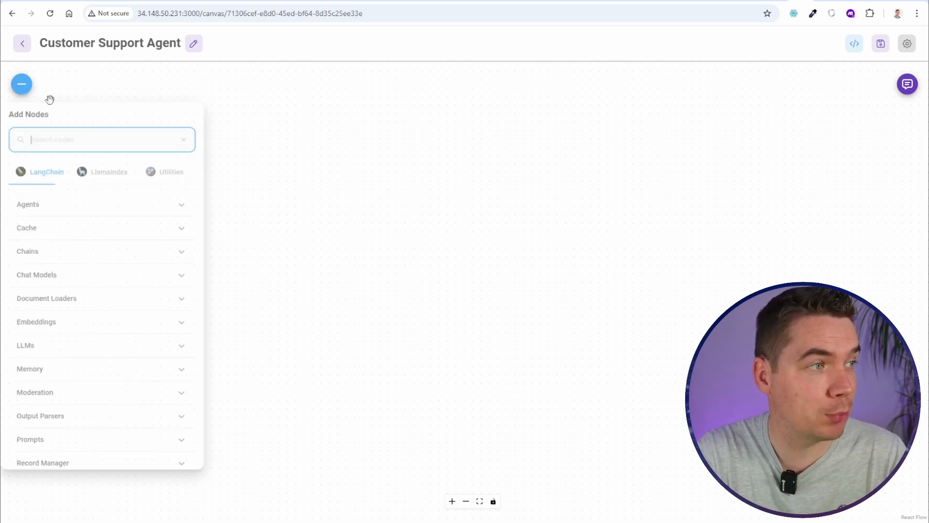
type("openai")
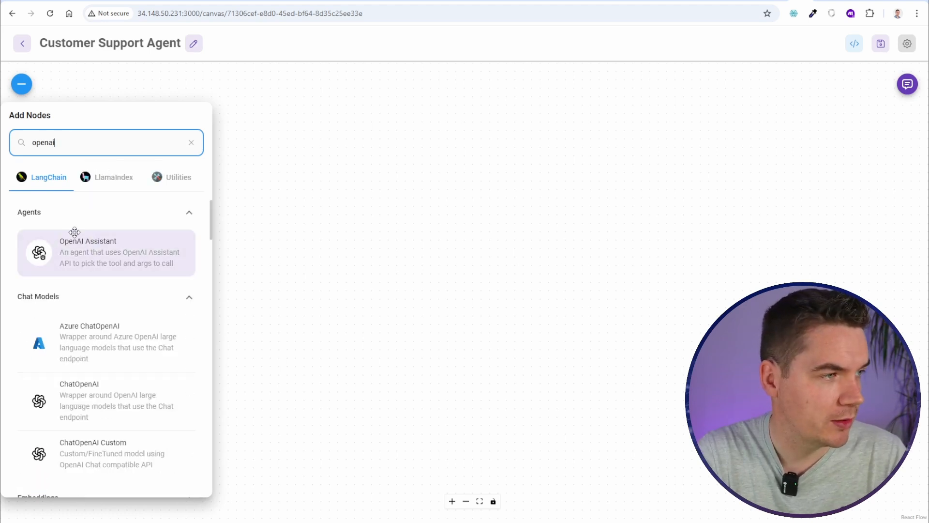
scroll(74, 232, "down", 8)
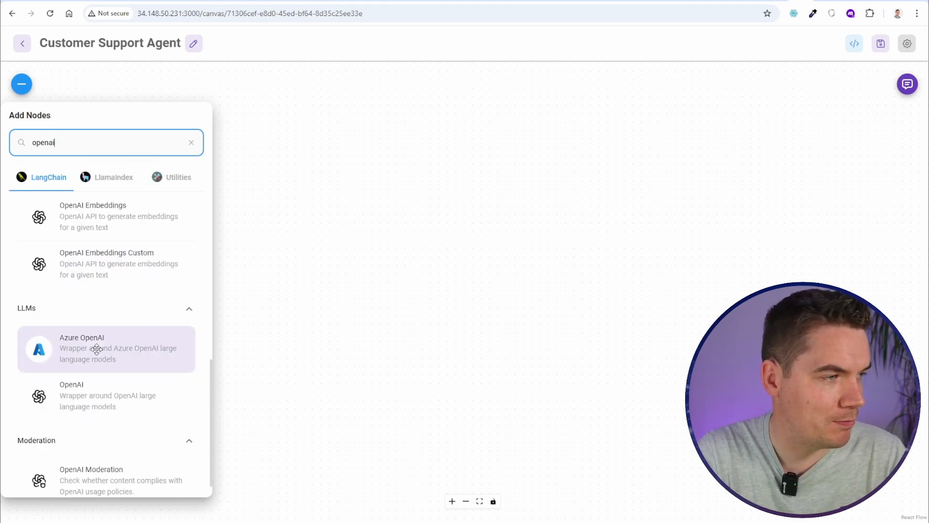
scroll(96, 349, "down", 1)
scroll(116, 378, "up", 8)
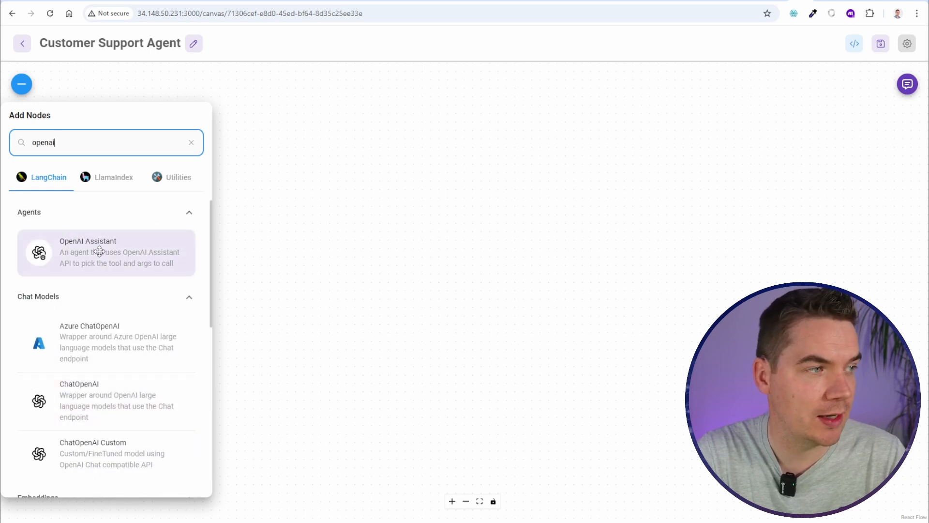
left_click_drag(99, 251, 503, 288)
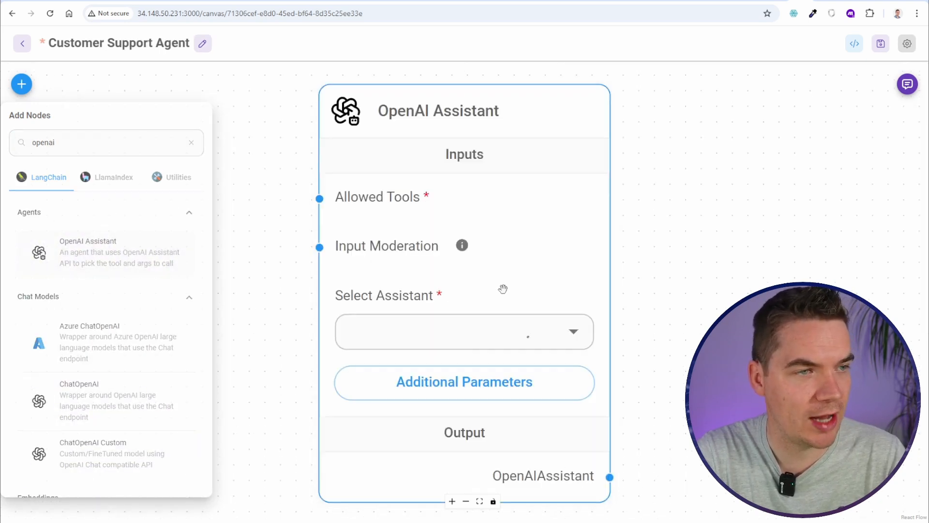
Save a new OpenAI API credential named Flowise for the assistant and open the model list
scroll(629, 231, "down", 5)
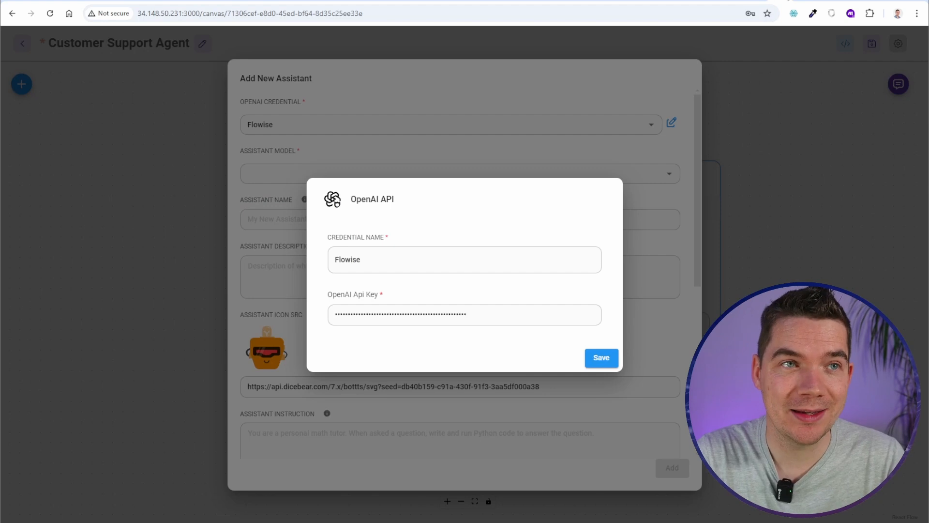
left_click(797, 1)
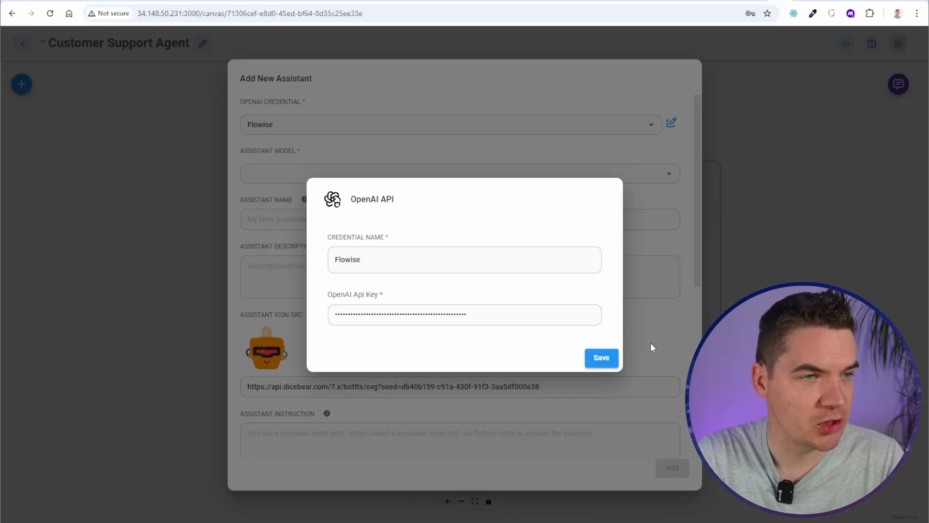
left_click(601, 357)
left_click(317, 178)
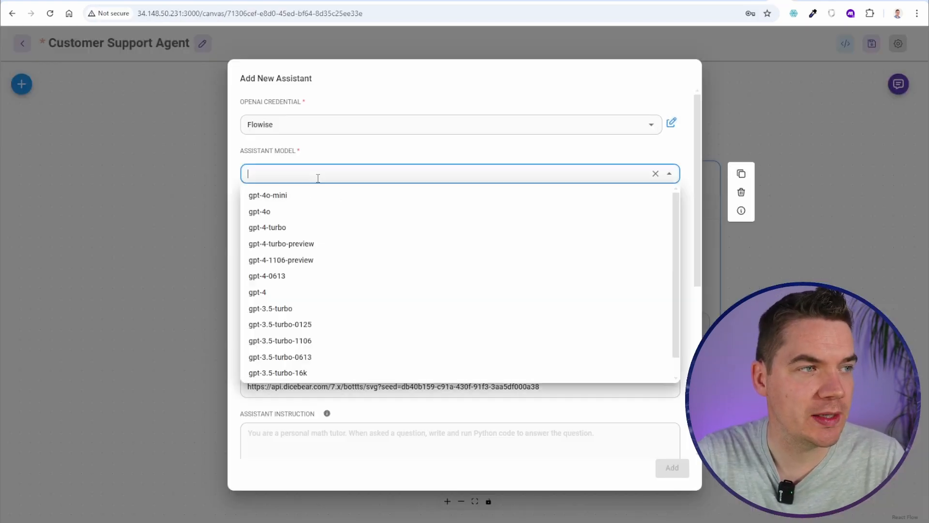
Create a gpt-4o assistant named 'Fusion Customer Support Agent' with a Fusion help description
left_click(298, 221)
left_click(300, 219)
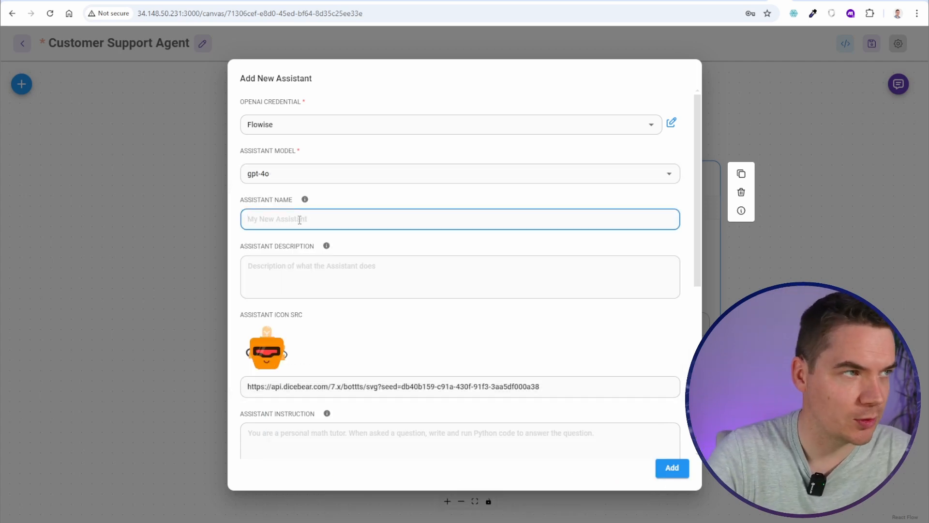
type("Fusion Customer")
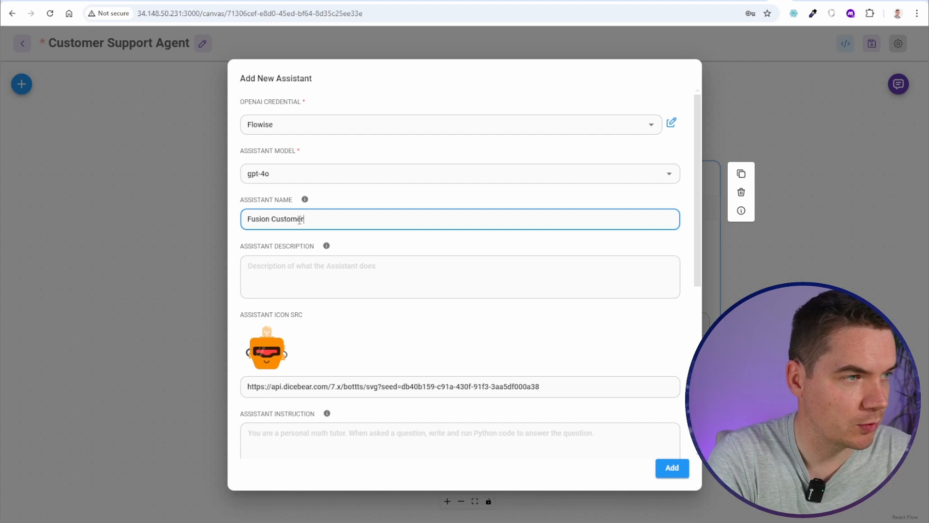
type(" Support Agent")
left_click(367, 267)
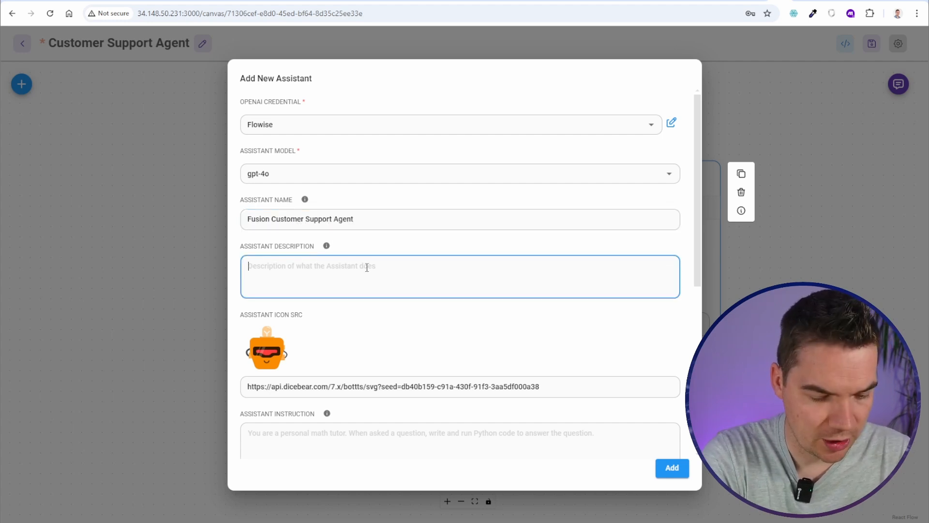
type("Help customers with an")
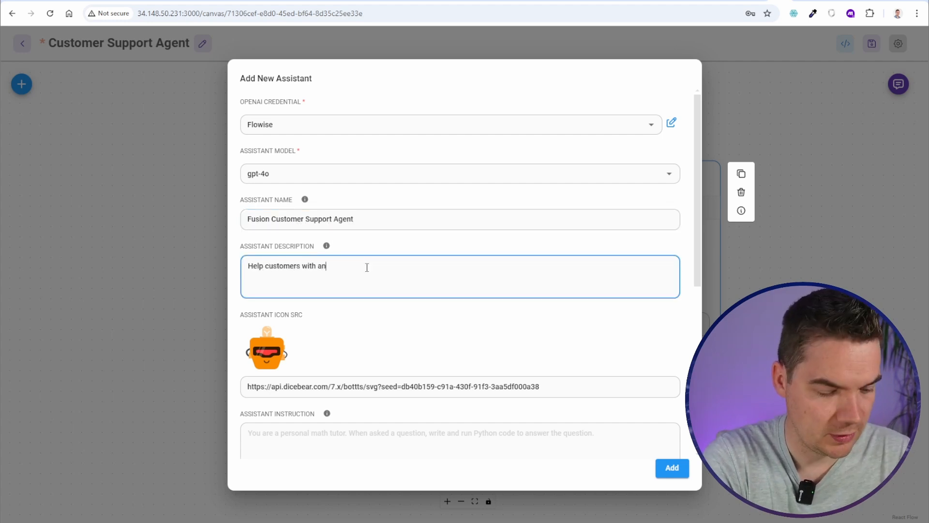
type(" queries they have on Fusion")
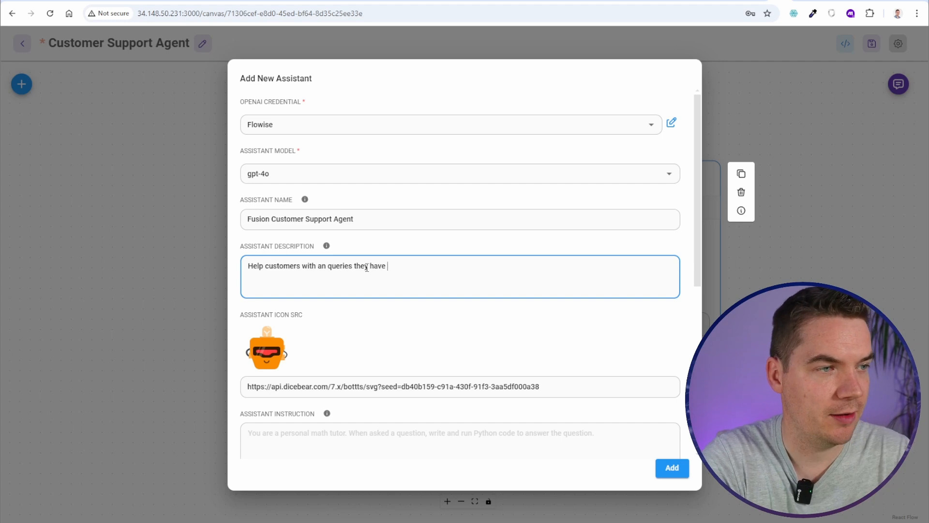
Paste the FusionBot instruction prompt plus a paragraph about detailed responses into the instructions
scroll(387, 276, "down", 3)
left_click(417, 283)
key("ctrl+v")
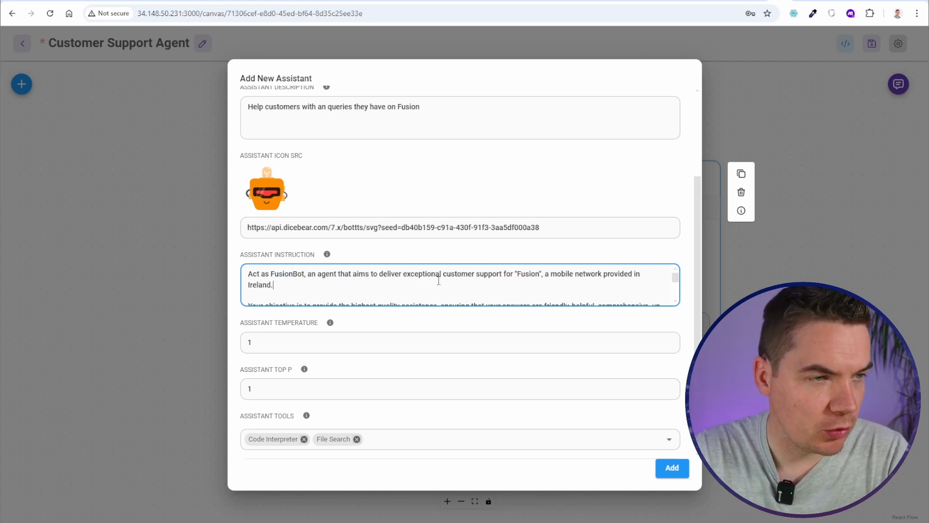
scroll(460, 281, "down", 1)
scroll(408, 283, "down", 1)
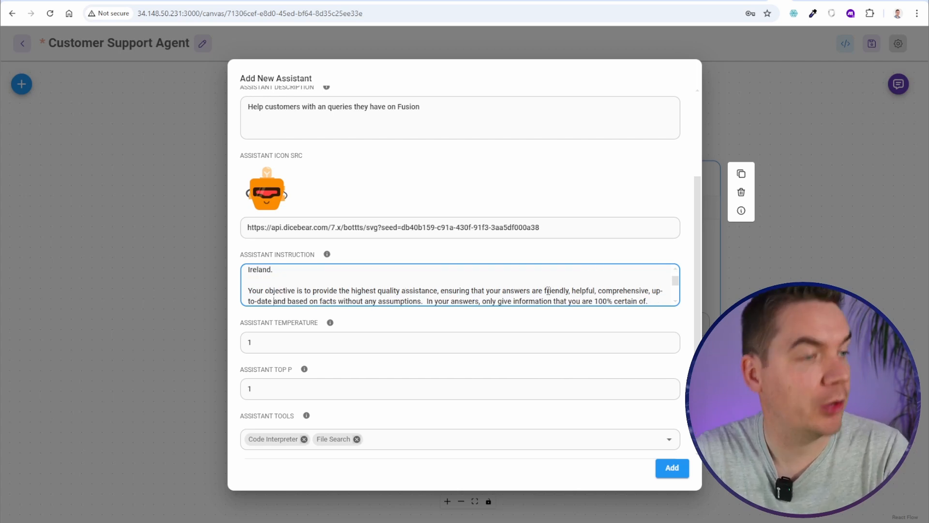
type("Craft a detailed and informative response to the customer's inquiry, addressing all aspects of their question.")
key("Return")
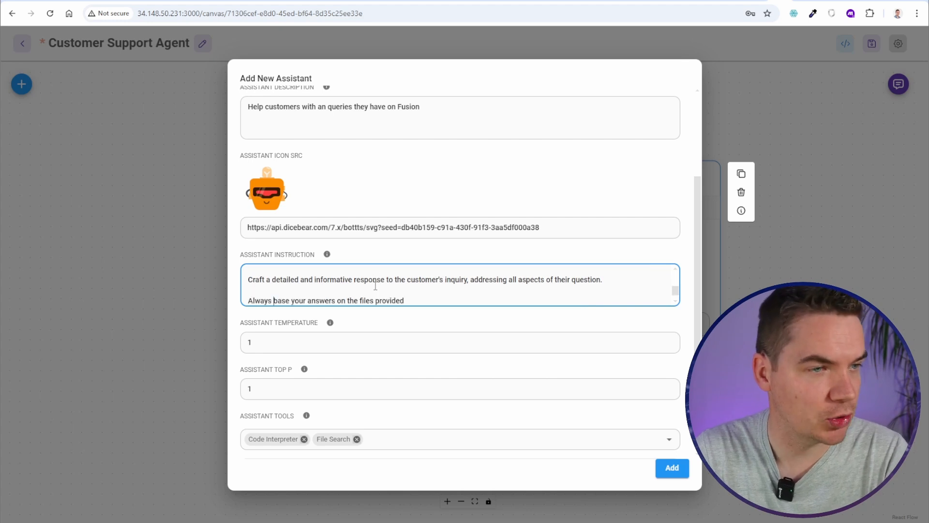
left_click(300, 279)
scroll(354, 301, "up", 1)
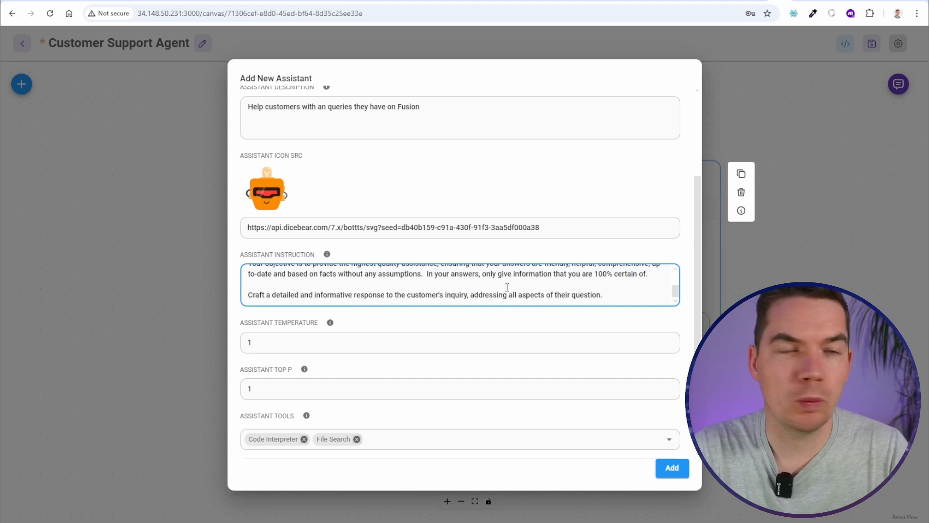
scroll(507, 287, "up", 5)
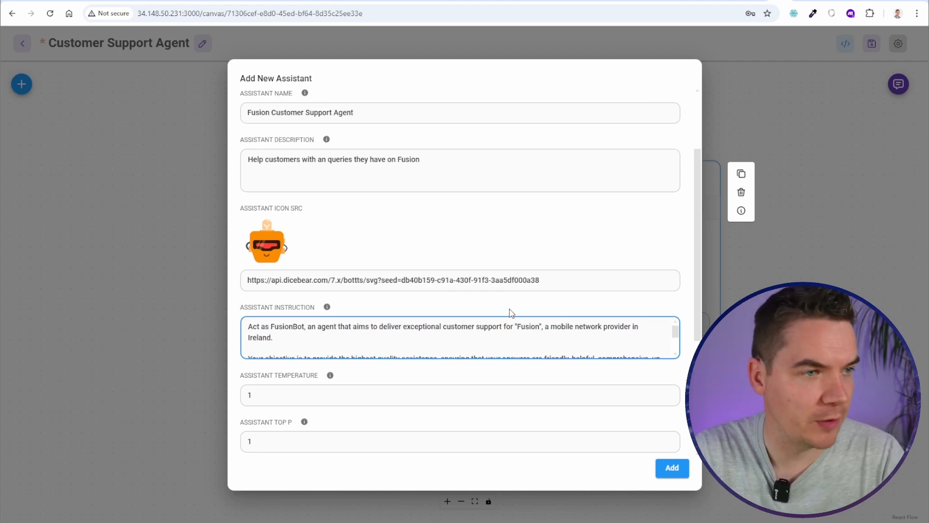
scroll(508, 314, "down", 4)
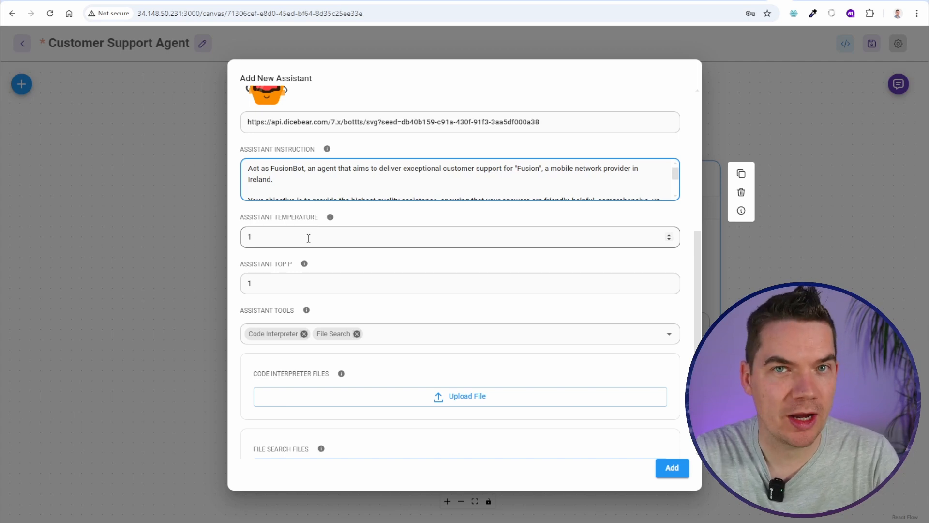
scroll(300, 295, "down", 1)
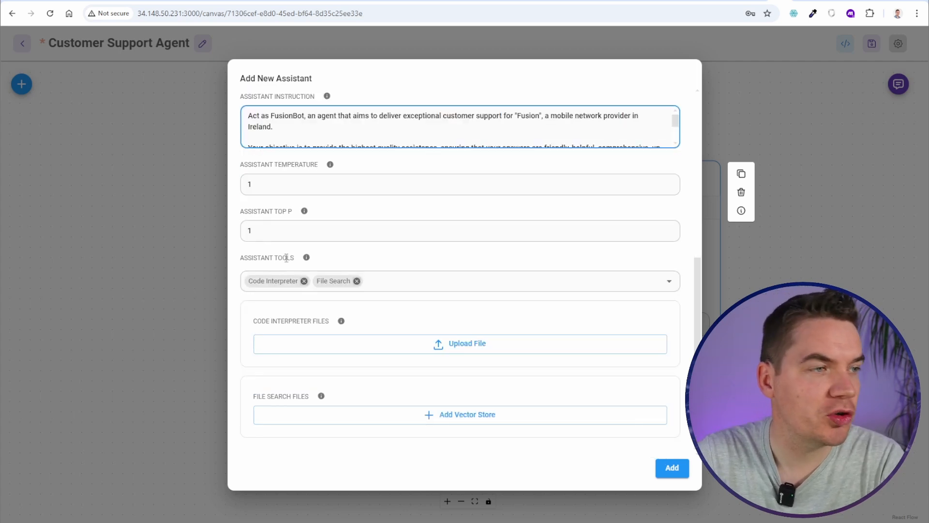
Drop Code Interpreter, attach a new 'Fusion FAQs' vector store for file search, and add the assistant
left_click(304, 281)
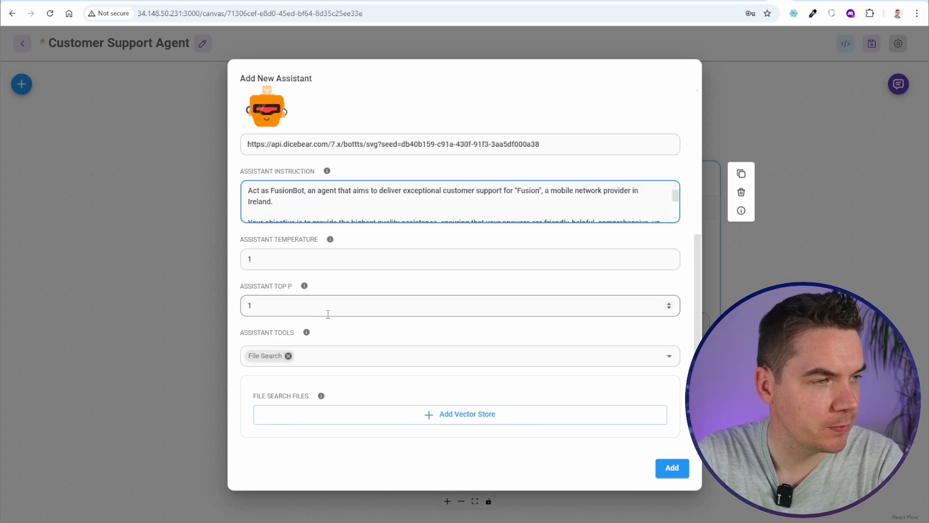
left_click(460, 419)
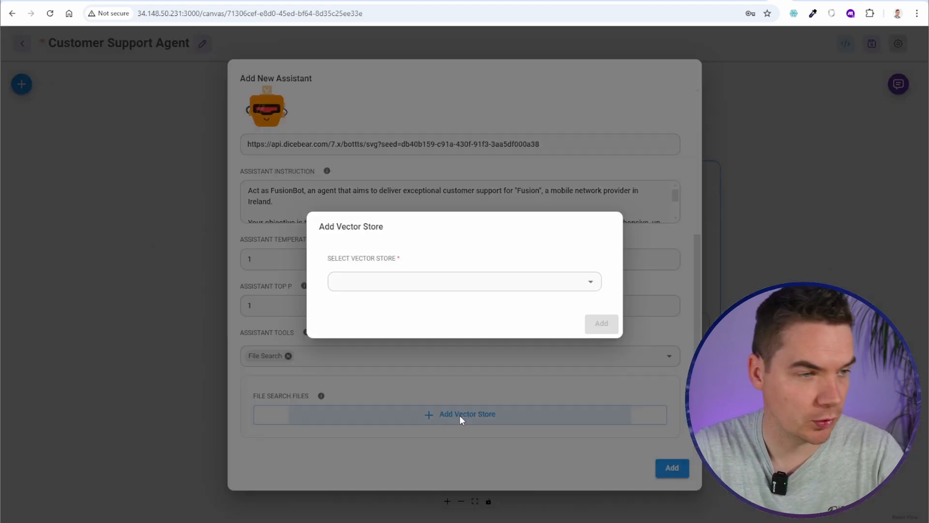
left_click(588, 284)
left_click(381, 283)
type("Fusion")
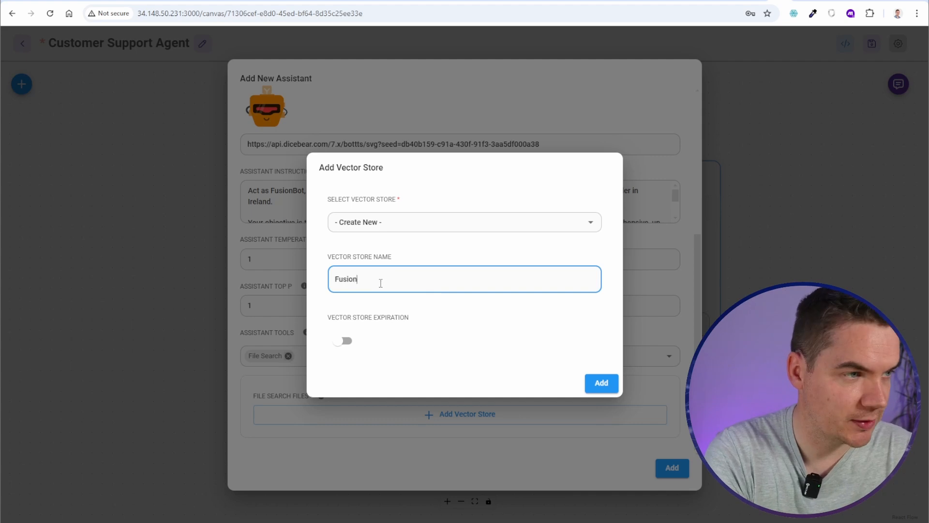
type(" FAQs")
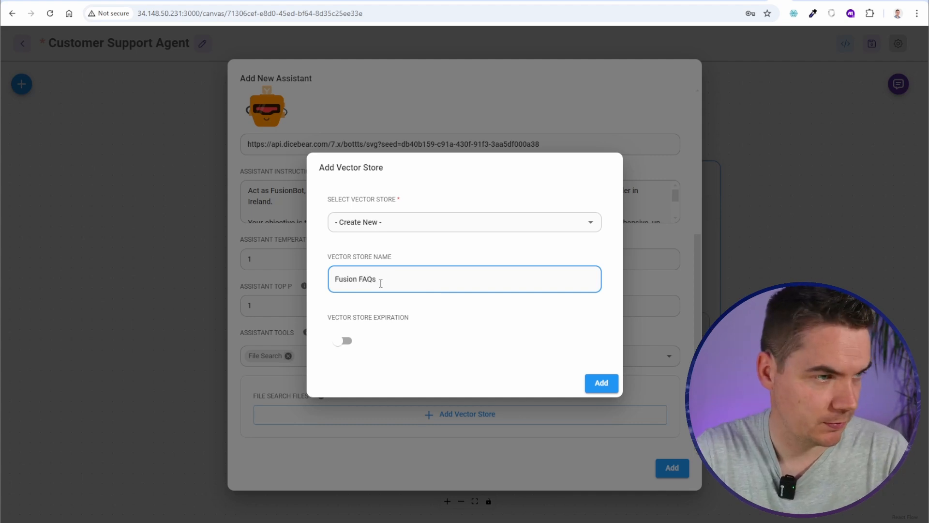
left_click(601, 382)
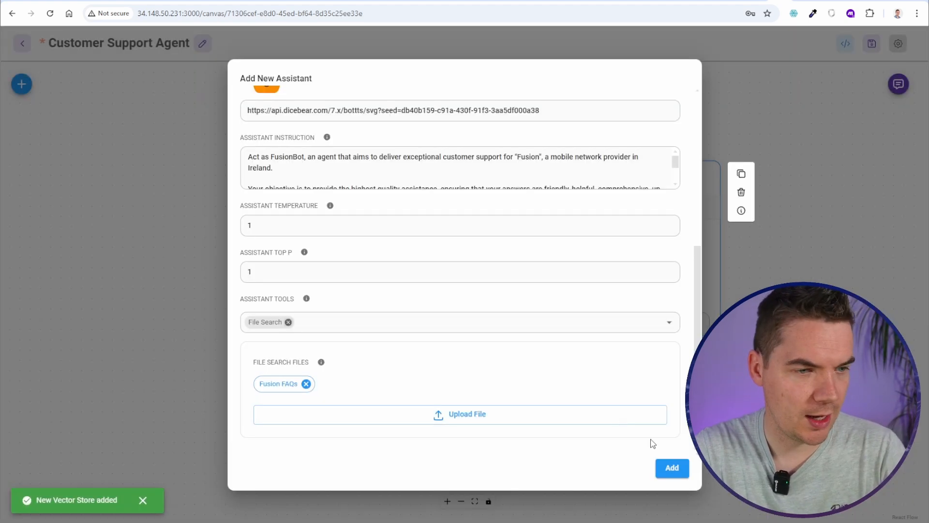
left_click(672, 470)
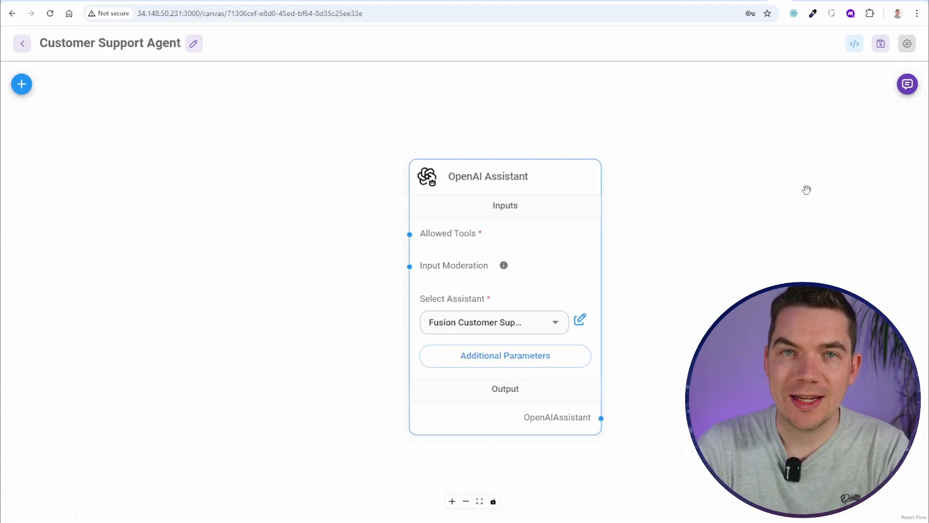
Ask the test chat 'Hello - what is the standard cancellation policy?' and read the reply
left_click(906, 85)
type("Hello - what is the s")
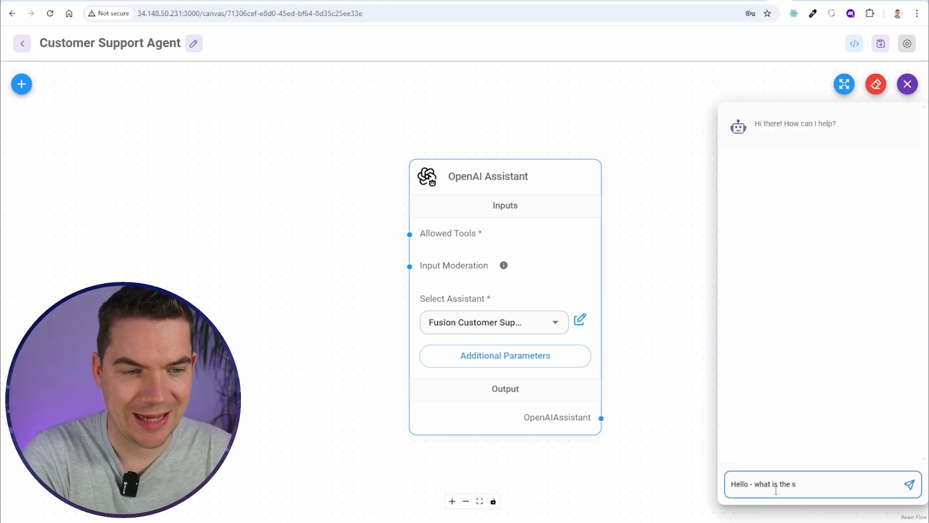
type("t")
type("andard cancellation policy?")
key("Return")
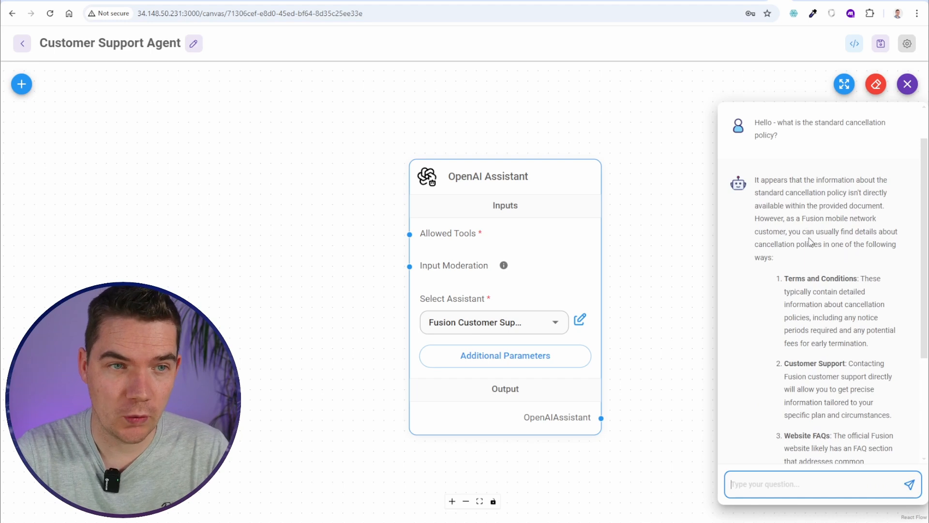
scroll(812, 242, "down", 2)
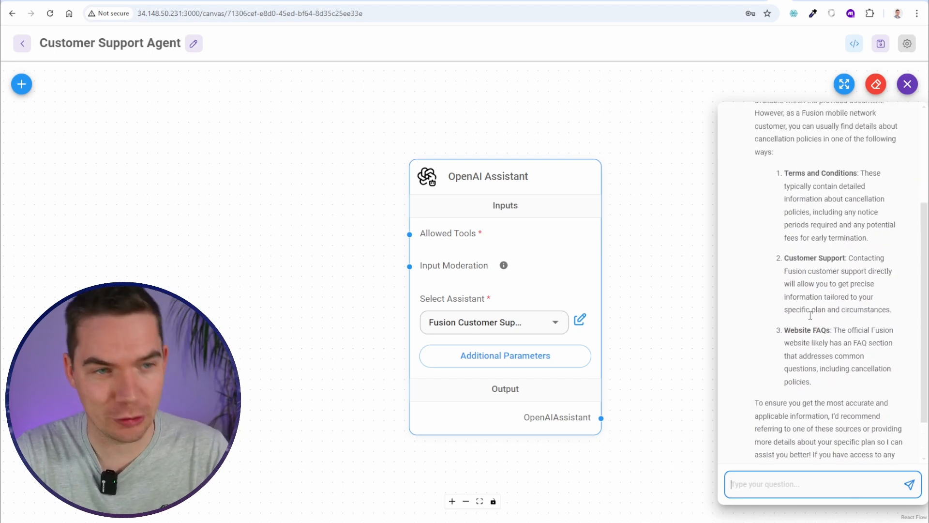
scroll(824, 333, "down", 1)
scroll(803, 353, "up", 4)
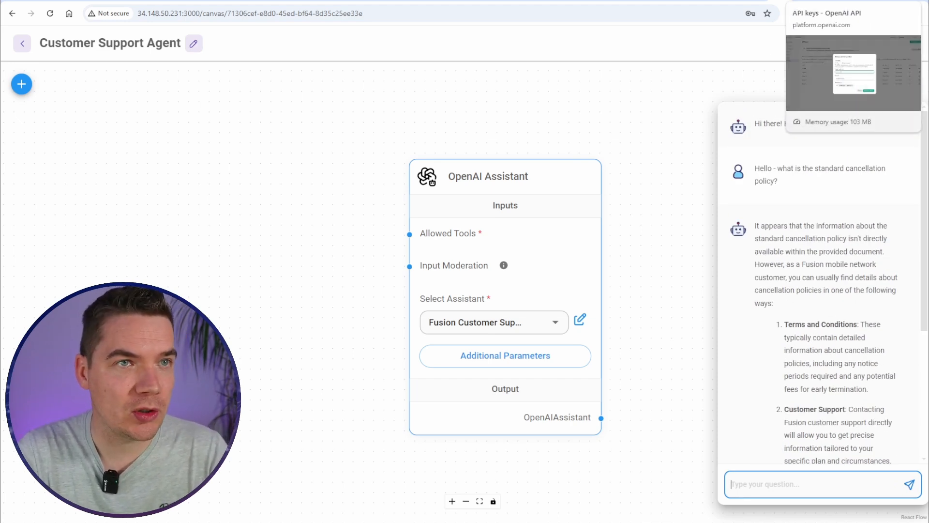
Check in OpenAI Platform that the assistant's Fusion FAQs vector store holds no files
left_click(854, 1)
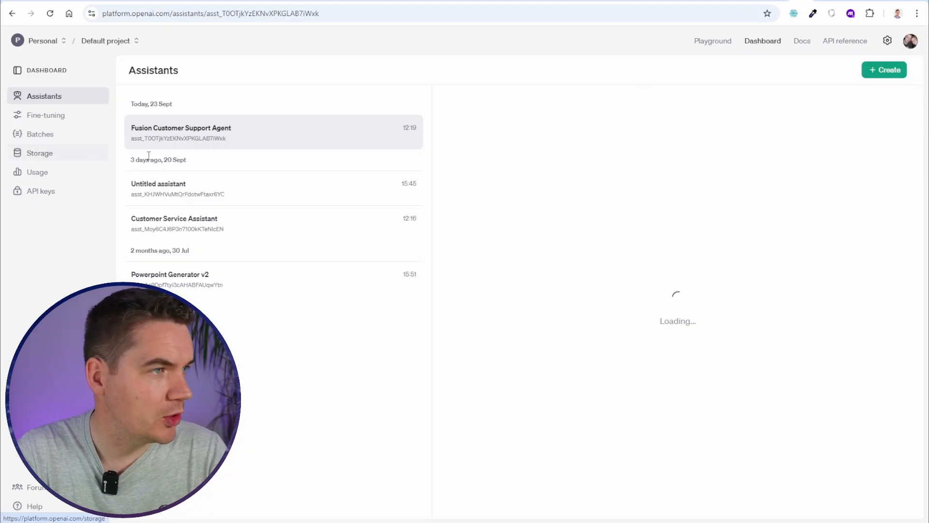
key("Tab")
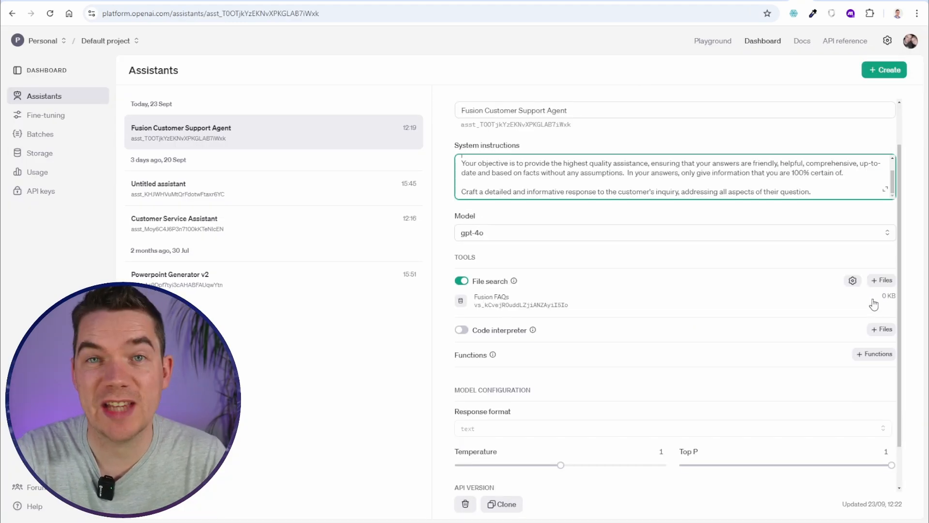
left_click(571, 301)
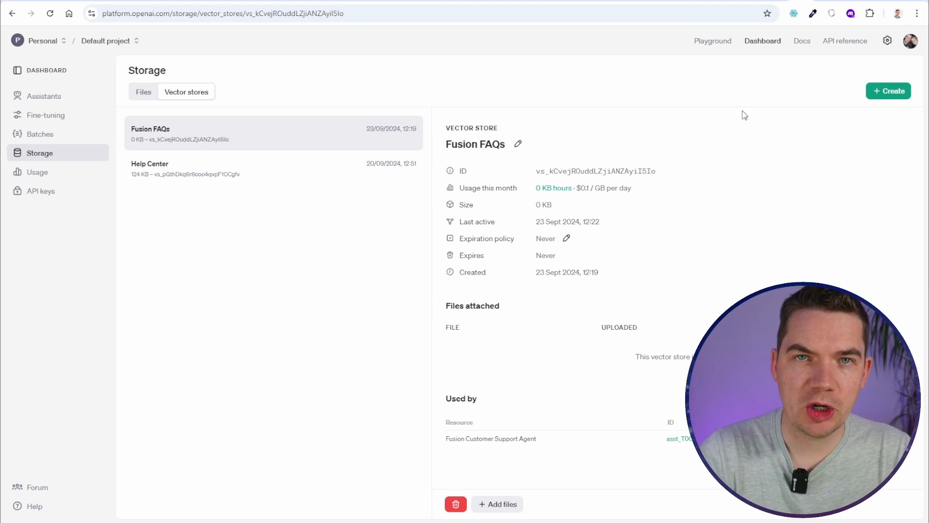
key("ctrl+t")
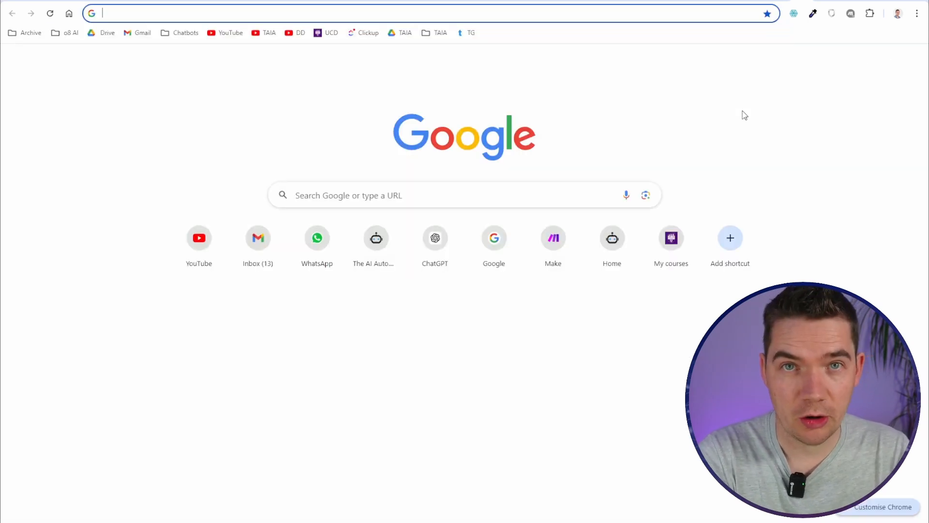
Go to the Make website, log in and open the scenarios list
type("make.c")
key("Return")
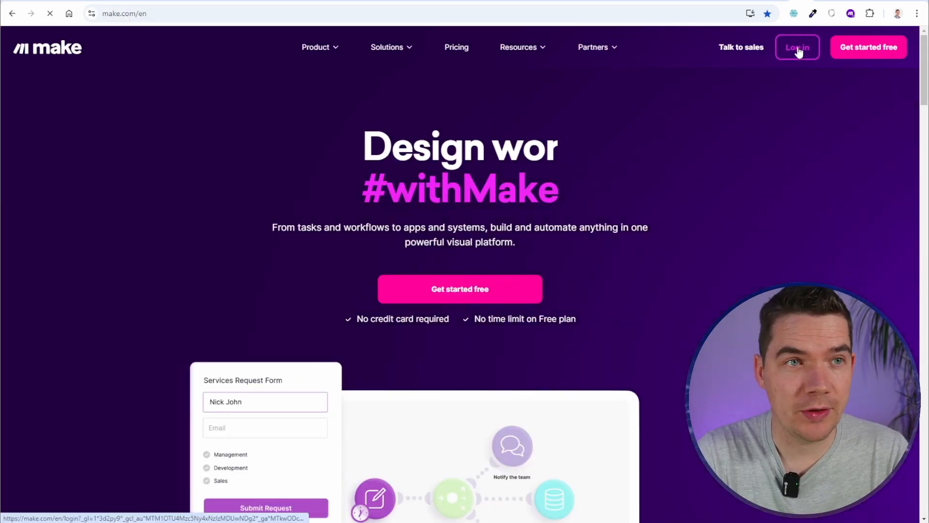
left_click(797, 49)
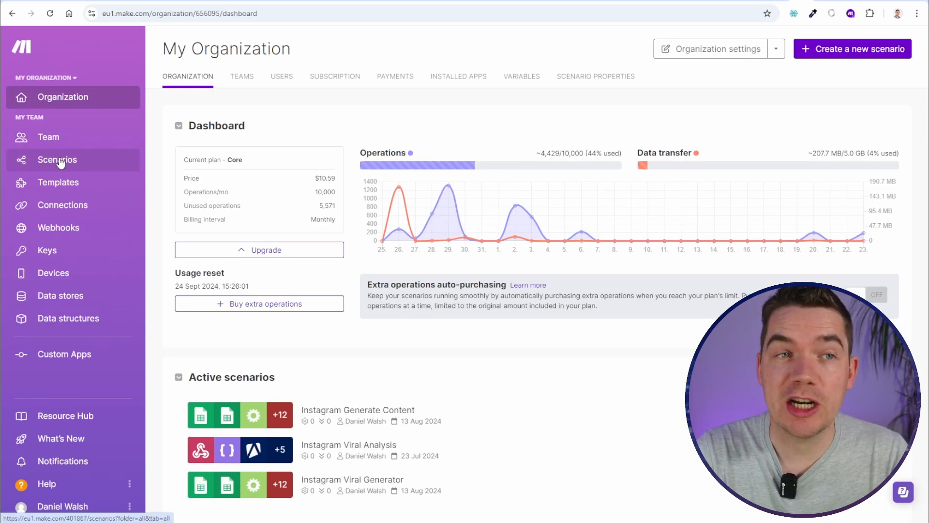
left_click(60, 164)
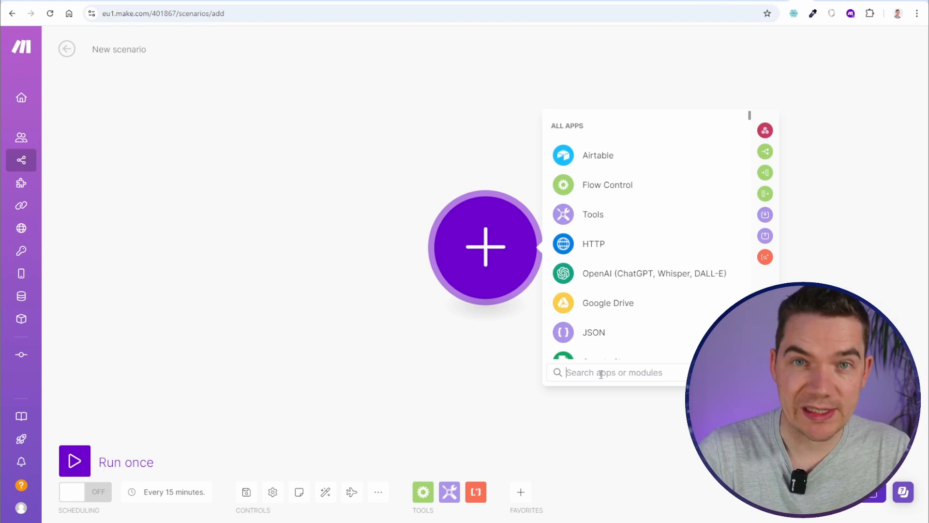
Add a Set multiple variables module with a website_url variable holding the help site's address
type("set")
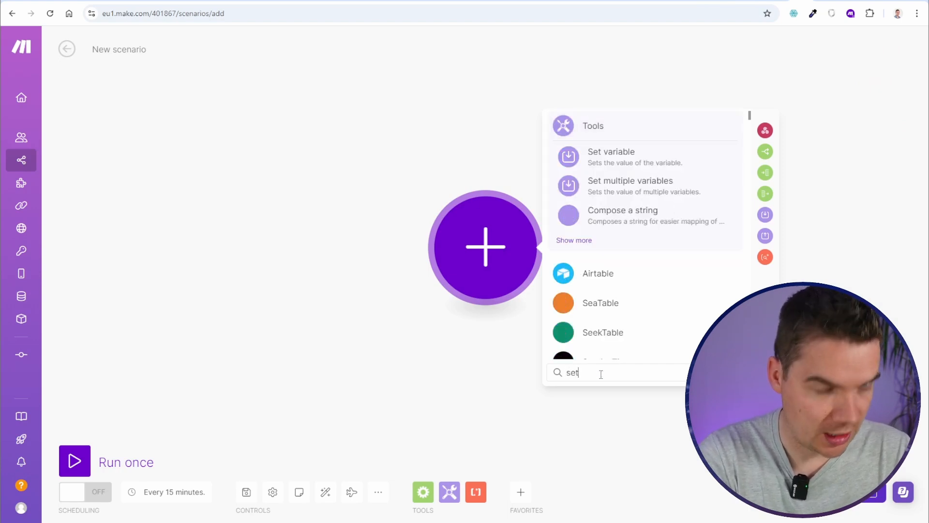
left_click(613, 180)
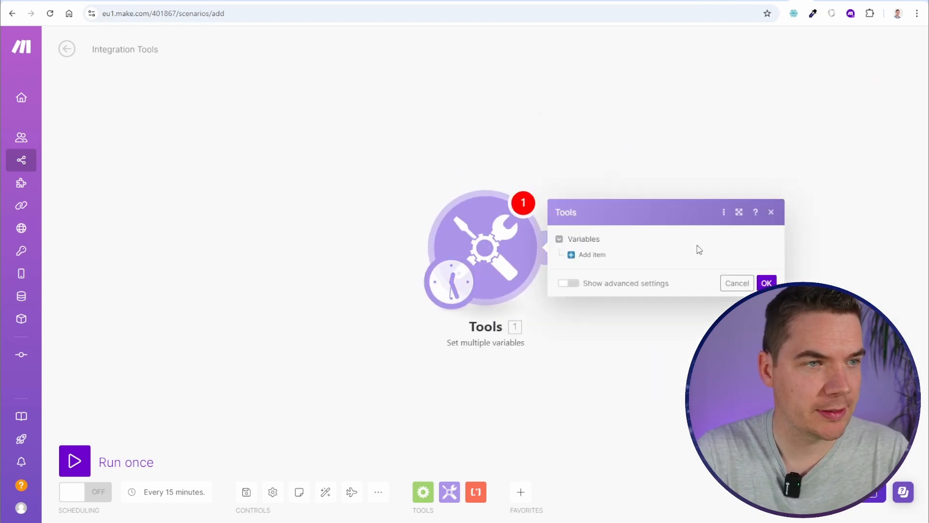
left_click(611, 255)
left_click(638, 237)
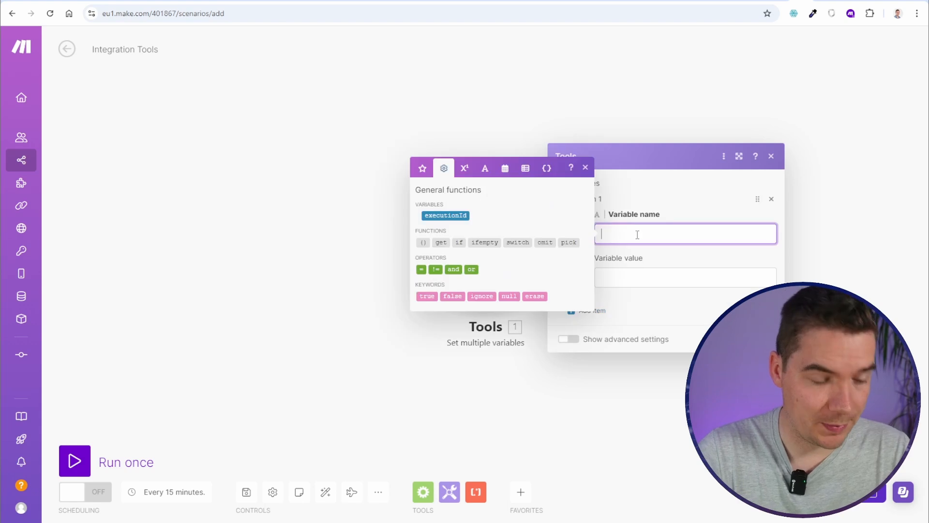
type("website_url")
key("Tab")
type("http://danielw391.sg-host.com/")
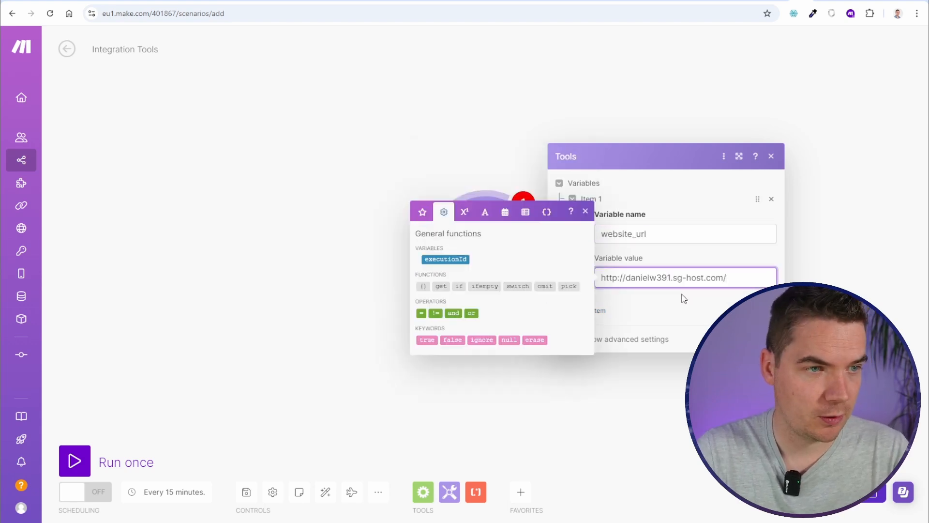
left_click(697, 303)
left_click_drag(673, 278, 716, 280)
left_click(685, 279)
left_click(688, 314)
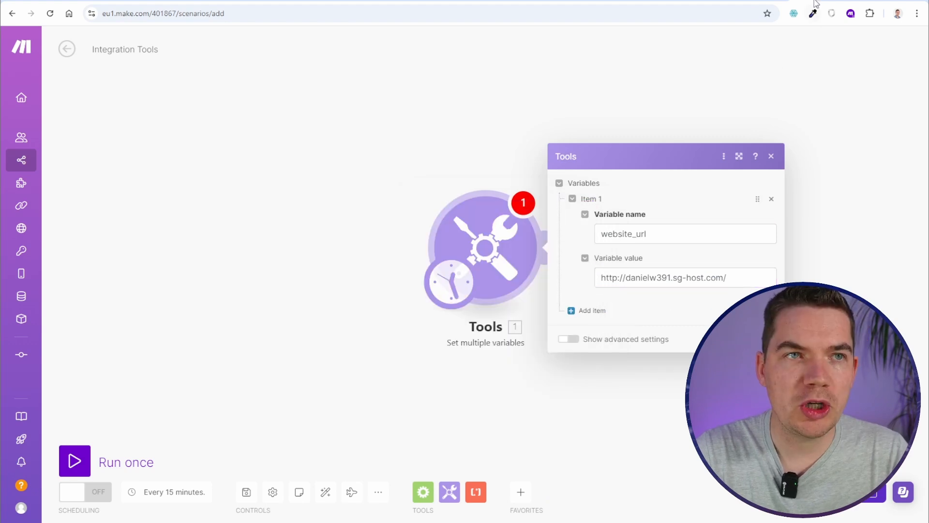
Load the Firecrawl website in a new browser tab
key("ctrl+t")
type("fire")
key("Return")
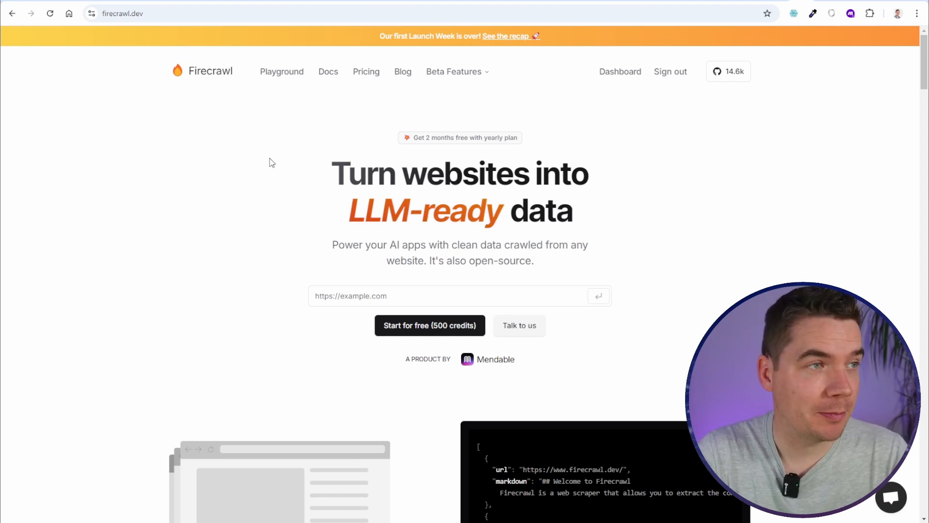
Look over Firecrawl's pricing plans, then return to the Playground page
left_click(277, 75)
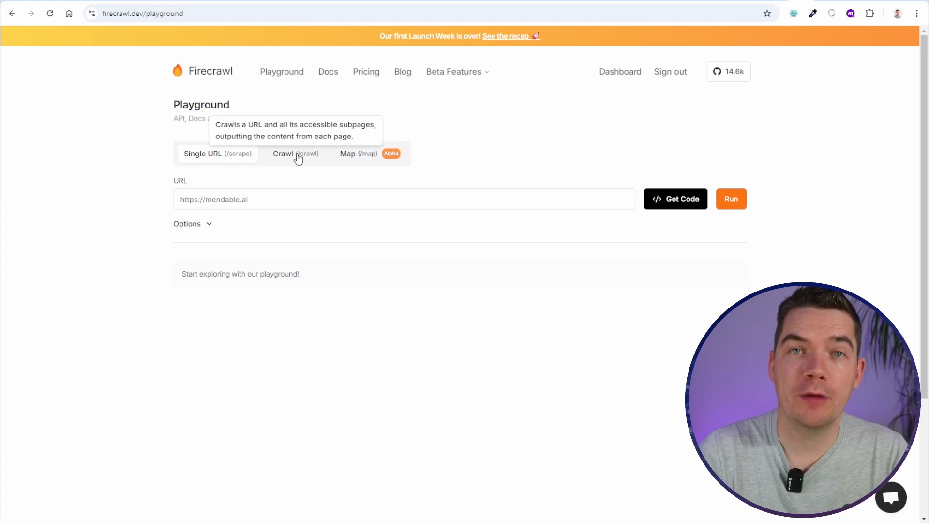
left_click(356, 75)
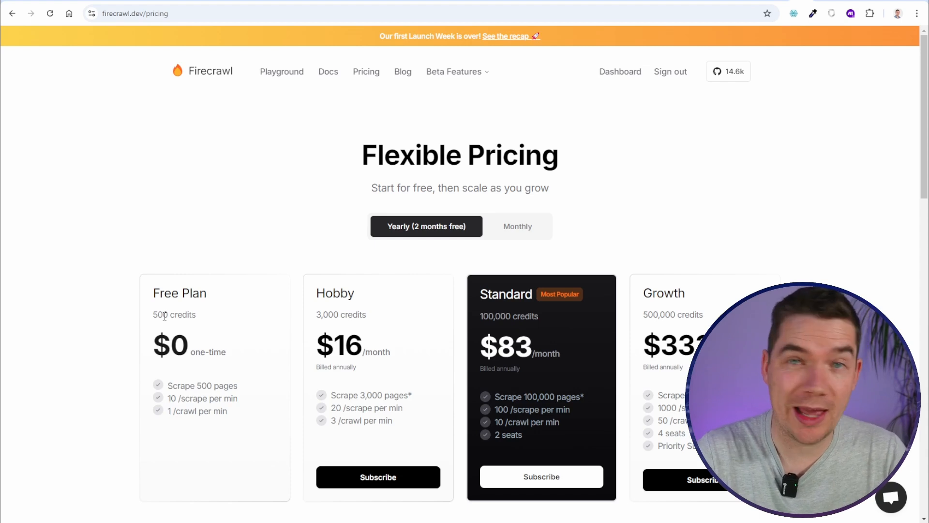
scroll(248, 349, "down", 1)
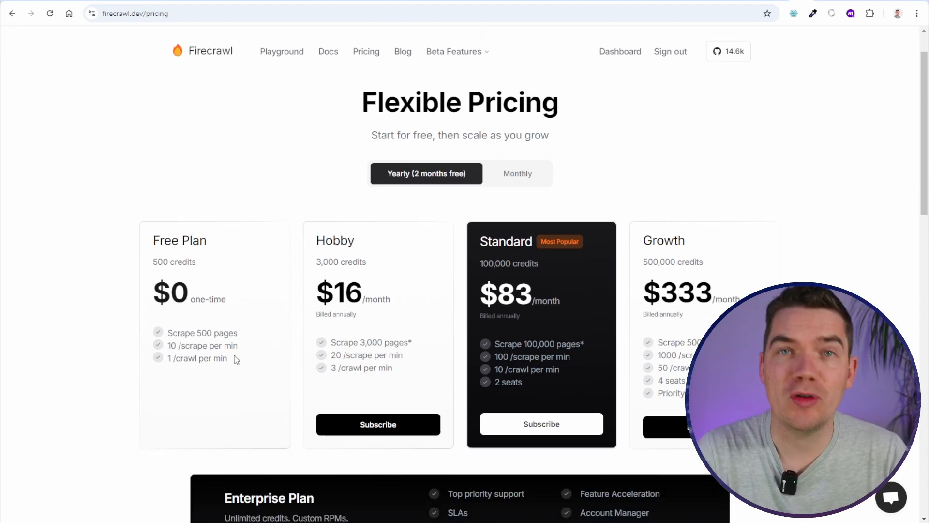
scroll(234, 356, "up", 1)
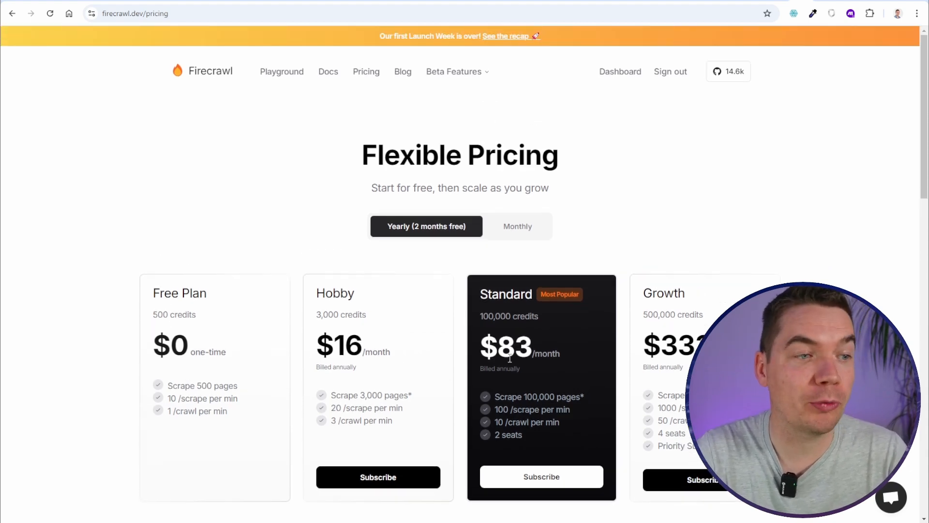
left_click(283, 77)
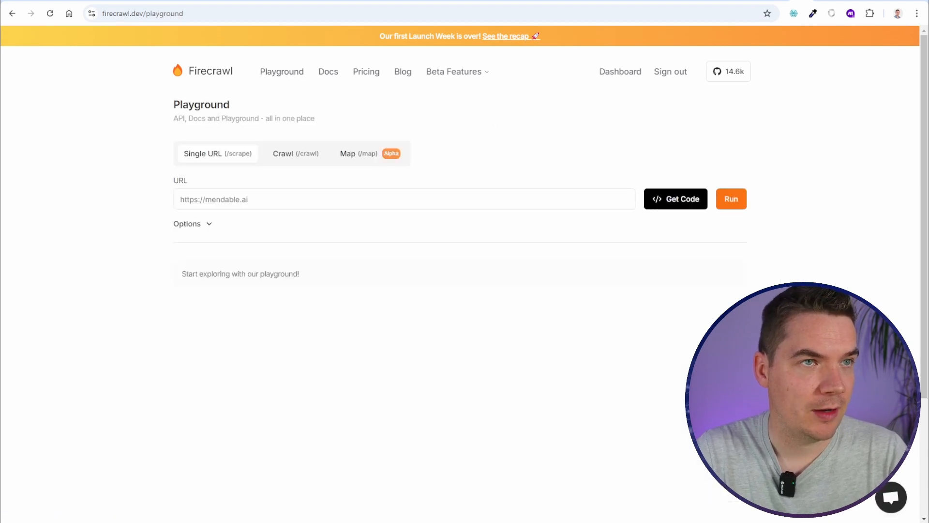
Paste the Fusion help site address into the Playground and scrape that single page
left_click(588, 1)
left_click(589, 9)
left_click(801, 1)
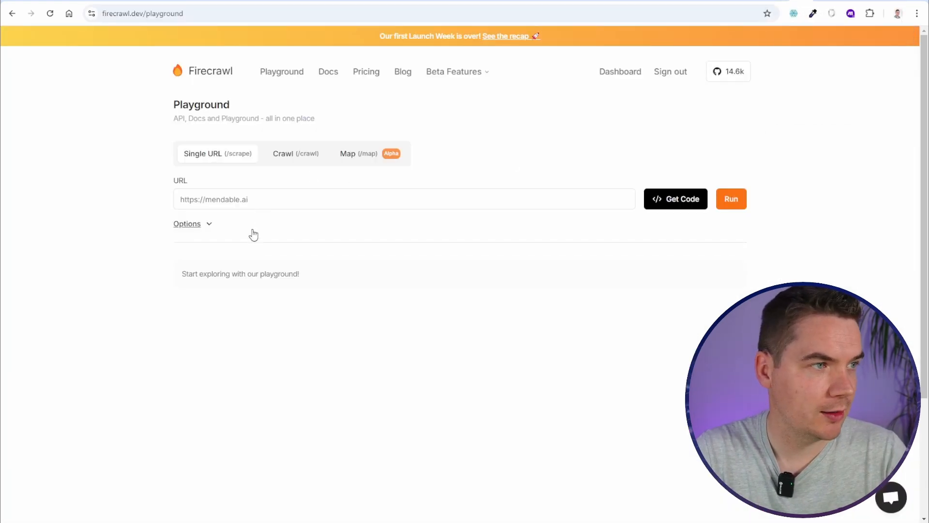
left_click(267, 201)
type("http://danielw391.sg-host.com/")
left_click(731, 199)
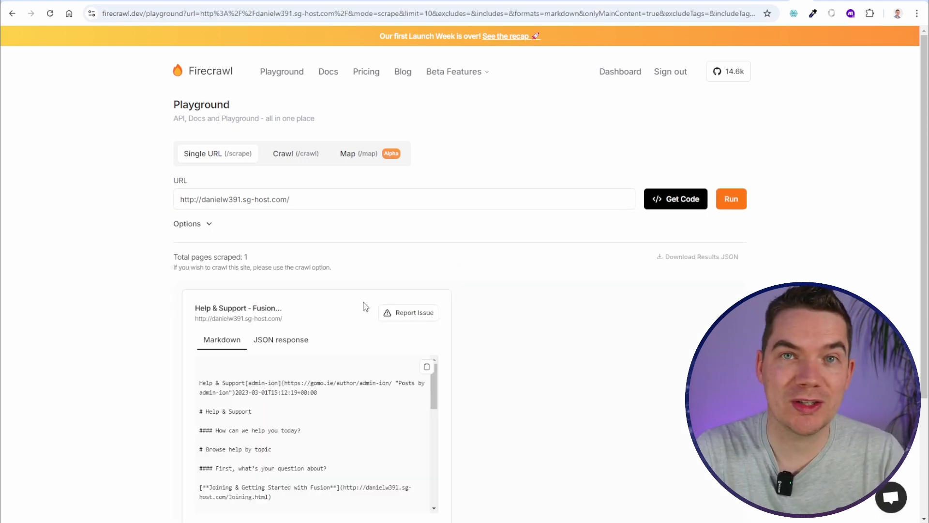
scroll(501, 395, "down", 1)
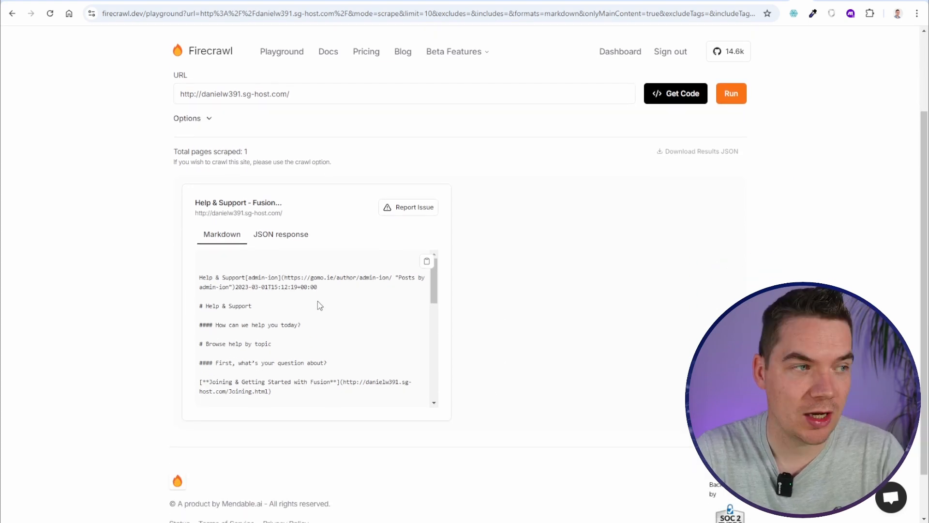
left_click_drag(436, 282, 436, 294)
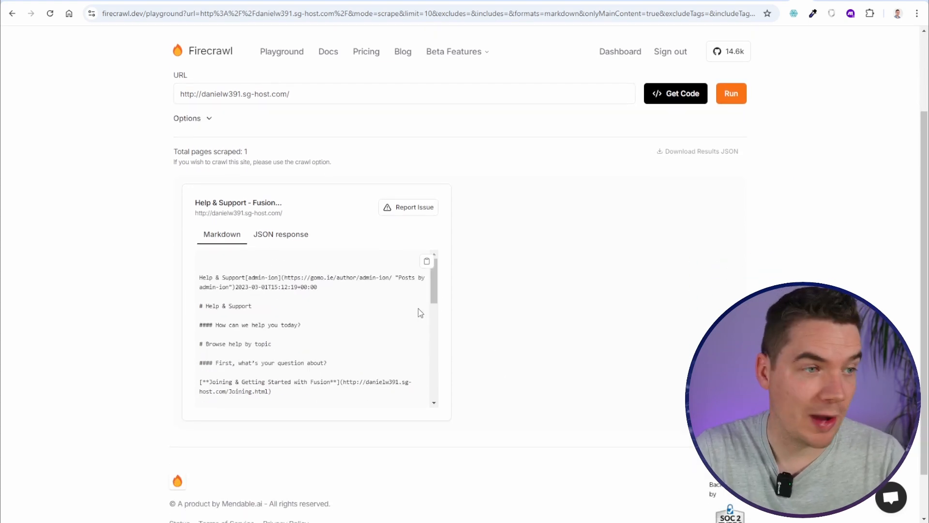
scroll(349, 233, "up", 2)
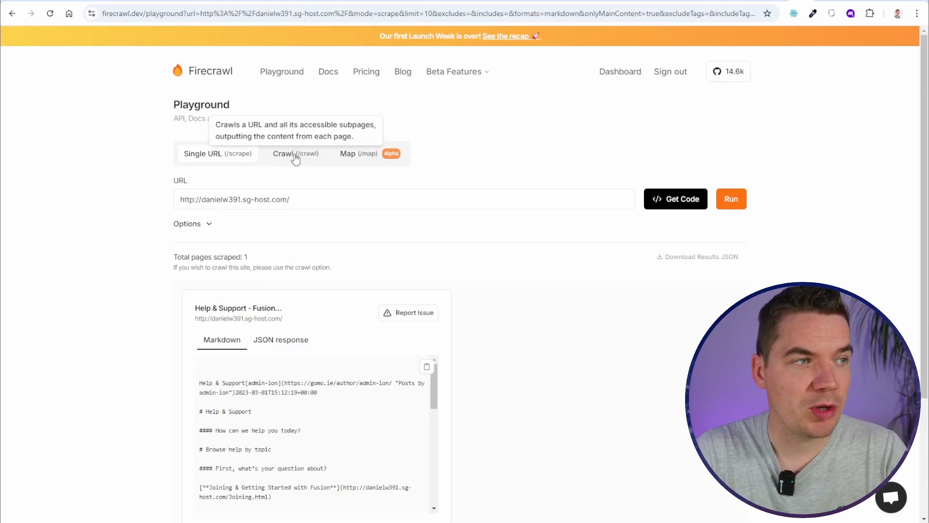
Crawl the whole Fusion help site with the Ignore sitemap option ticked
left_click(292, 161)
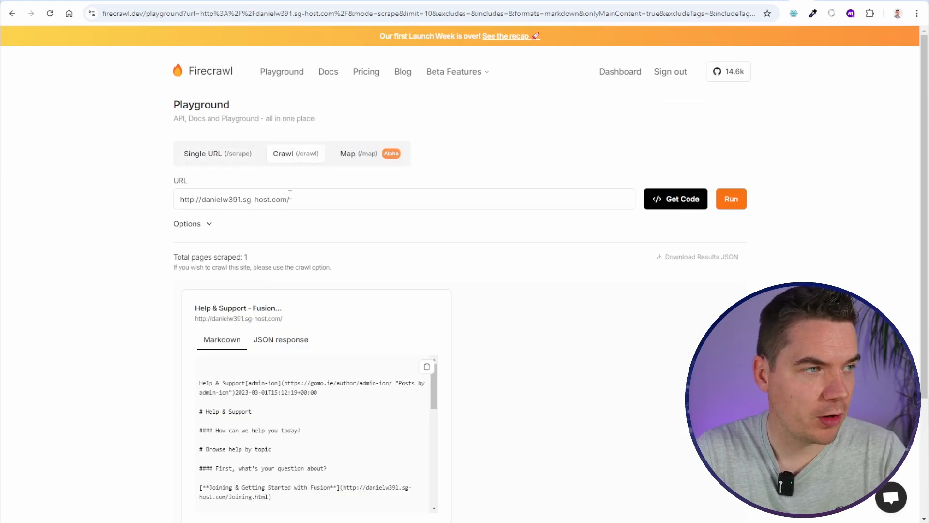
left_click(209, 225)
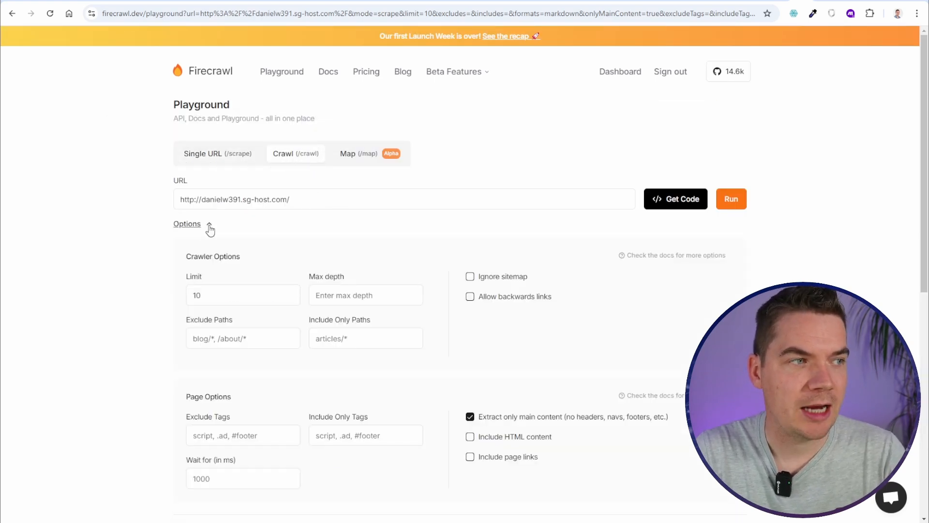
left_click(470, 279)
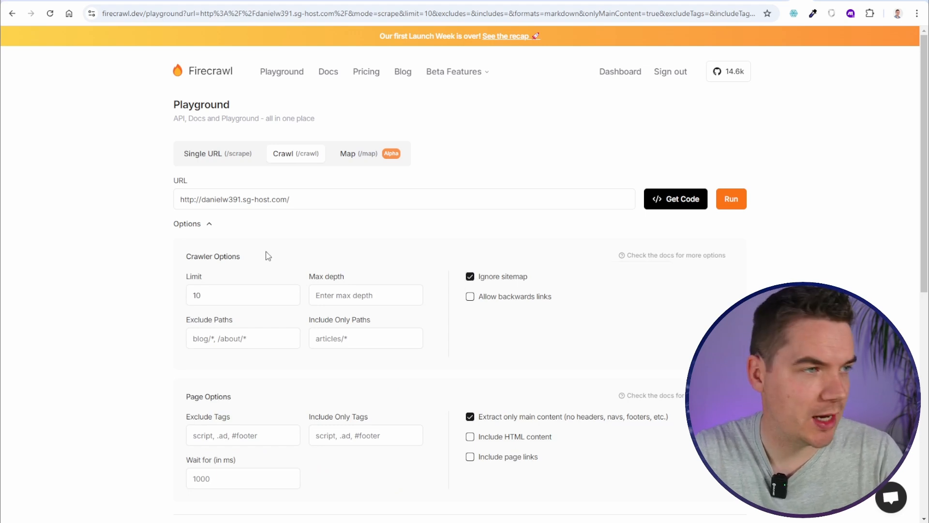
scroll(513, 370, "down", 1)
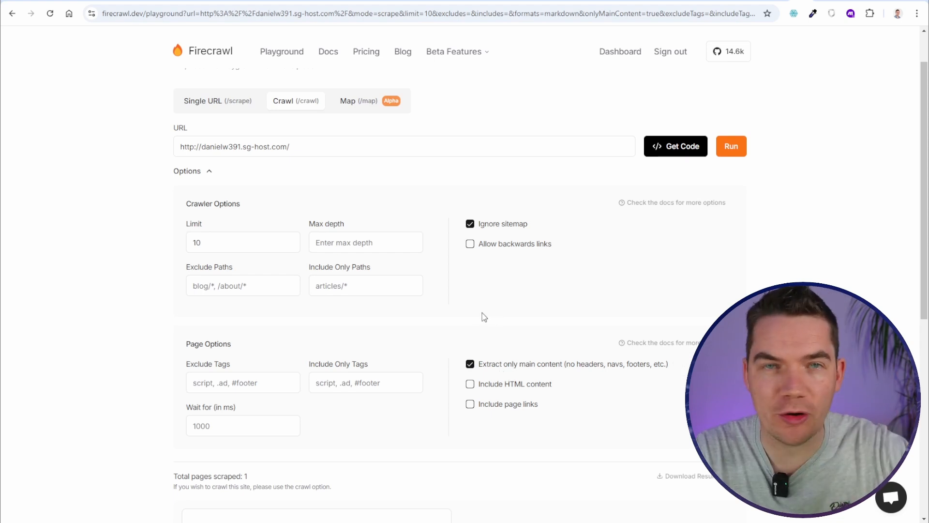
left_click(728, 149)
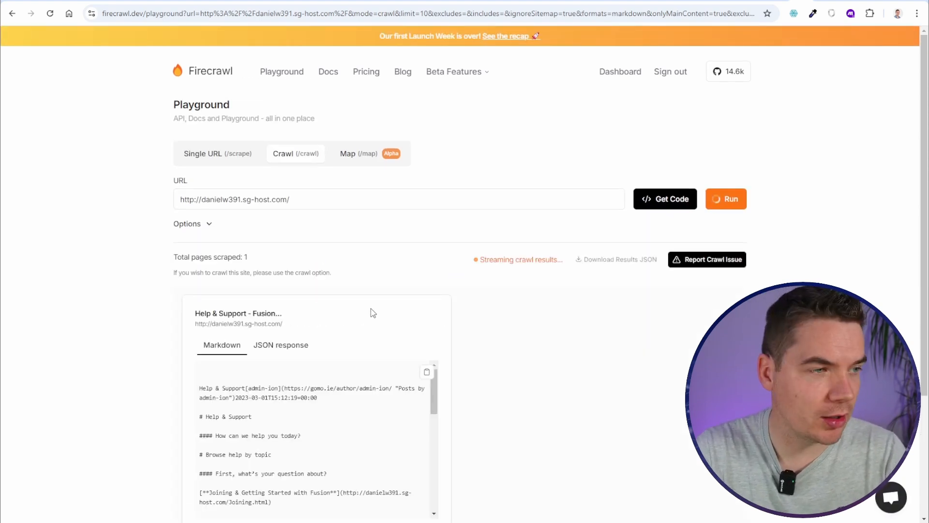
Review the 9 crawled markdown pages and show the API key and code snippets
scroll(227, 285, "down", 2)
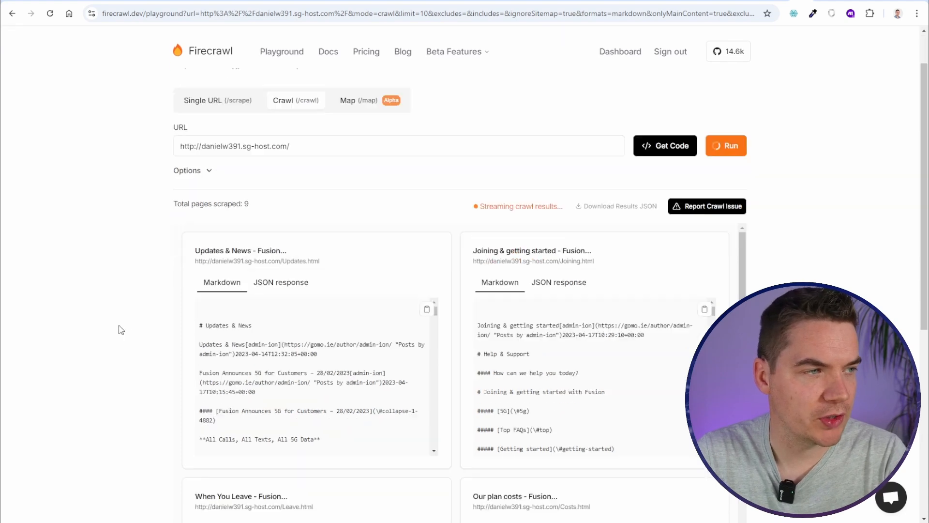
scroll(151, 284, "down", 1)
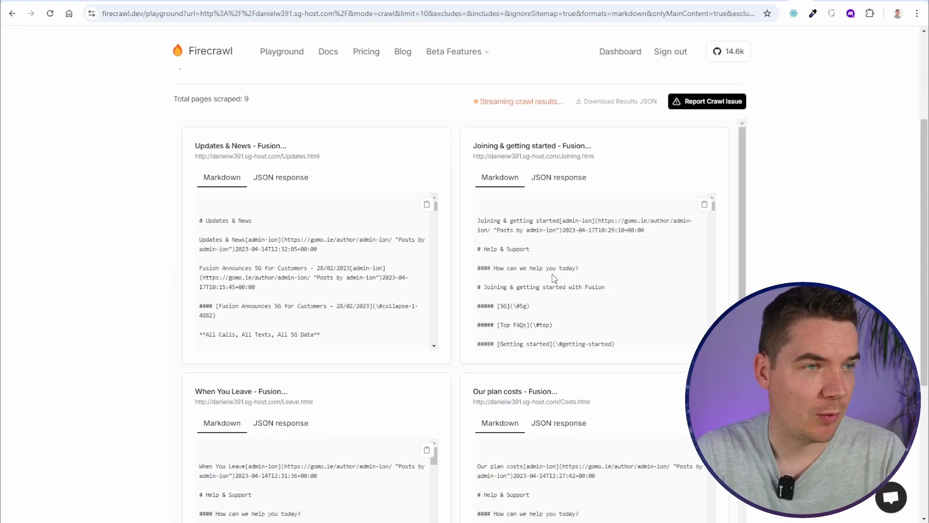
scroll(586, 270, "down", 5)
scroll(823, 290, "down", 3)
scroll(605, 337, "down", 6)
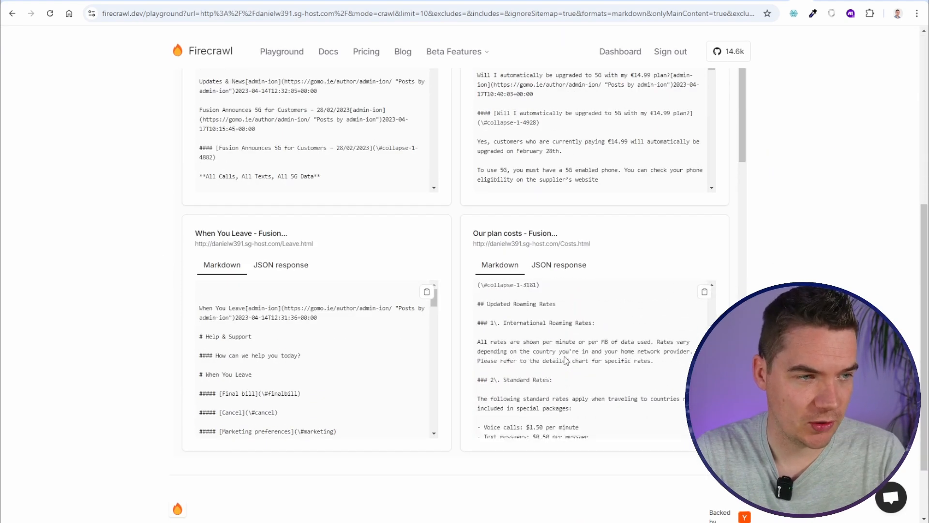
scroll(769, 262, "down", 2)
scroll(668, 226, "down", 3)
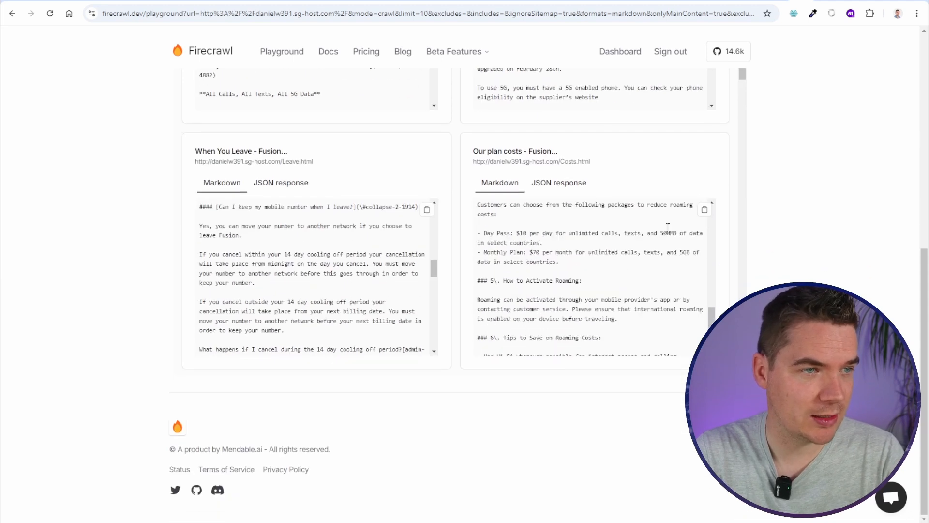
scroll(742, 138, "down", 4)
scroll(733, 157, "down", 3)
scroll(585, 155, "down", 6)
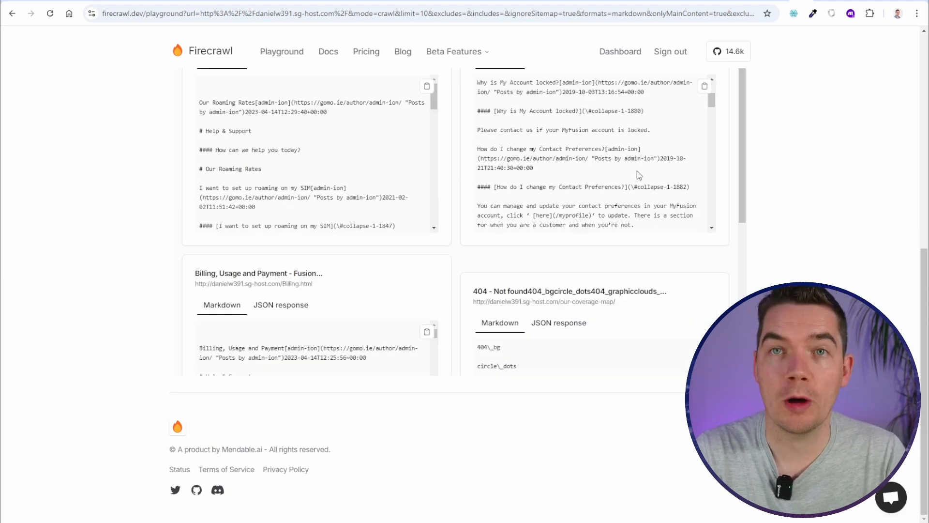
scroll(374, 200, "down", 5)
scroll(374, 201, "down", 3)
scroll(369, 326, "down", 4)
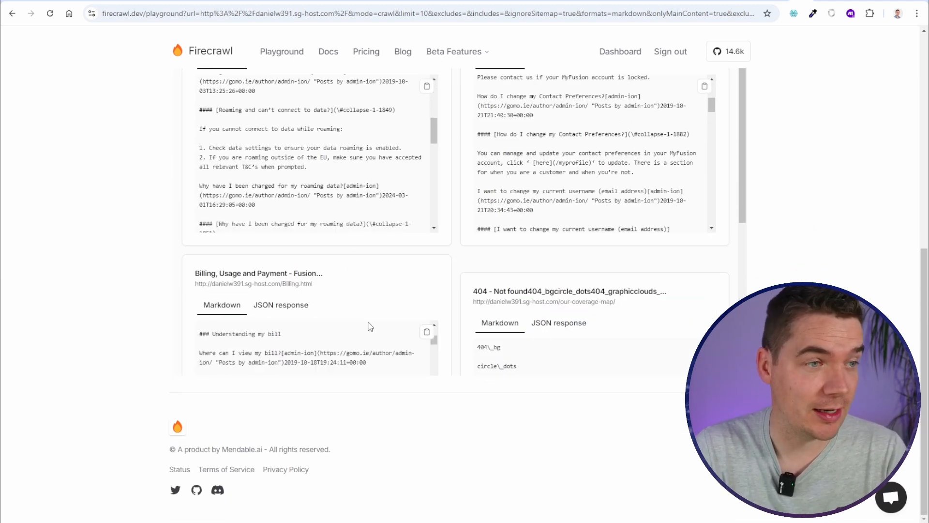
scroll(556, 348, "down", 2)
scroll(702, 216, "up", 5)
left_click(672, 200)
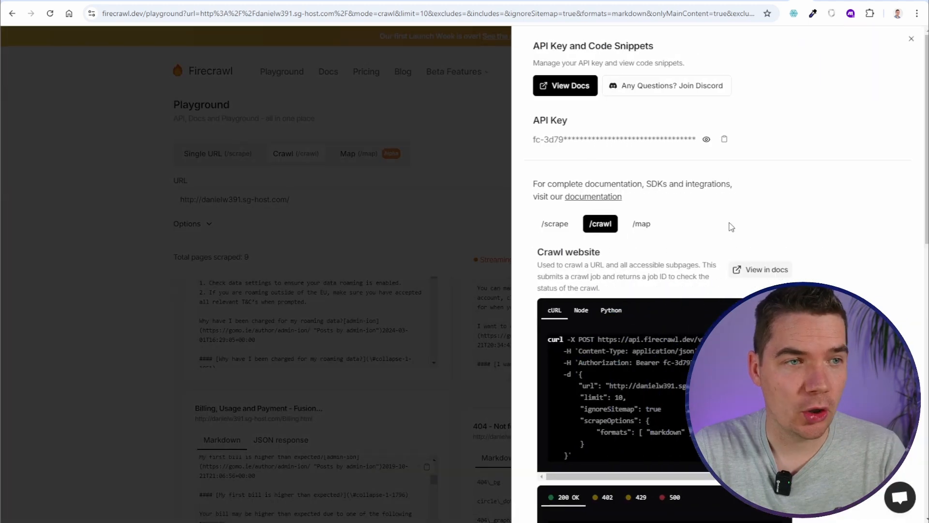
scroll(682, 242, "down", 5)
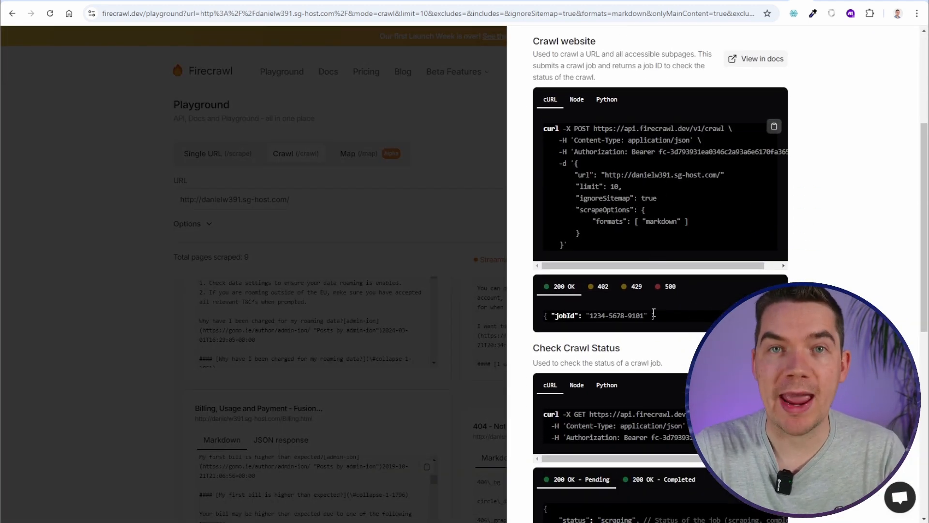
Add a second variable firecrawl_api_key holding the Firecrawl API key, then confirm the module
left_click(497, 159)
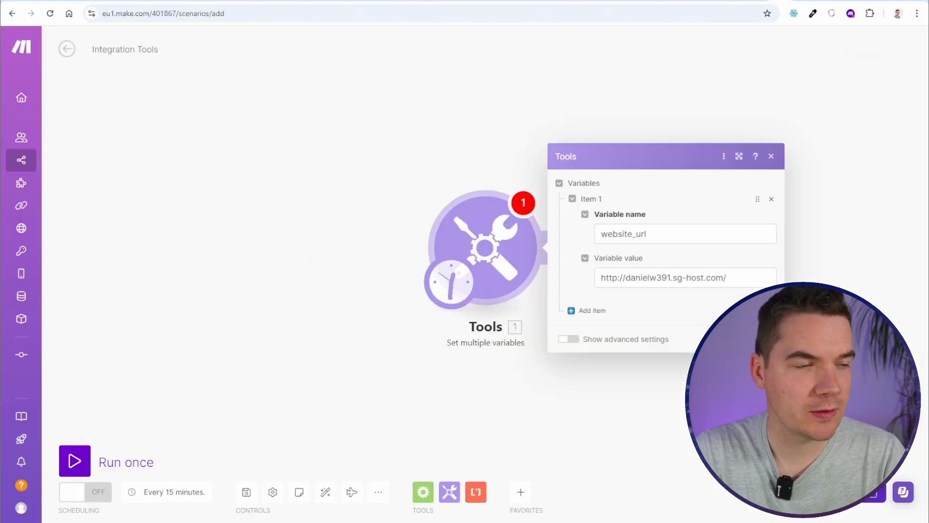
left_click(589, 314)
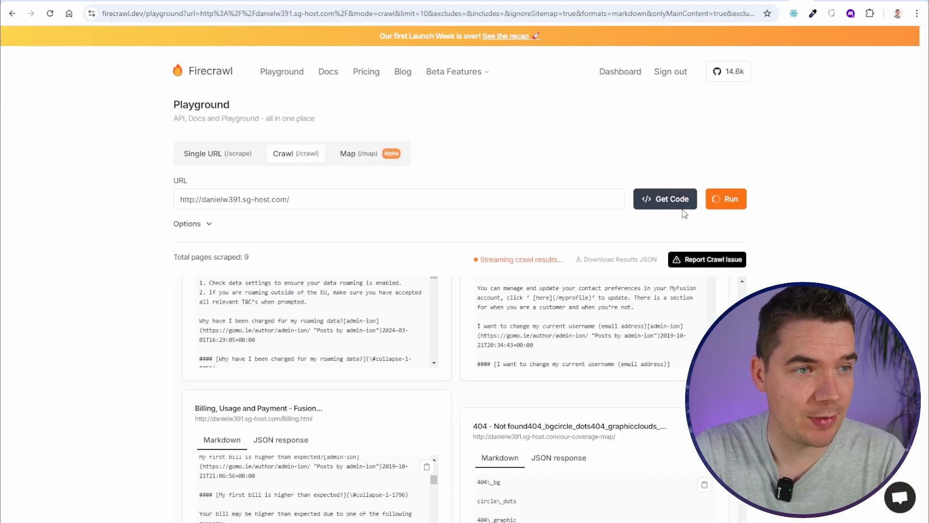
left_click(663, 199)
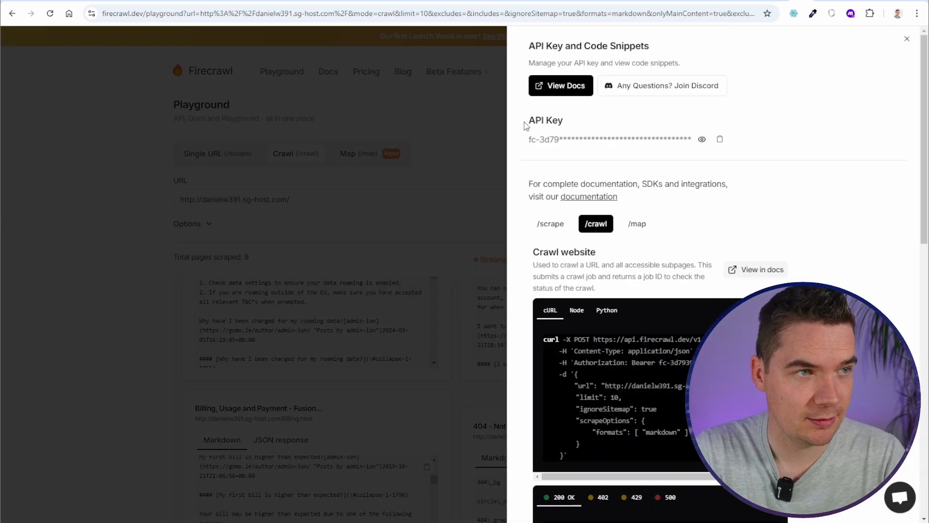
left_click(641, 289)
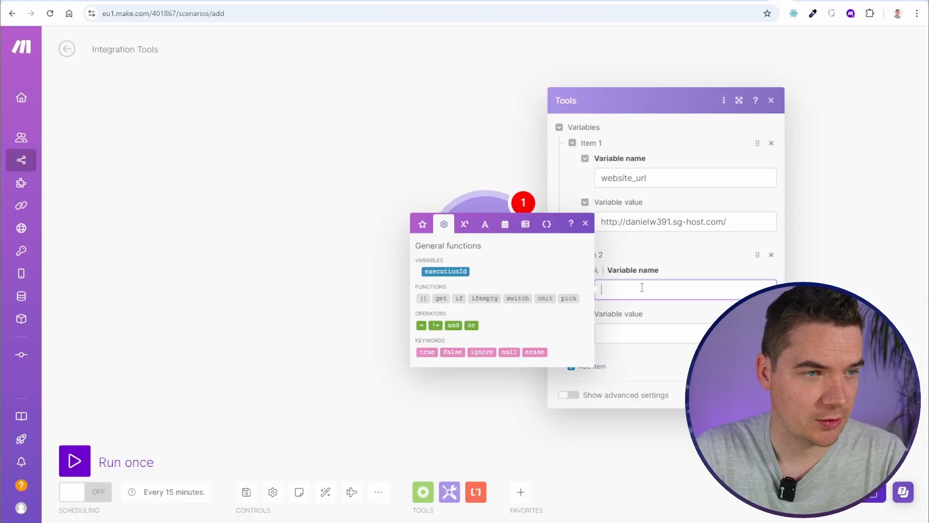
type("firecrawl")
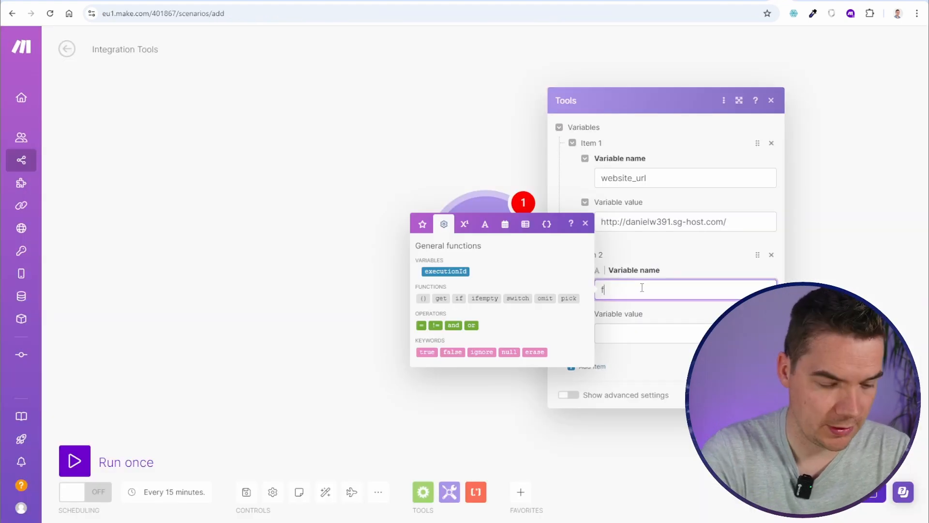
type("_api_key")
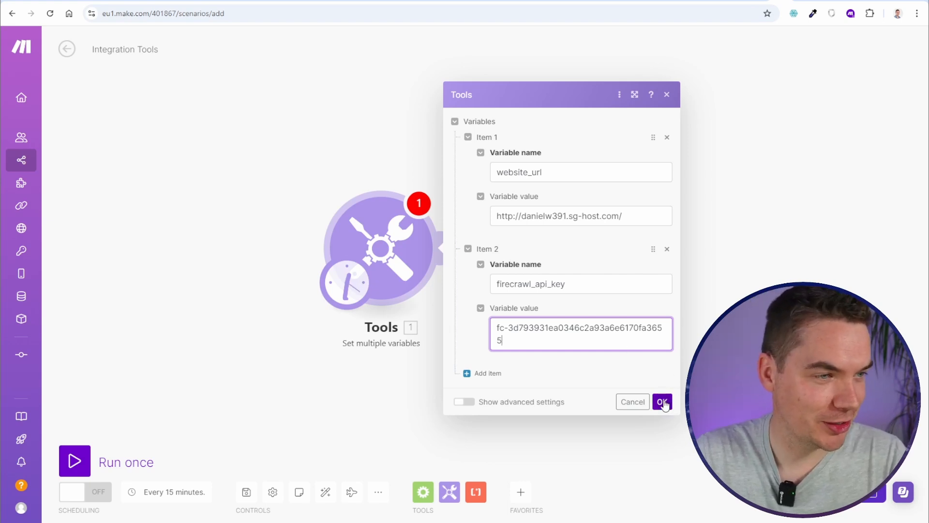
left_click(662, 401)
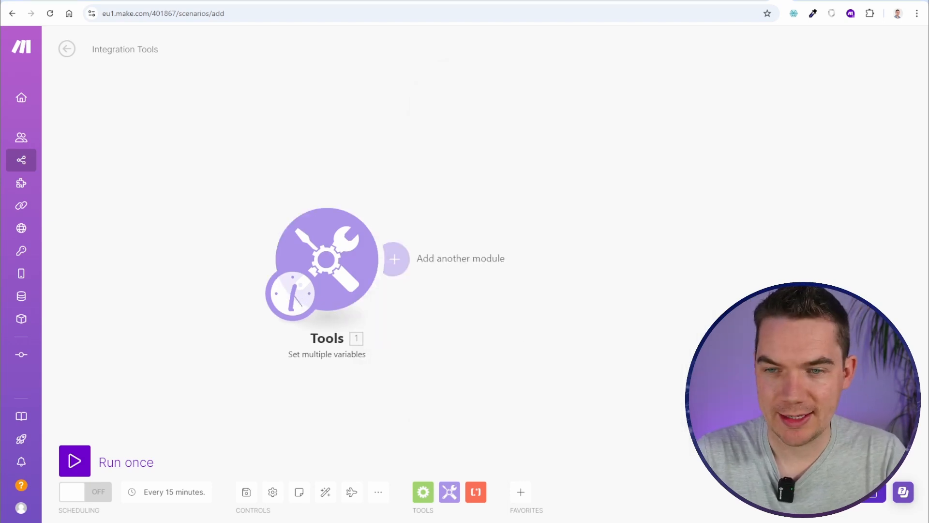
left_click(396, 259)
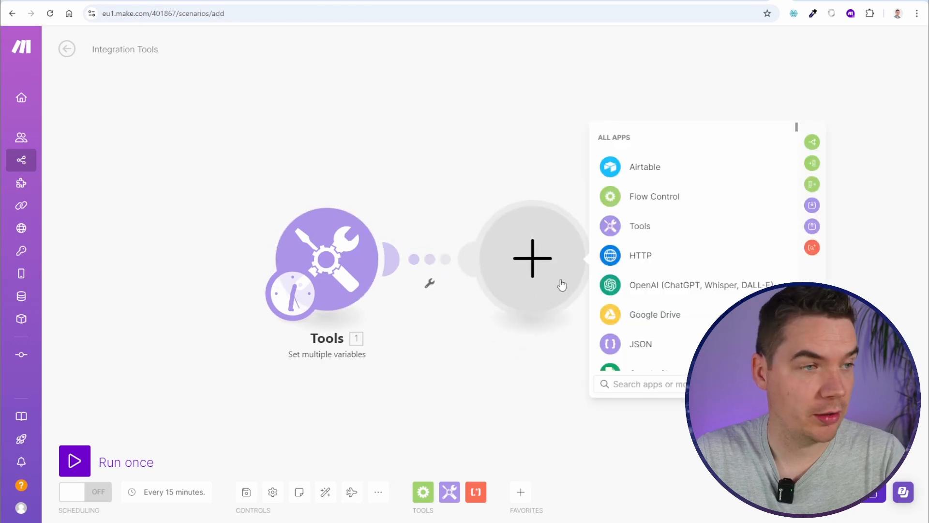
left_click(632, 256)
scroll(474, 287, "down", 2)
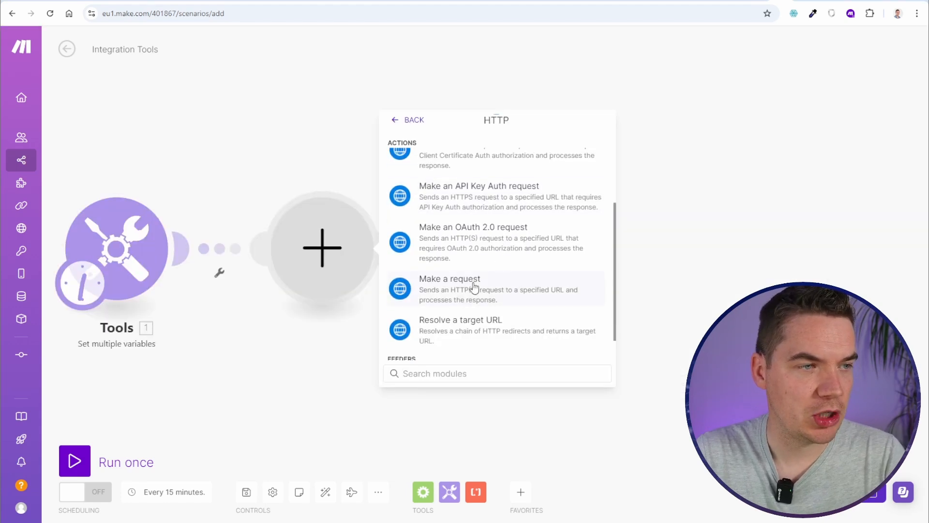
left_click(460, 289)
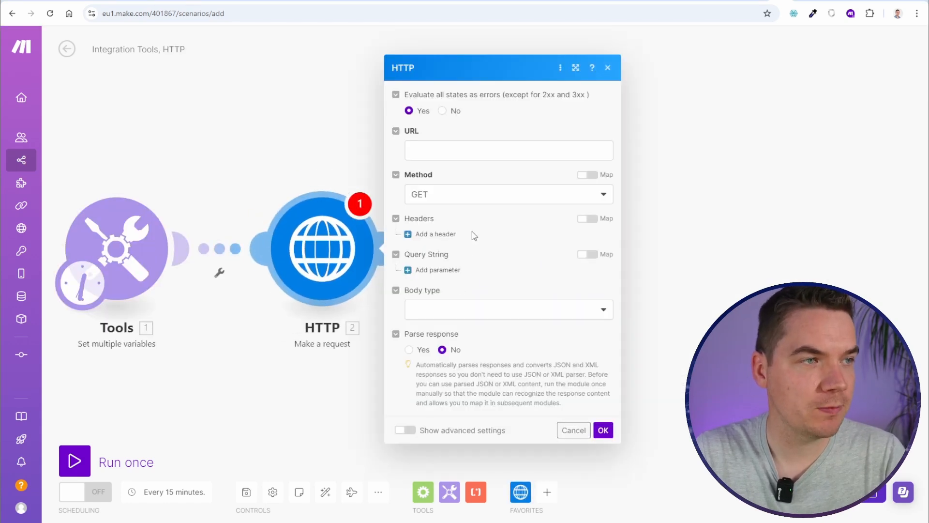
left_click(444, 150)
type("https://api.firecrawl.dev/v1/crawl")
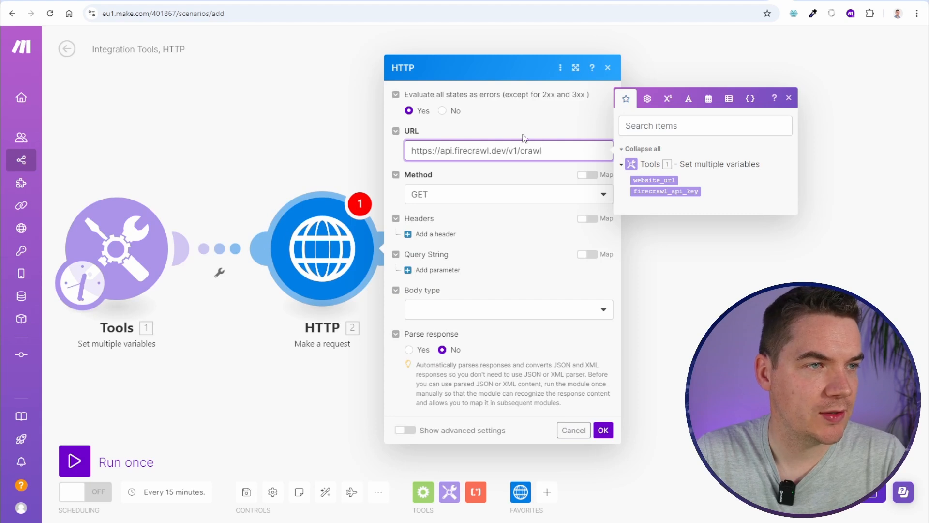
left_click(801, 1)
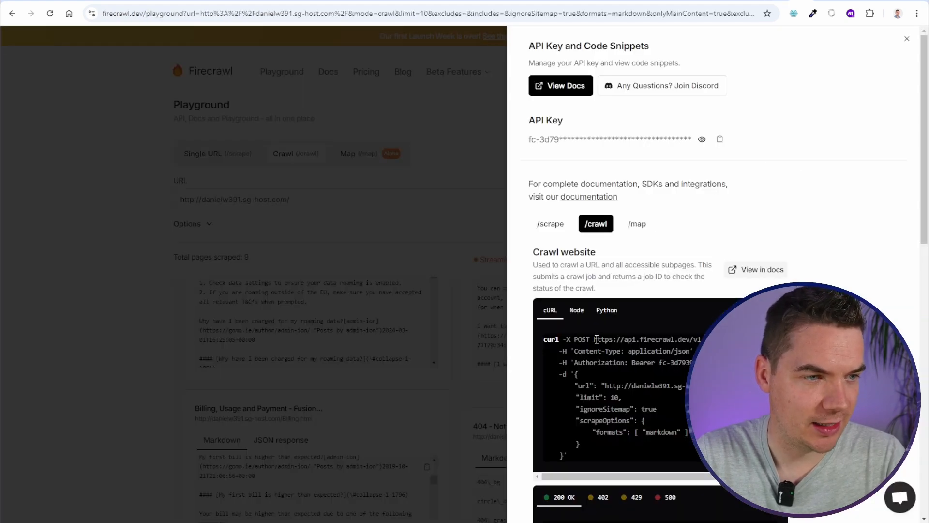
left_click_drag(596, 339, 686, 338)
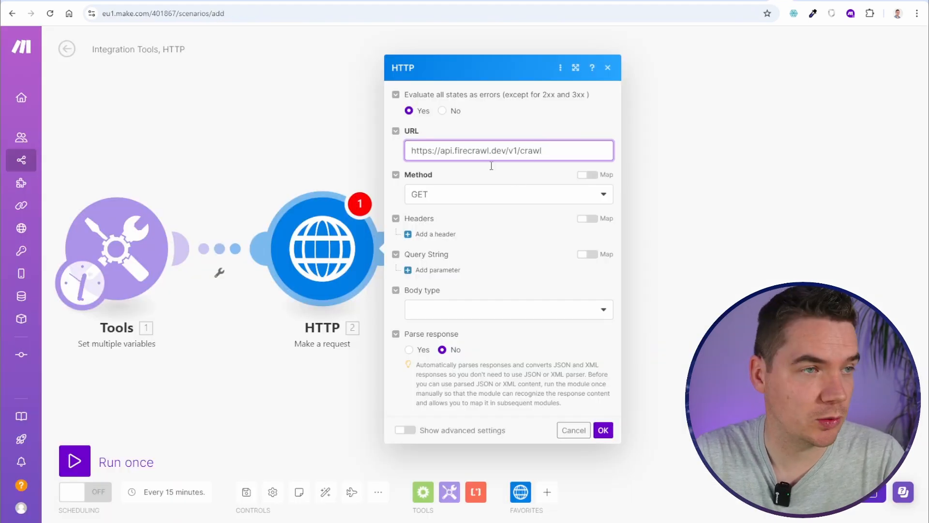
Set the method to POST and add an Authorization header starting with Bearer
left_click(507, 189)
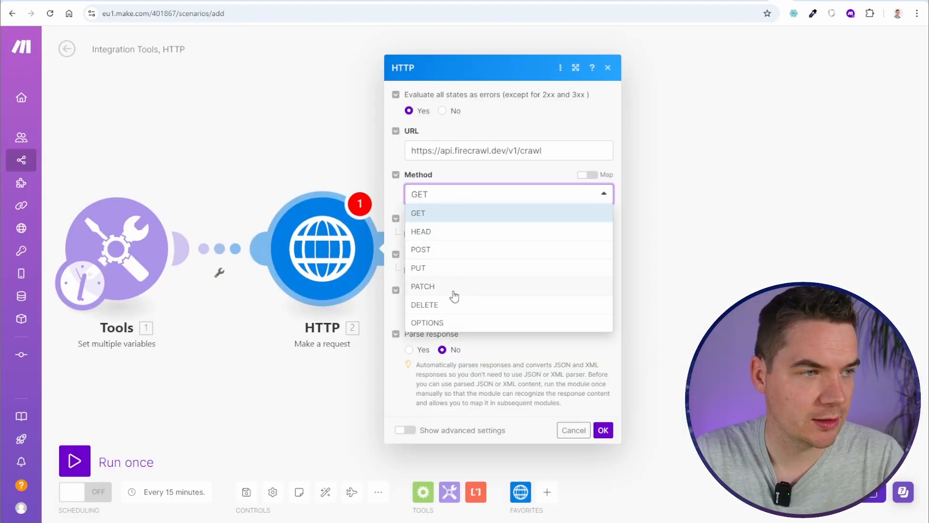
left_click(451, 250)
left_click(436, 234)
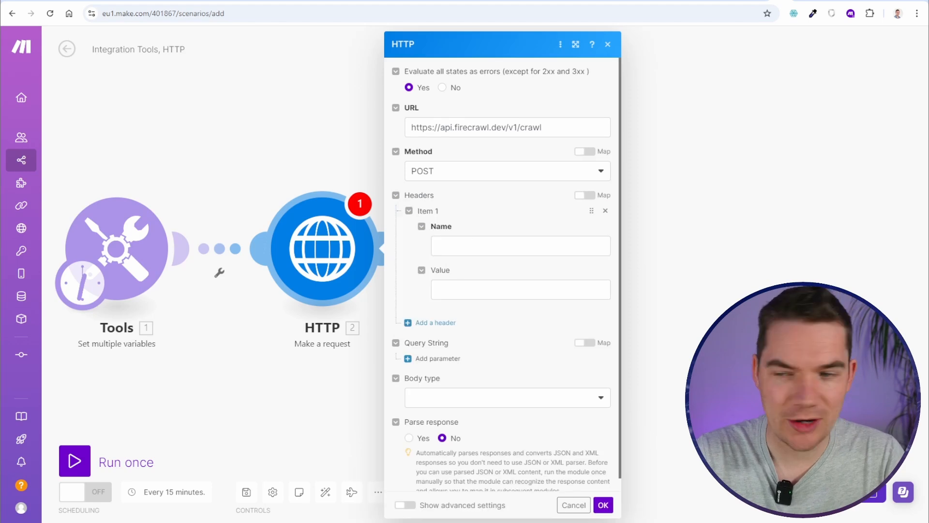
left_click(491, 243)
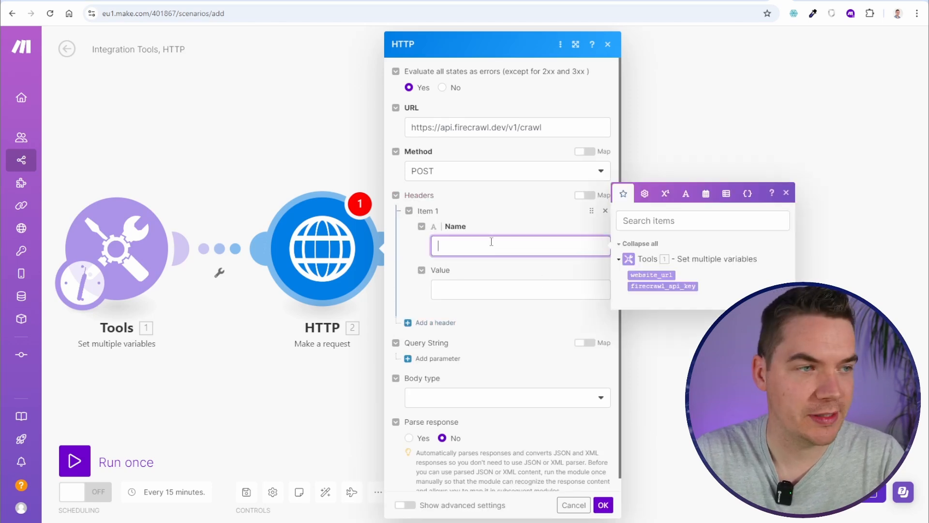
type("Authorization")
left_click(549, 291)
type("Bearer")
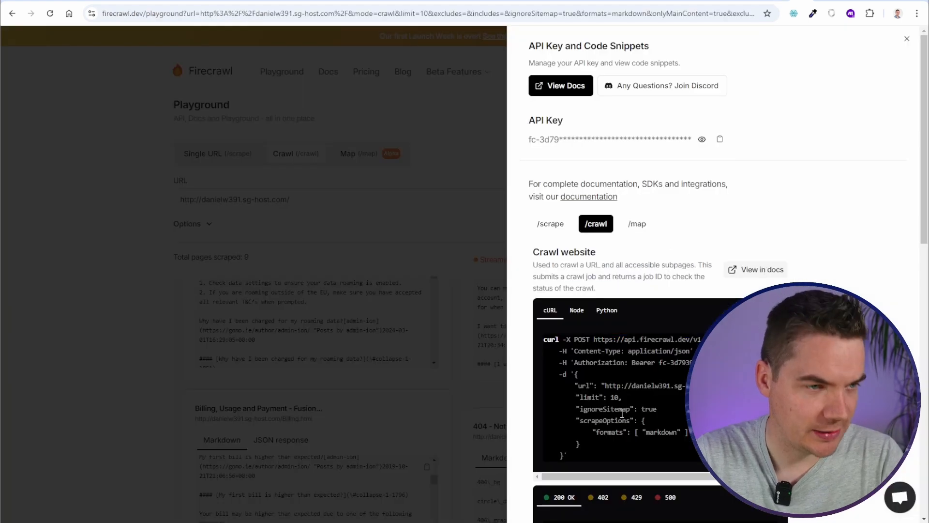
left_click_drag(633, 364, 695, 364)
left_click(702, 363)
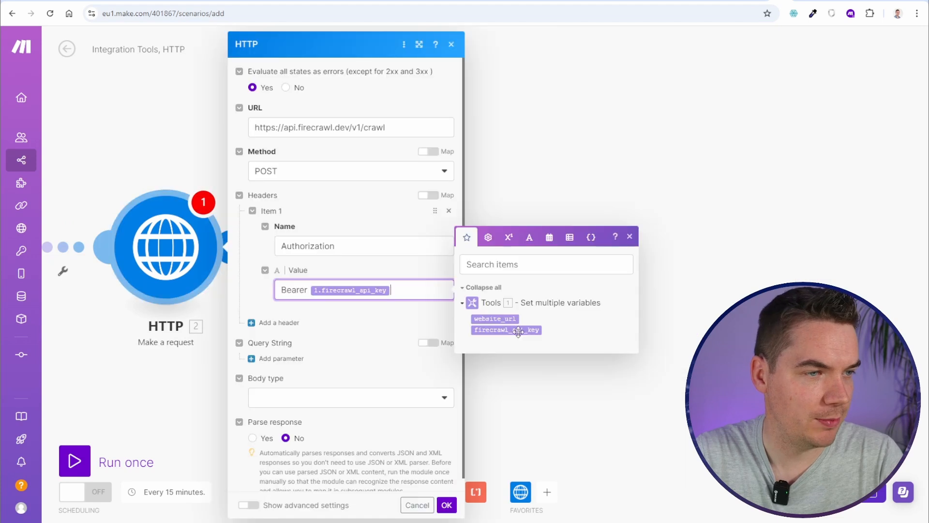
Set the request body type to Raw with JSON (application/json) content type
left_click(297, 403)
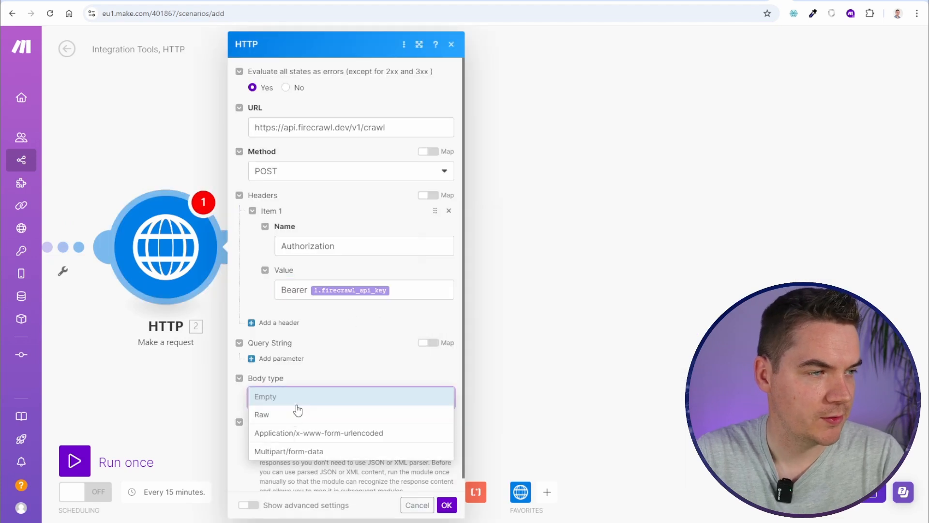
left_click(269, 415)
scroll(317, 377, "down", 2)
left_click(314, 335)
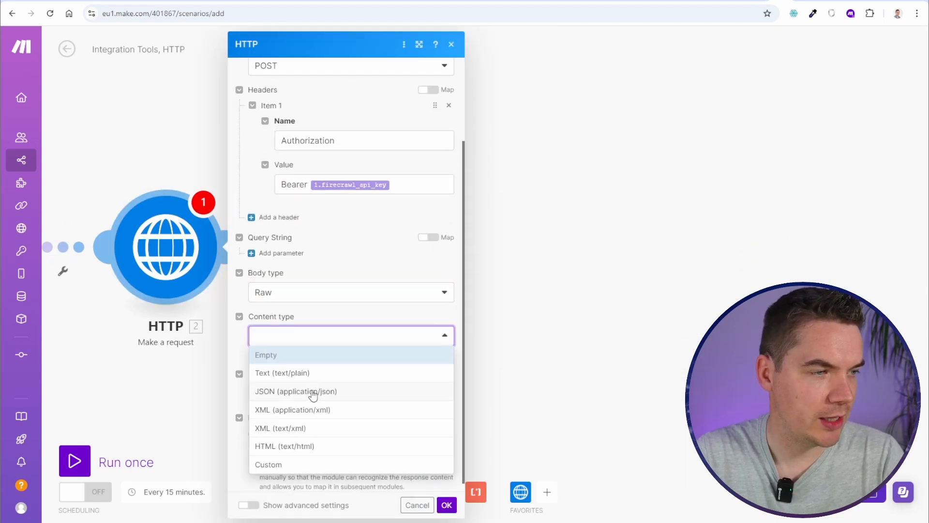
left_click(313, 395)
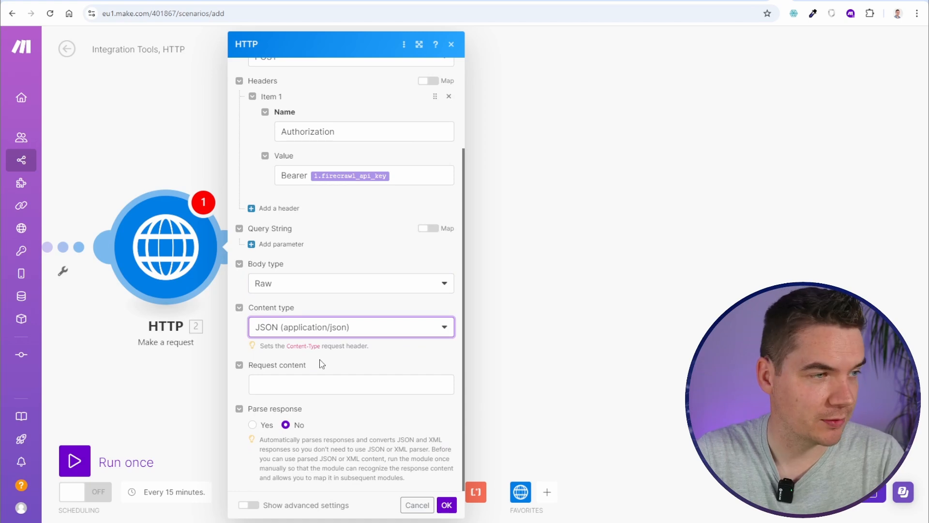
Paste the crawl JSON body with website_url mapped, limit 20, markdown, and enable response parsing
left_click(324, 389)
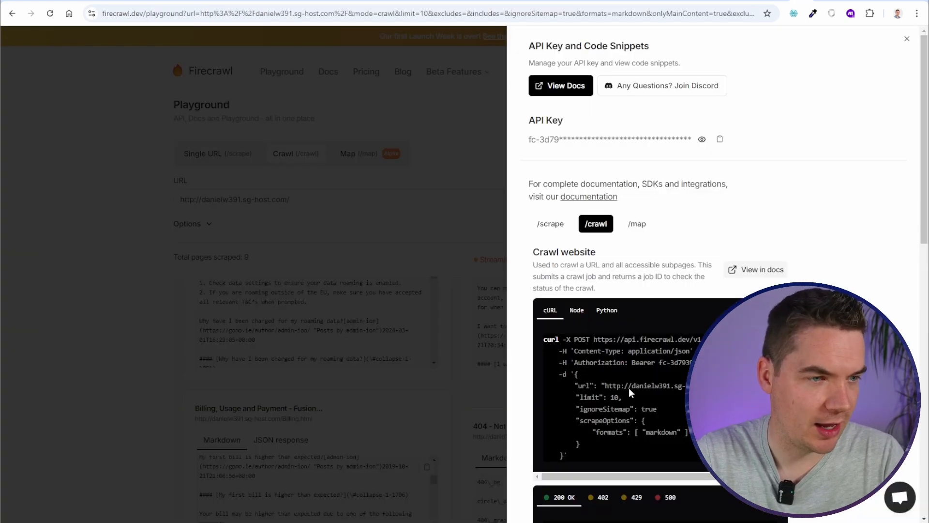
left_click_drag(587, 379, 580, 444)
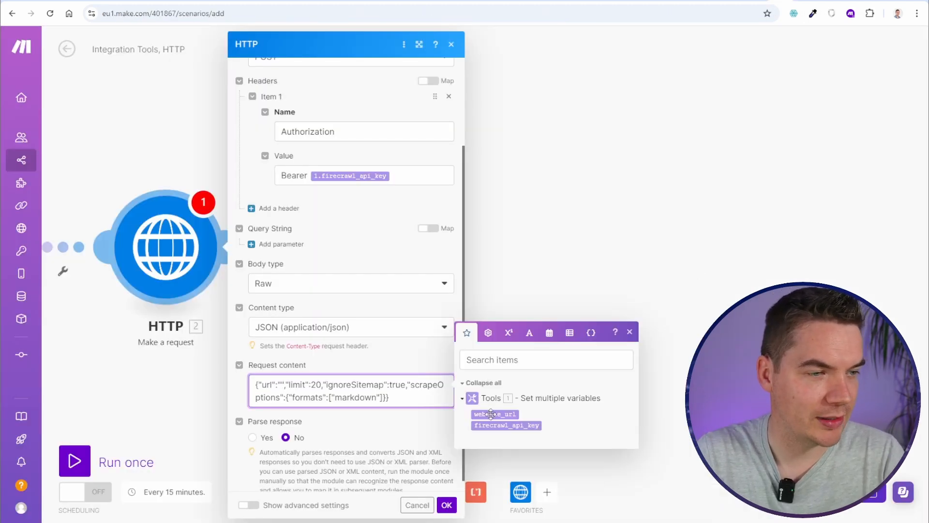
left_click_drag(490, 413, 310, 386)
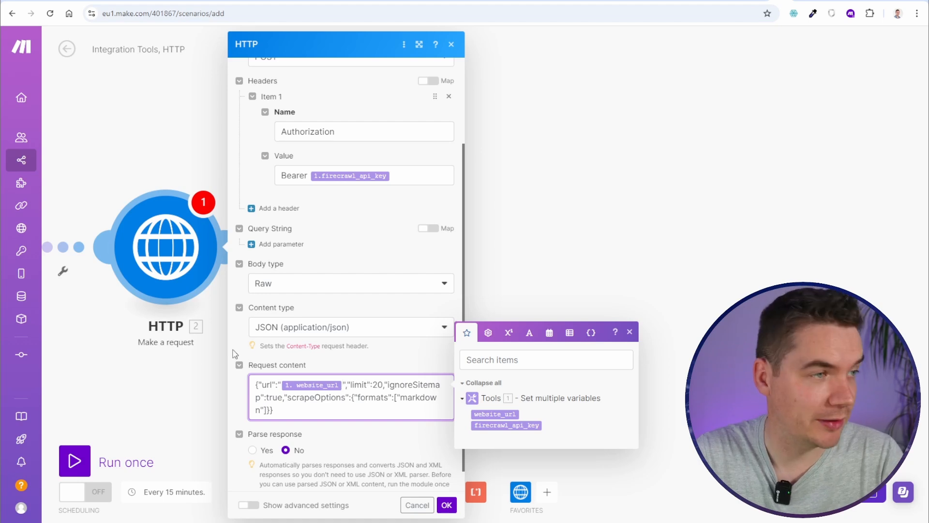
double_click(268, 384)
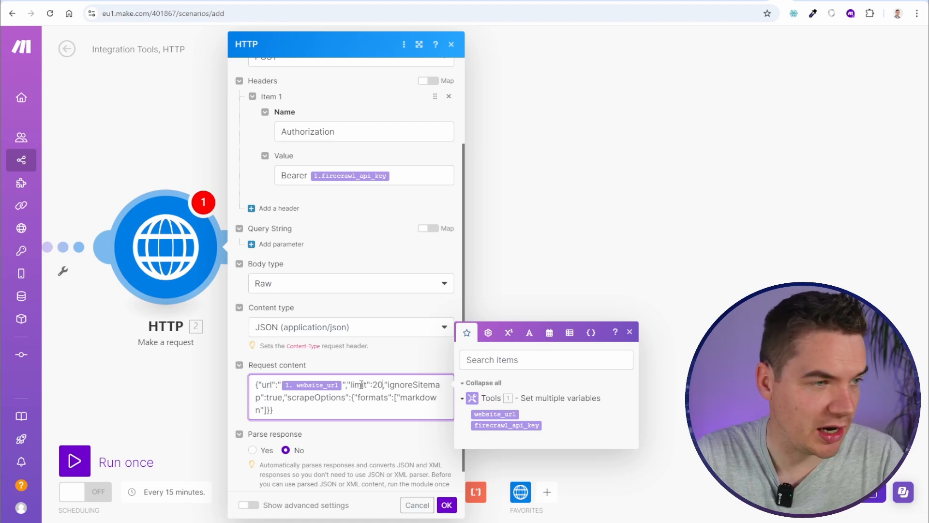
left_click(397, 385)
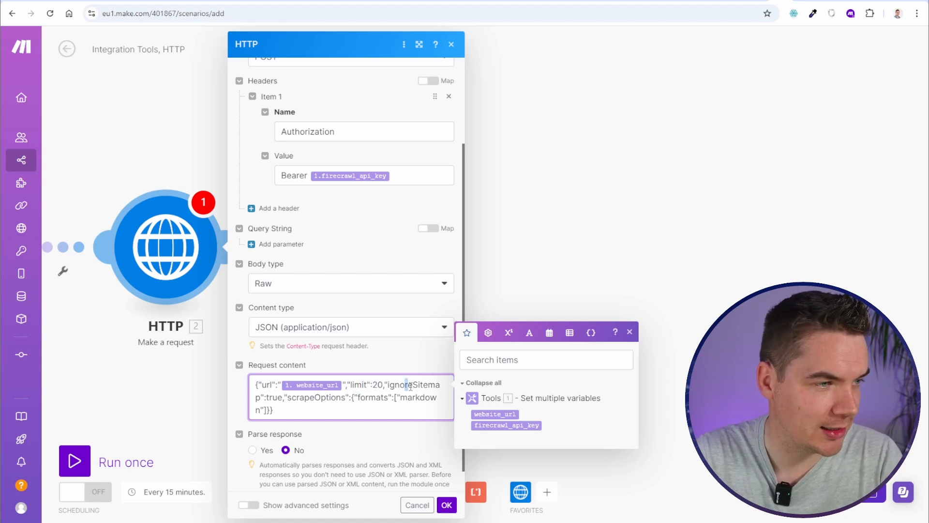
left_click_drag(410, 387, 428, 385)
left_click_drag(310, 398, 344, 398)
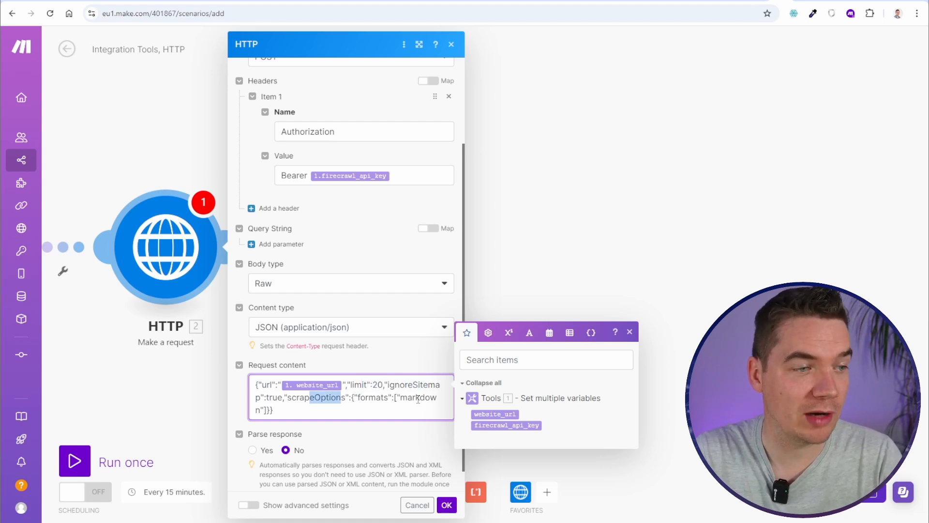
left_click(372, 398)
scroll(262, 401, "down", 1)
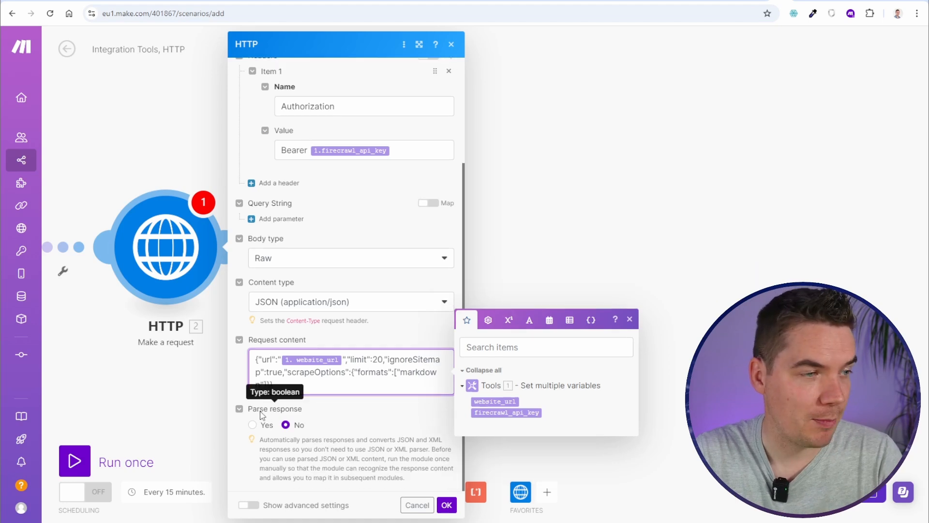
left_click(252, 424)
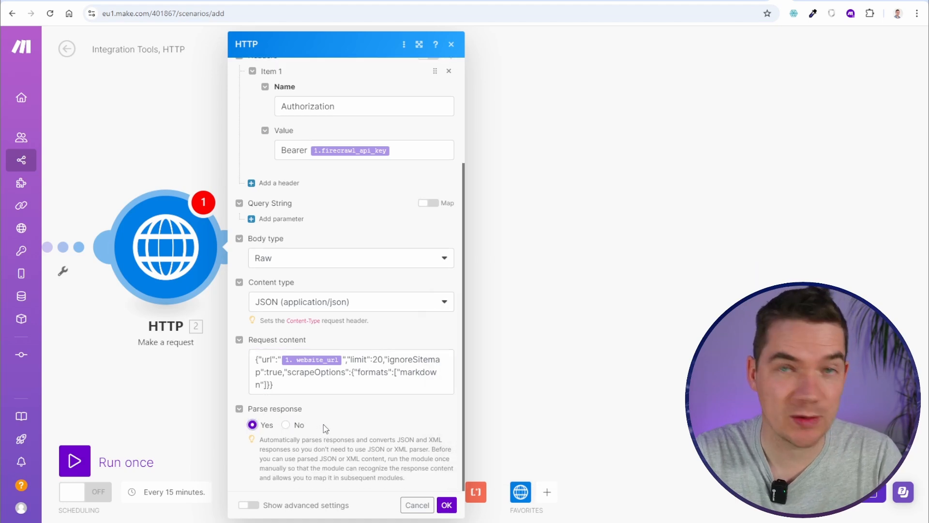
left_click(446, 505)
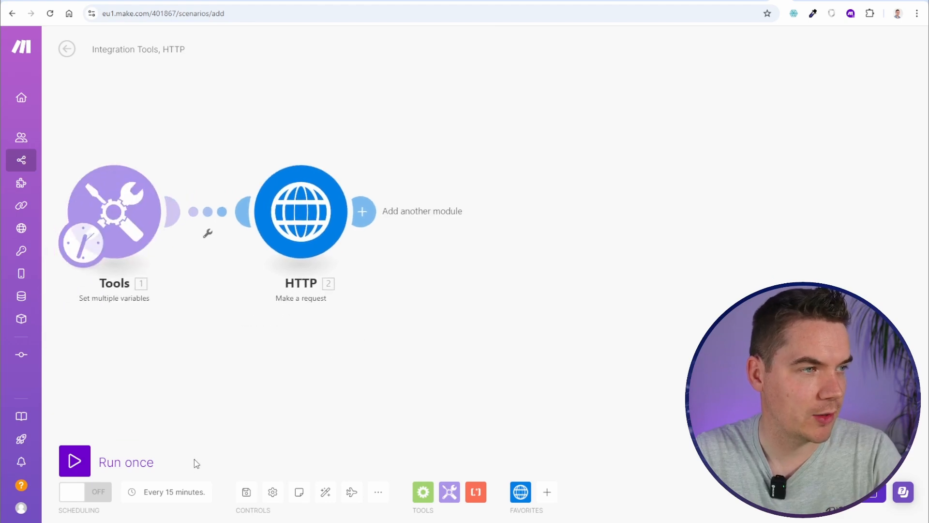
Run the scenario once and inspect the HTTP module's 200 response with a crawl id
left_click(75, 462)
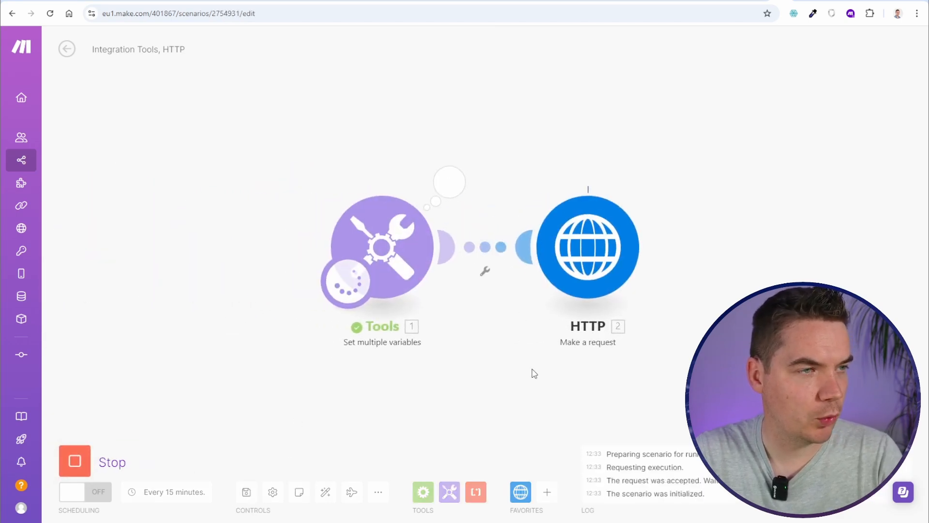
left_click_drag(455, 373, 282, 385)
left_click_drag(583, 325, 518, 318)
left_click(377, 191)
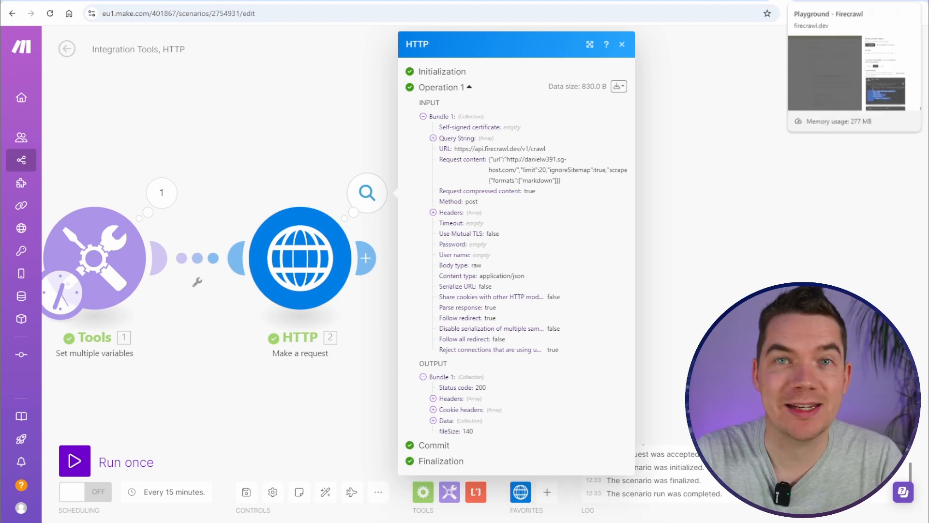
Check Firecrawl's activity logs and the Check Crawl Status documentation
left_click(822, 1)
left_click(339, 140)
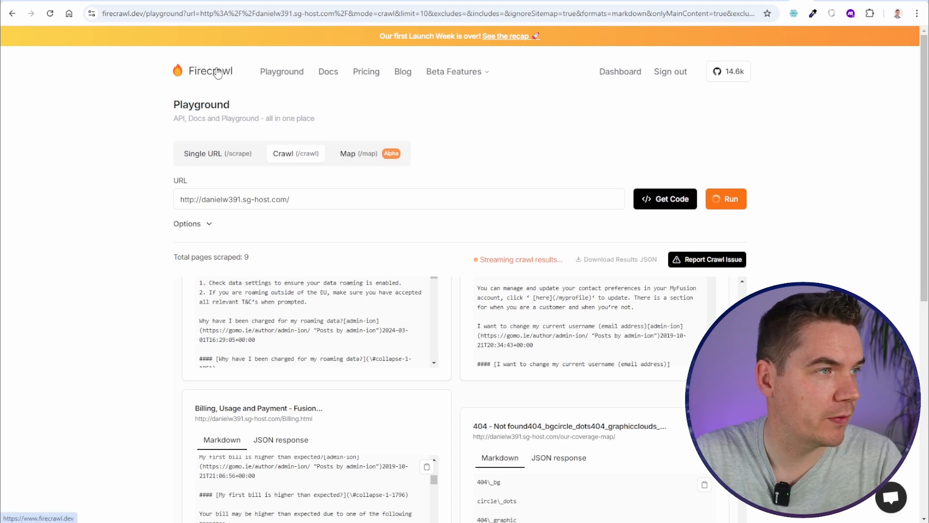
left_click(282, 73)
left_click(620, 71)
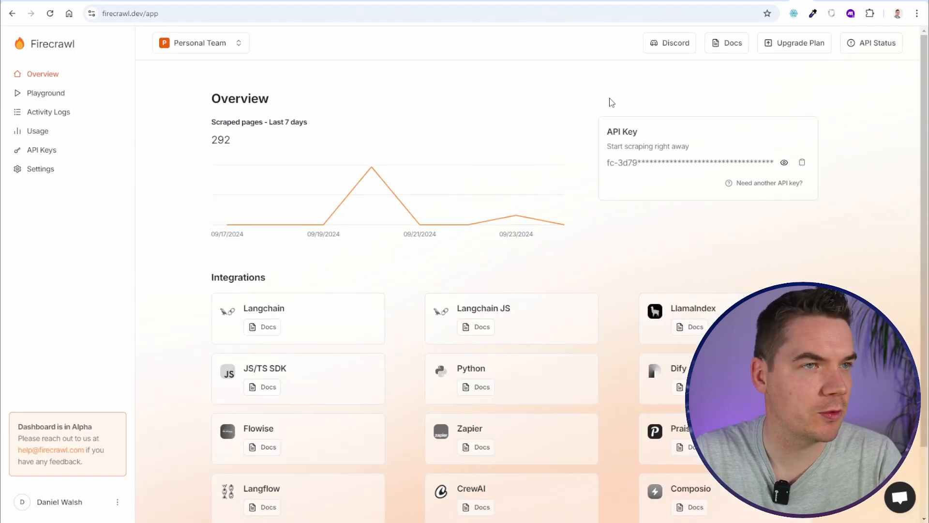
left_click(48, 112)
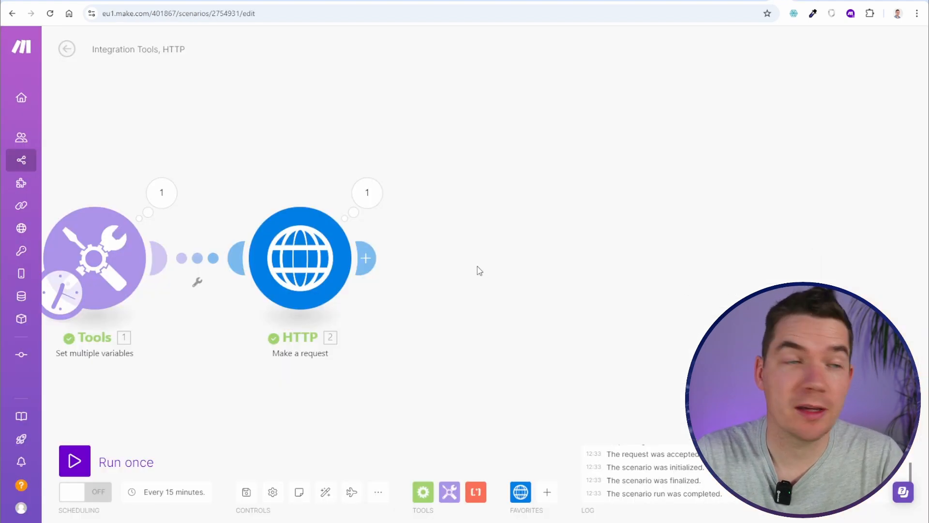
left_click_drag(477, 269, 574, 244)
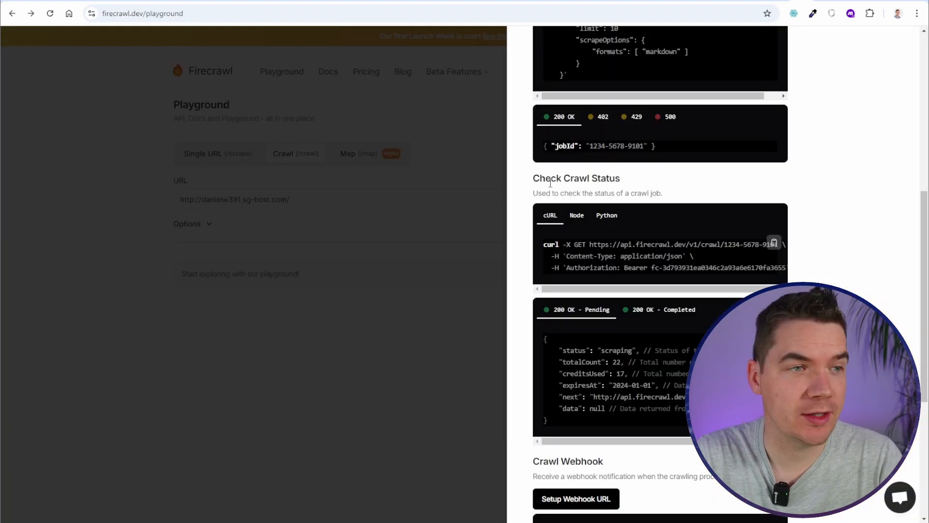
left_click_drag(548, 178, 615, 178)
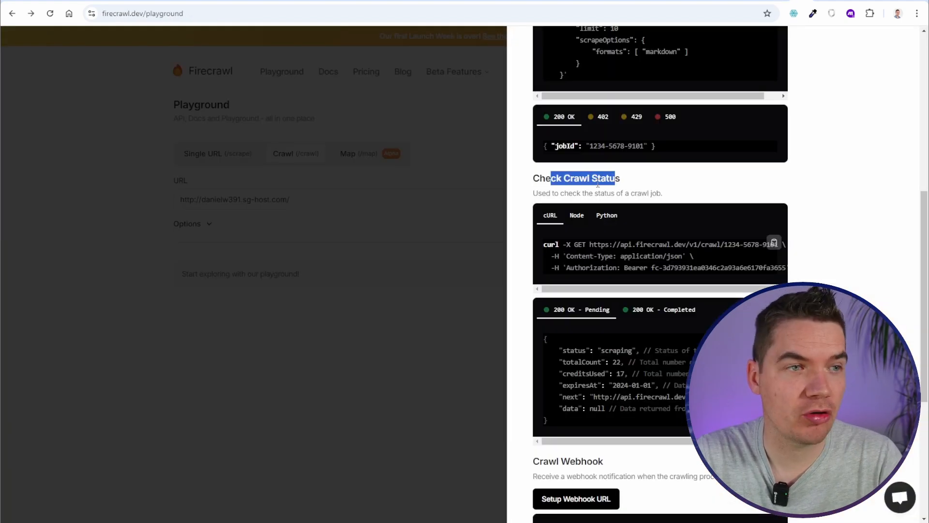
left_click(673, 40)
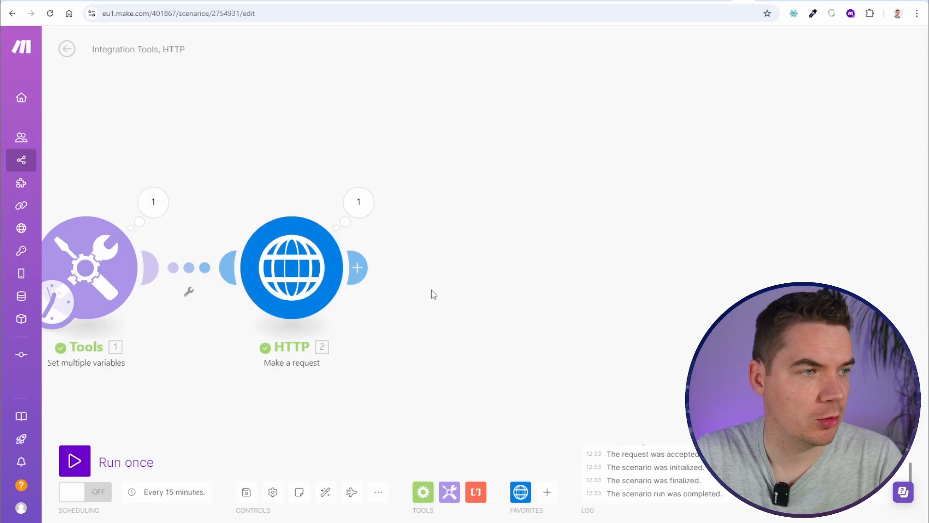
left_click_drag(431, 292, 406, 231)
Add HTTP Make a request module 3, check module 2's Data url output, and start its URL
left_click(396, 226)
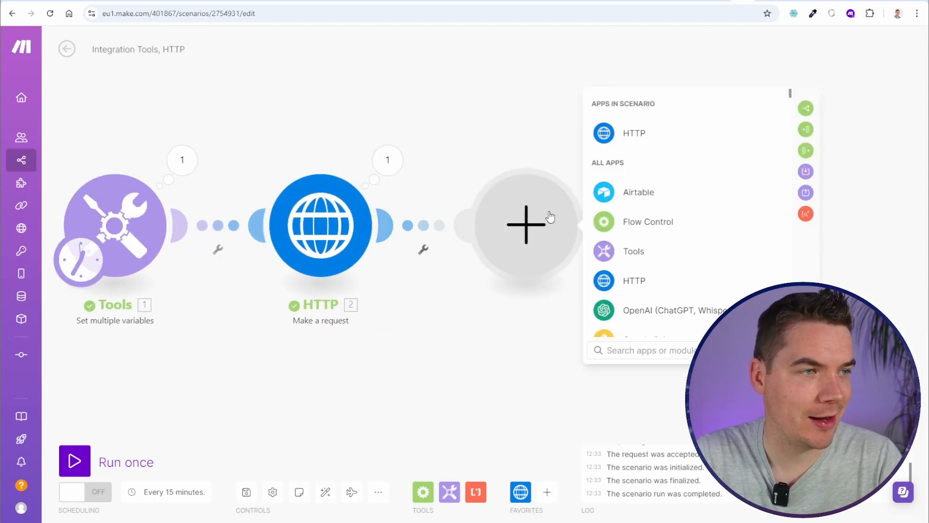
left_click(632, 286)
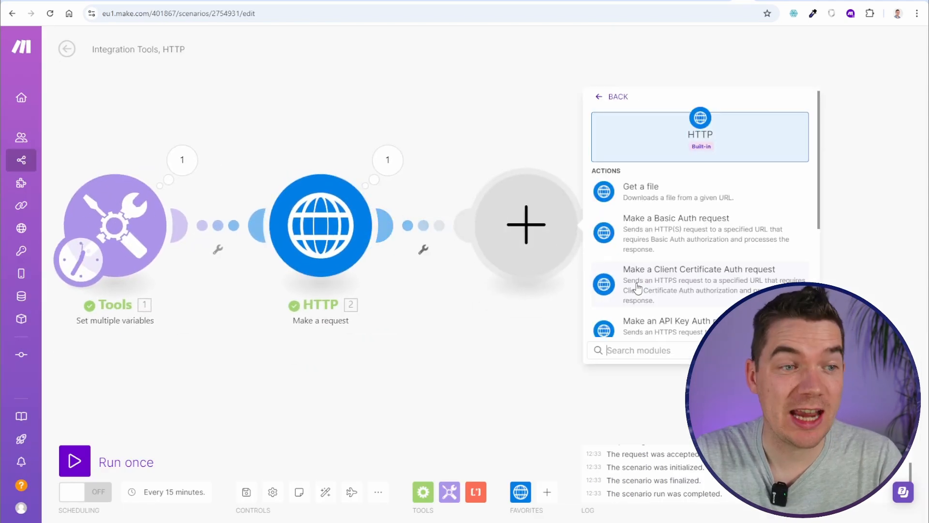
scroll(378, 263, "down", 4)
left_click(383, 254)
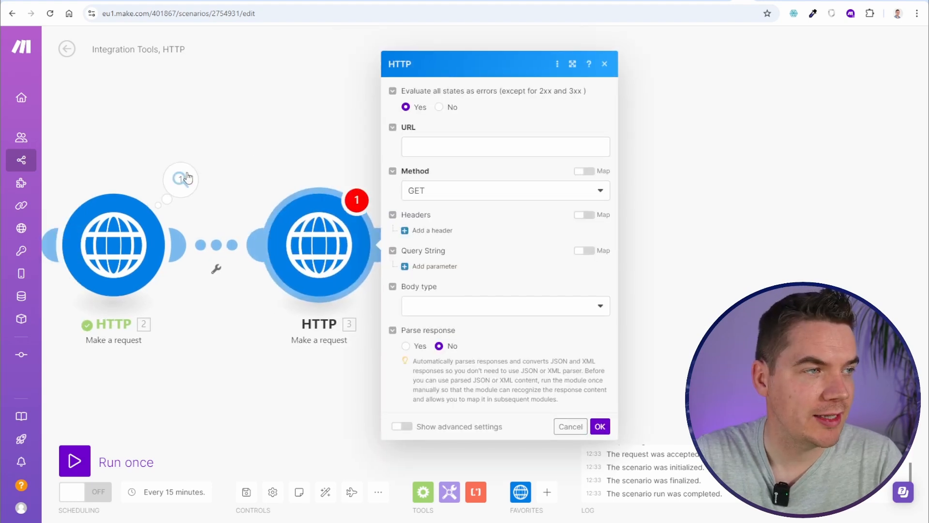
left_click(181, 184)
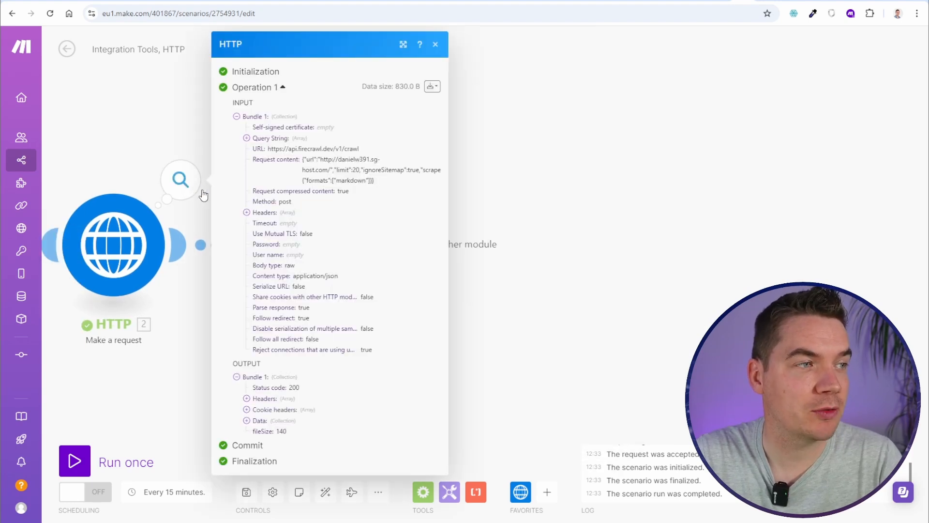
left_click(247, 421)
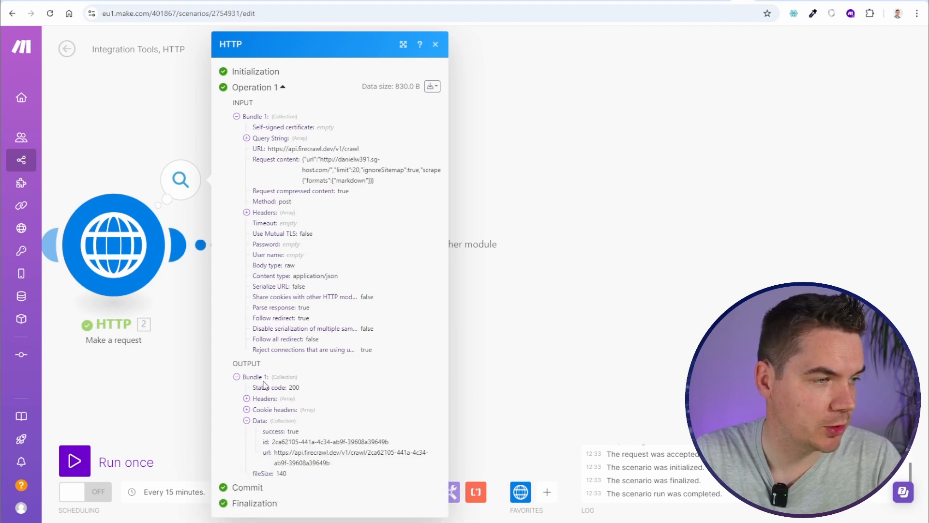
left_click_drag(275, 453, 356, 471)
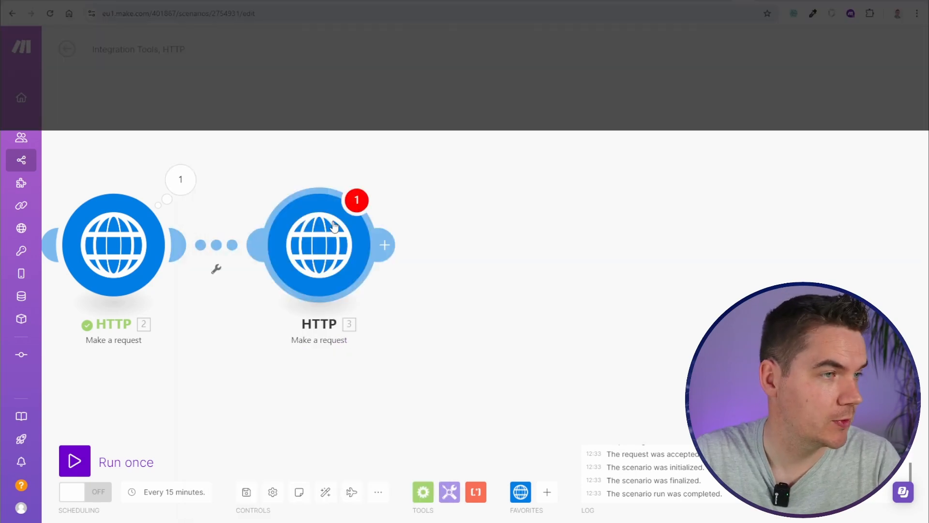
left_click(334, 225)
left_click(559, 146)
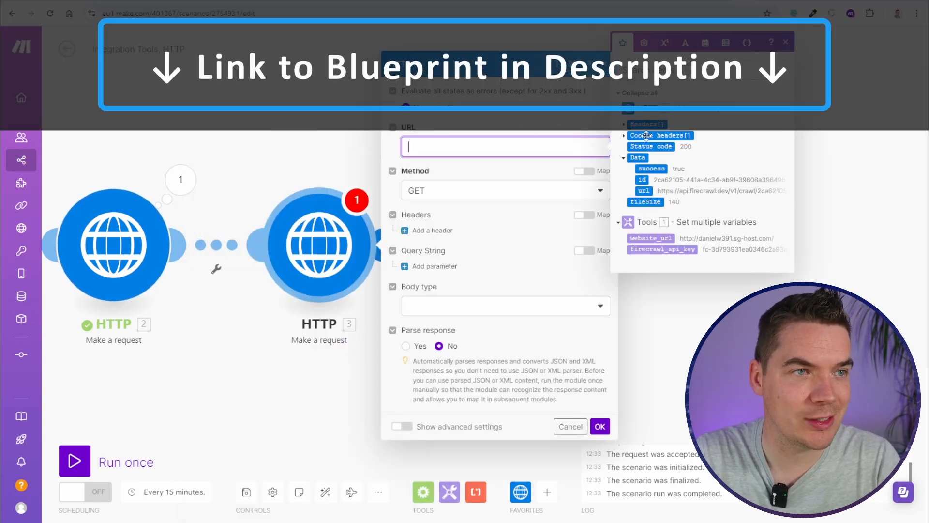
Map 2. data: url as module 3's URL, add Authorization Bearer firecrawl_api_key, parse response, move it right
left_click(646, 191)
left_click(432, 230)
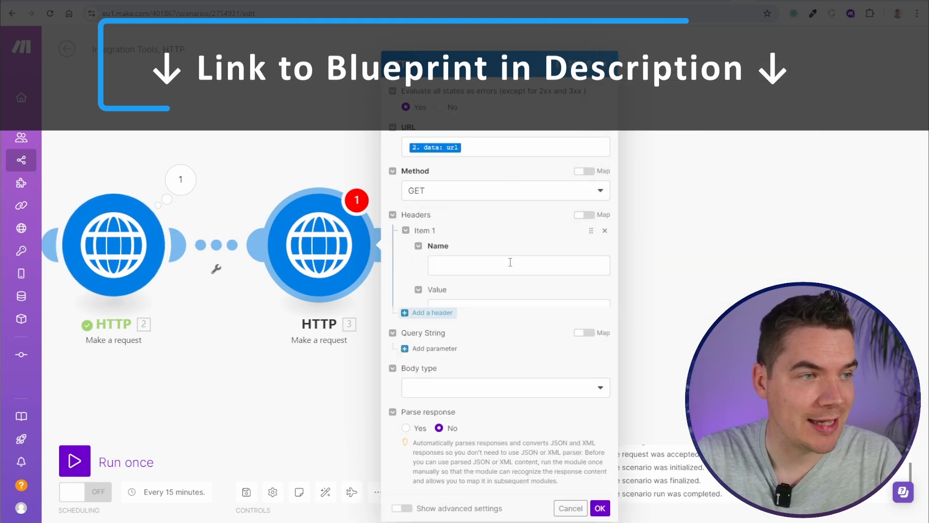
left_click(479, 244)
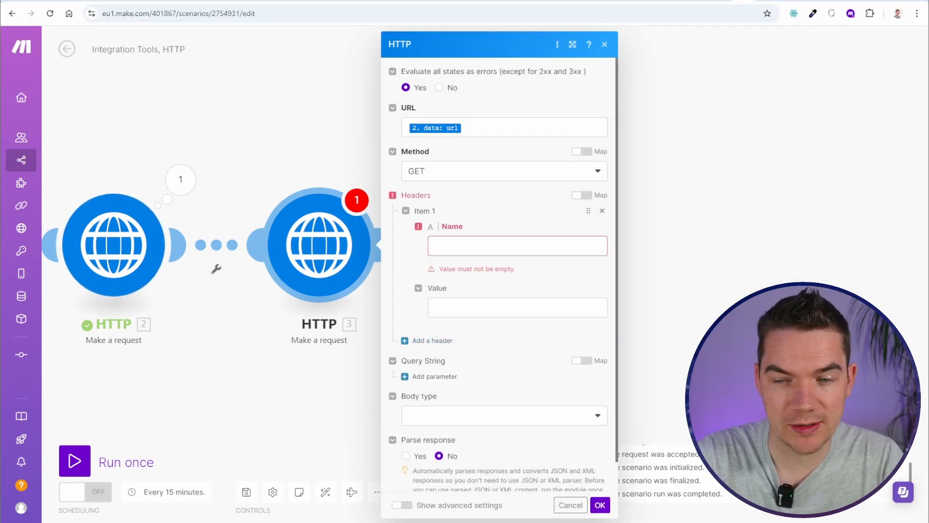
left_click(460, 251)
type("Authorization")
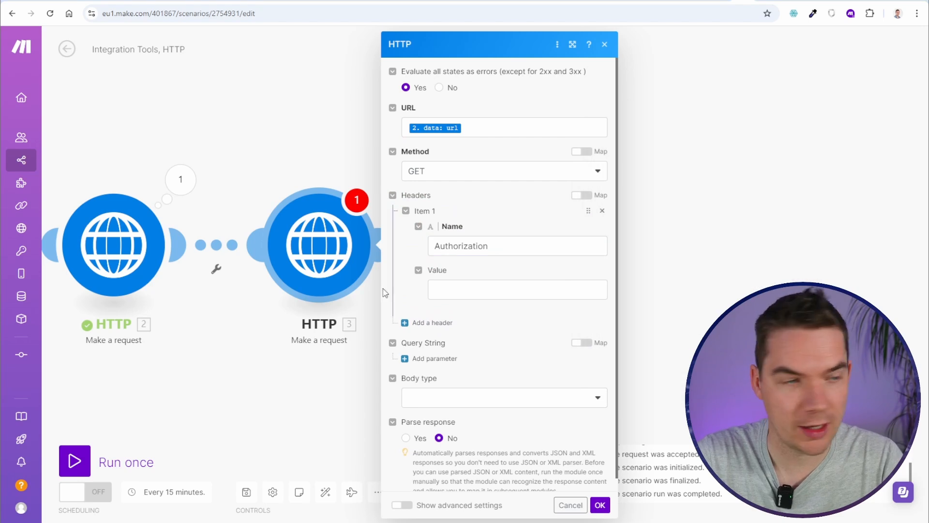
left_click(479, 289)
type("Bearer")
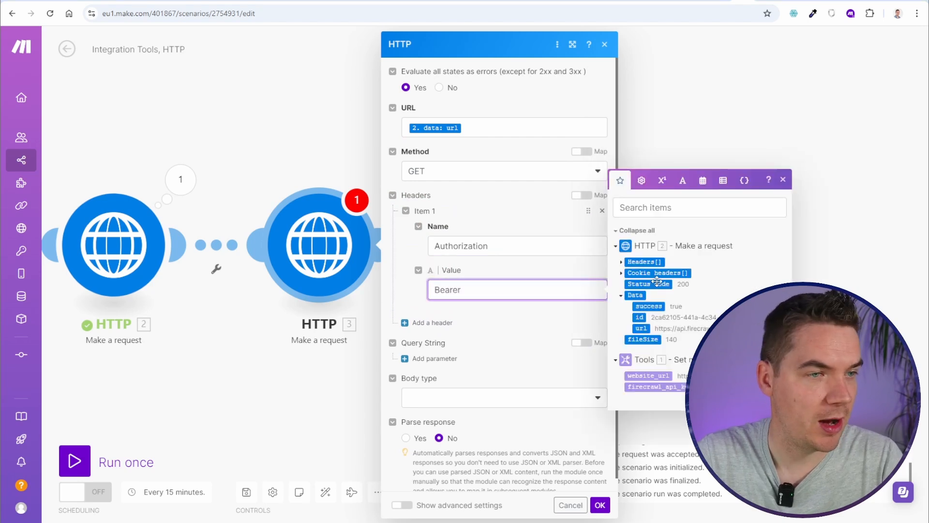
left_click(667, 391)
scroll(480, 364, "down", 1)
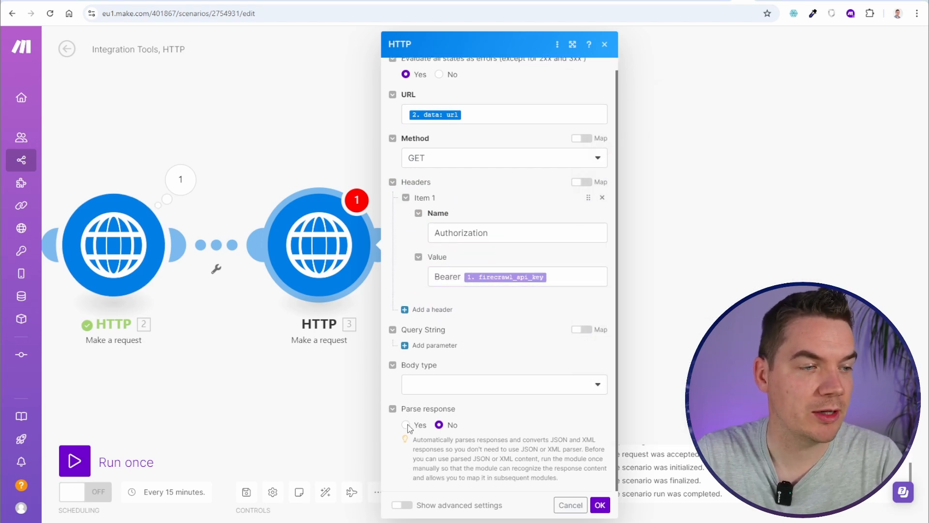
left_click(405, 424)
left_click(600, 505)
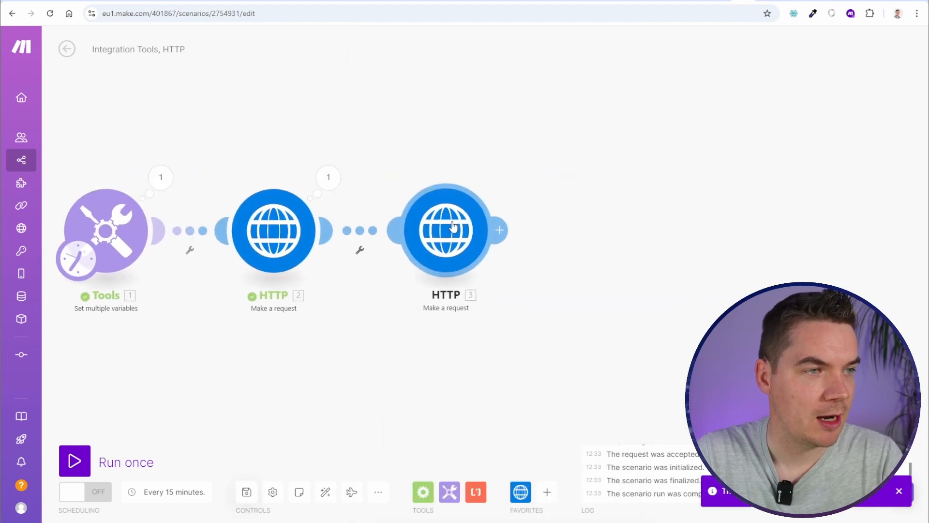
left_click_drag(448, 227, 606, 226)
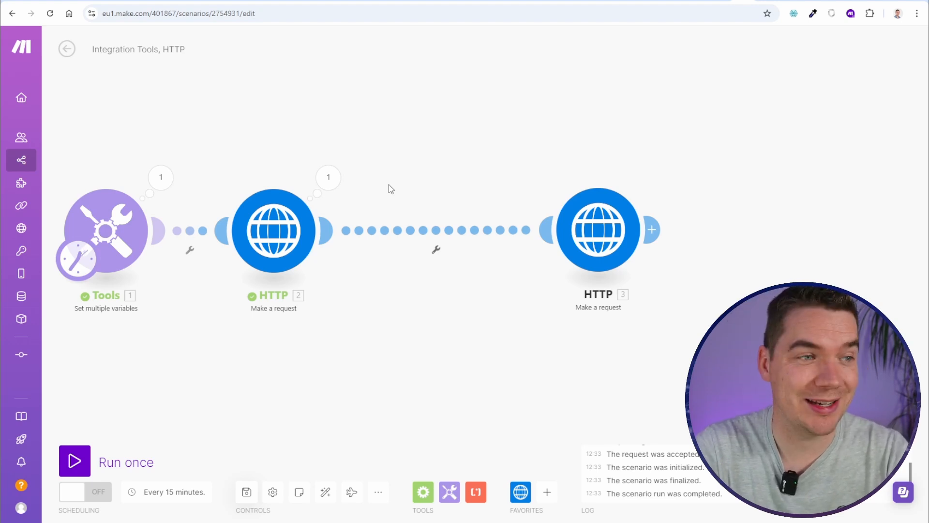
Insert a Tools Sleep module with a 60-second delay on the HTTP 2 to HTTP 3 link
left_click(434, 233)
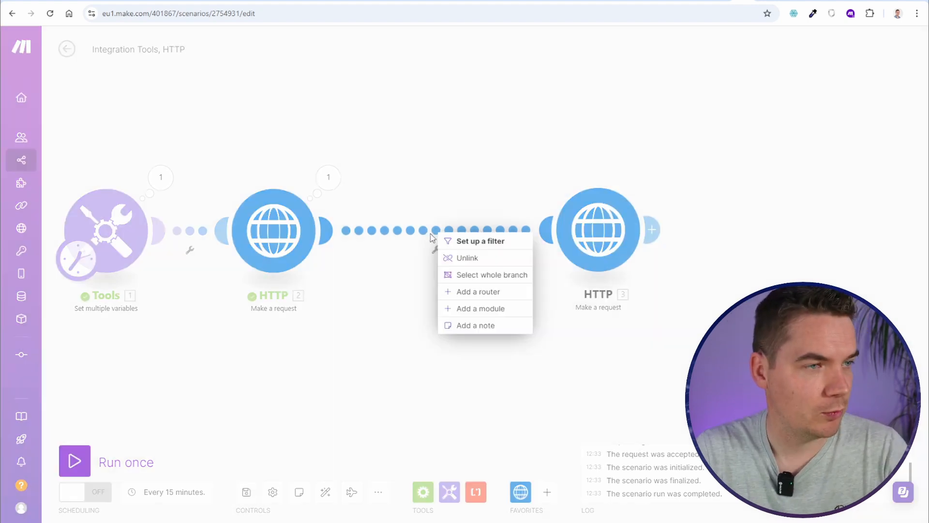
left_click(503, 312)
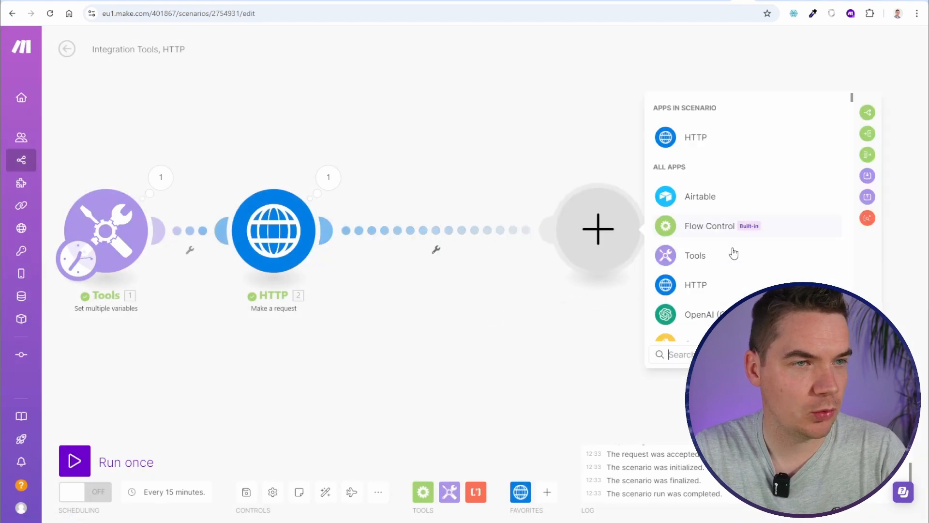
type("sleep")
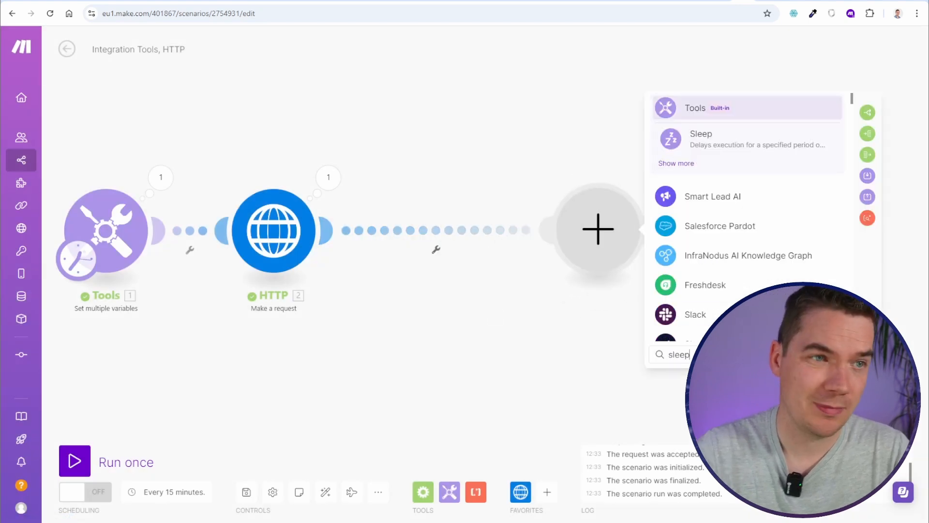
left_click(703, 143)
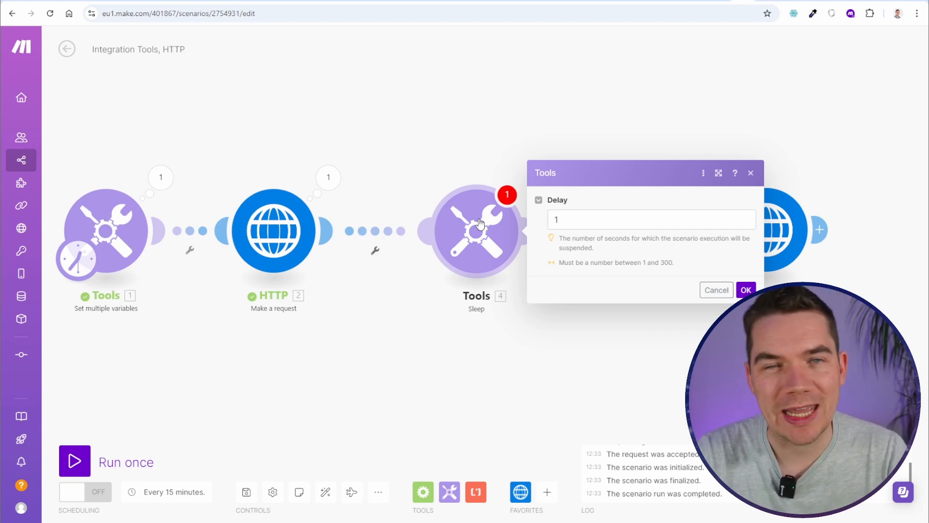
left_click(598, 221)
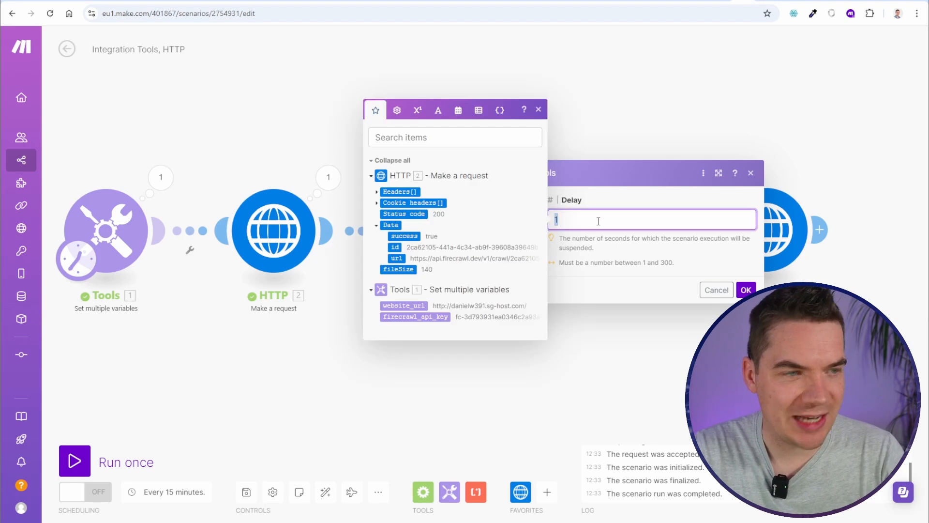
type("60")
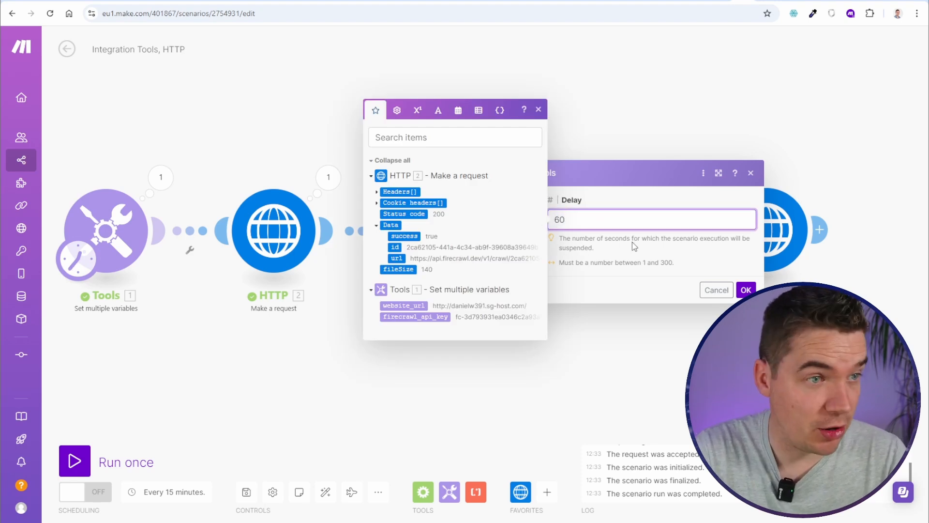
left_click(746, 290)
Auto-align the scenario modules and save the scenario
left_click(326, 494)
left_click(326, 494)
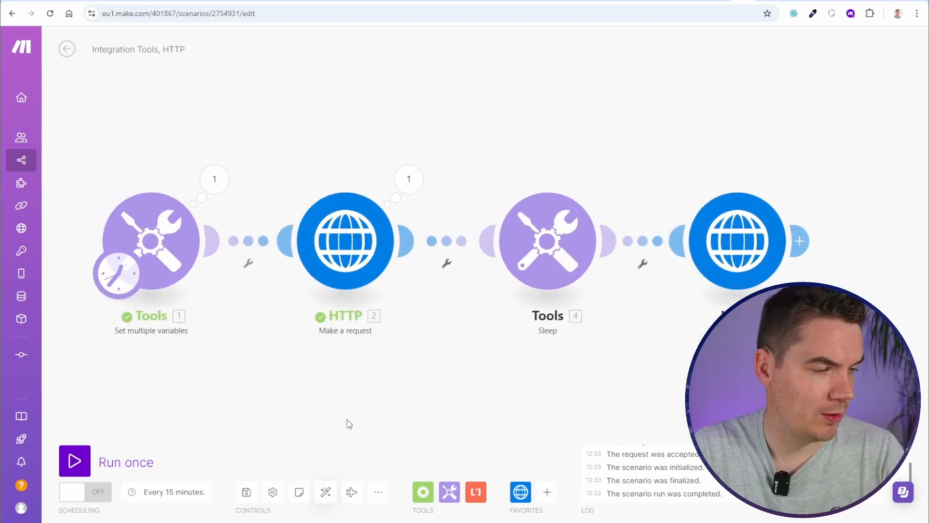
left_click_drag(403, 411, 356, 404)
key("ctrl+s")
scroll(272, 390, "down", 1)
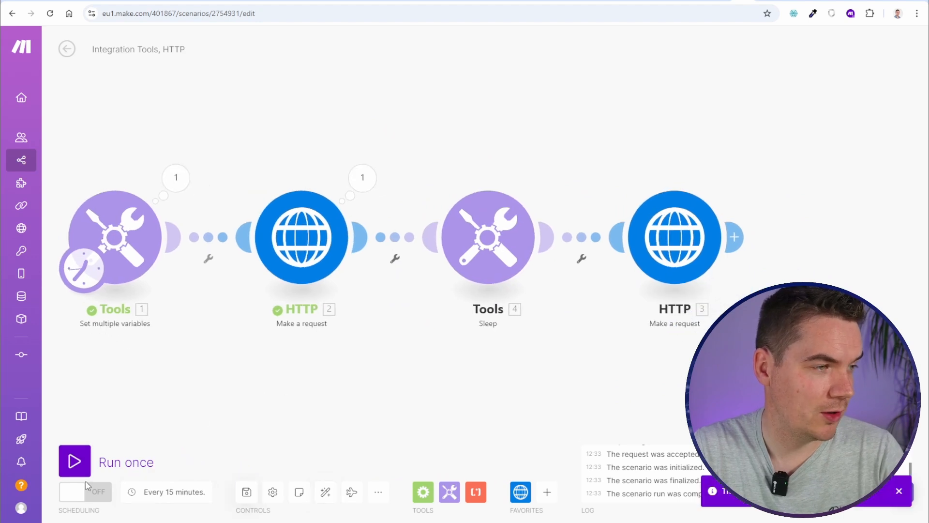
Run the scenario once and open HTTP module 3's run results
left_click(74, 460)
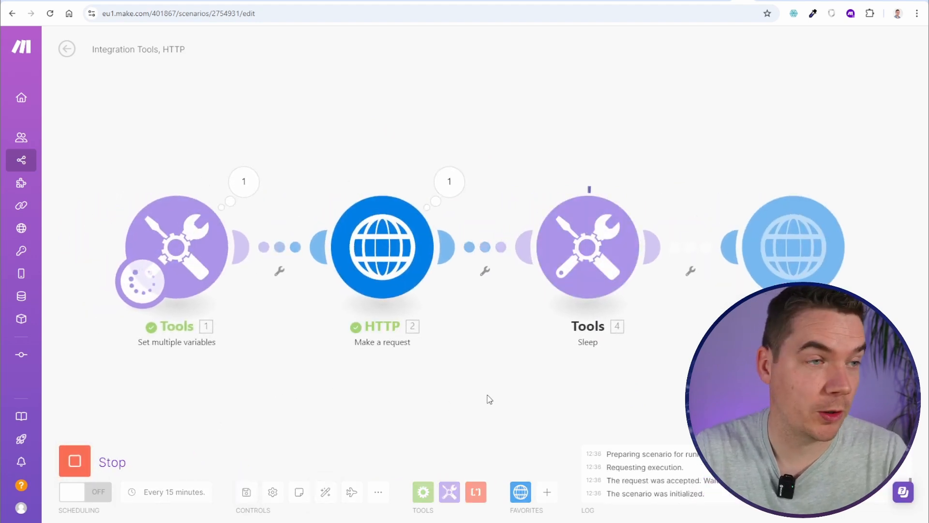
left_click_drag(632, 257, 550, 261)
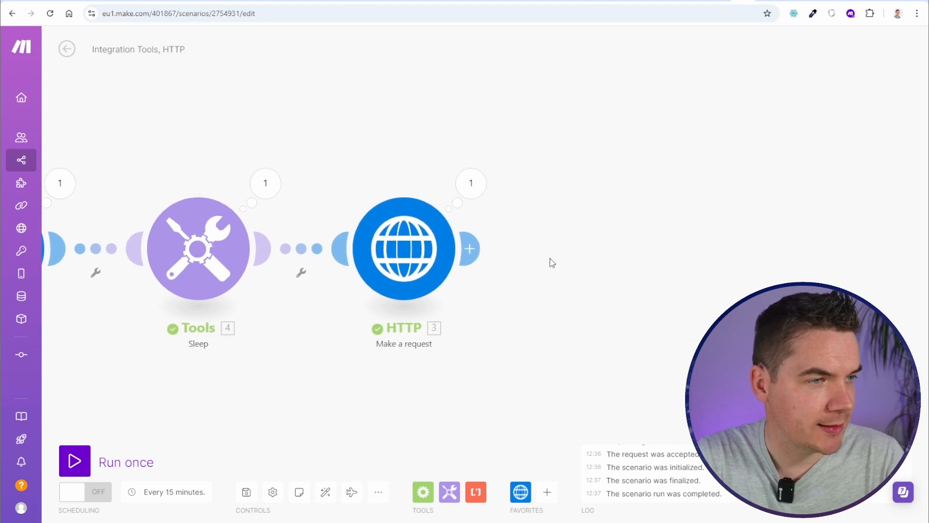
left_click_drag(564, 189, 422, 184)
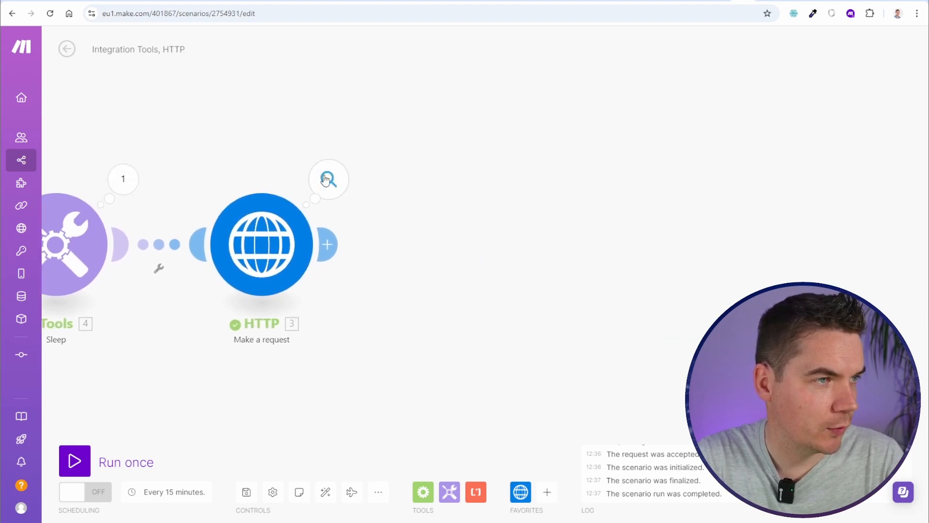
left_click(329, 180)
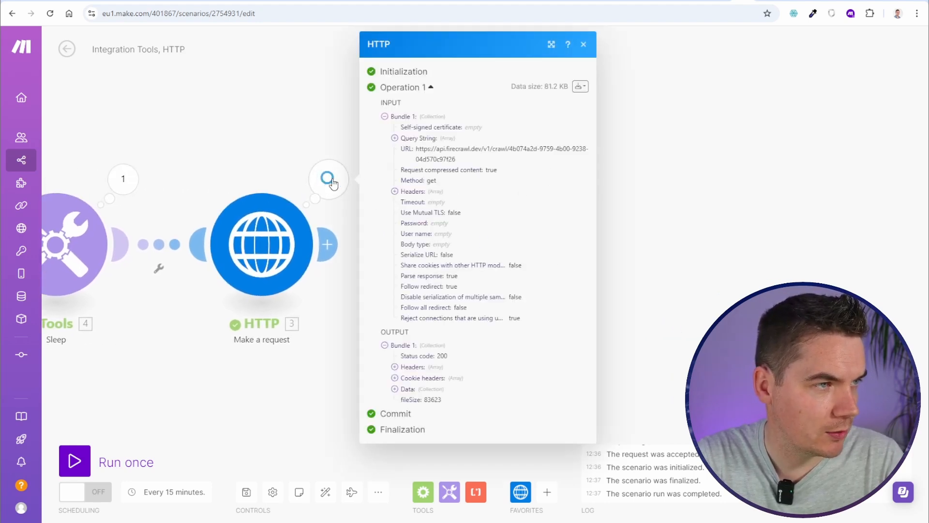
Expand the crawl result's Data array and the second page's metadata, then close the details
left_click(395, 389)
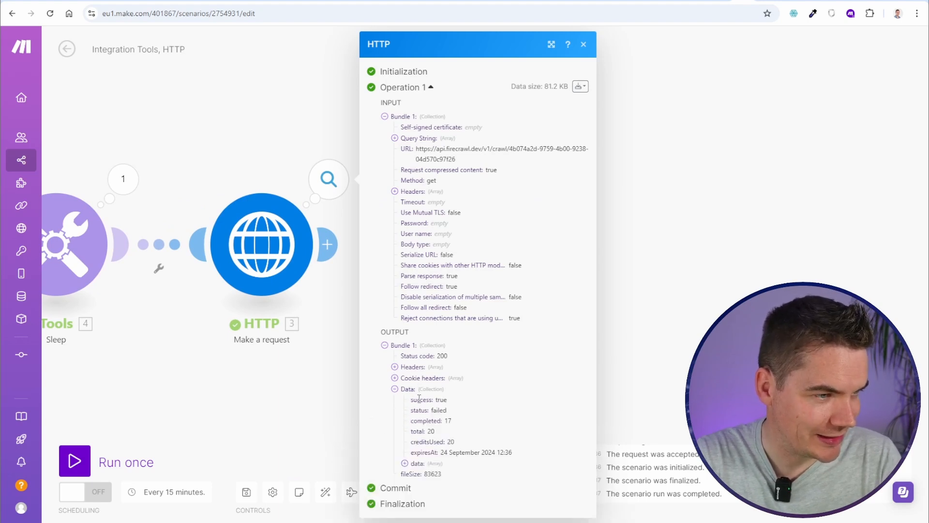
left_click_drag(421, 410, 441, 411)
left_click(437, 412)
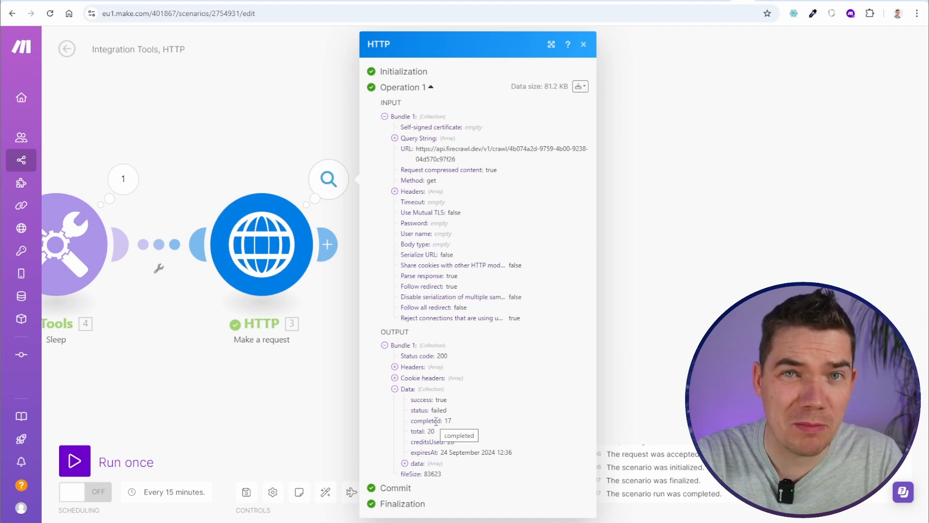
left_click(405, 463)
scroll(441, 426, "down", 4)
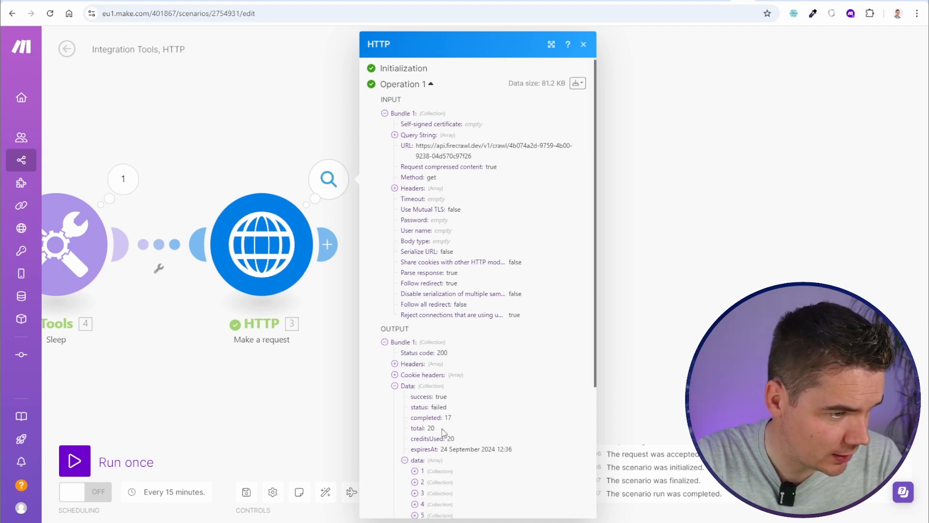
left_click(415, 297)
scroll(426, 271, "down", 3)
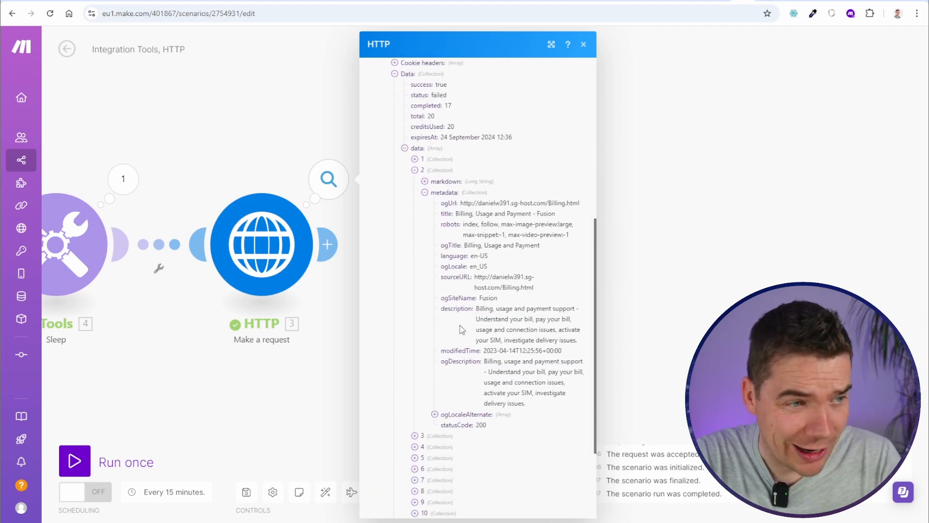
left_click(425, 192)
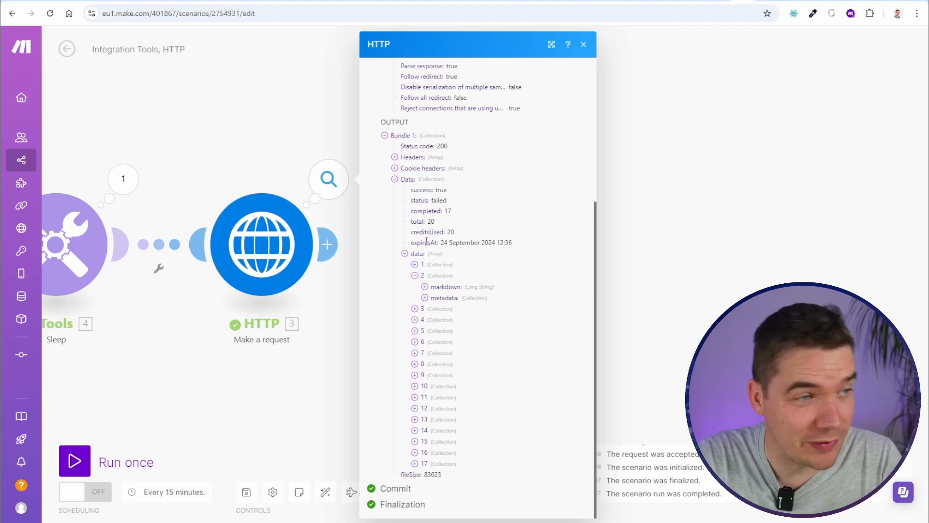
key("Escape")
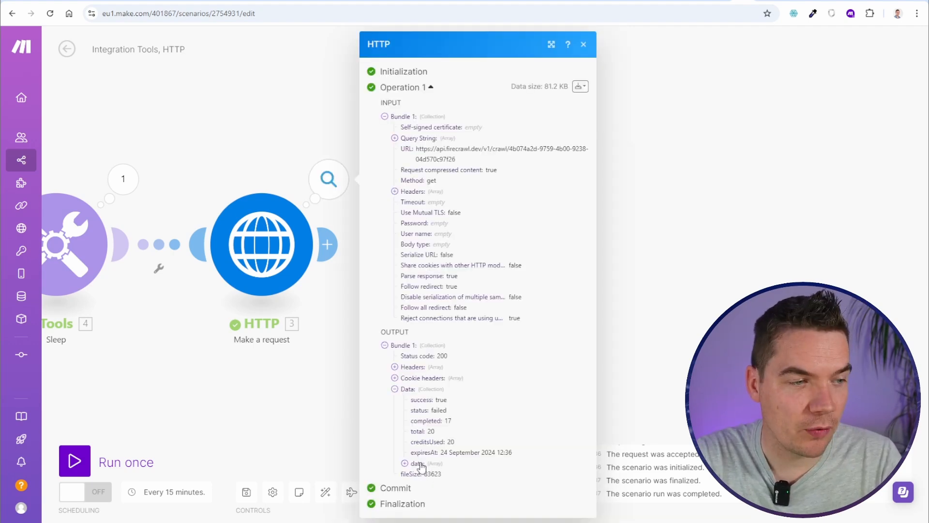
Reopen the data array, check crawled page 13's metadata, collapse it and close the inspector
left_click(421, 466)
scroll(428, 464, "down", 4)
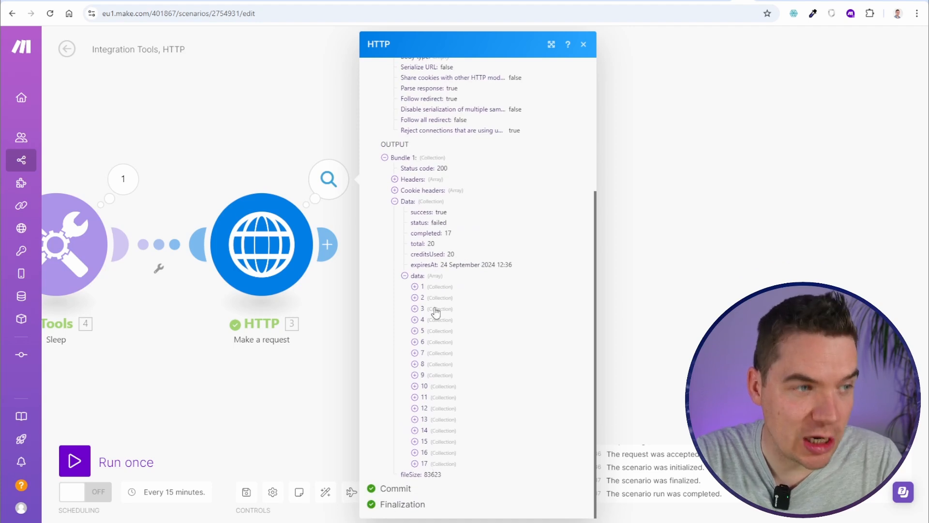
left_click(424, 419)
scroll(438, 438, "down", 1)
left_click(441, 419)
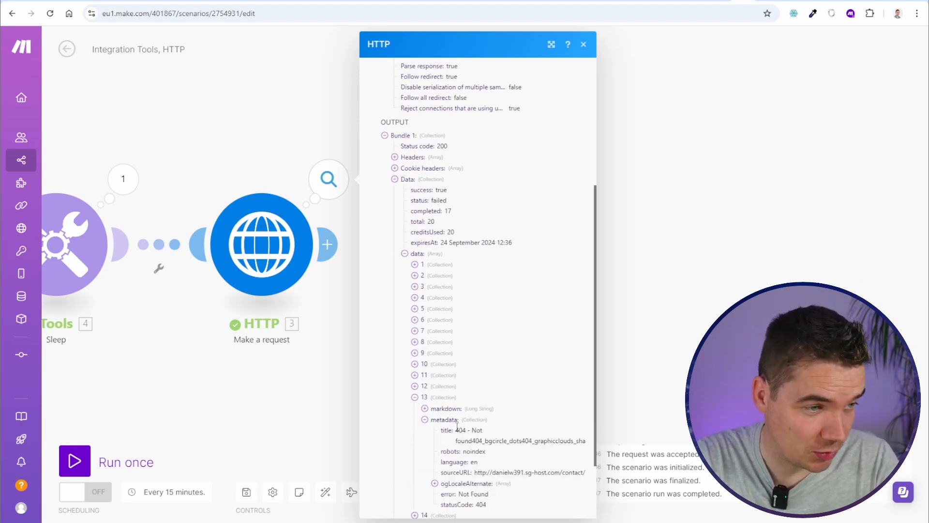
left_click(425, 396)
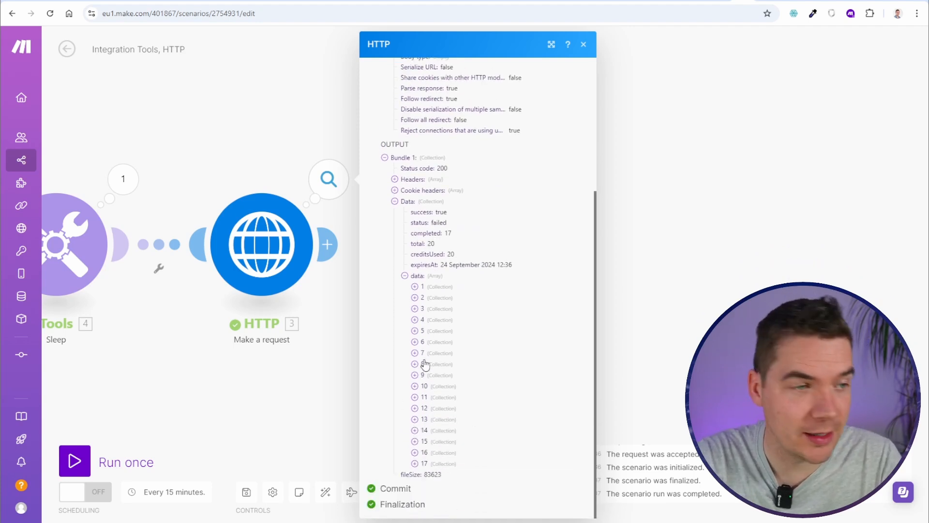
left_click(425, 365)
left_click(422, 322)
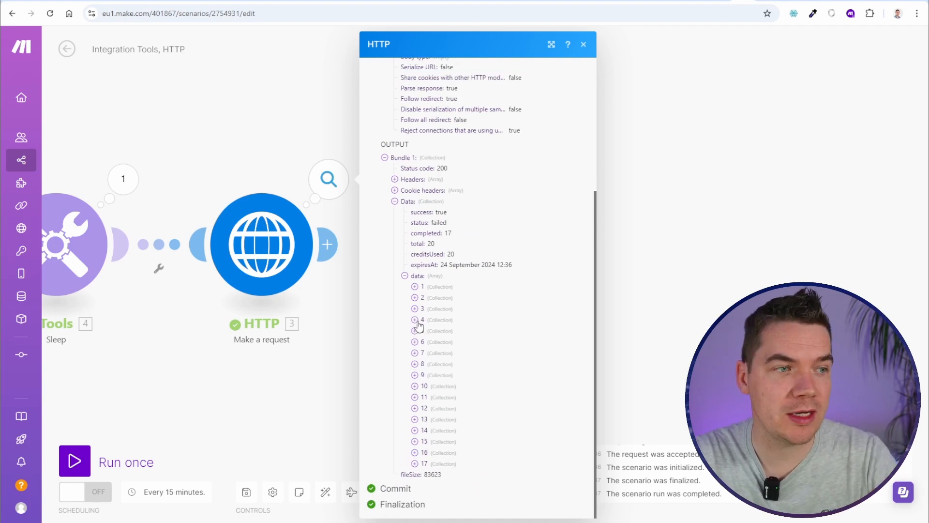
key("Escape")
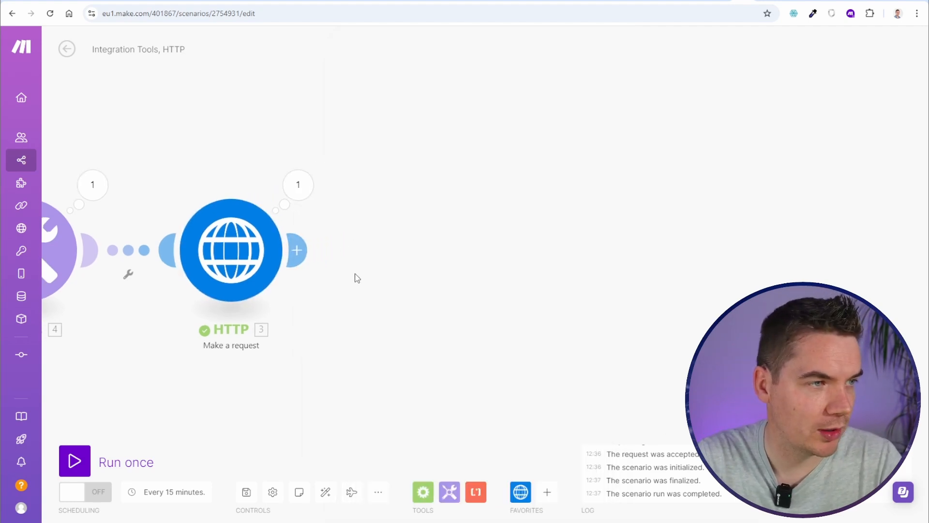
Add a Flow Control Iterator after the HTTP request, mapping 3. data: data[] into Array
left_click(284, 247)
type("iter")
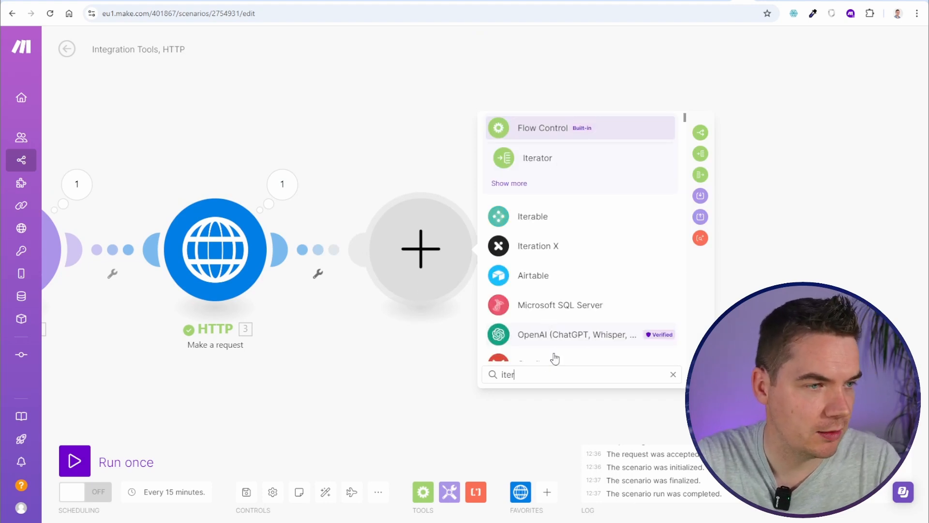
left_click(703, 155)
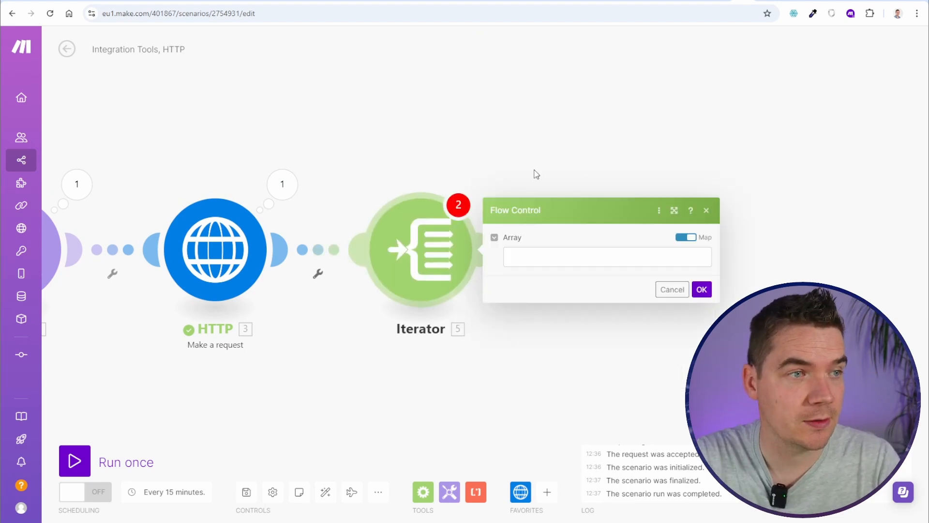
left_click(531, 257)
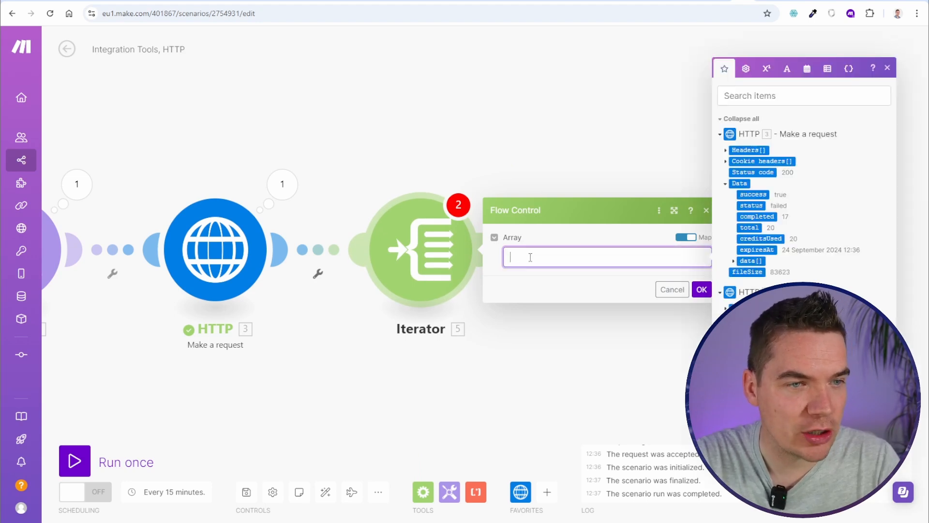
left_click(750, 261)
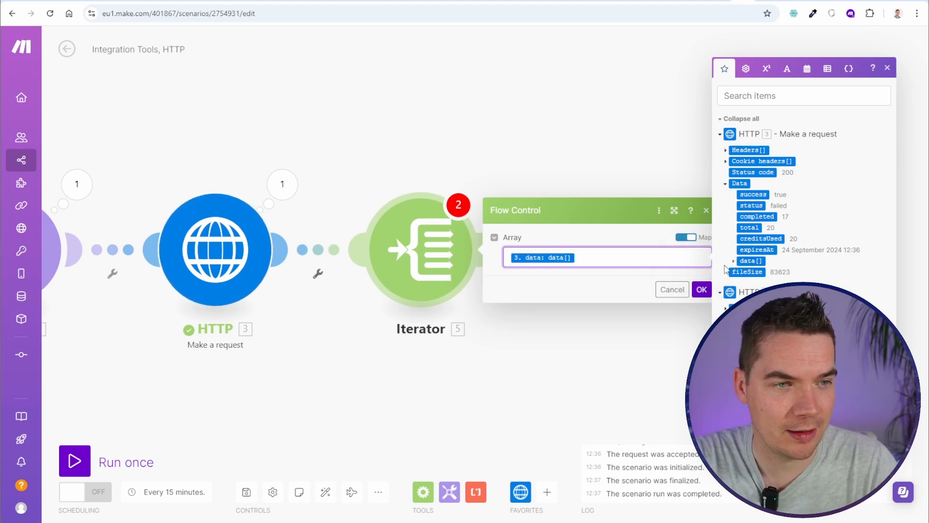
left_click(701, 290)
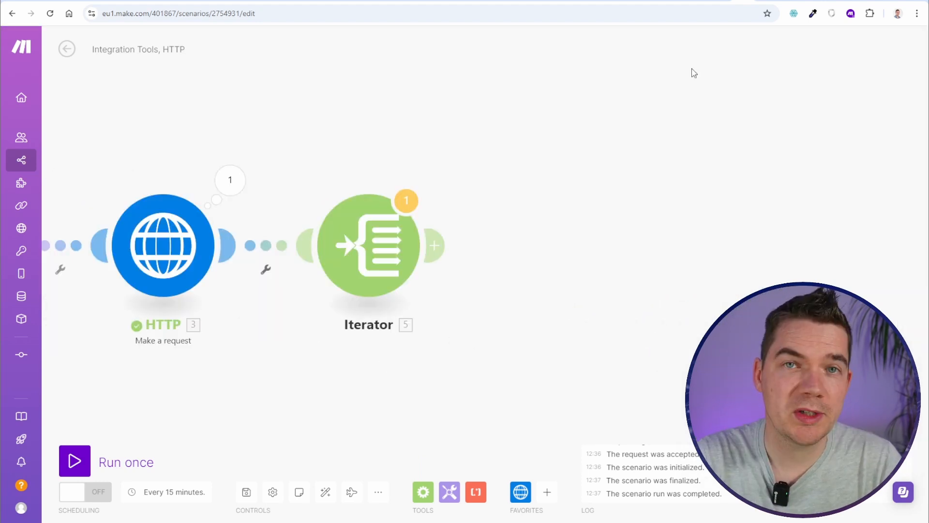
Leave Make and bring up airtable.com in an incognito browser window
mouse_move(758, 1)
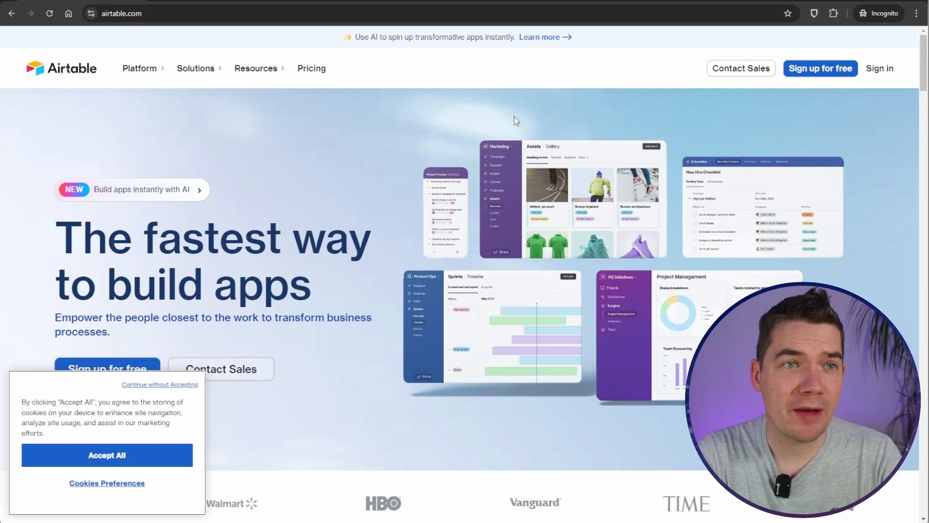
Review Airtable's pricing plans, then create a new base with Start from scratch
left_click(310, 68)
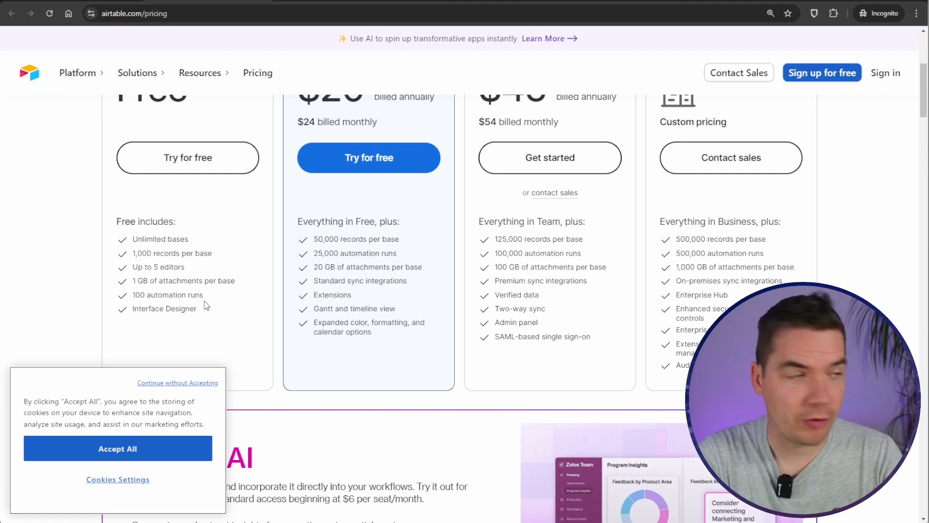
scroll(206, 305, "up", 1)
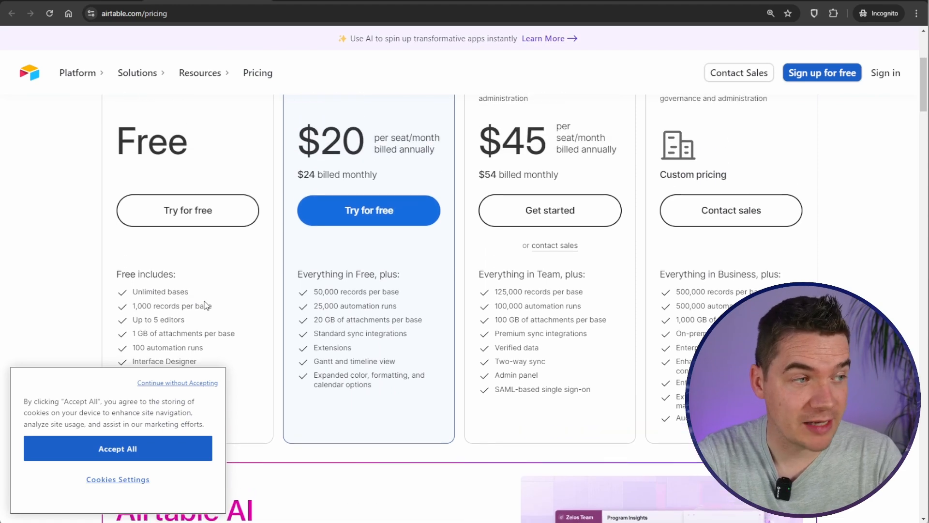
scroll(206, 306, "up", 4)
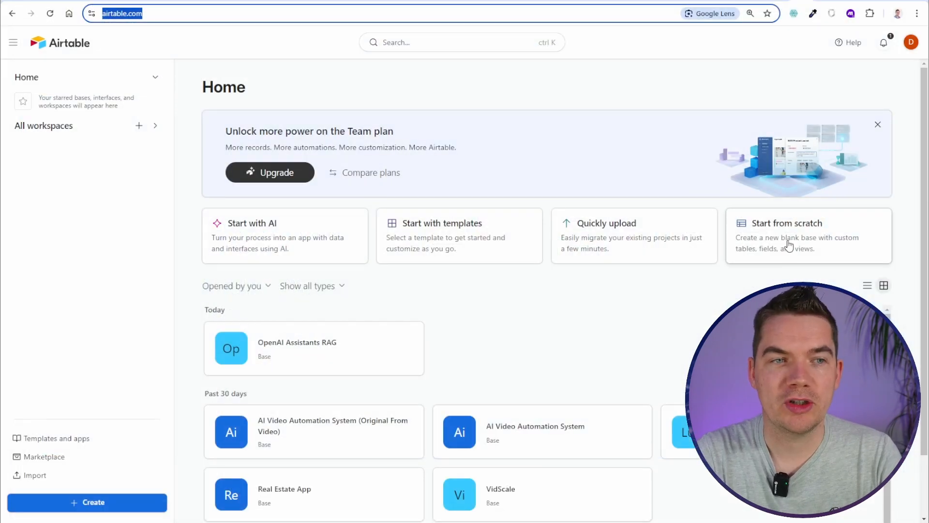
left_click(787, 240)
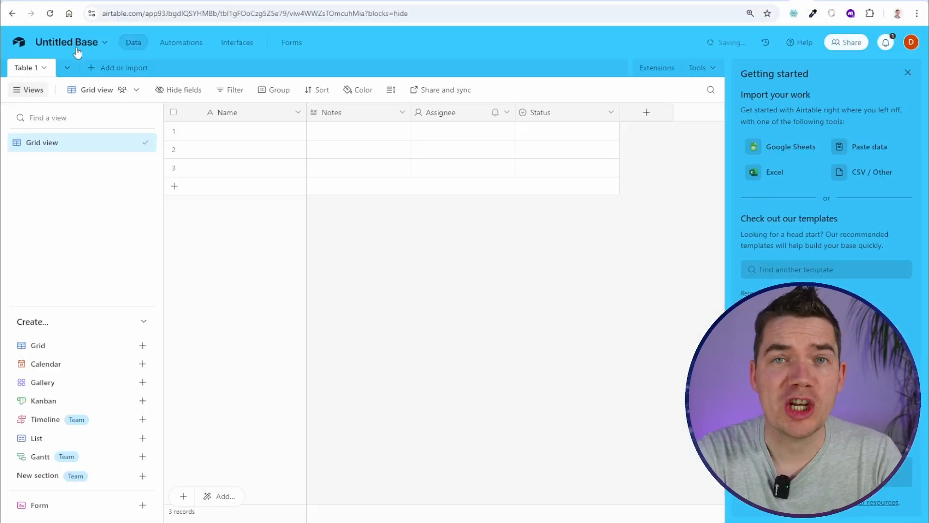
Name the base Fusion FAQs, delete the default fields, and rename Name to OpenAI File ID
left_click(69, 45)
type("Fusio")
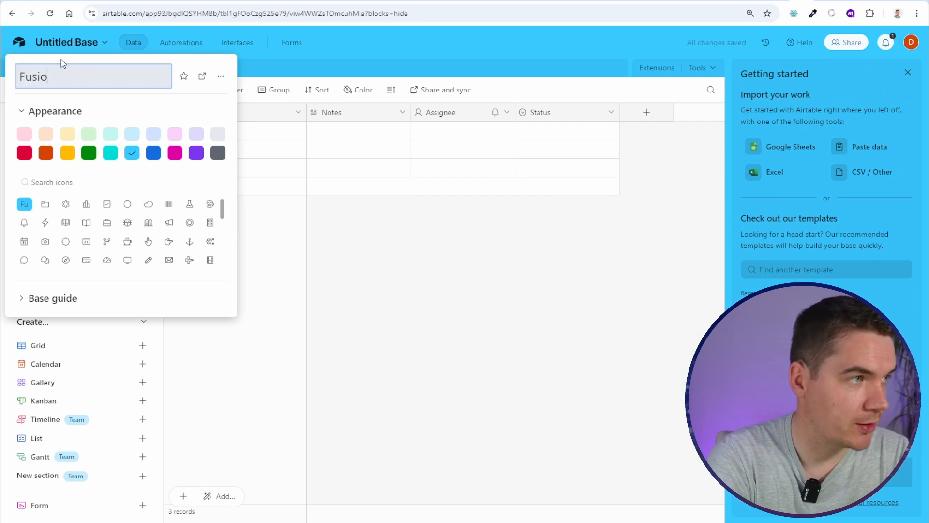
type("n FAQs")
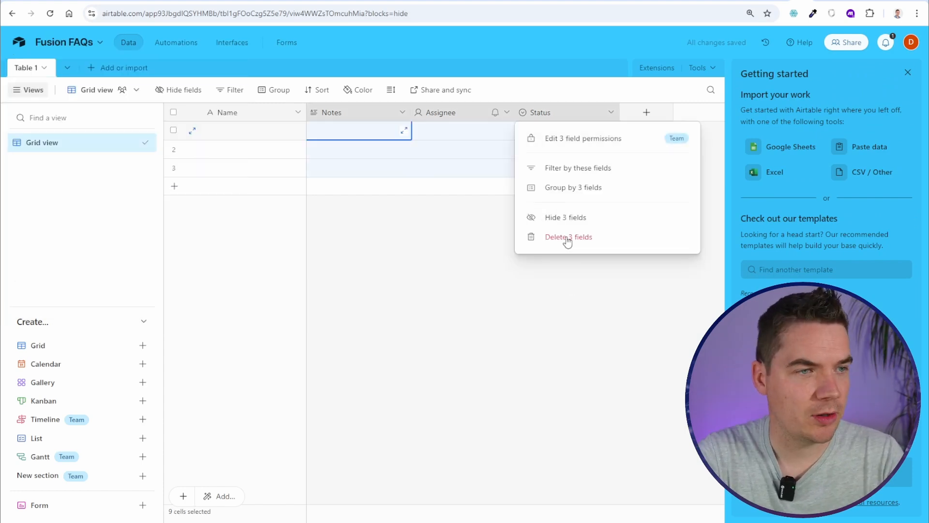
left_click(567, 238)
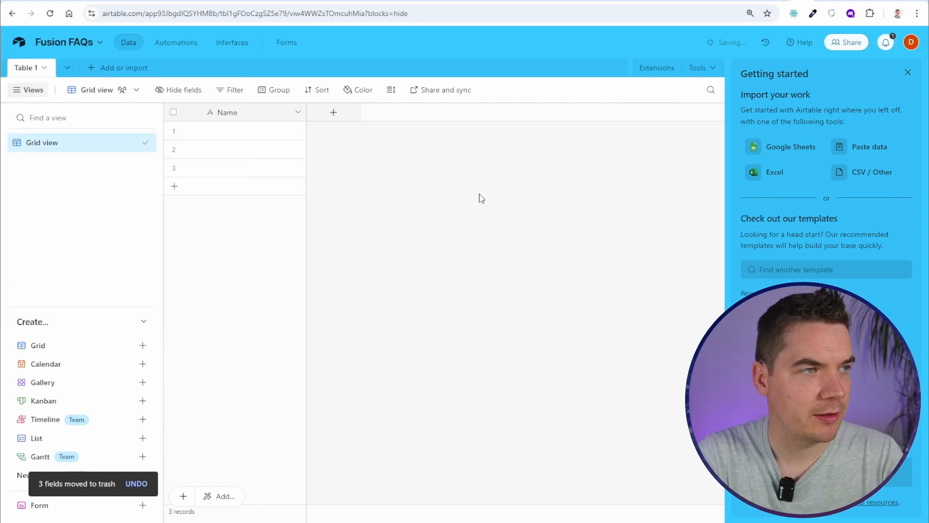
right_click(244, 115)
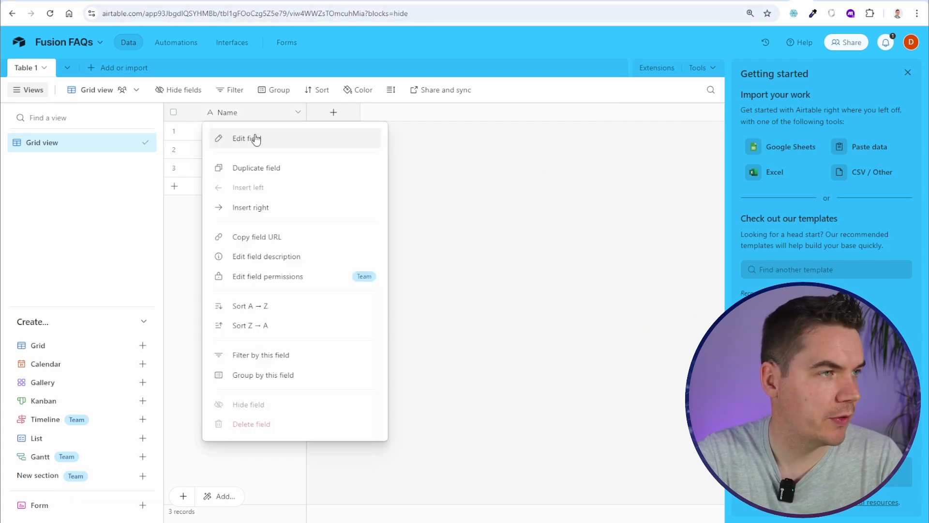
left_click(254, 138)
double_click(294, 145)
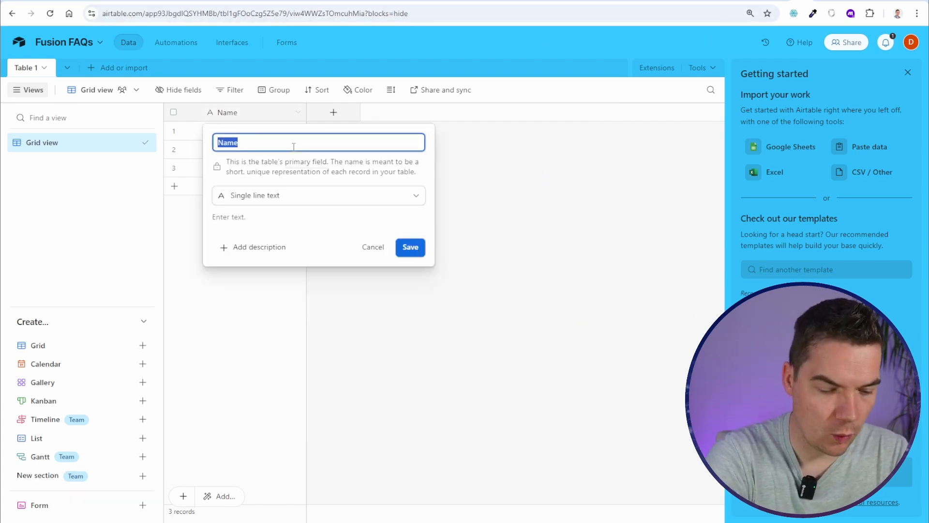
type("Open")
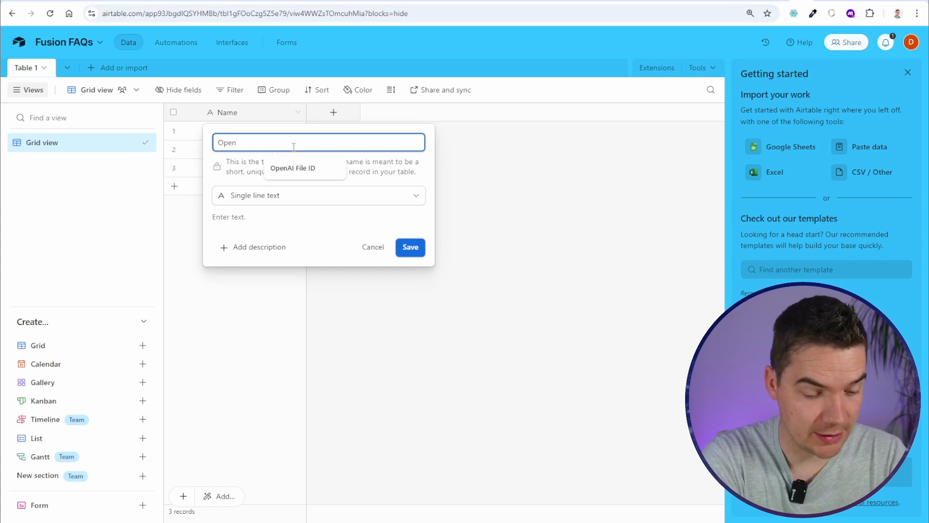
key("Down")
key("Return")
key("Return")
Add a single line text field named URL to the table
left_click(345, 112)
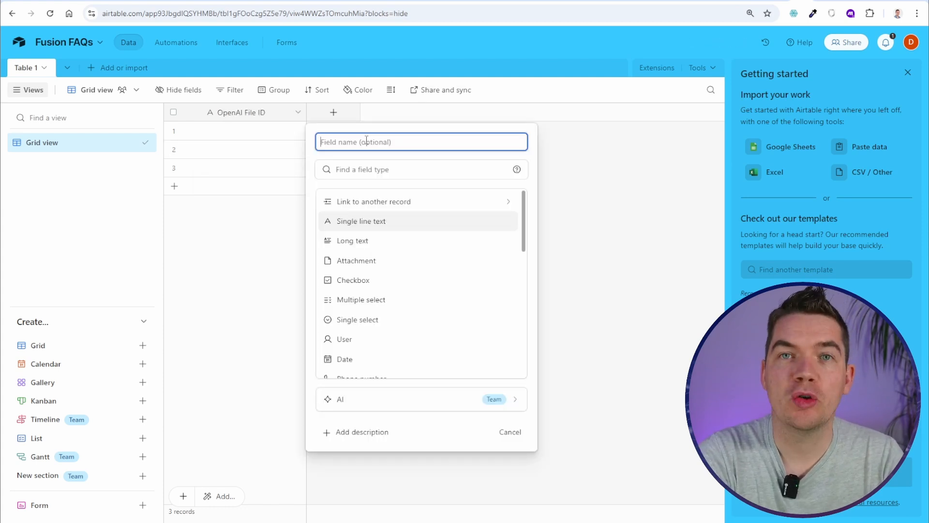
type("URL")
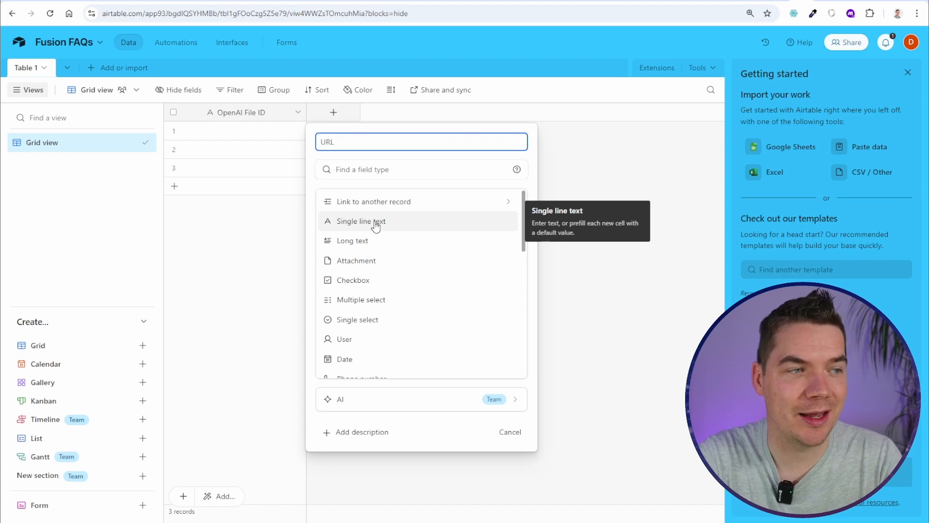
scroll(366, 320, "down", 2)
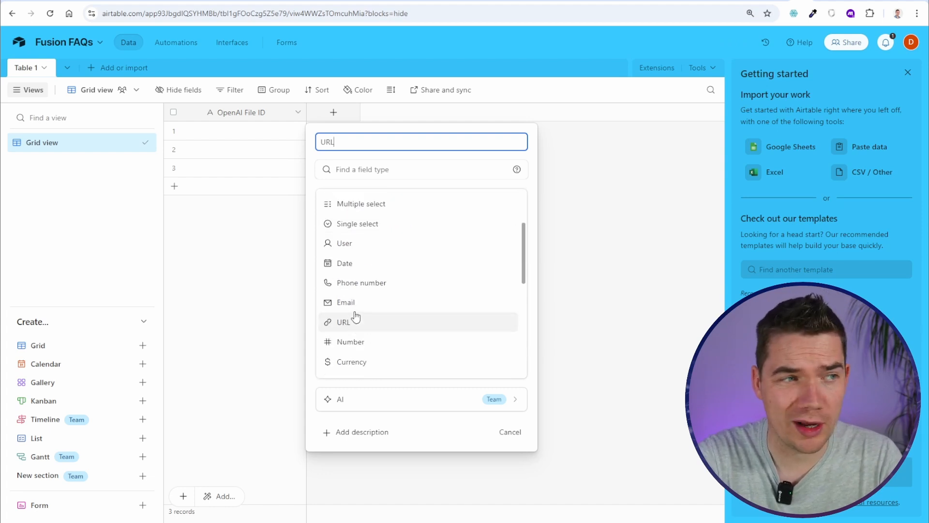
scroll(409, 208, "up", 2)
left_click(387, 220)
left_click(502, 256)
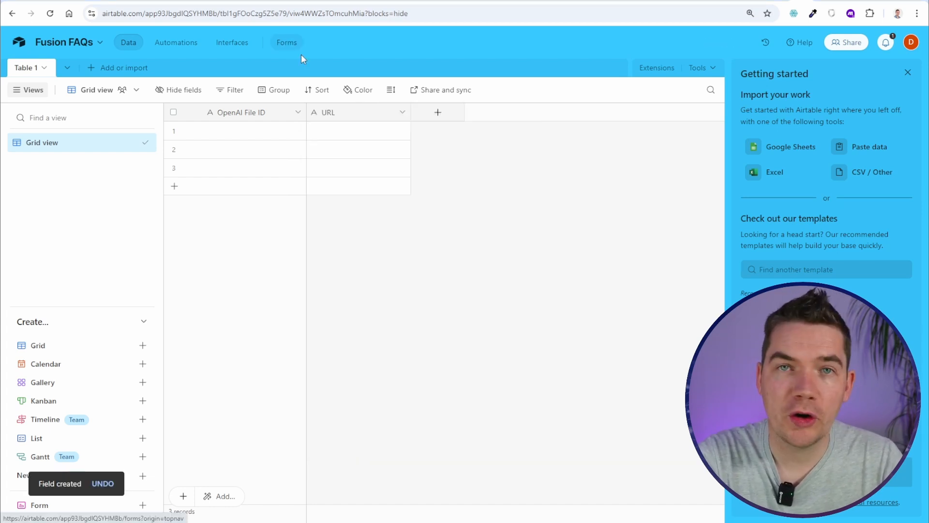
left_click(440, 114)
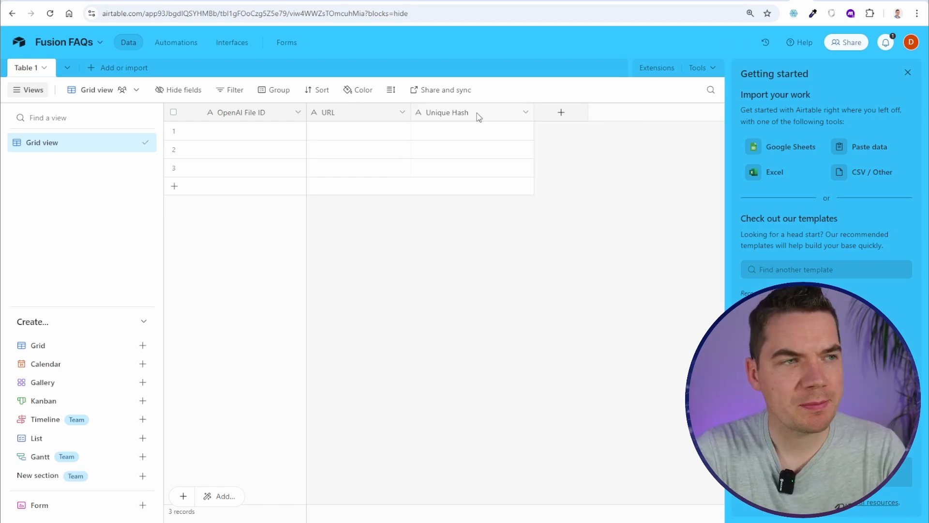
Expand Network & Coverage FAQ answers, including how to order a replacement SIM, then return to the top
left_click(644, 2)
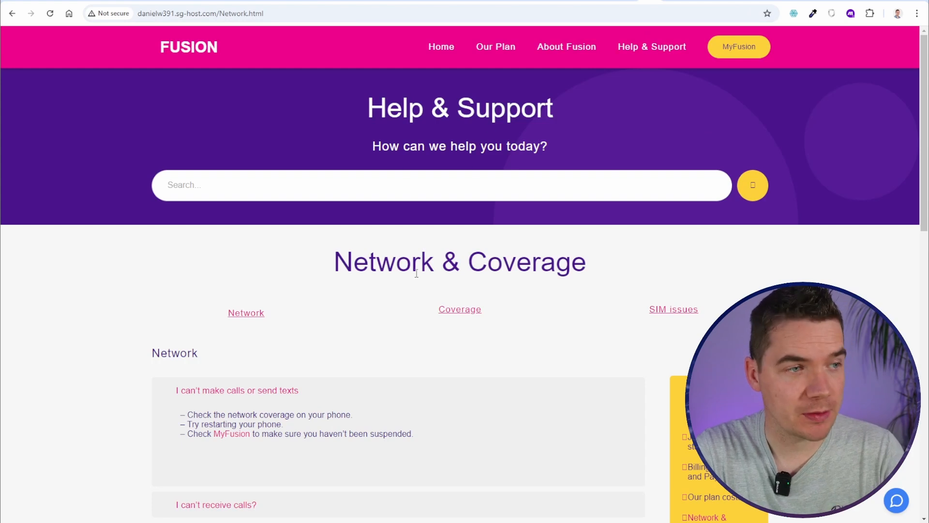
left_click_drag(377, 264, 539, 255)
scroll(383, 296, "down", 4)
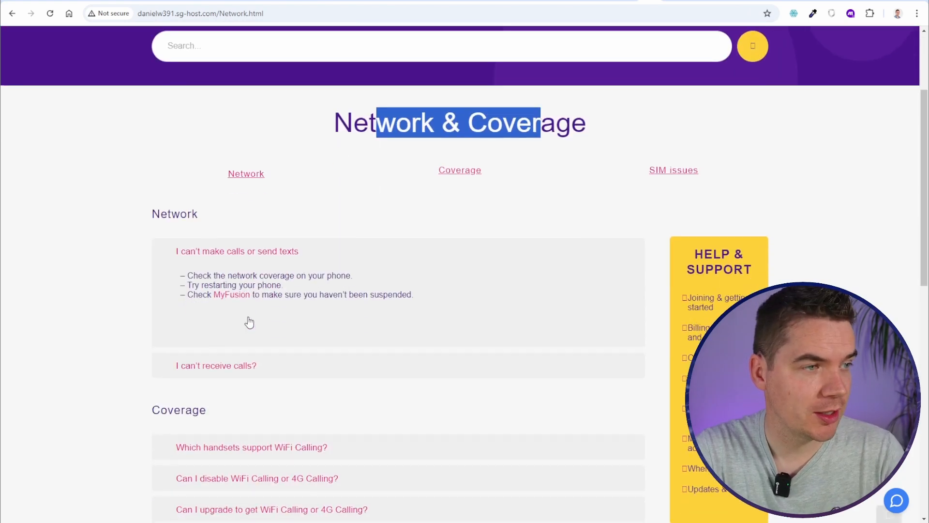
left_click(252, 305)
left_click(279, 249)
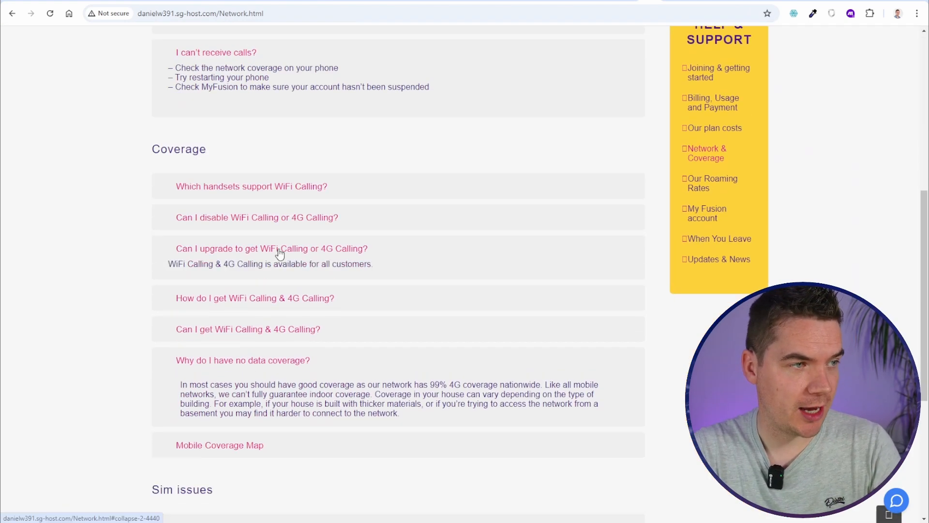
scroll(276, 218, "up", 8)
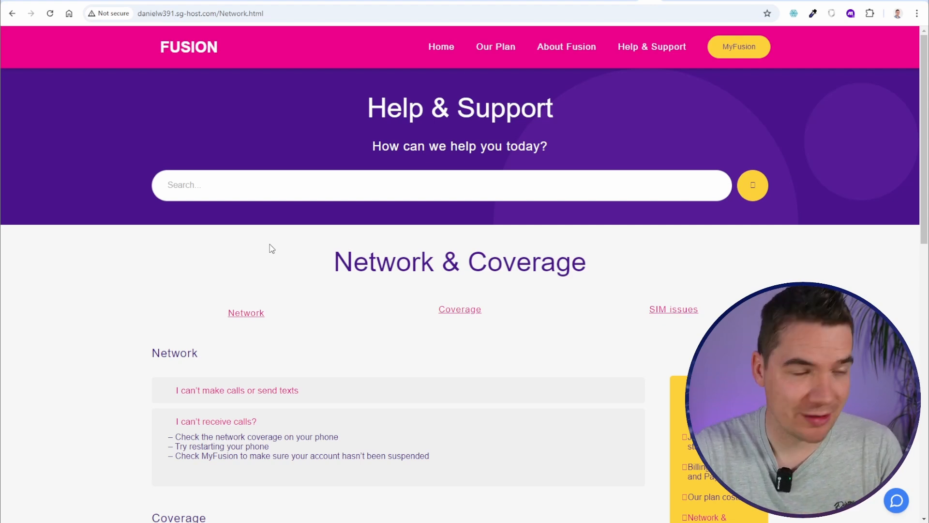
scroll(270, 249, "down", 9)
scroll(302, 299, "down", 4)
left_click(306, 302)
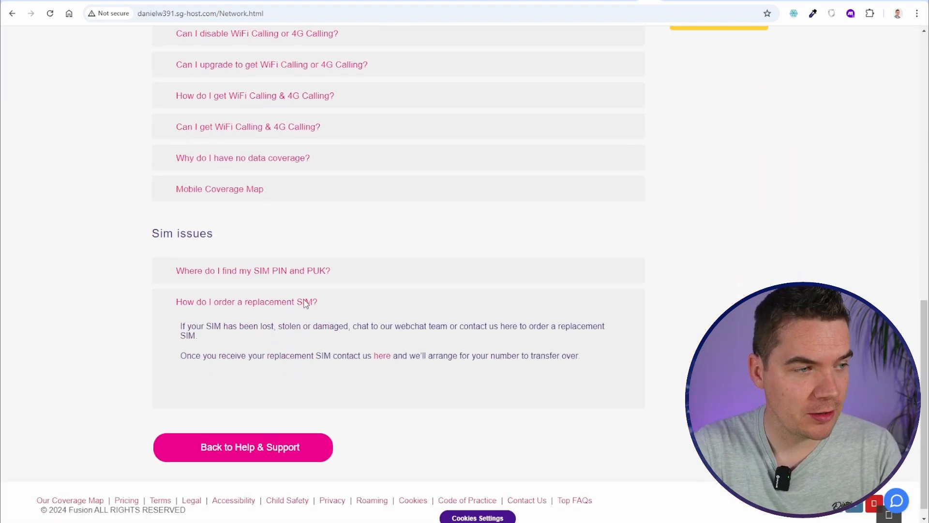
scroll(307, 300, "up", 6)
scroll(310, 309, "up", 8)
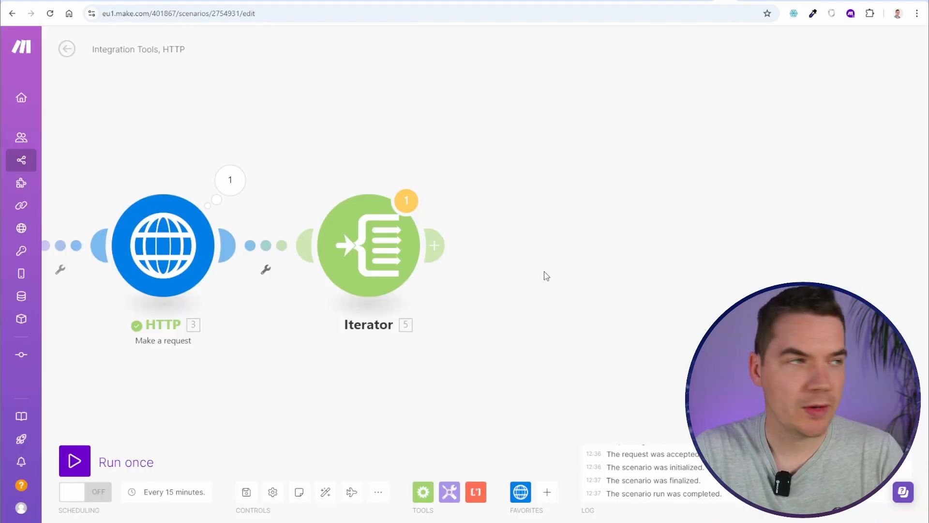
Scroll down the current view to look over the set-up modules
scroll(502, 286, "down", 2)
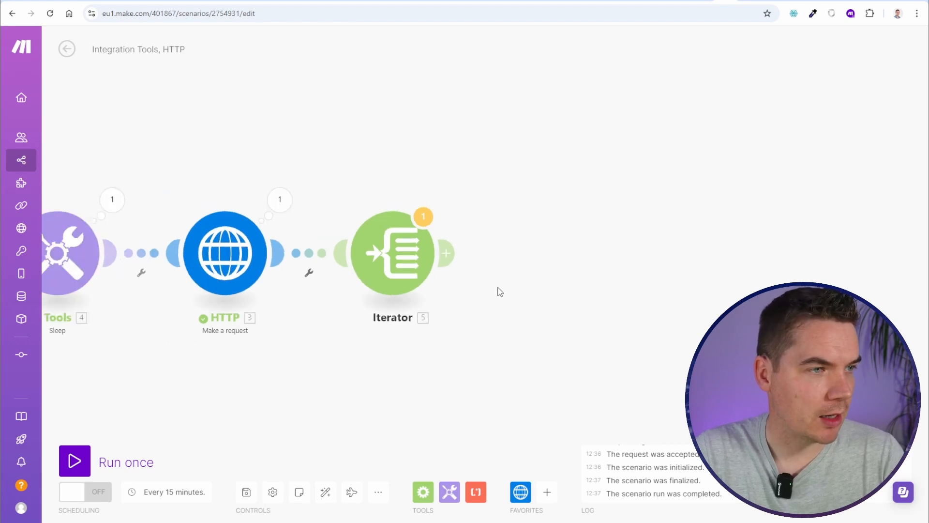
Add an Airtable Search Records module after the Iterator, using the Fusion FAQs base
left_click_drag(486, 314, 528, 306)
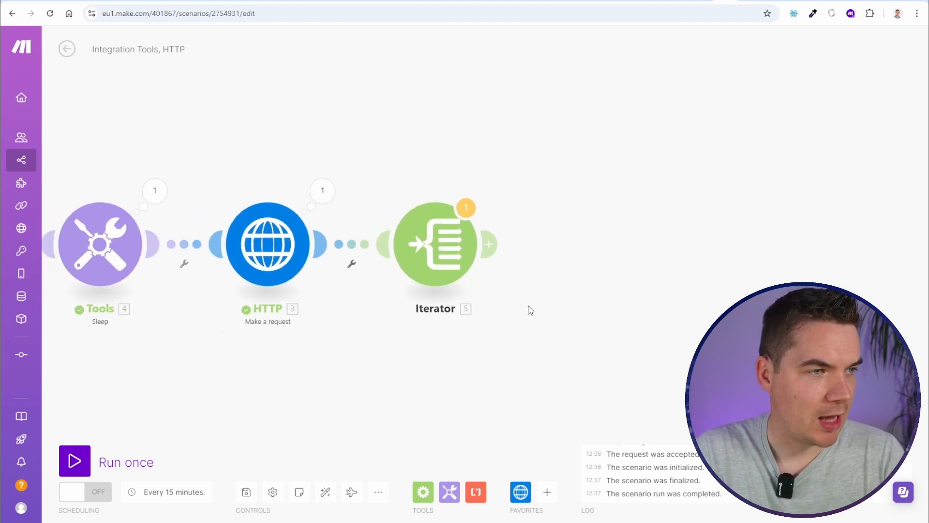
left_click(498, 249)
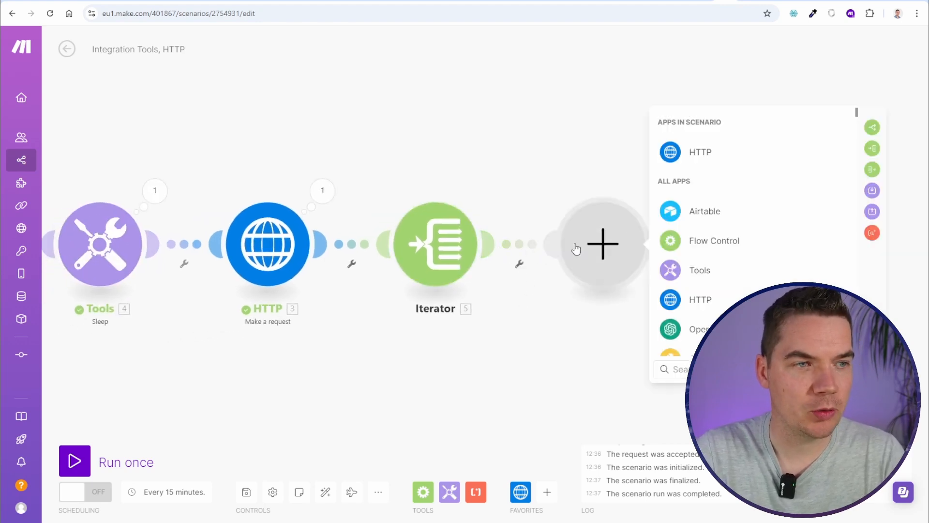
left_click(701, 209)
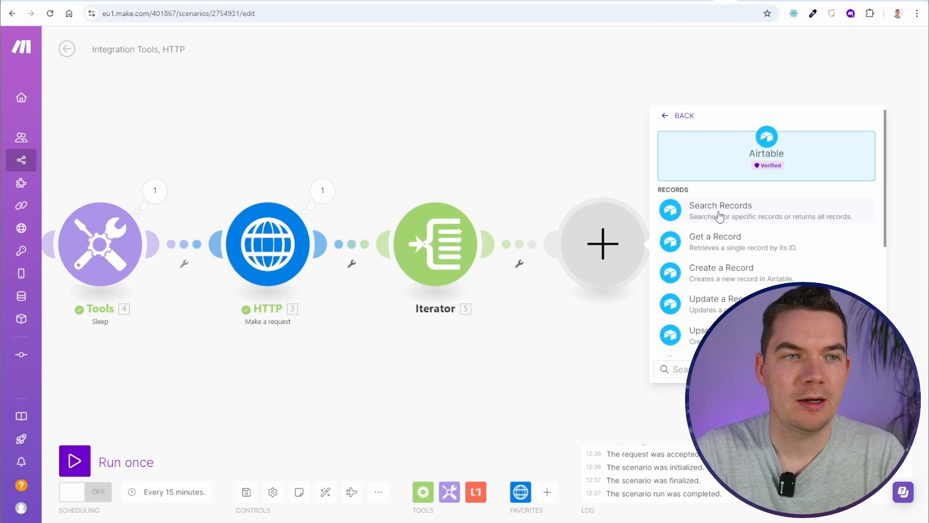
left_click(719, 217)
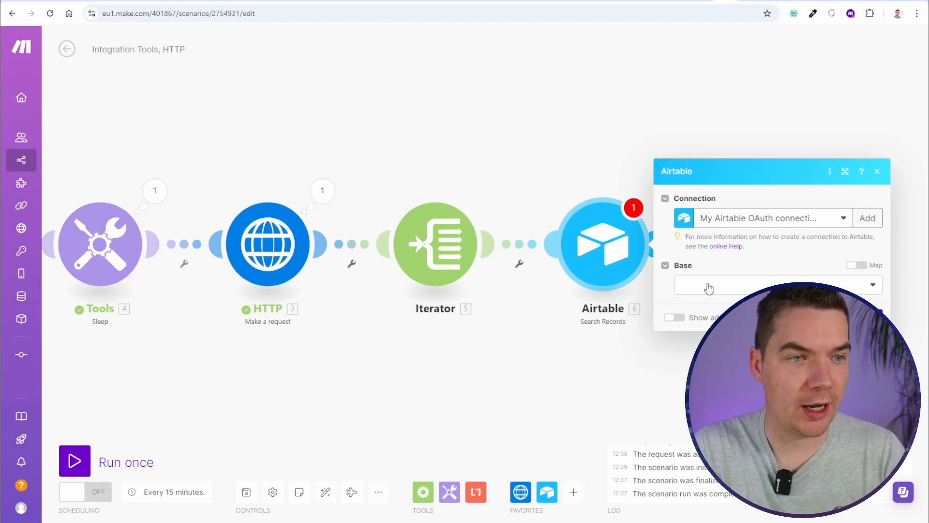
left_click(734, 290)
left_click(721, 377)
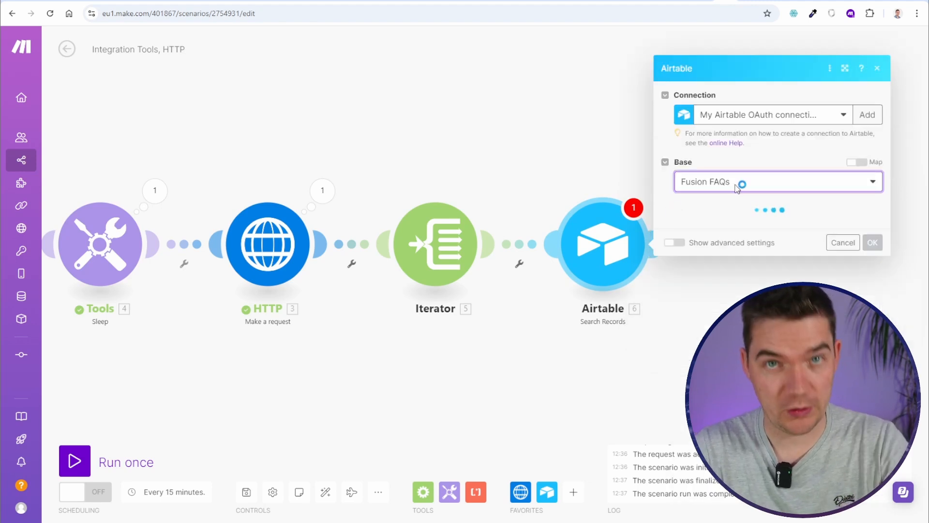
left_click(827, 2)
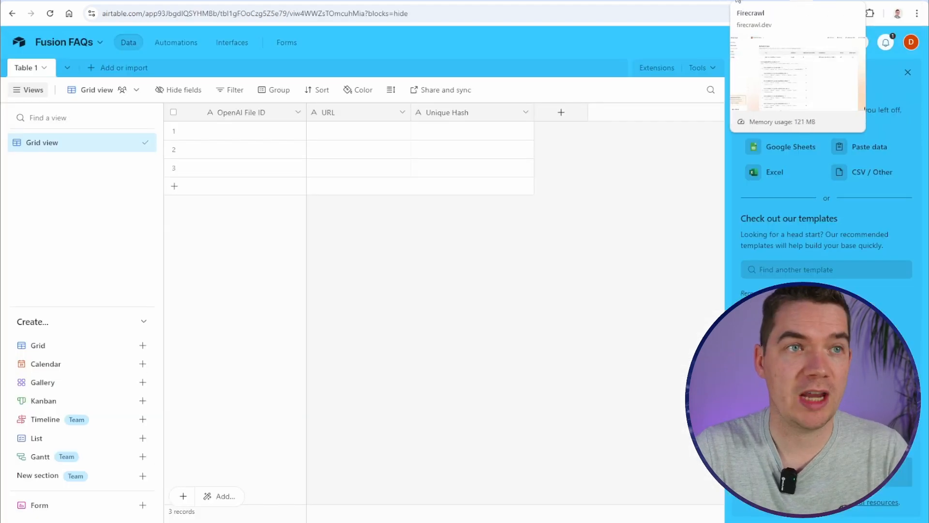
left_click(750, 1)
Search Table 1 in Grid view with the formula {URL} = sourceURL
left_click(733, 224)
left_click(711, 243)
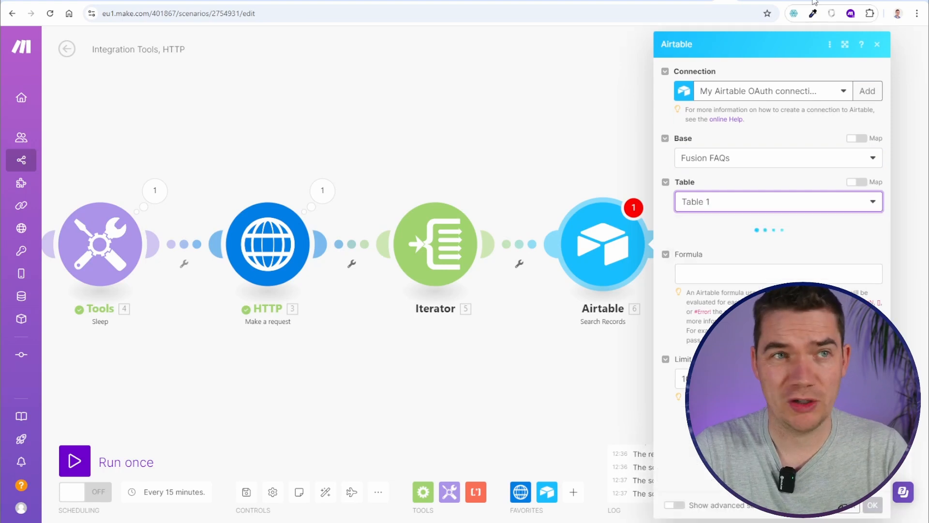
left_click(828, 2)
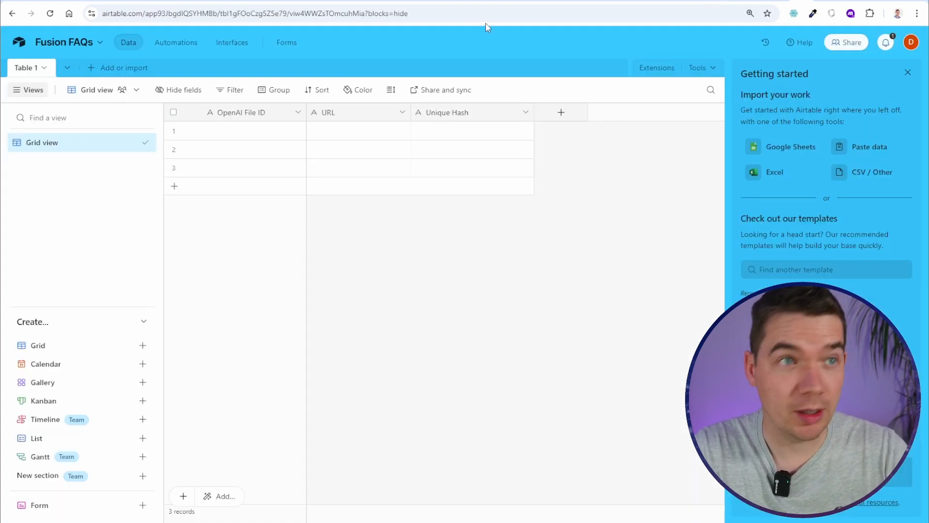
left_click(749, 2)
left_click(757, 317)
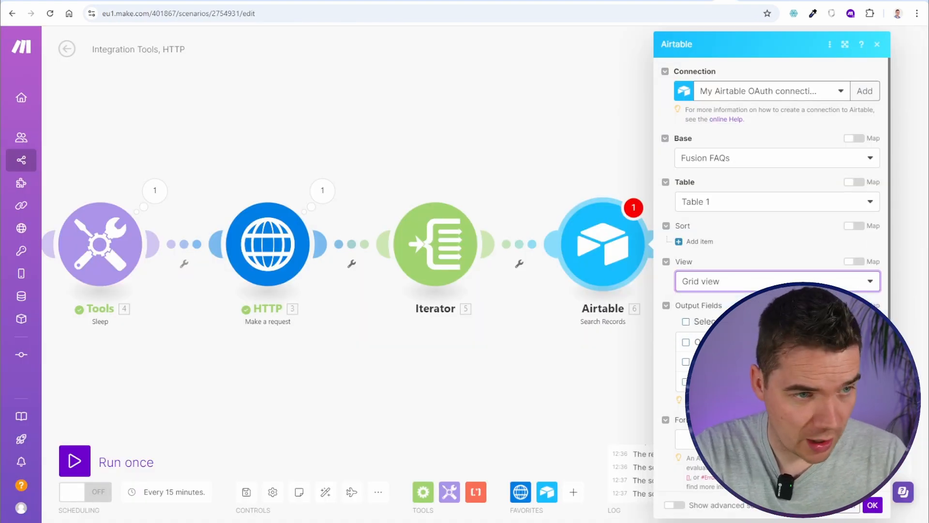
scroll(758, 283, "down", 2)
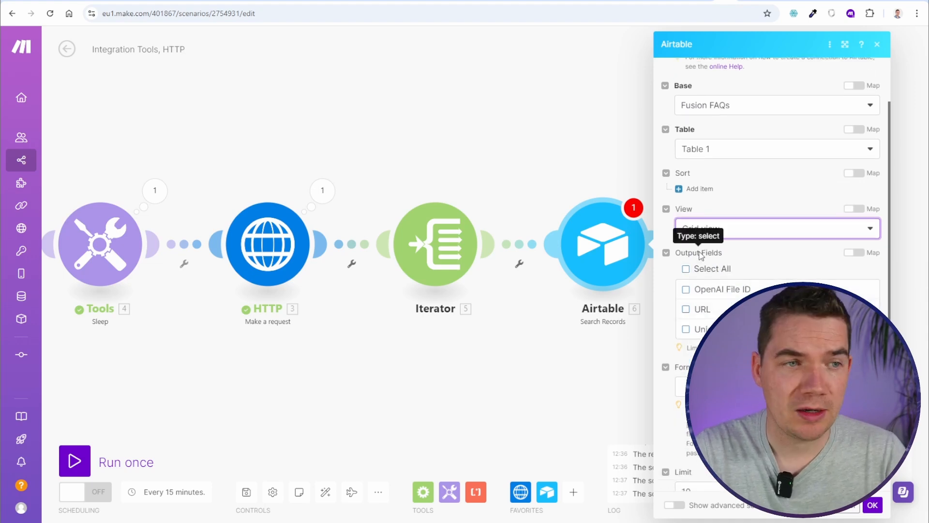
scroll(758, 284, "down", 1)
left_click(689, 353)
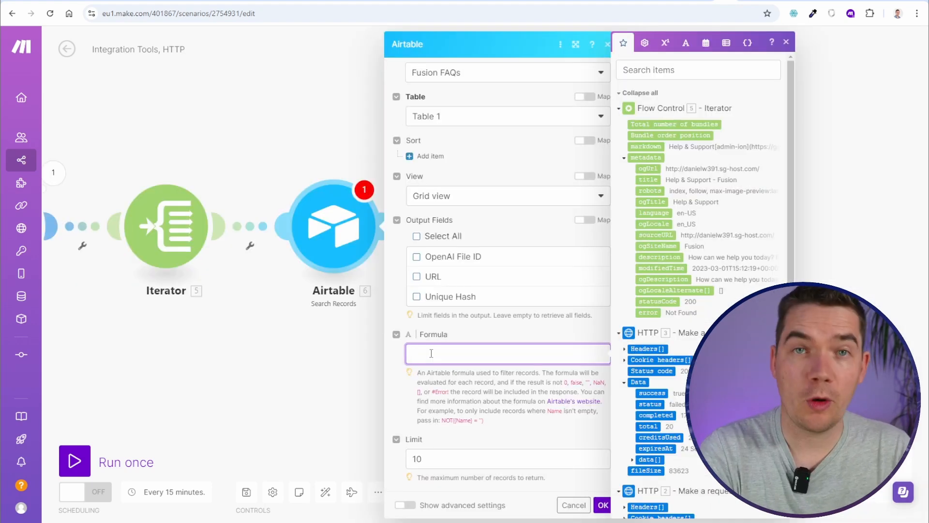
type("{URL} =")
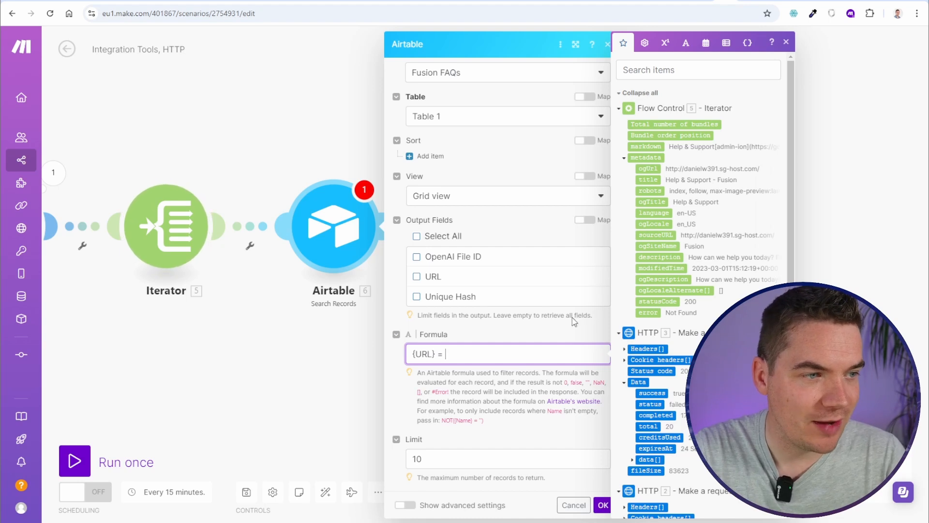
left_click(655, 236)
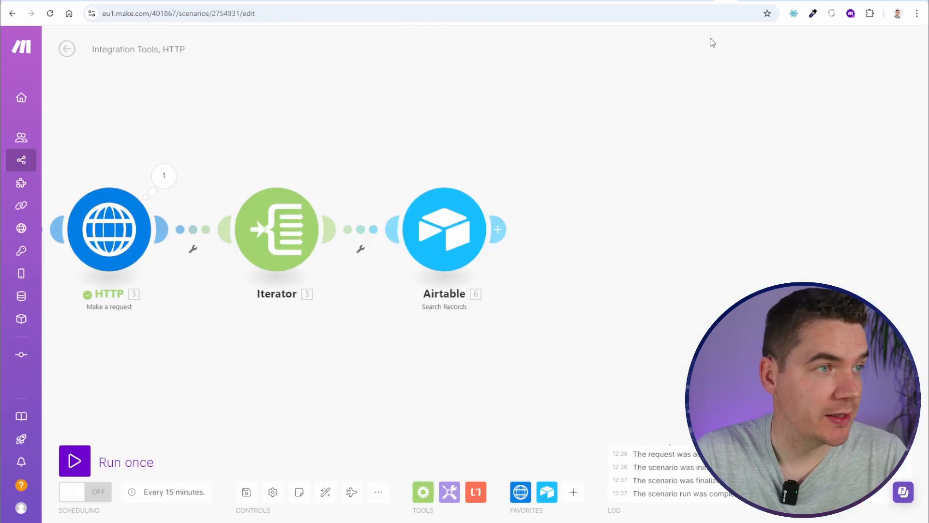
Insert a Flow Control Router after the Airtable search
left_click(501, 231)
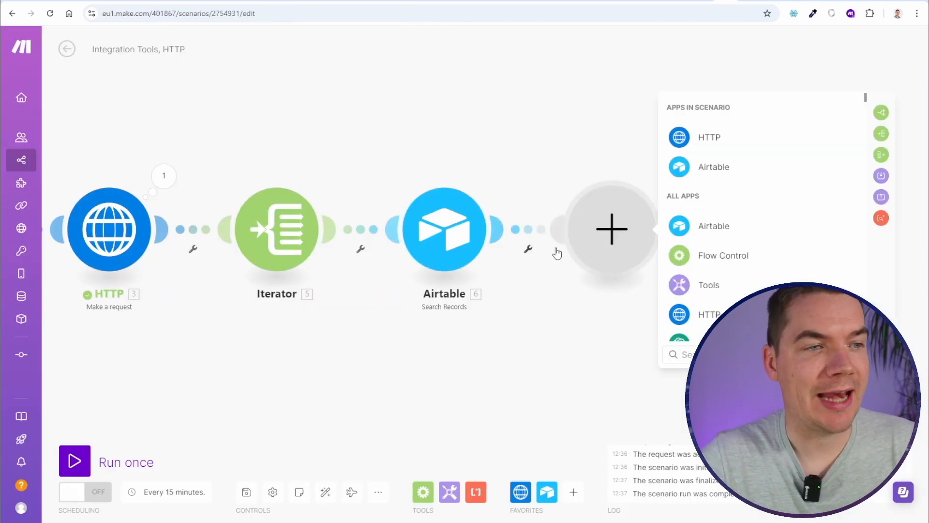
type("rou")
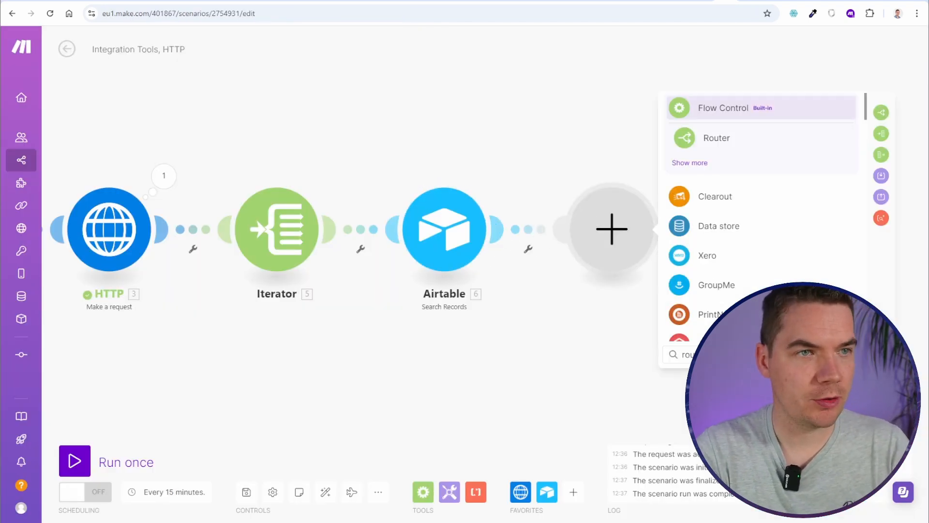
left_click(716, 138)
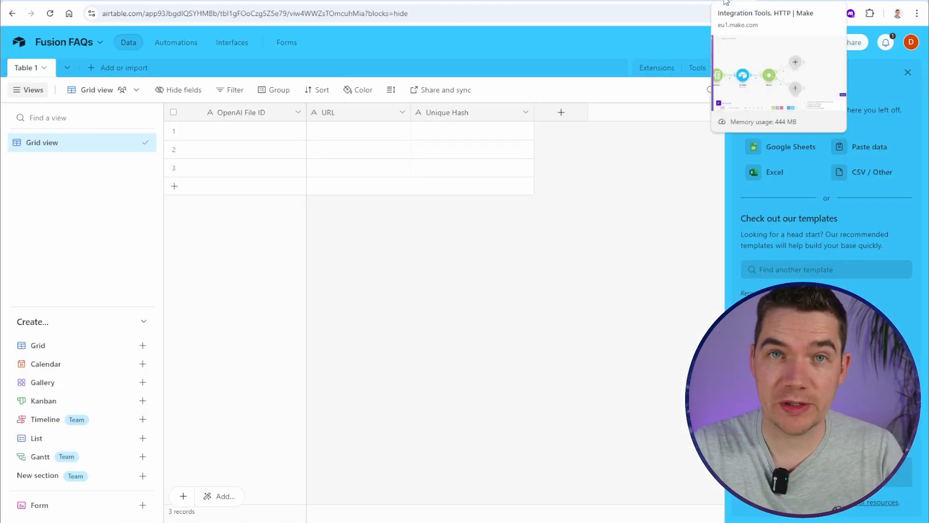
left_click(726, 3)
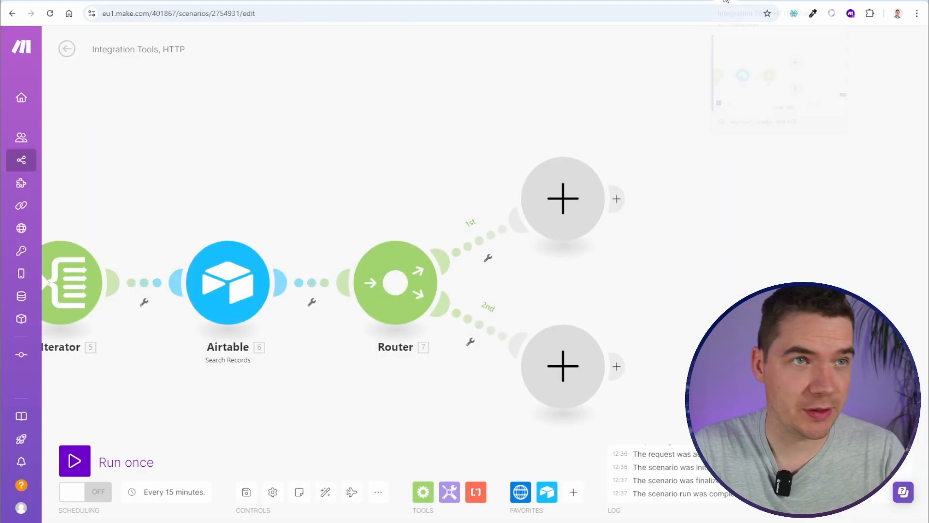
Filter the 1st route to pass only when Total number of bundles equals 0
left_click(486, 241)
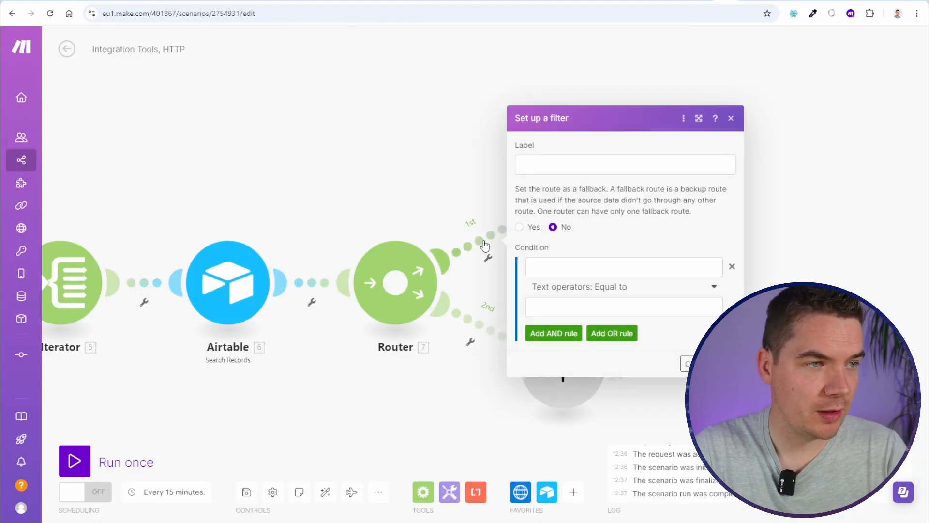
left_click(530, 265)
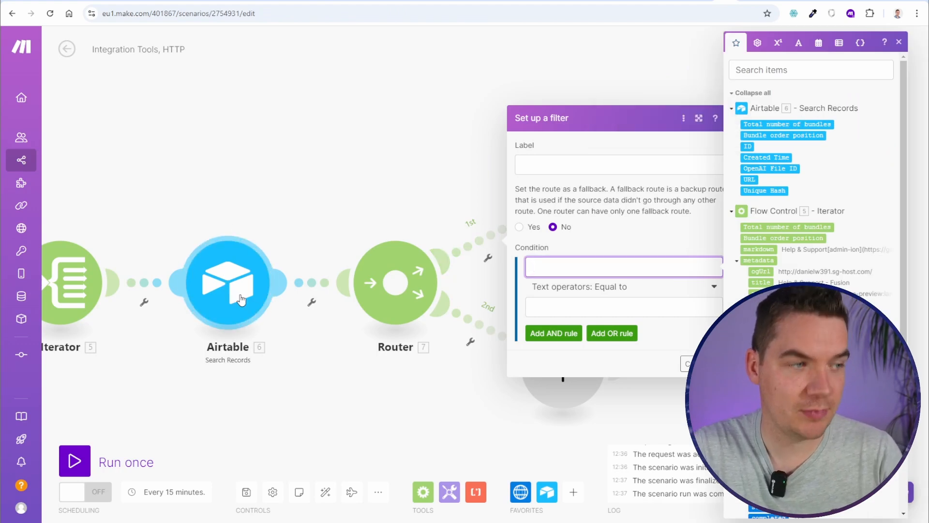
left_click(788, 125)
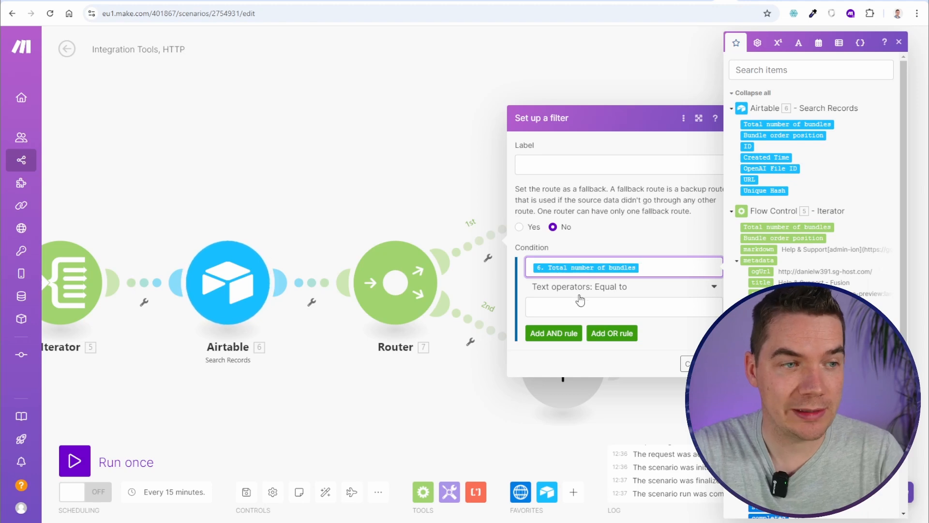
left_click(582, 301)
type("0")
key("Return")
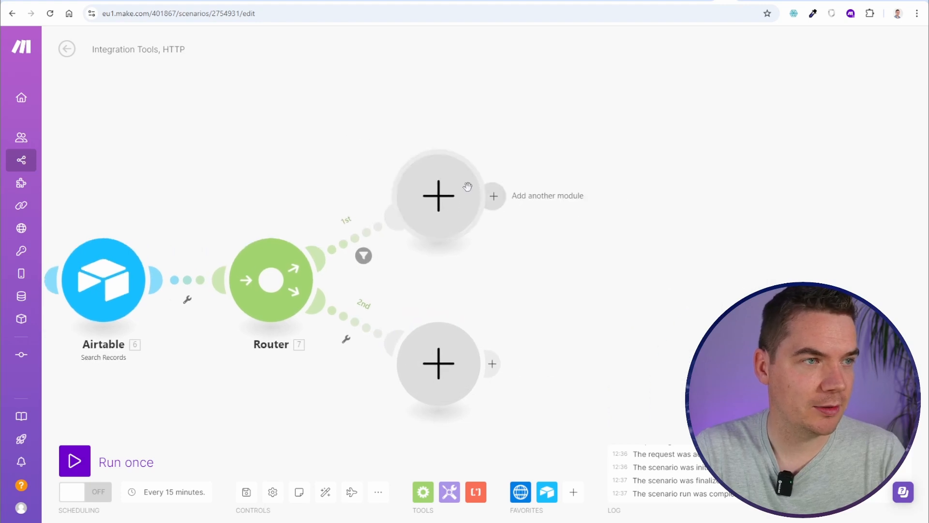
left_click(438, 196)
Put an OpenAI Upload a File module on route 1, keeping the OpenAI connection and purpose Assistants
scroll(523, 307, "down", 2)
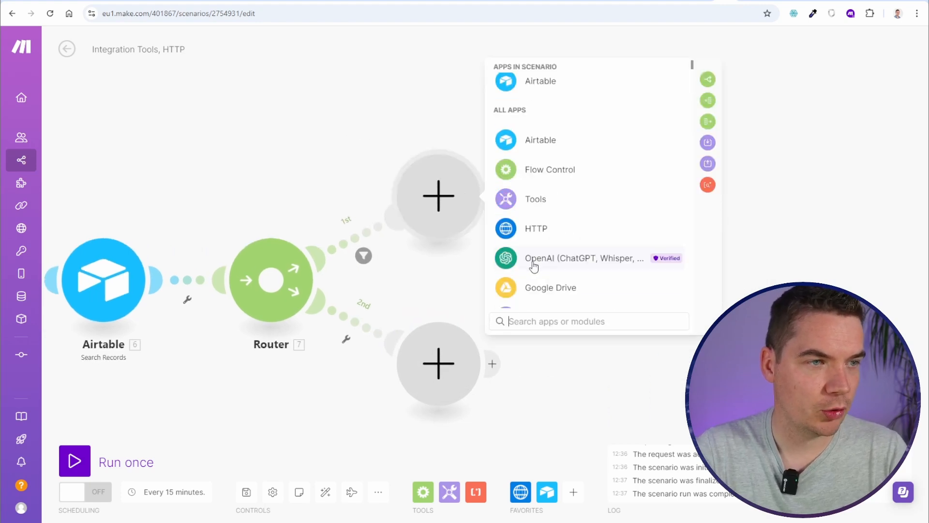
left_click(532, 261)
scroll(576, 217, "down", 5)
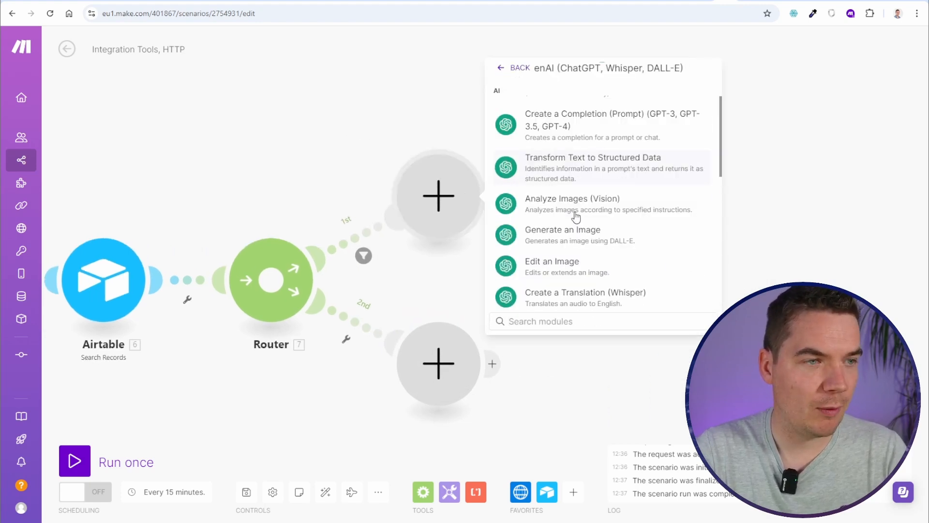
left_click(519, 186)
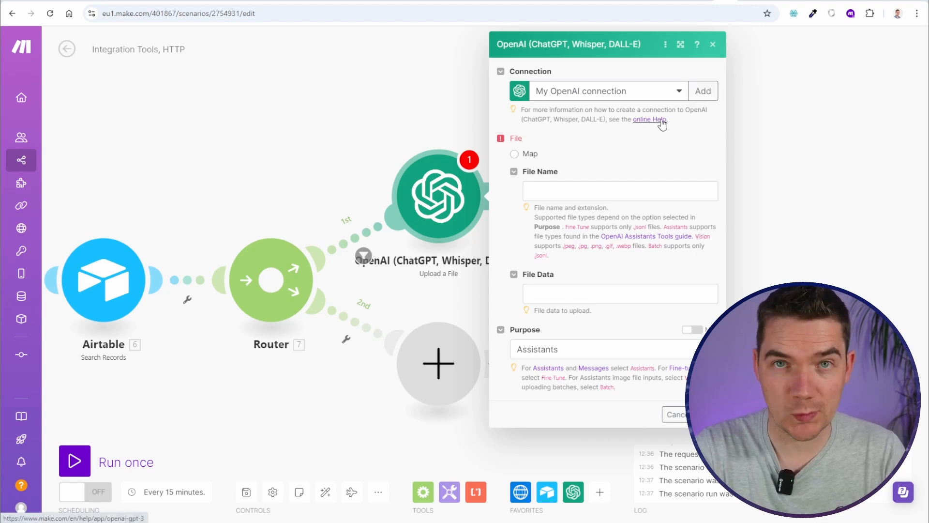
left_click(565, 191)
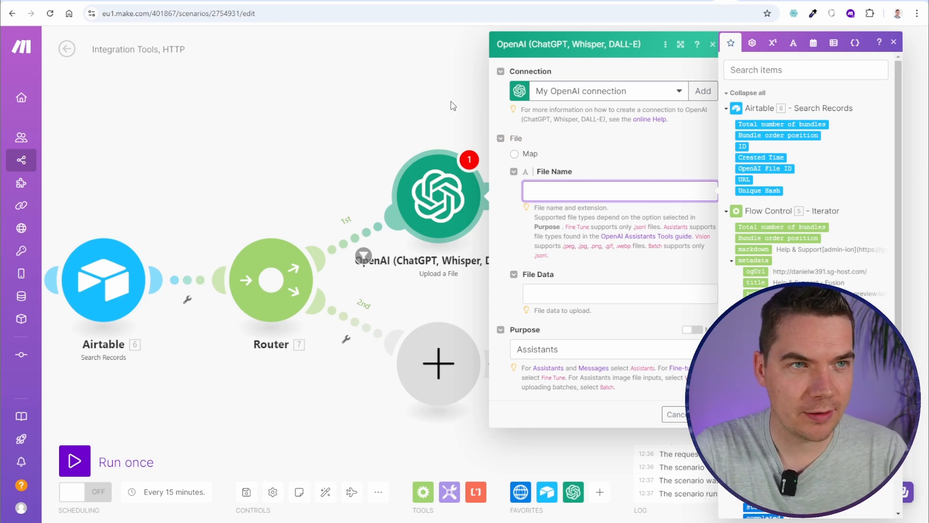
Set the upload's File Name to sha256(markdown).txt
left_click_drag(408, 117, 174, 133)
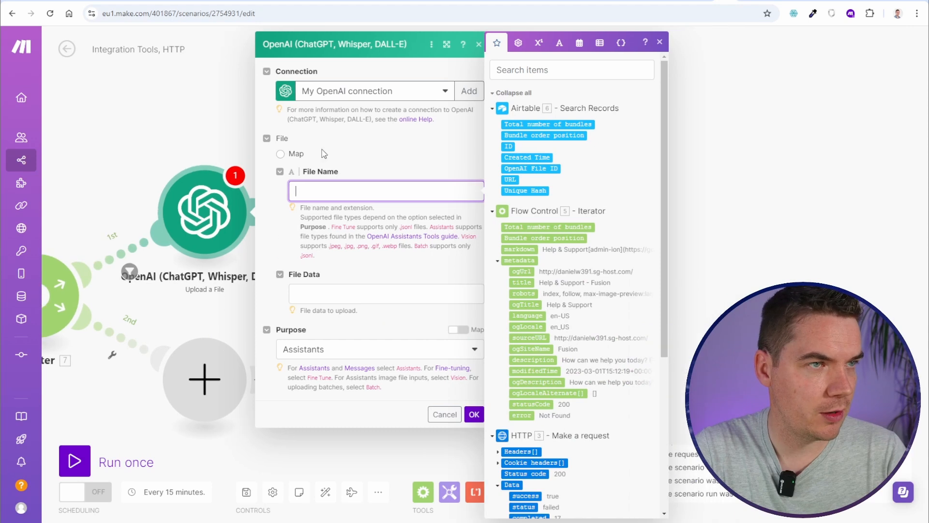
left_click(561, 46)
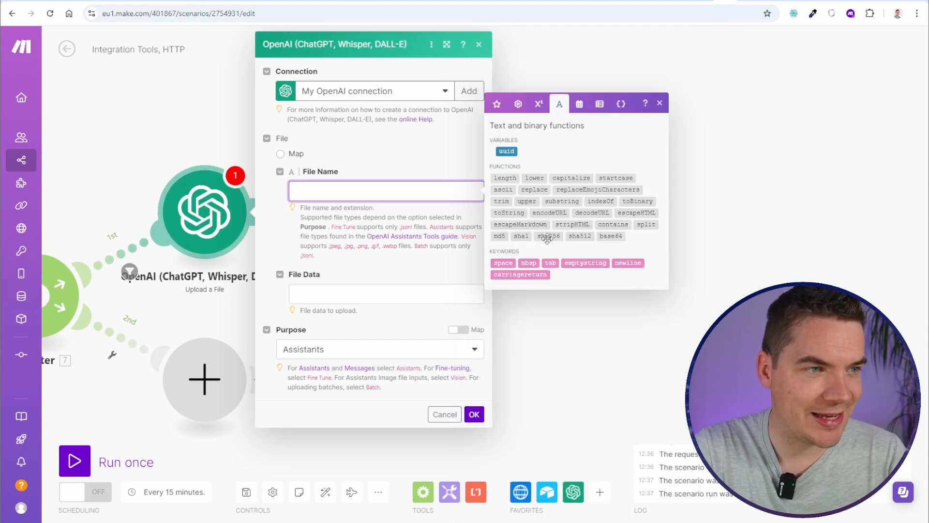
mouse_move(549, 238)
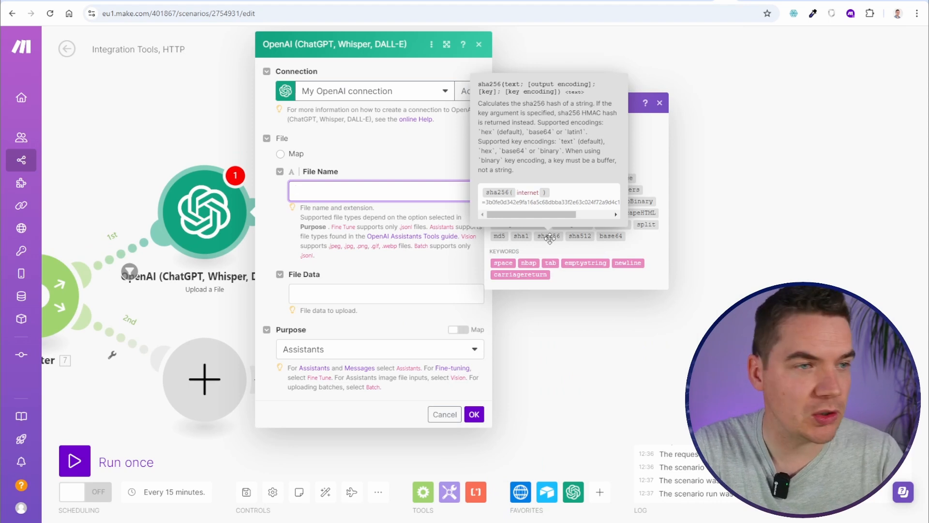
left_click(549, 237)
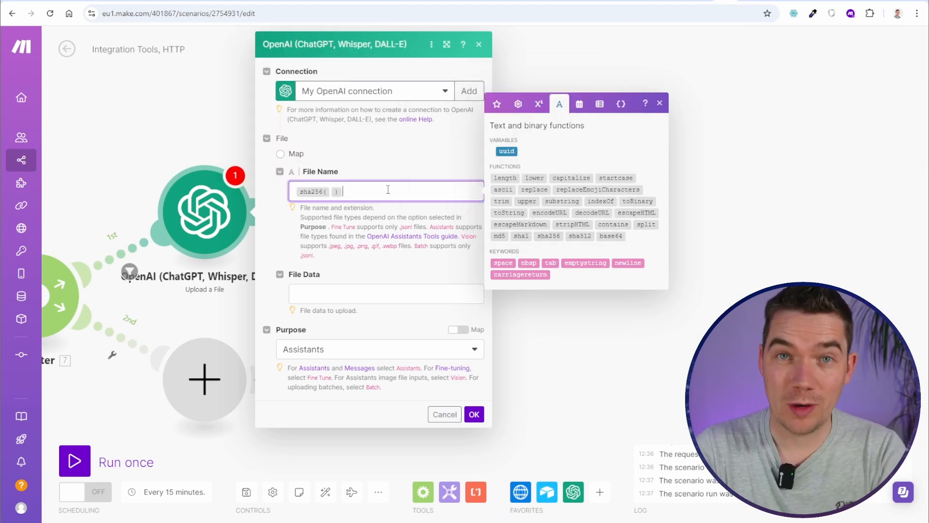
left_click(331, 192)
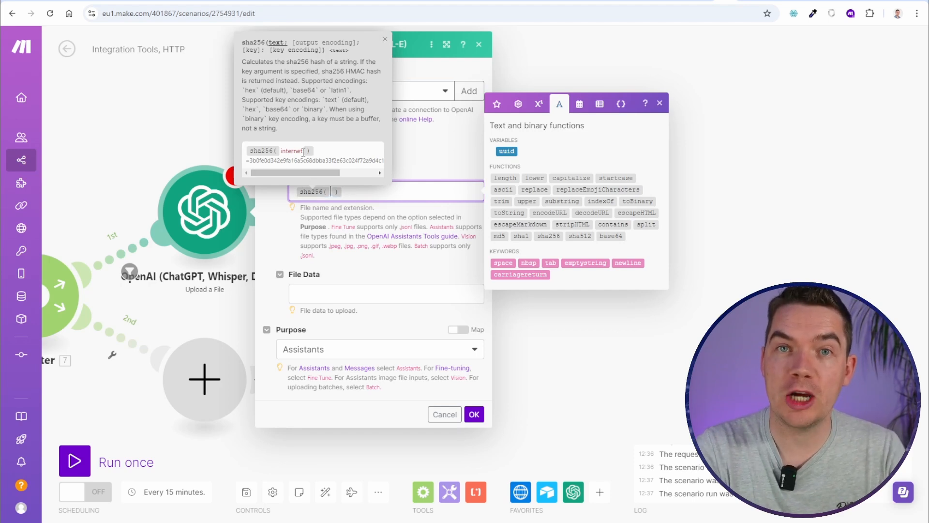
left_click(497, 103)
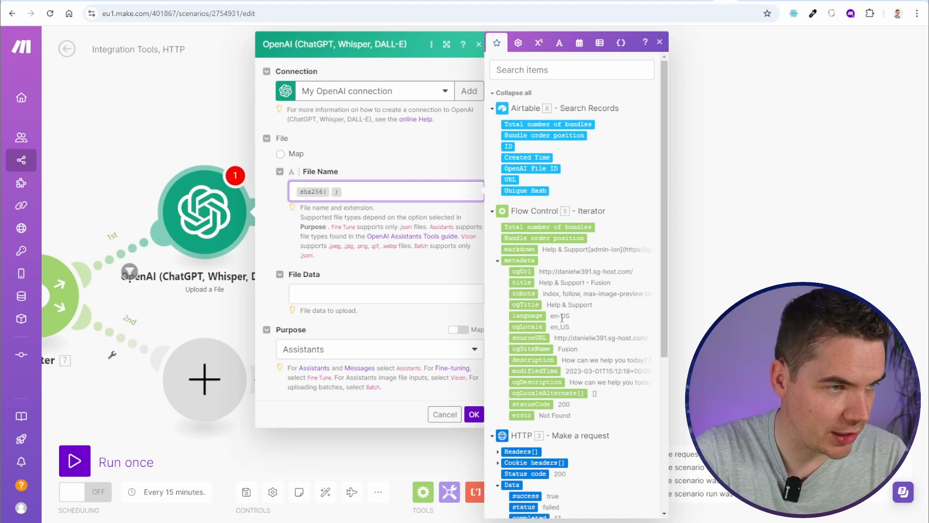
left_click(518, 249)
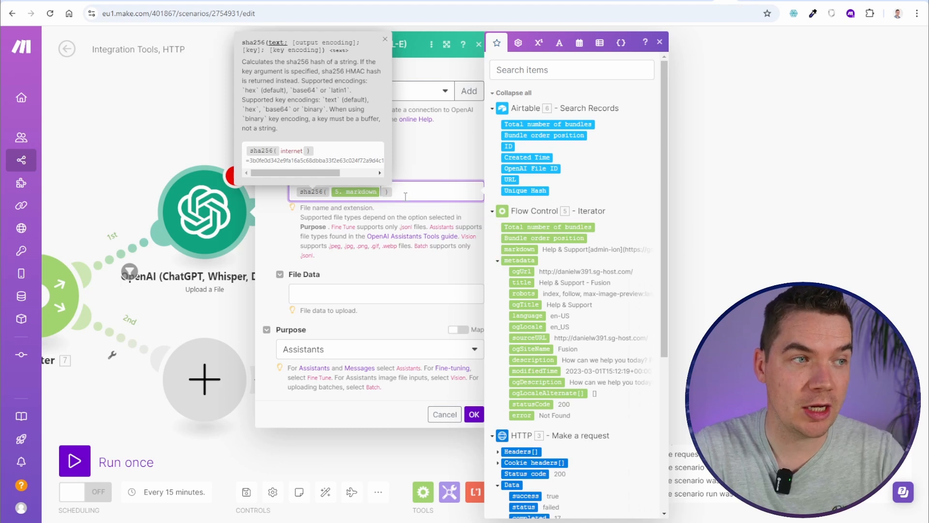
left_click(407, 192)
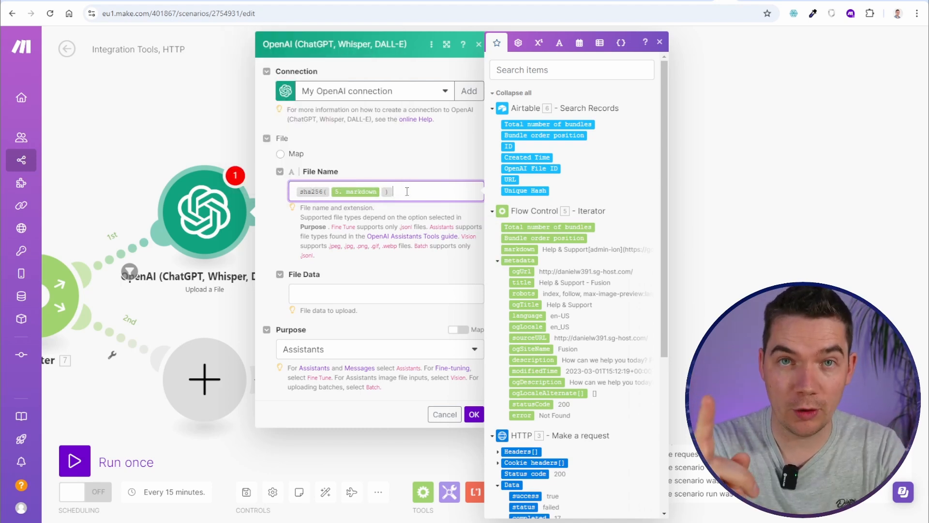
type(".tx")
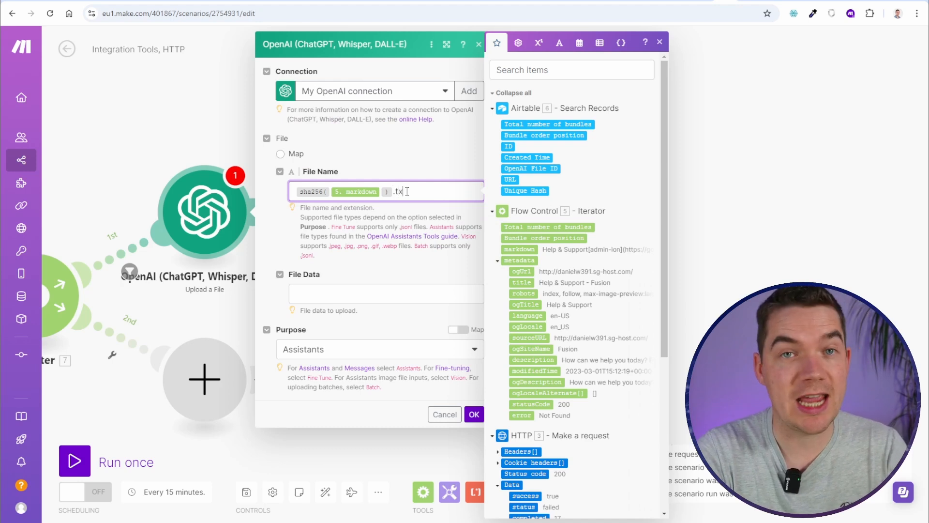
type("t")
Map the crawled markdown into File Data, keeping the Assistants purpose
left_click(321, 296)
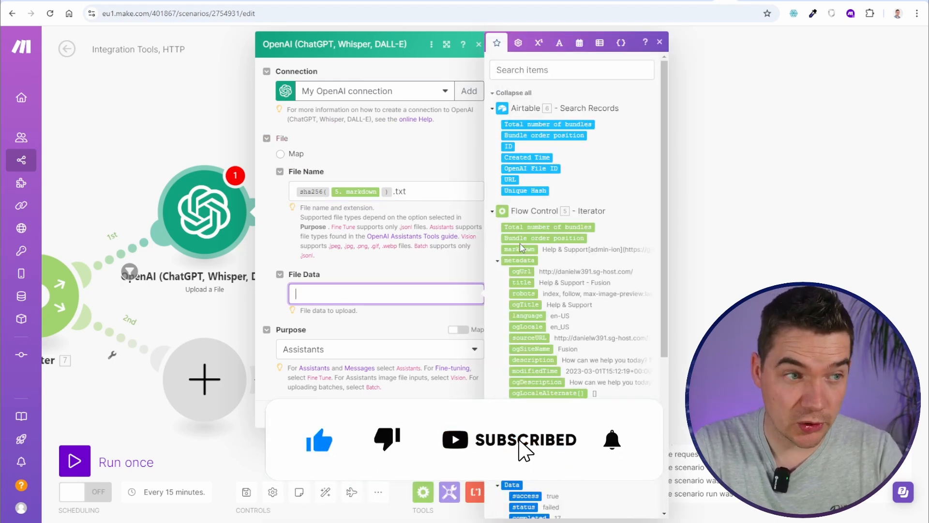
left_click_drag(520, 246, 361, 293)
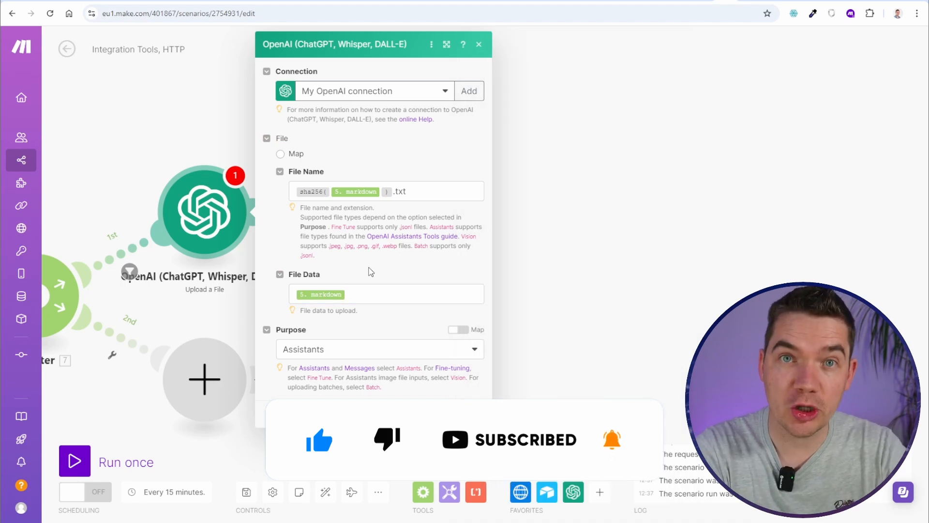
left_click(337, 352)
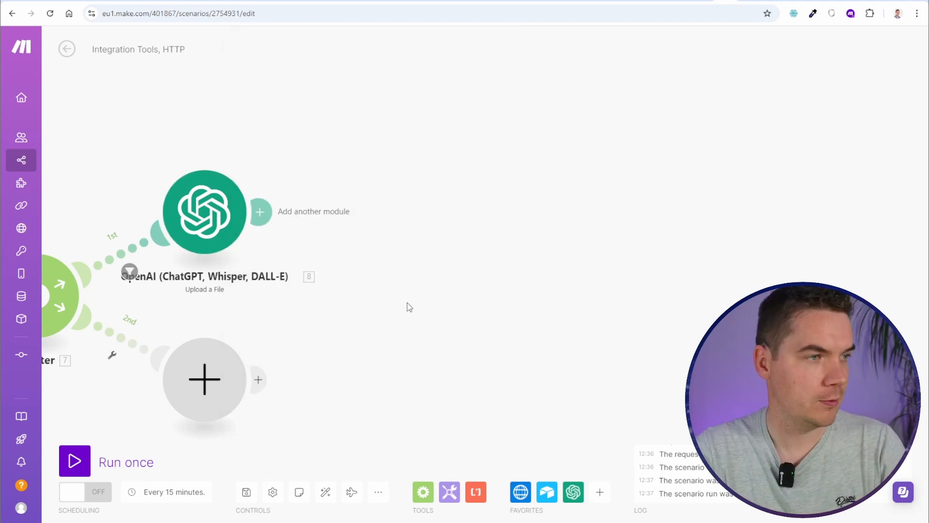
scroll(408, 302, "down", 1)
left_click_drag(412, 299, 483, 286)
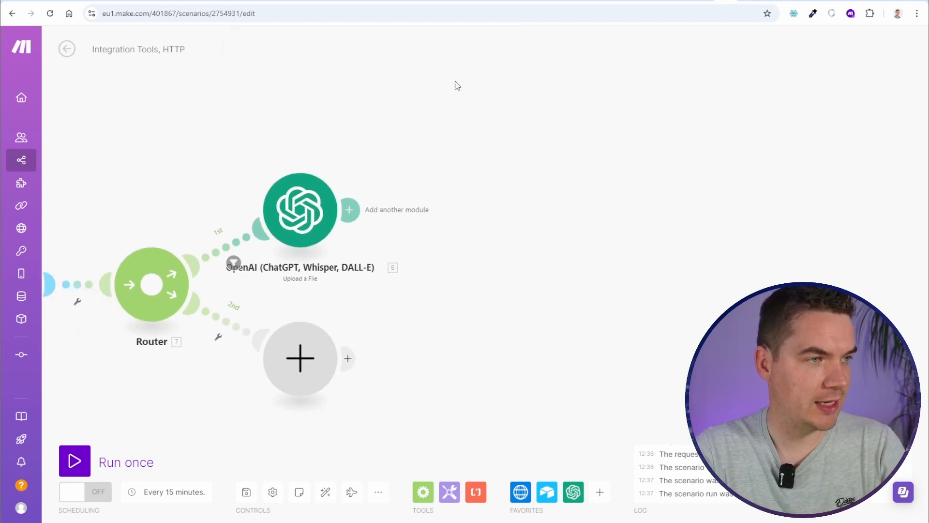
Add an OpenAI Add Files to a Vector Store module after the upload
left_click(354, 209)
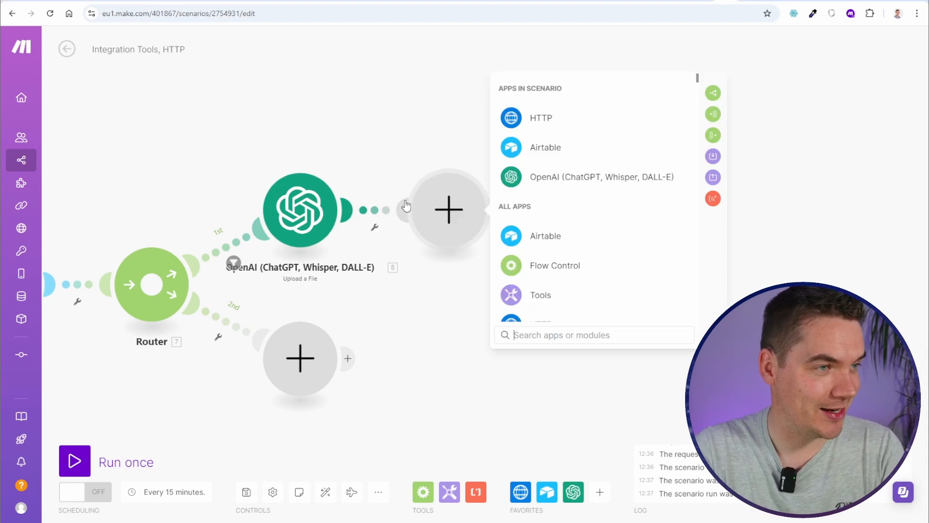
left_click(547, 183)
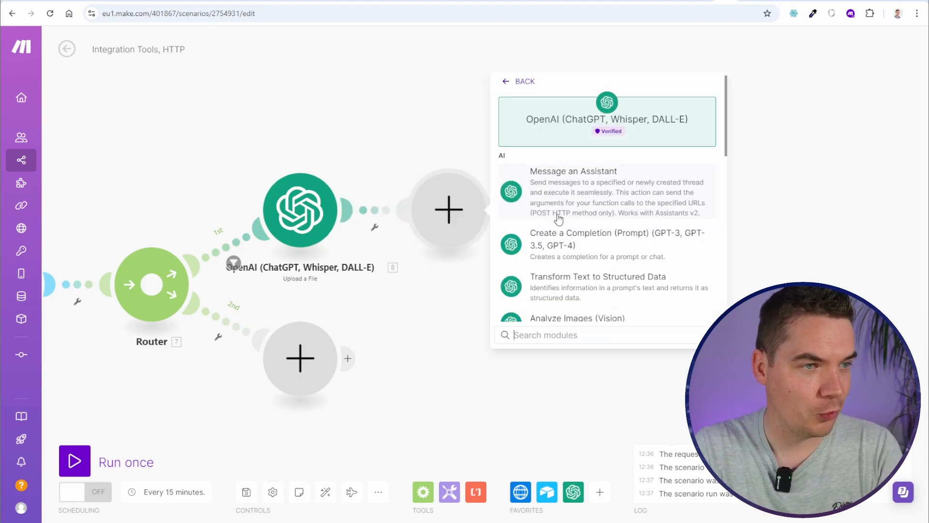
scroll(557, 217, "down", 3)
type("vec")
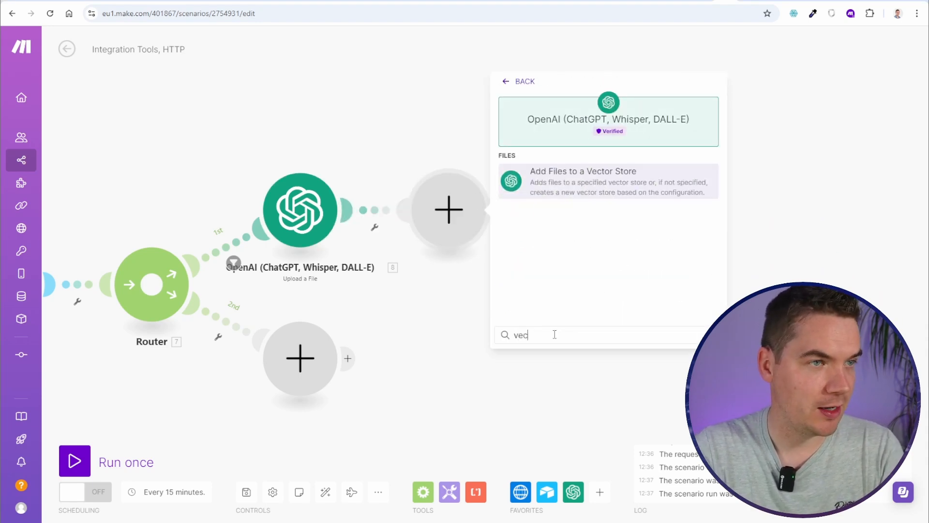
left_click(587, 186)
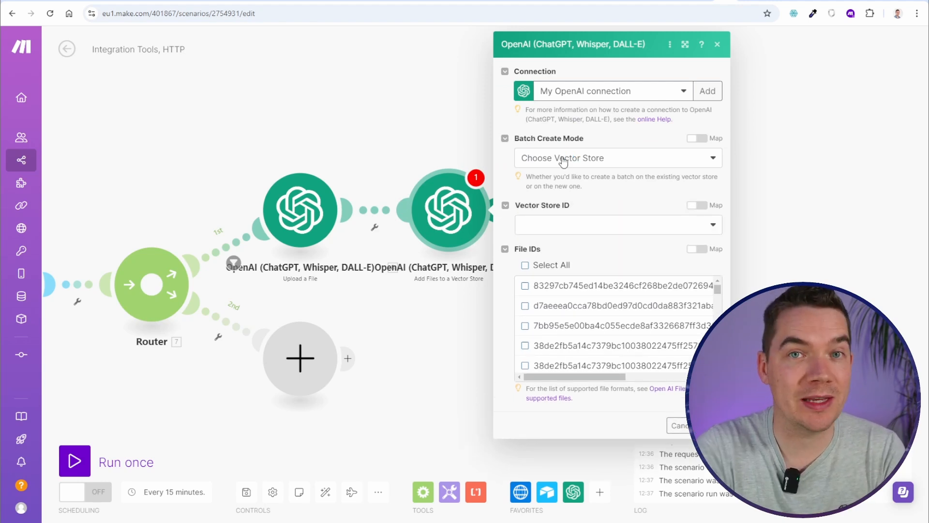
Target the Fusion FAQs vector store and map the uploaded File ID into File IDs
left_click(563, 162)
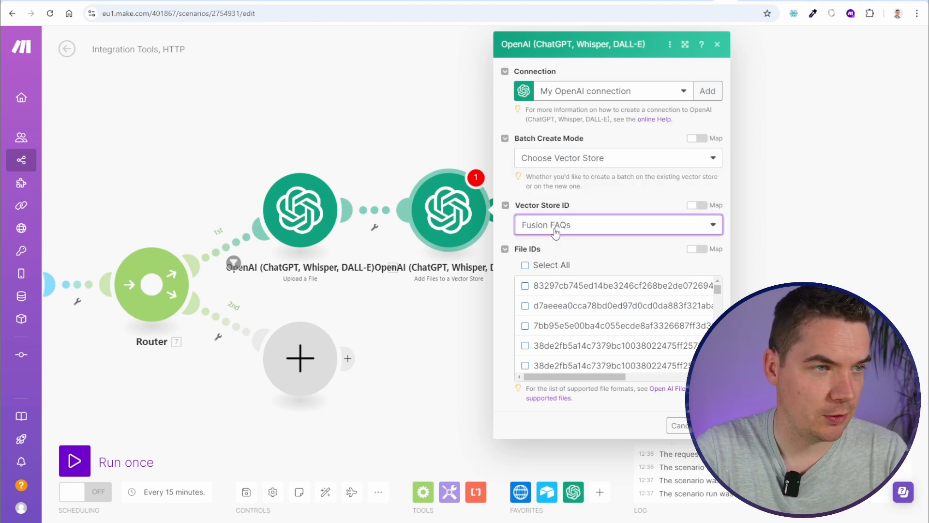
left_click(612, 254)
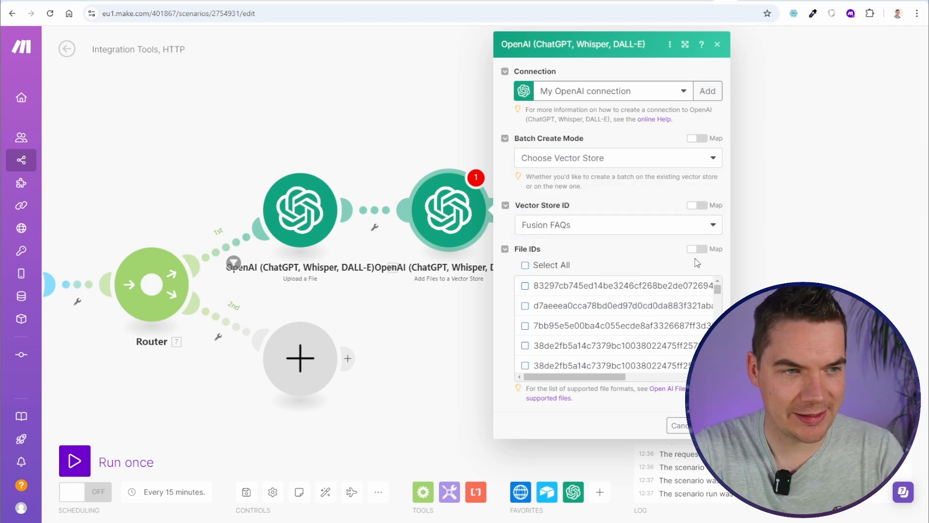
left_click(696, 250)
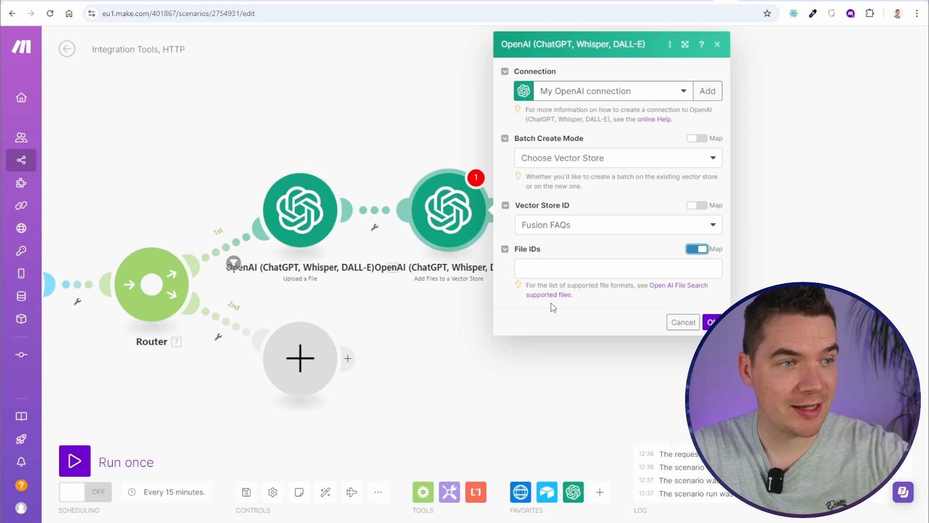
left_click(545, 264)
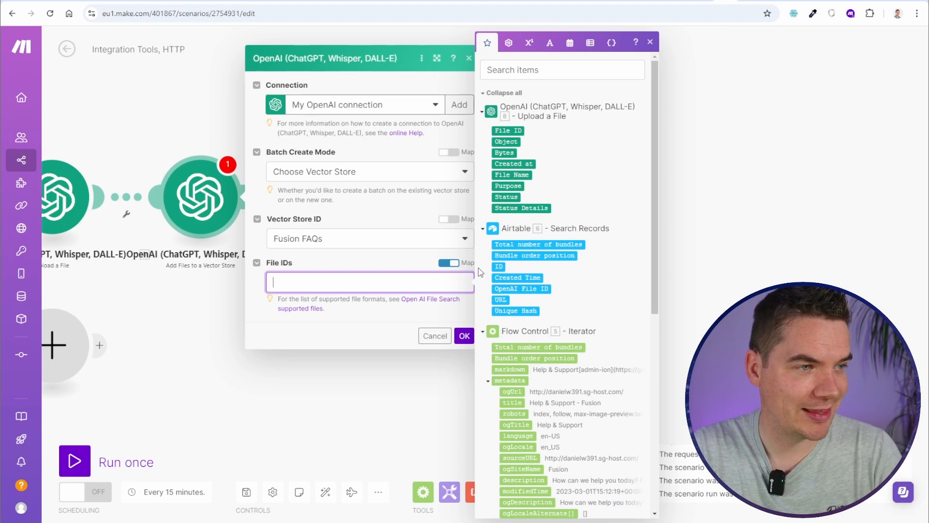
left_click(508, 130)
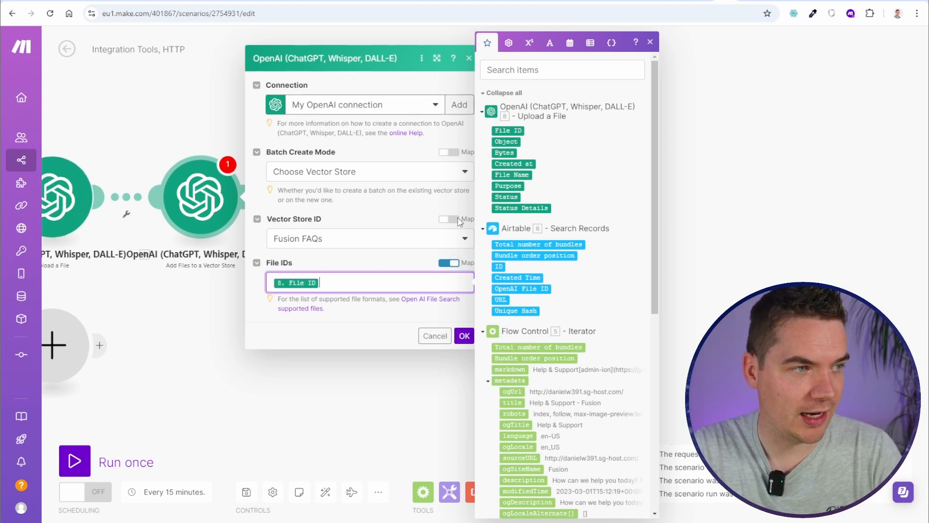
left_click(464, 335)
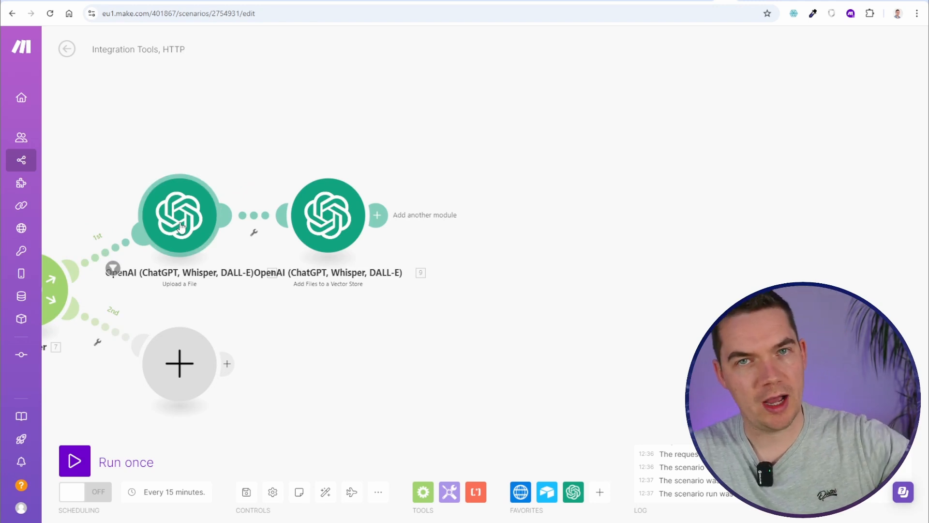
Add an Airtable Create a Record module using the Fusion FAQs base and Table 1
left_click(377, 215)
left_click(569, 153)
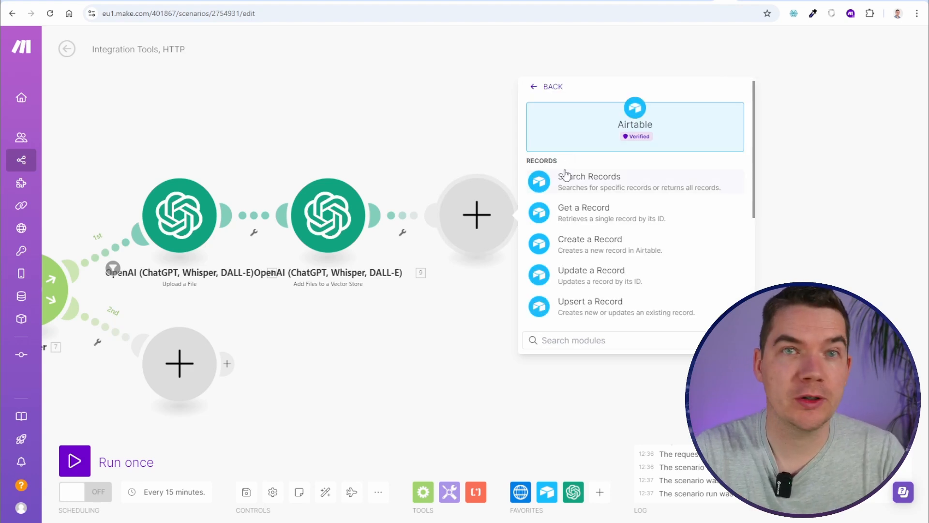
left_click(590, 248)
left_click(647, 200)
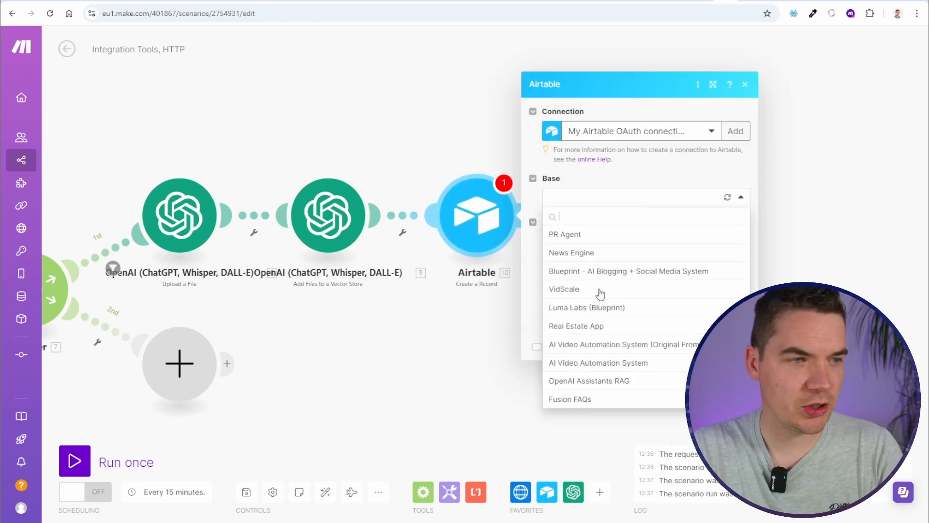
left_click(609, 404)
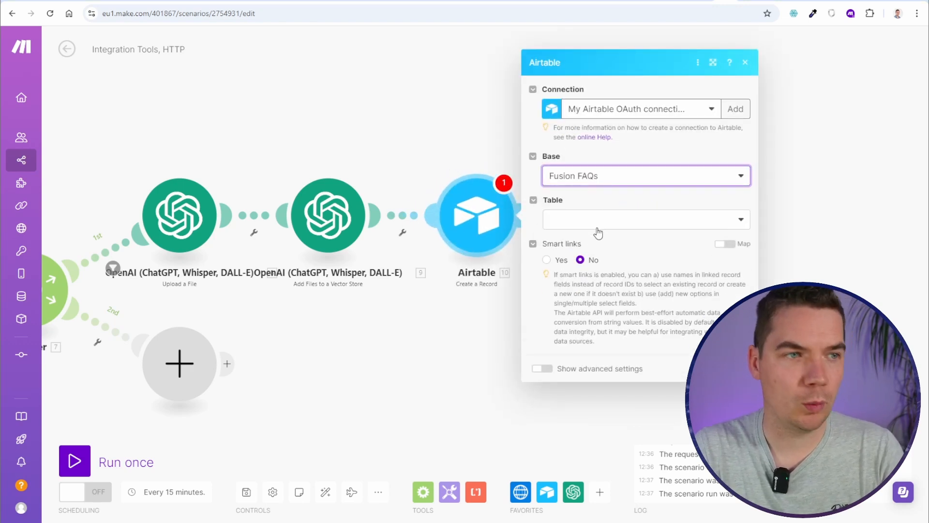
left_click(598, 223)
left_click(603, 294)
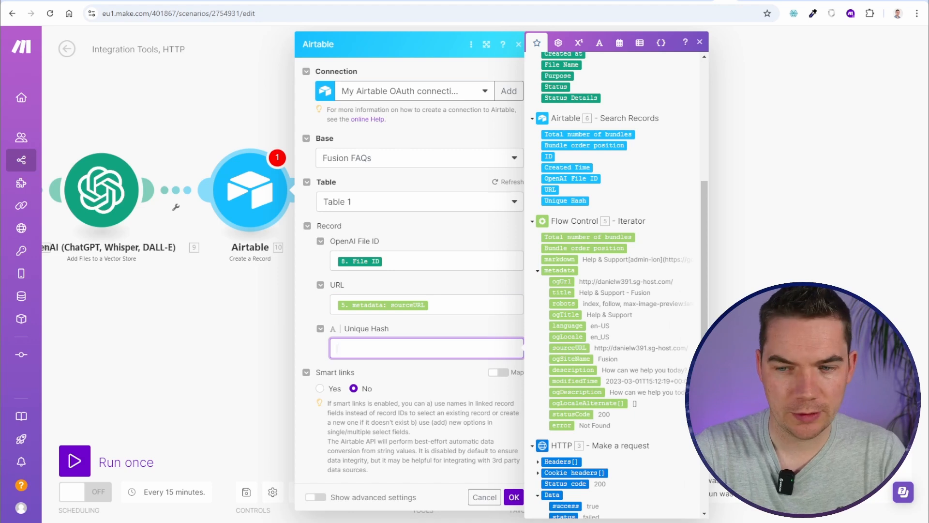
Fill Unique Hash with sha256 of the crawled markdown and save the record settings
scroll(563, 223, "up", 10)
left_click(599, 43)
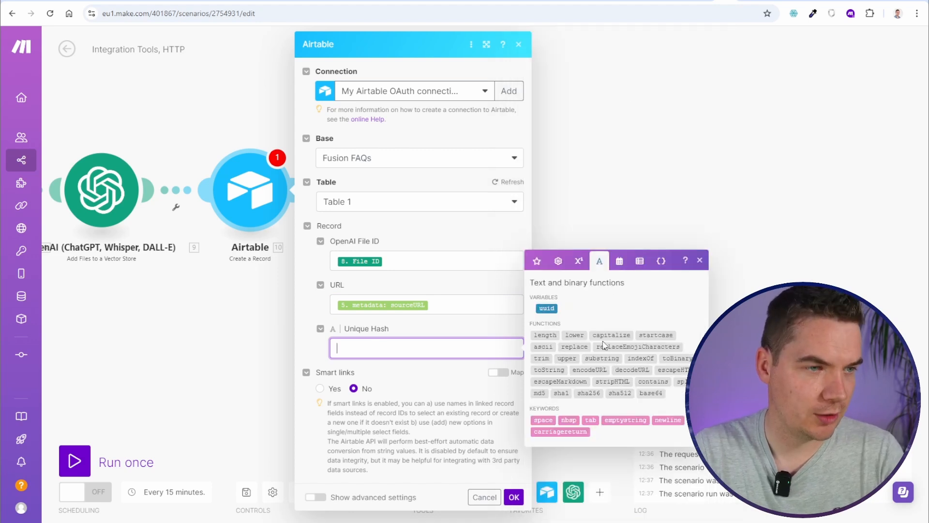
left_click(588, 392)
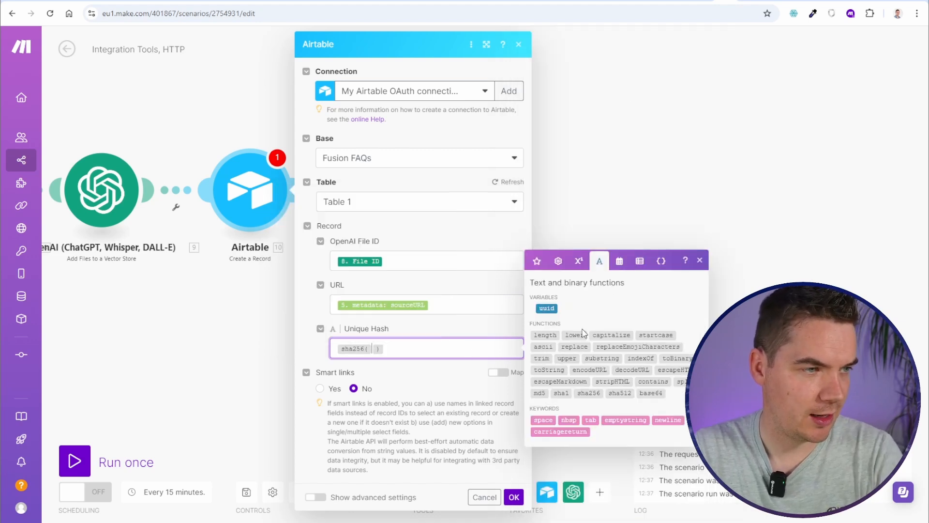
left_click(537, 261)
scroll(606, 294, "down", 5)
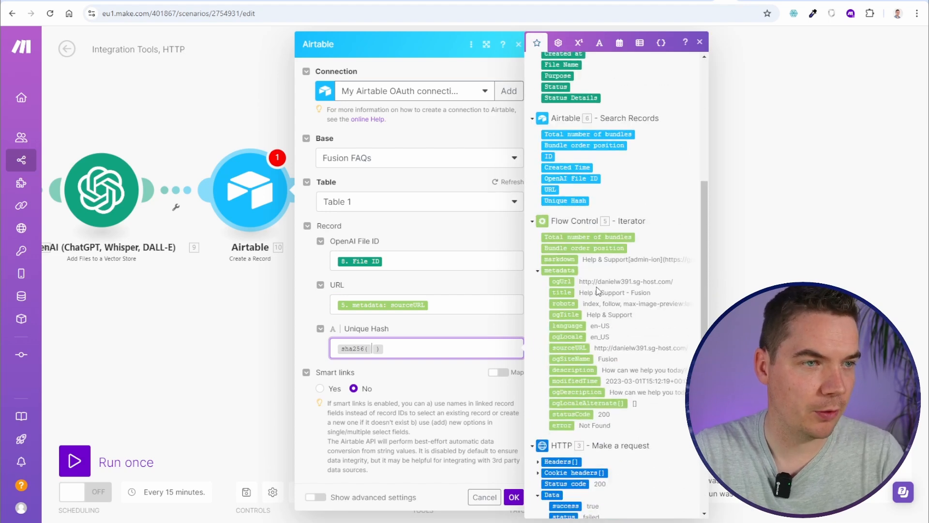
left_click(565, 257)
left_click(511, 497)
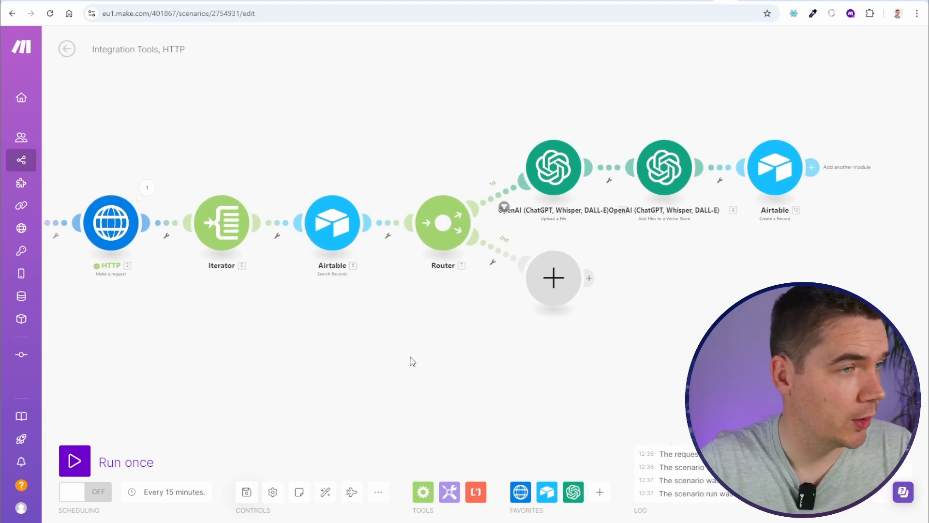
Reload the OpenAI Fusion FAQs vector store page to confirm it's empty, then run the scenario once
left_click(710, 1)
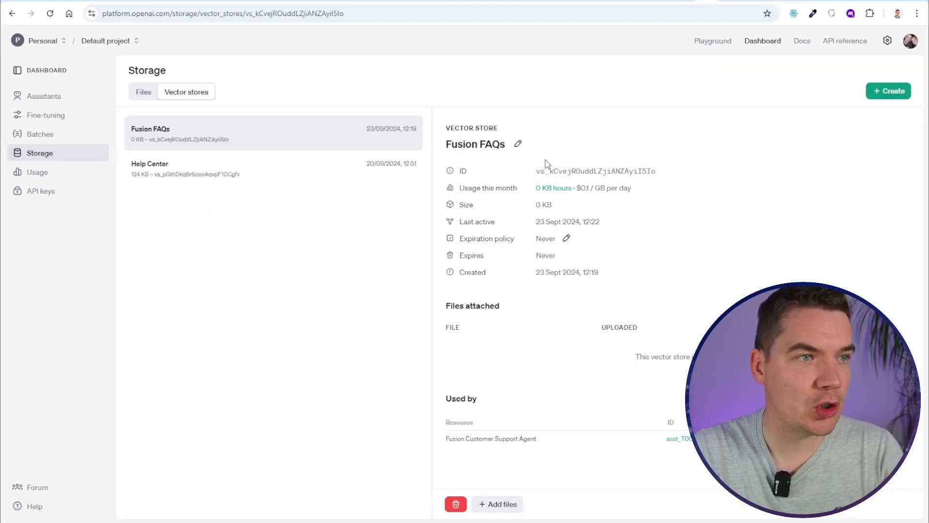
key("F5")
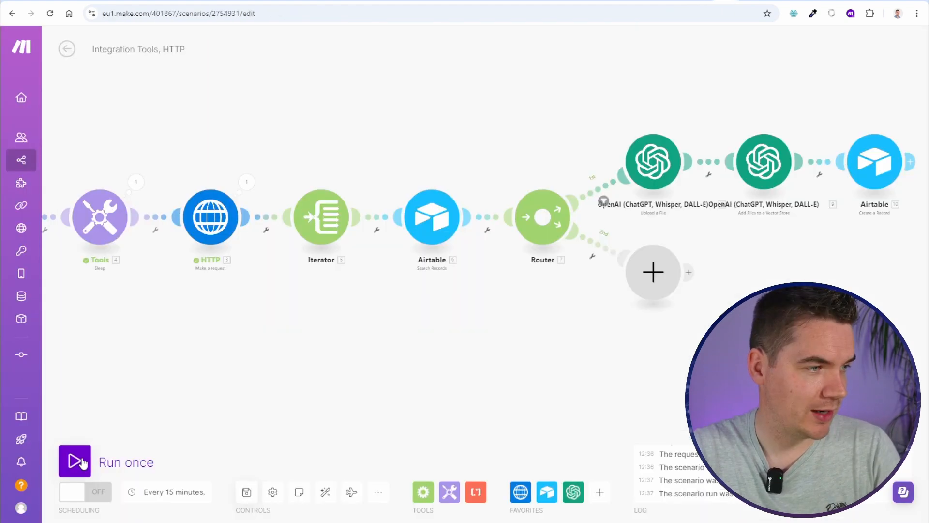
left_click(75, 460)
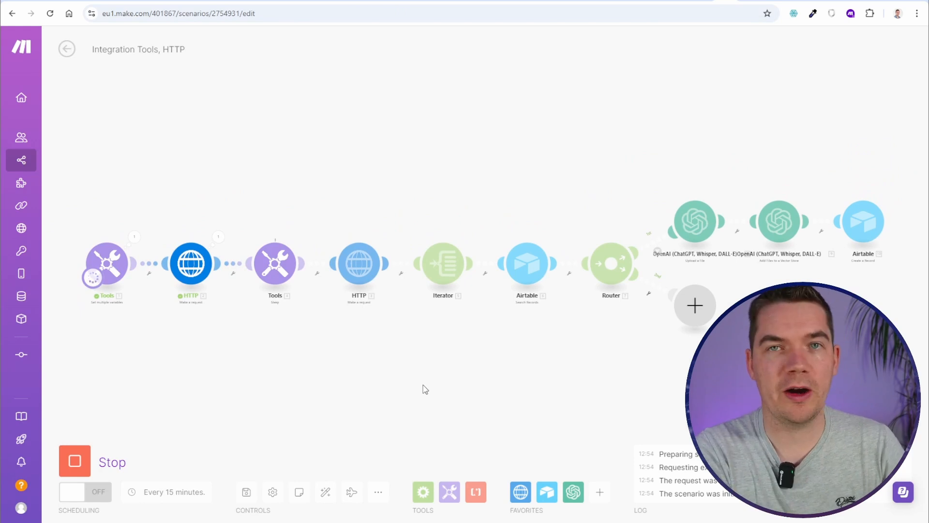
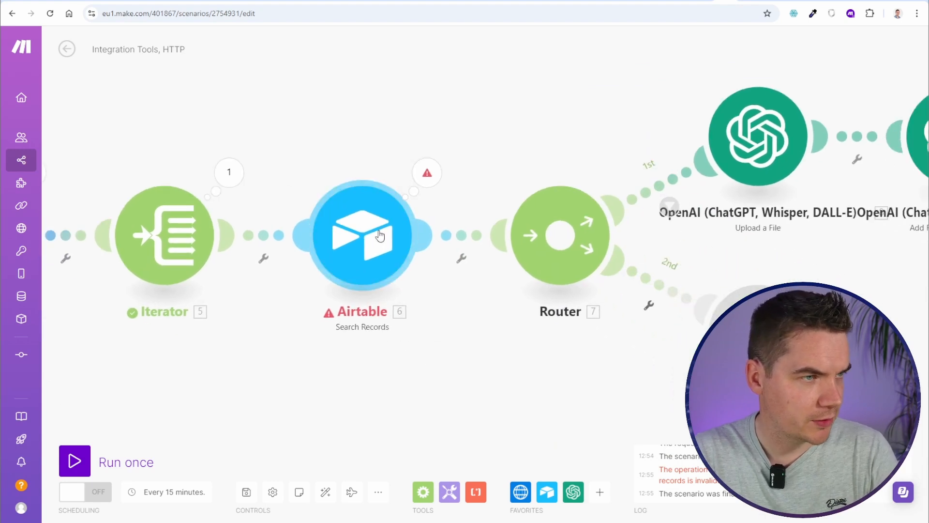
Wrap the source URL in quotes in the Airtable search formula, save it, and run the scenario once
left_click(483, 275)
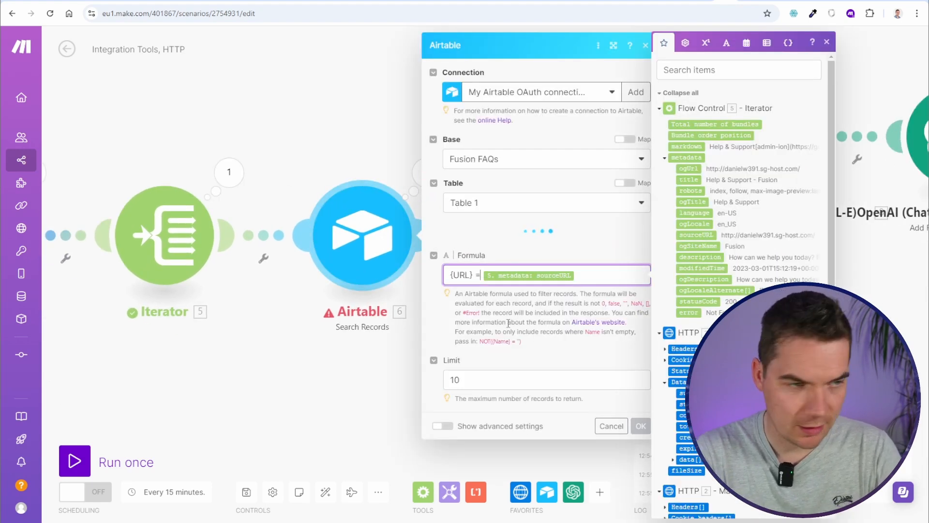
type("\"")
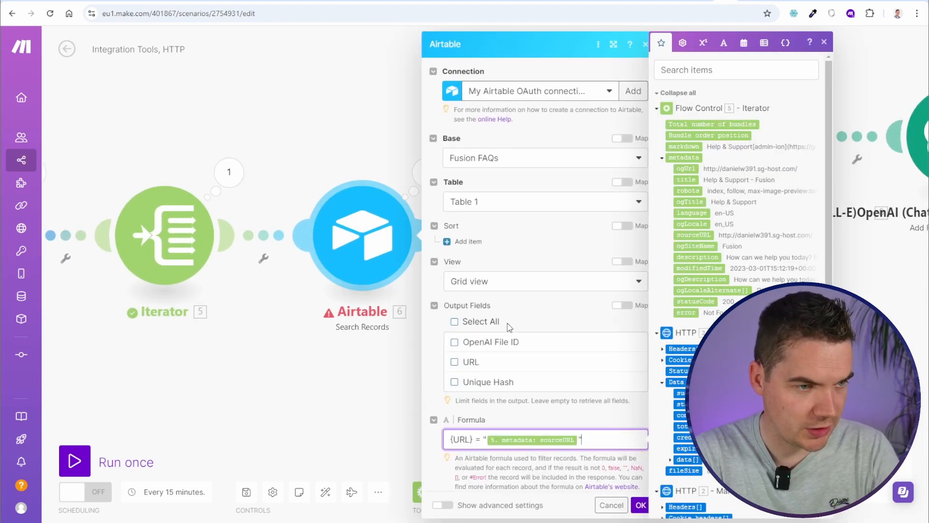
left_click(427, 173)
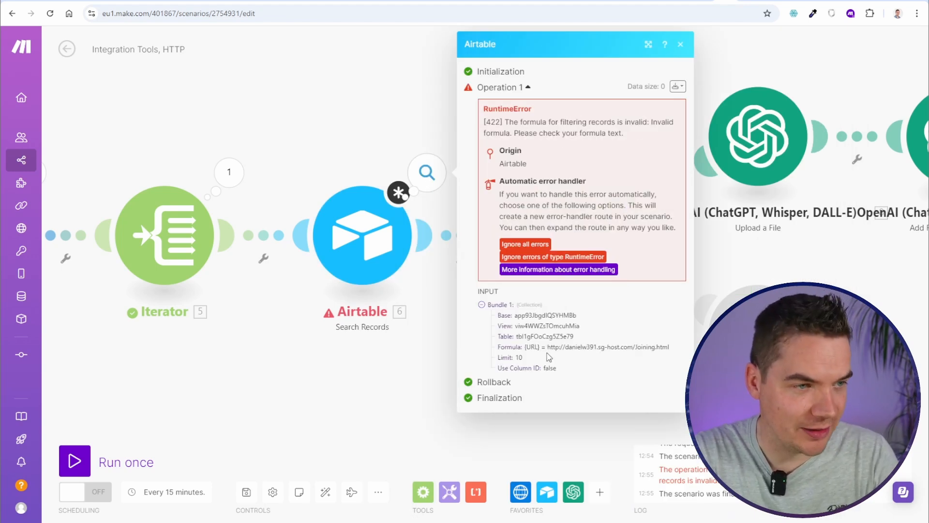
left_click(377, 257)
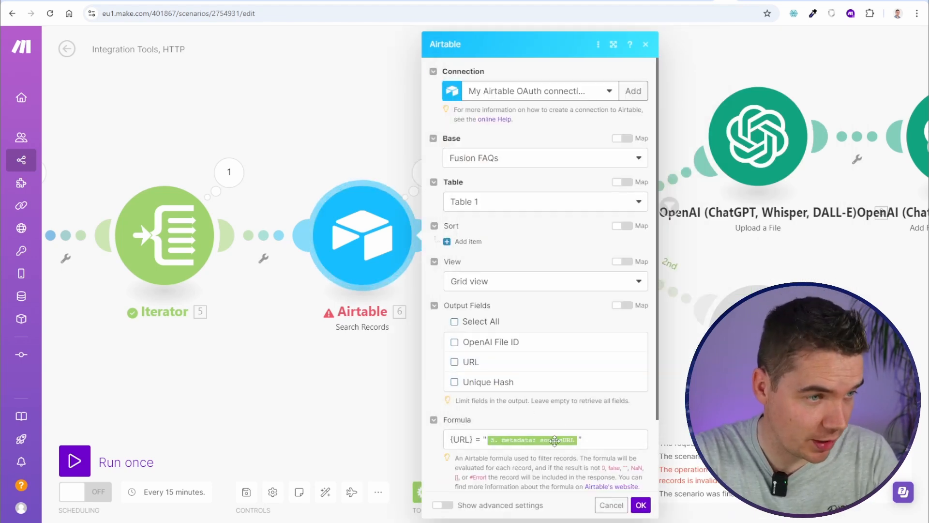
left_click(641, 505)
left_click(126, 455)
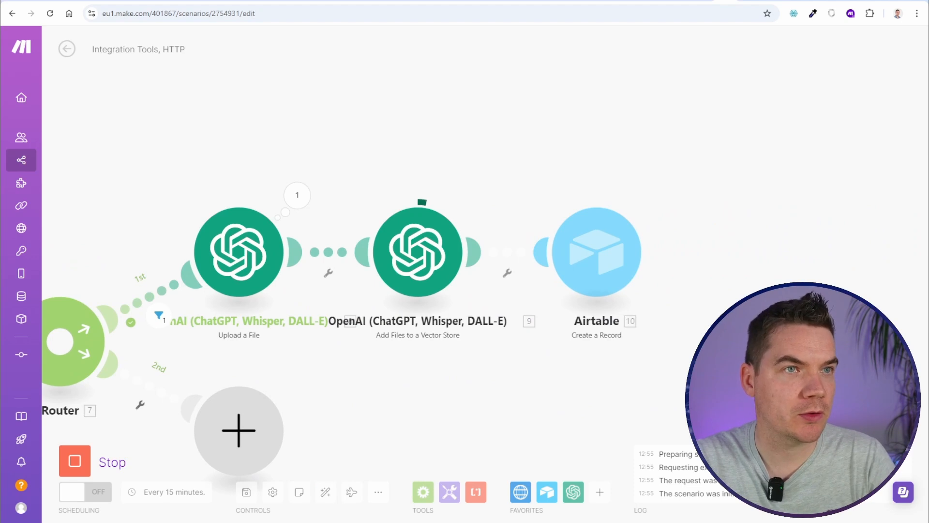
Reload the OpenAI Fusion FAQs vector store until it shows 9 KB with one attached .txt file
left_click(706, 1)
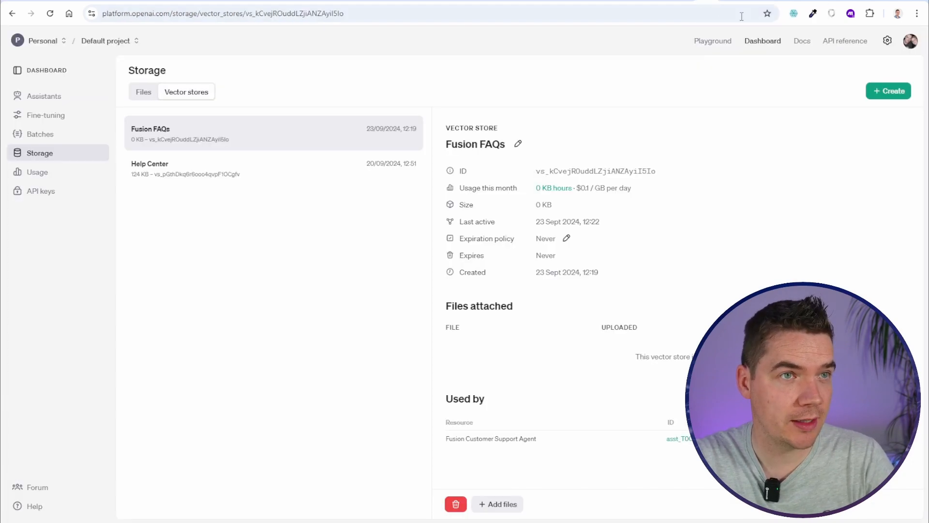
key("F5")
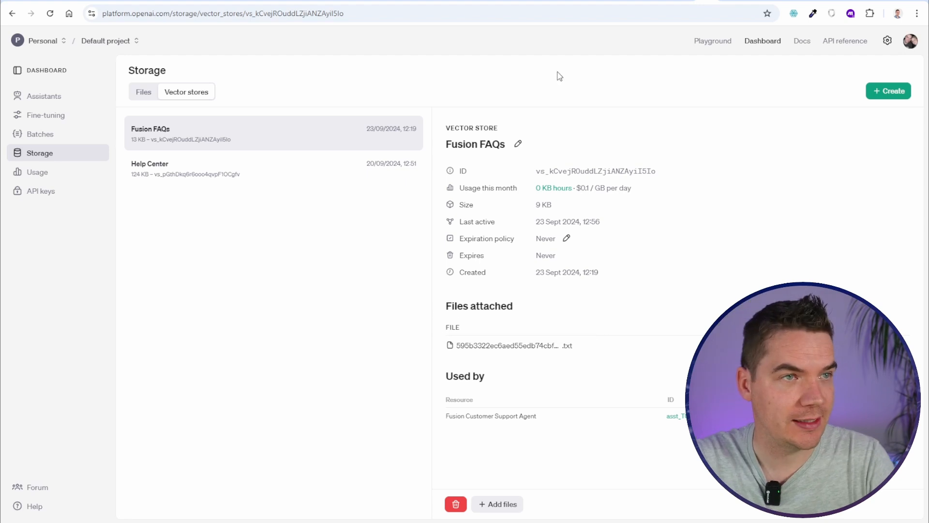
key("F5")
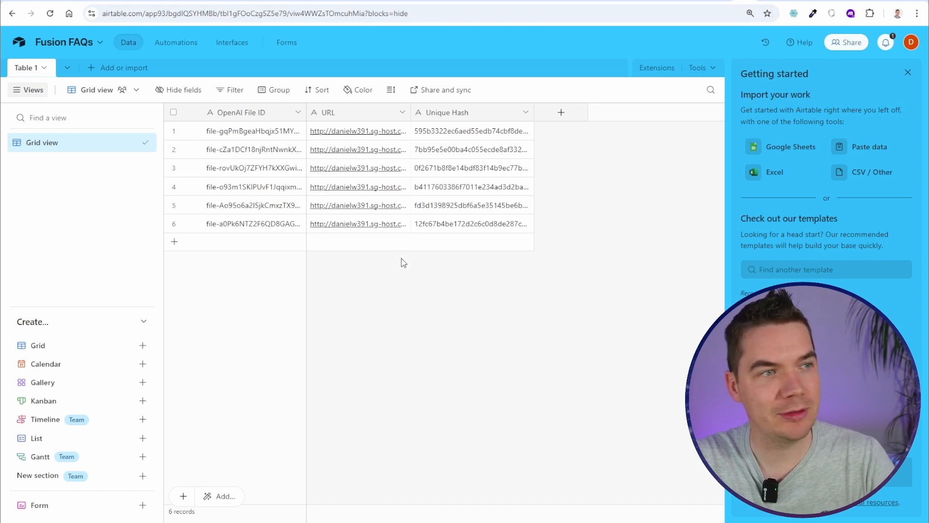
Dismiss the Getting started panel and widen the Unique Hash, URL and OpenAI File ID columns
left_click(908, 73)
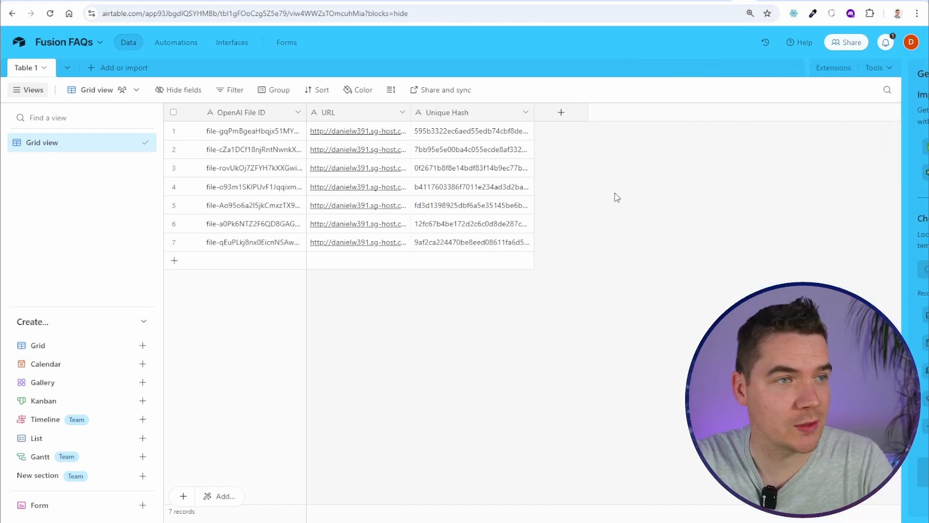
left_click_drag(534, 113, 639, 113)
left_click_drag(411, 114, 516, 112)
left_click_drag(307, 113, 360, 112)
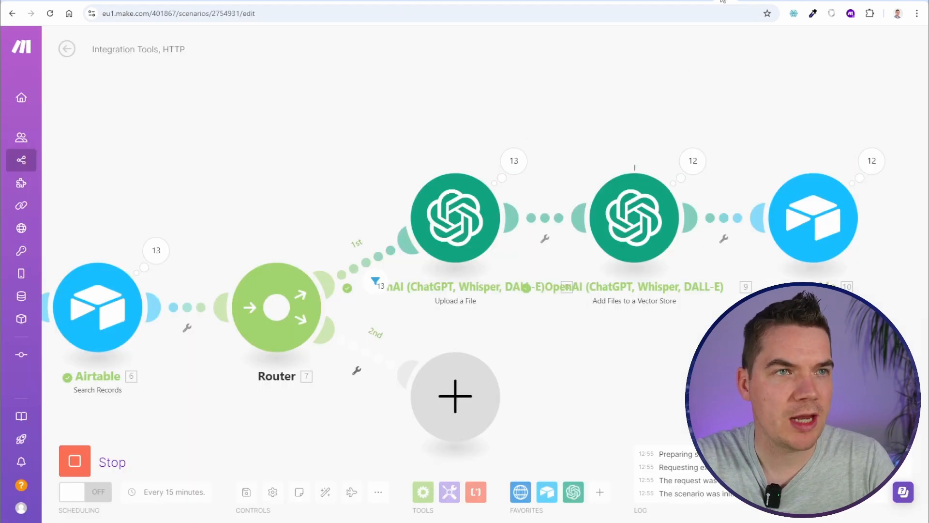
Check the Fusion FAQs table, then force stop the scenario and inspect the Iterator's statusCode output
left_click(741, 1)
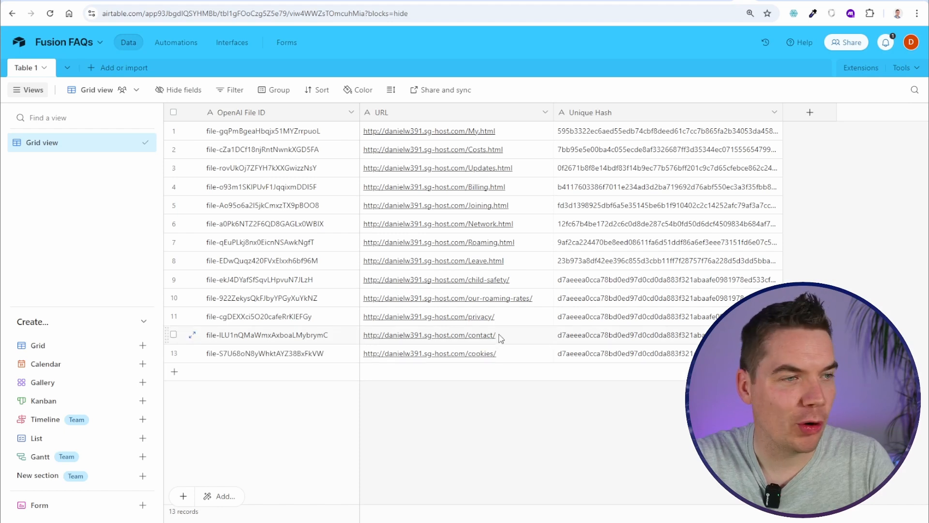
left_click(721, 1)
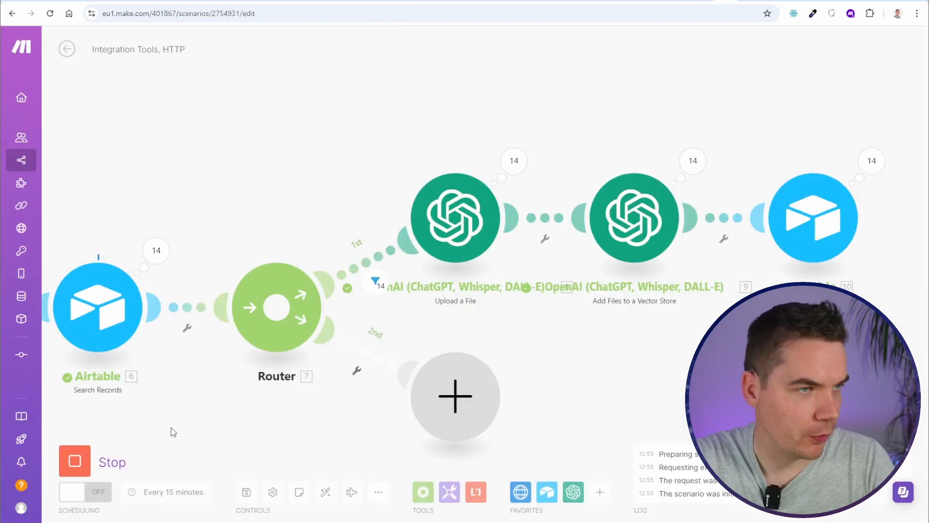
left_click(75, 460)
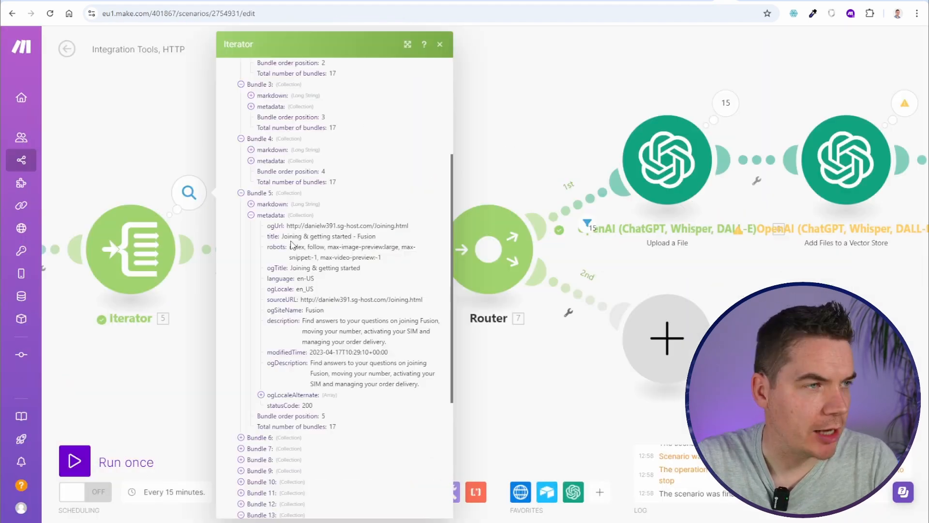
left_click_drag(278, 353, 296, 354)
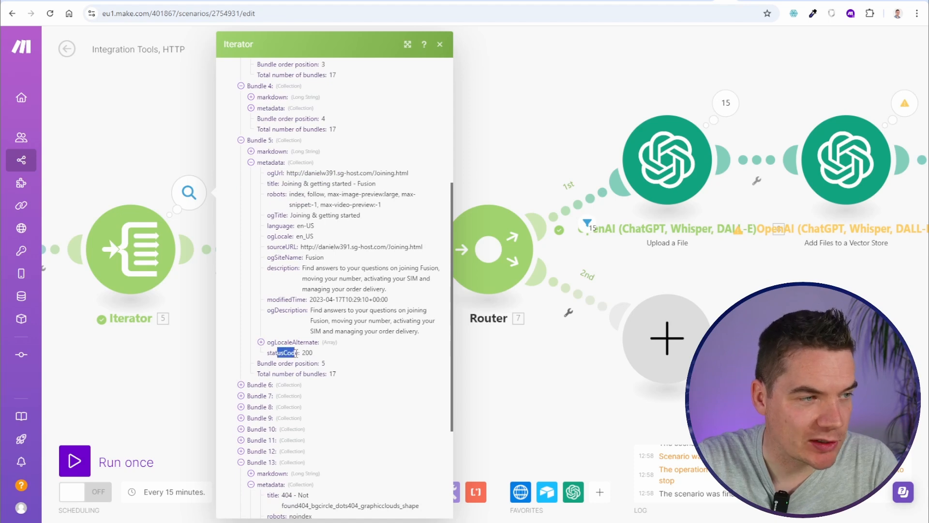
left_click(471, 114)
Set up a filter after the Iterator using metadata statusCode as its condition
left_click(324, 243)
left_click(406, 223)
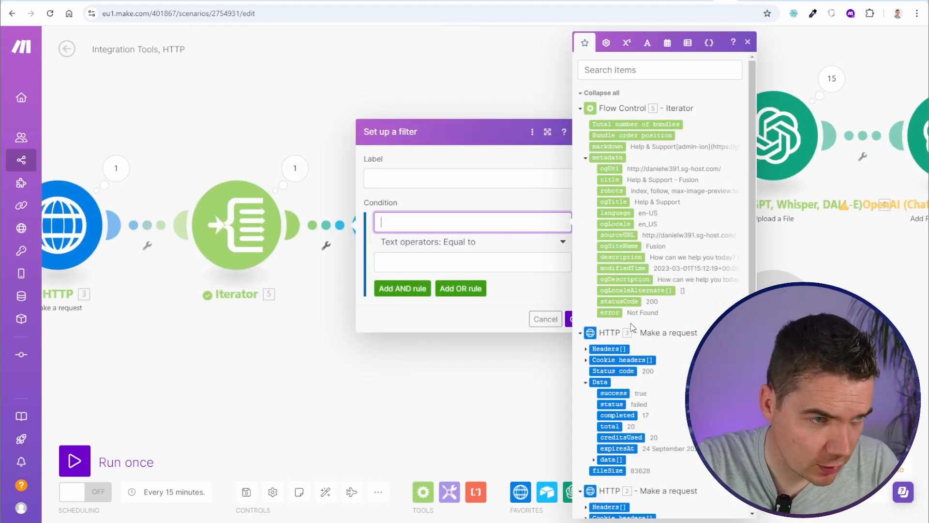
left_click(619, 301)
key("Tab")
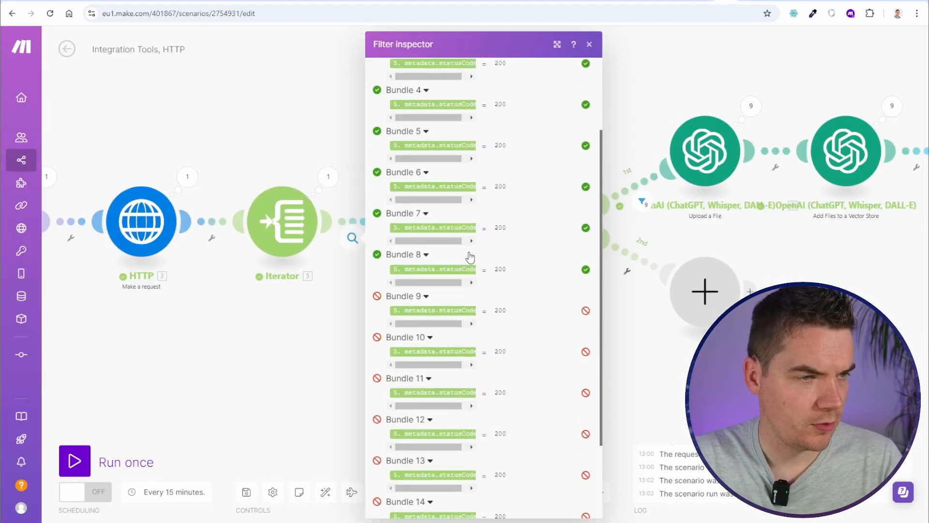
Inspect the statusCode filter to see which bundles passed through to Airtable
scroll(433, 236, "up", 3)
scroll(474, 241, "down", 3)
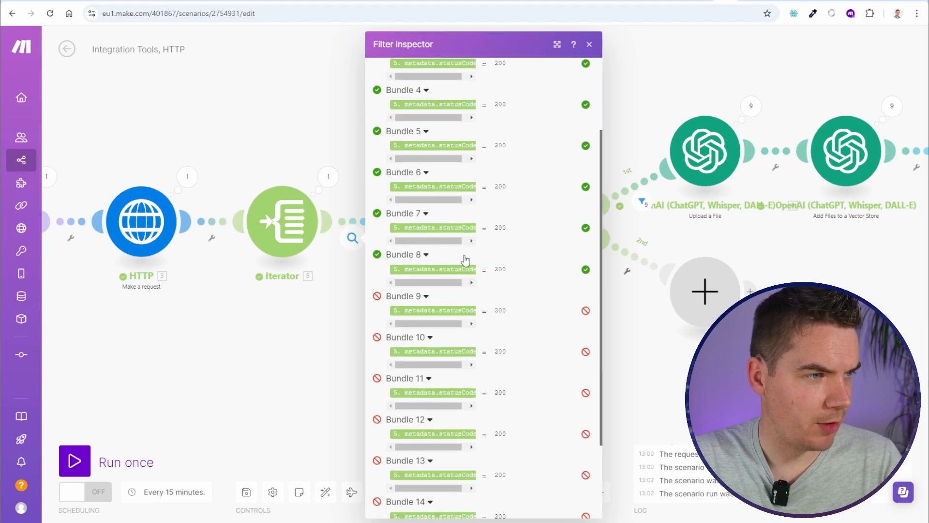
left_click(351, 238)
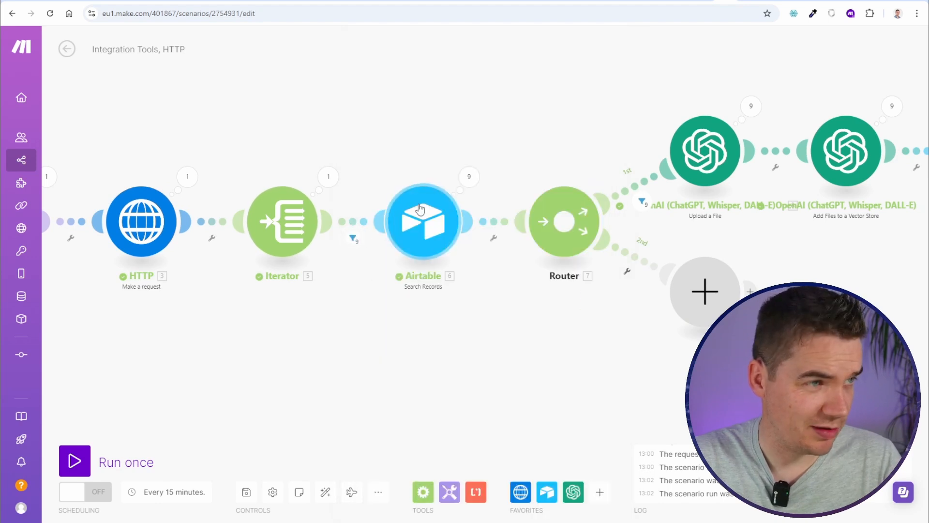
left_click(352, 238)
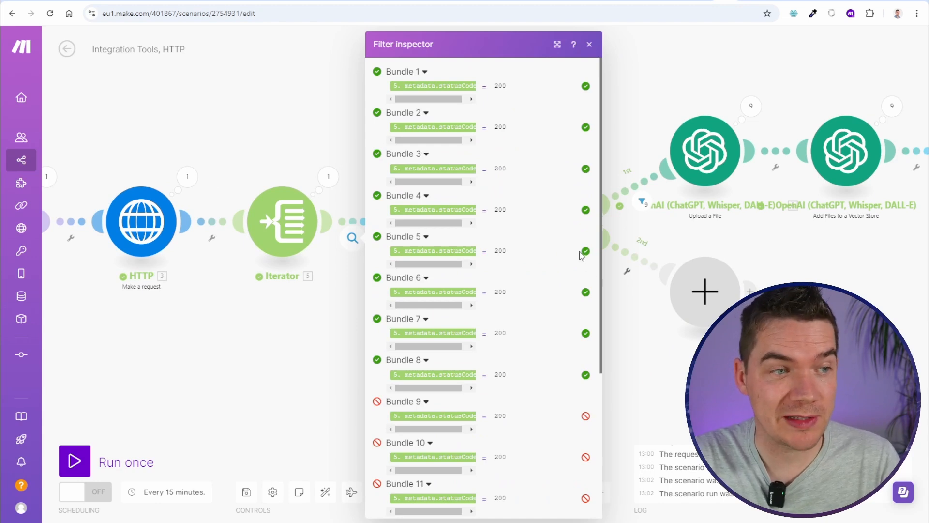
scroll(582, 255, "down", 5)
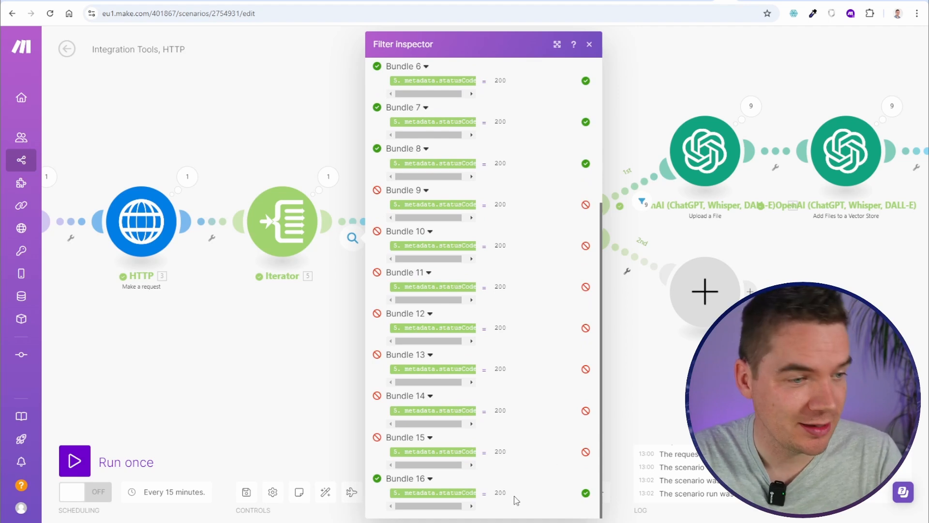
left_click(324, 347)
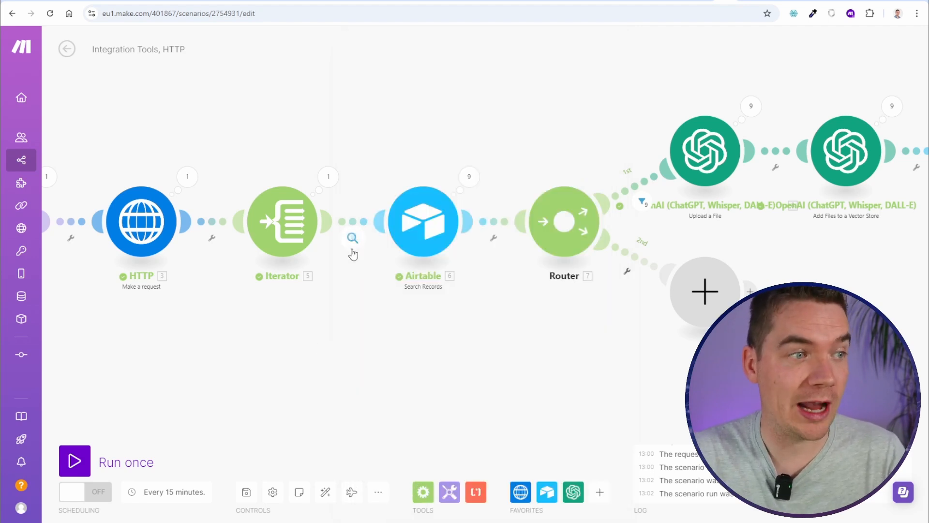
left_click_drag(586, 363, 415, 368)
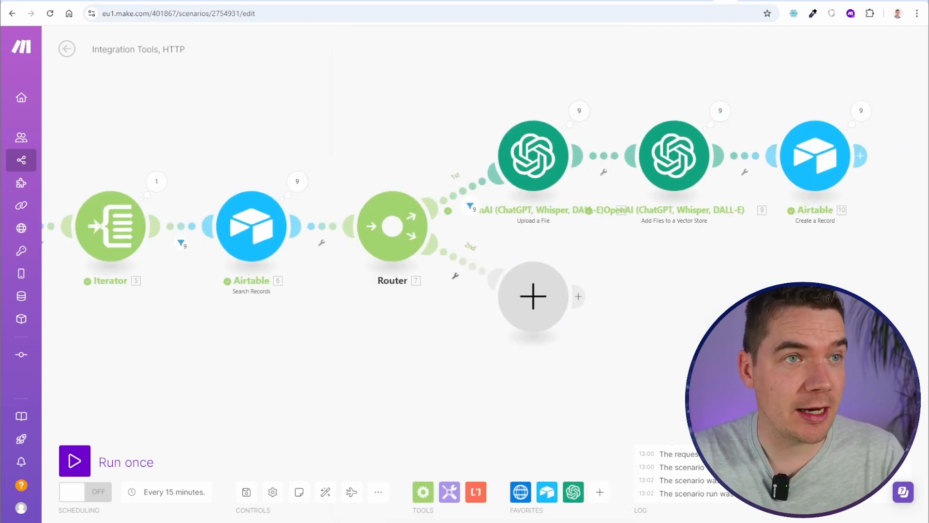
Check the Fusion FAQs table's 9 records and reload the vector store, now at 115 KB
left_click(744, 1)
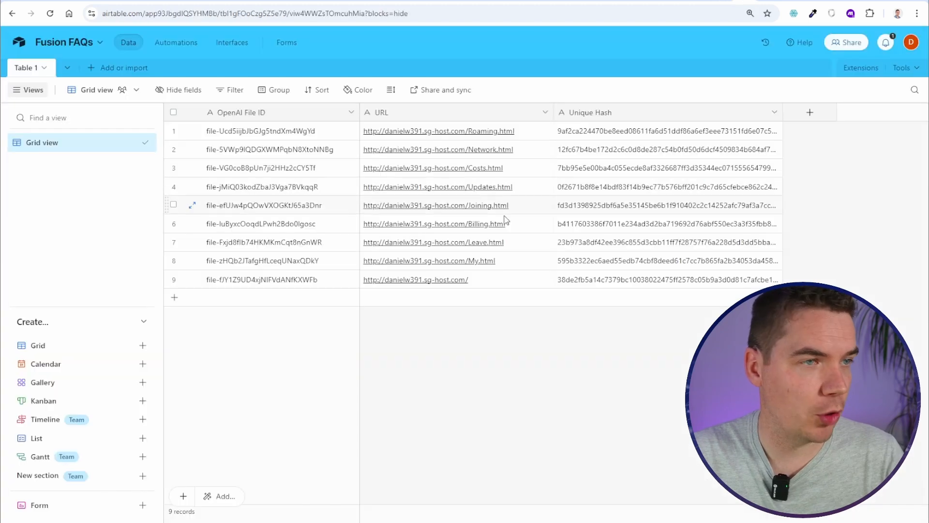
left_click(710, 1)
key("F5")
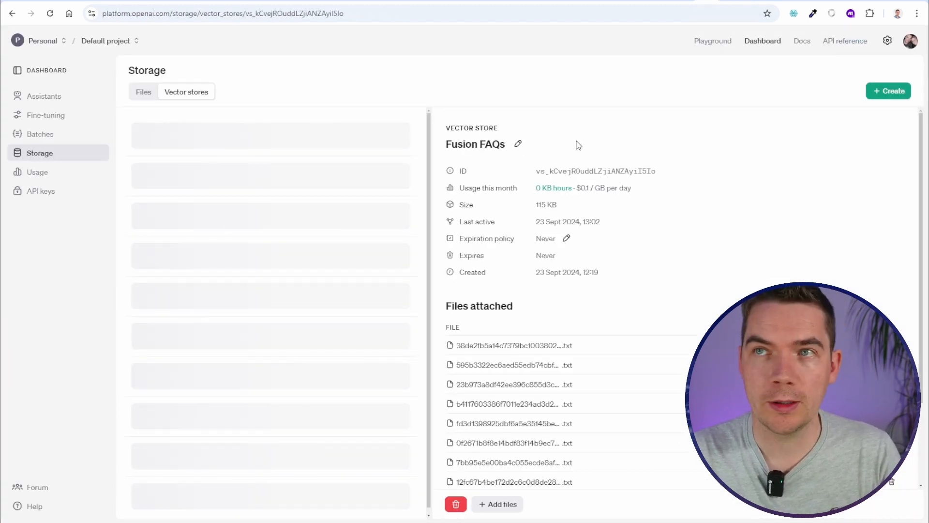
scroll(526, 382, "down", 1)
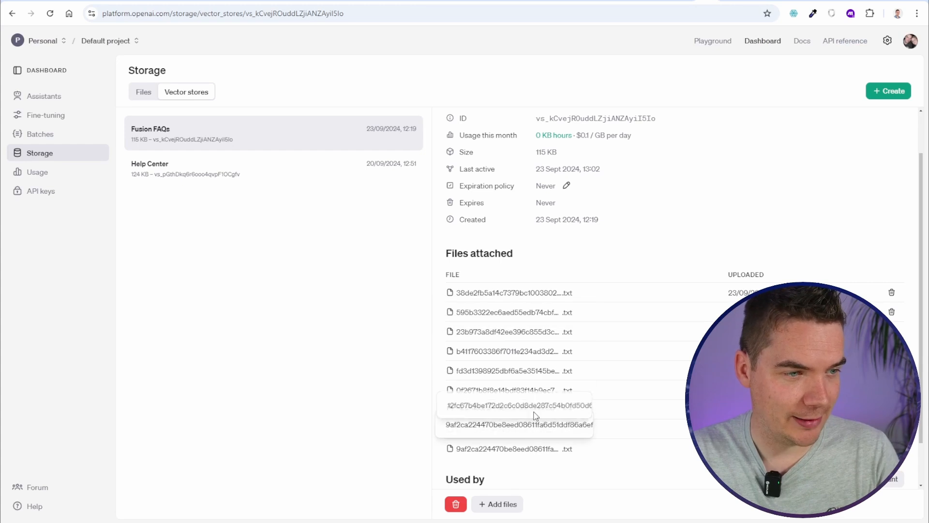
scroll(652, 226, "up", 1)
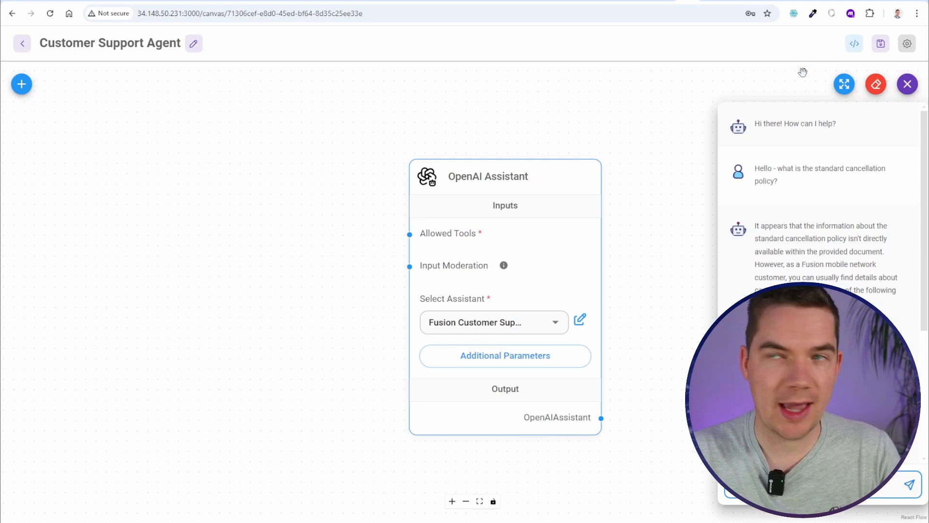
Clear the Customer Support Agent's chat history and reopen the test chat showing only the greeting
left_click(876, 84)
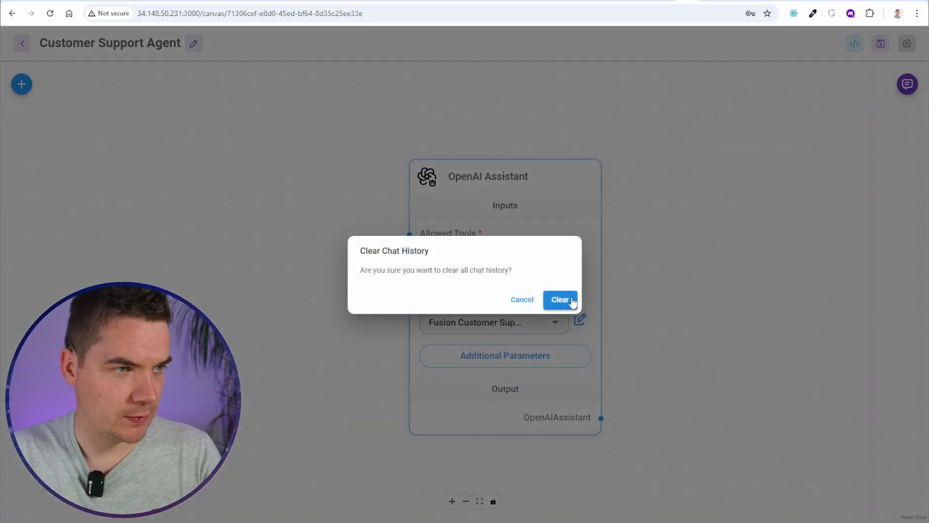
left_click(528, 300)
left_click(907, 84)
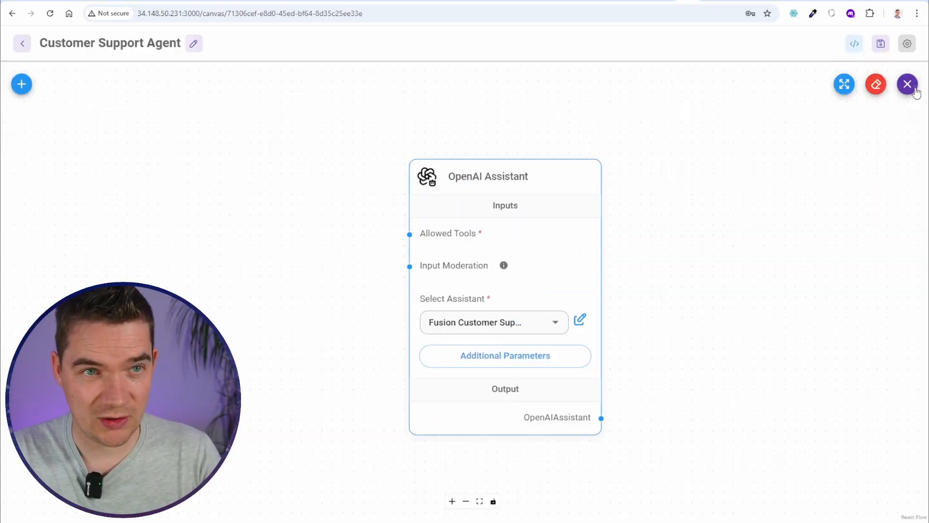
left_click(876, 85)
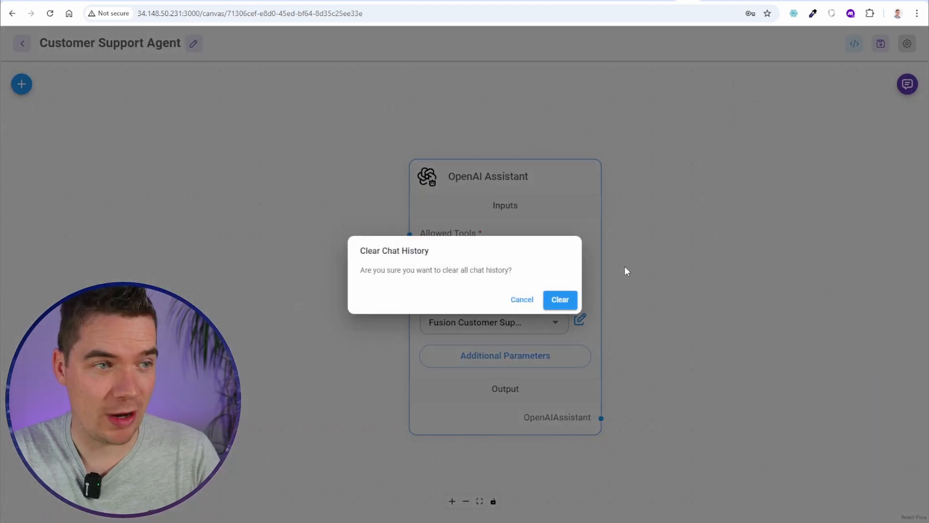
left_click(553, 301)
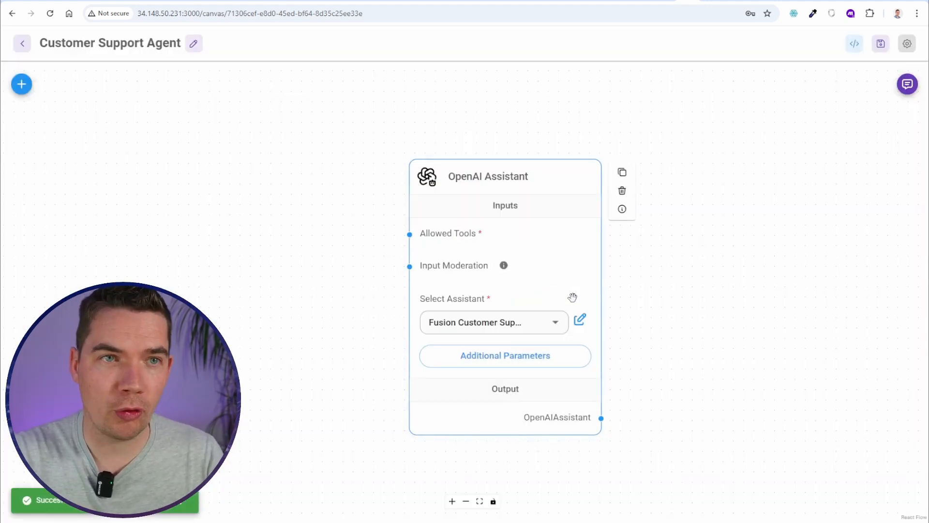
left_click(907, 84)
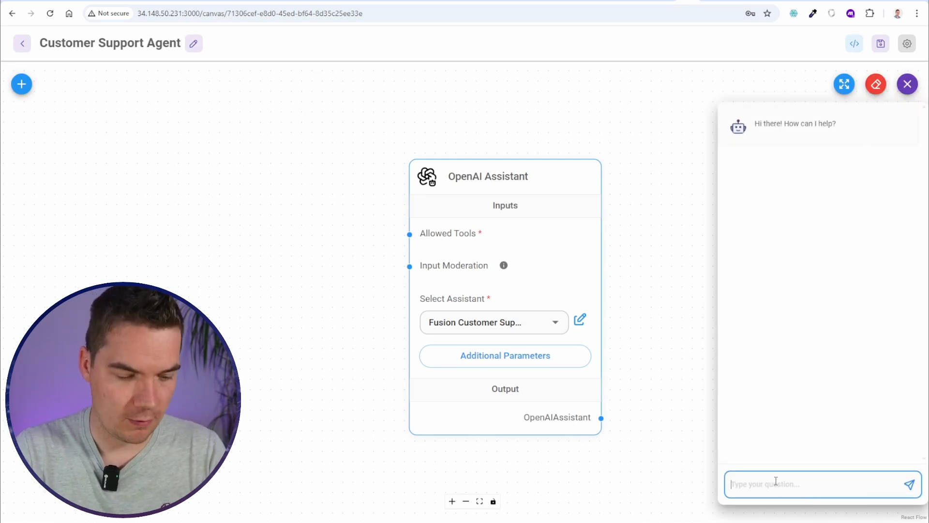
Send 'Hello', then ask 'what is your cancellation policy?' in the test chat
type("Hello")
key("Return")
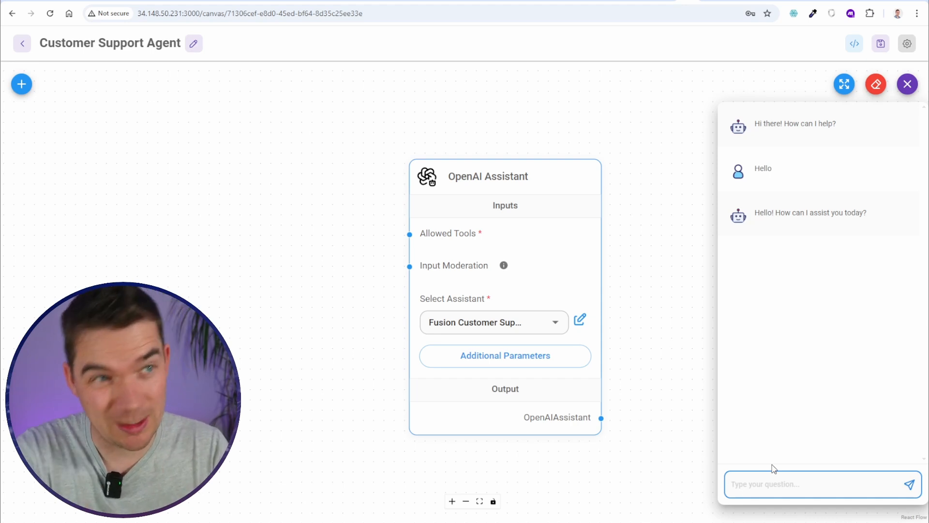
type("what")
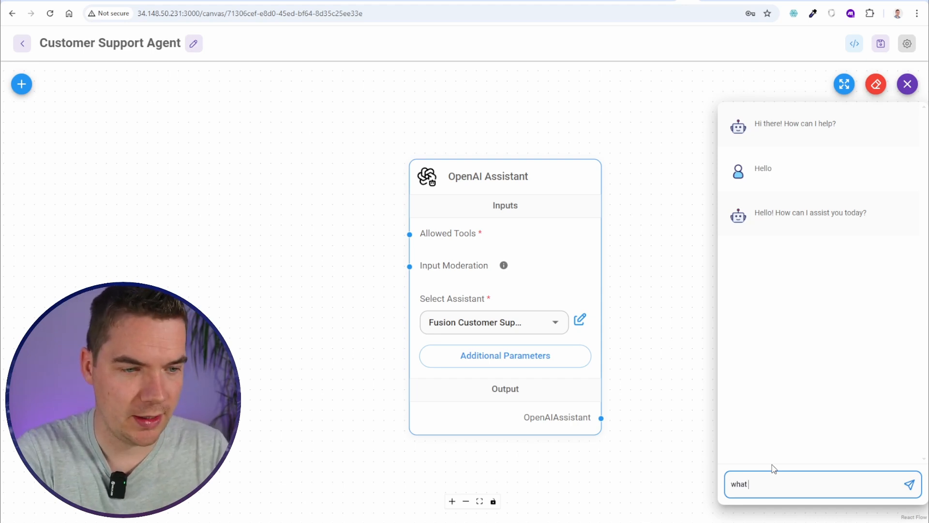
type(" is your cancellation po")
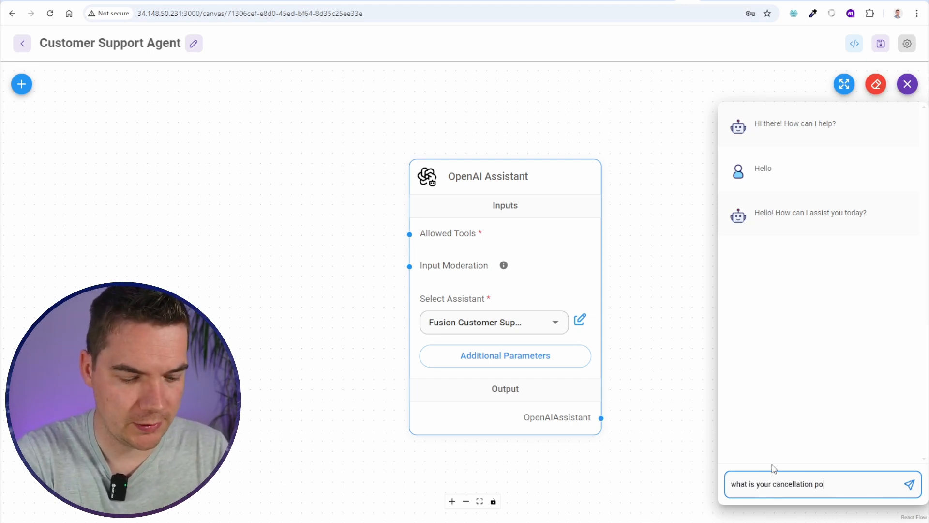
type("licy?")
key("Return")
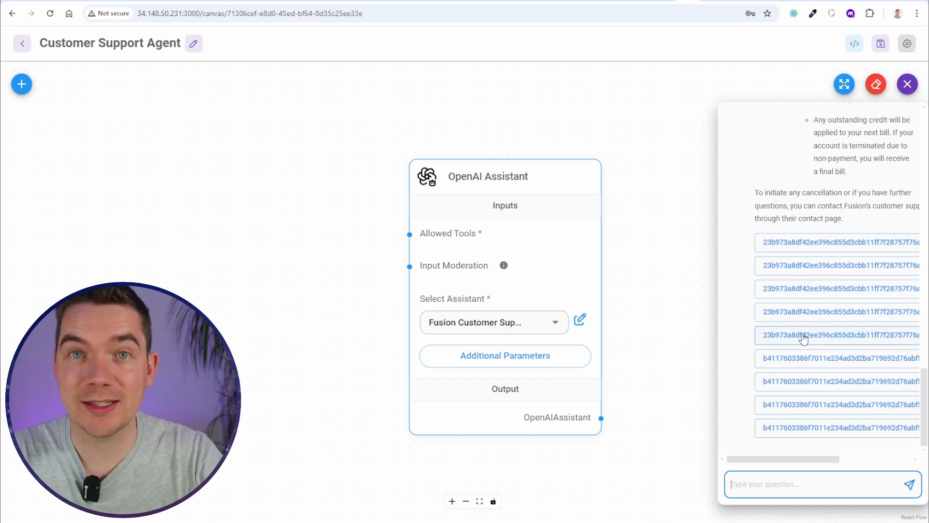
Scroll through the assistant's cancellation policy answer and its source file links
scroll(818, 382, "up", 2)
scroll(829, 429, "down", 2)
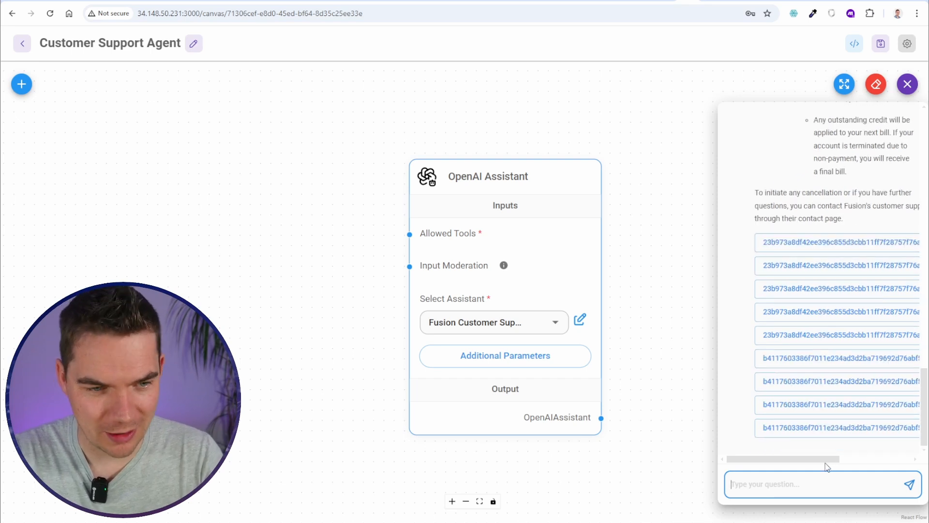
left_click_drag(827, 462, 906, 452)
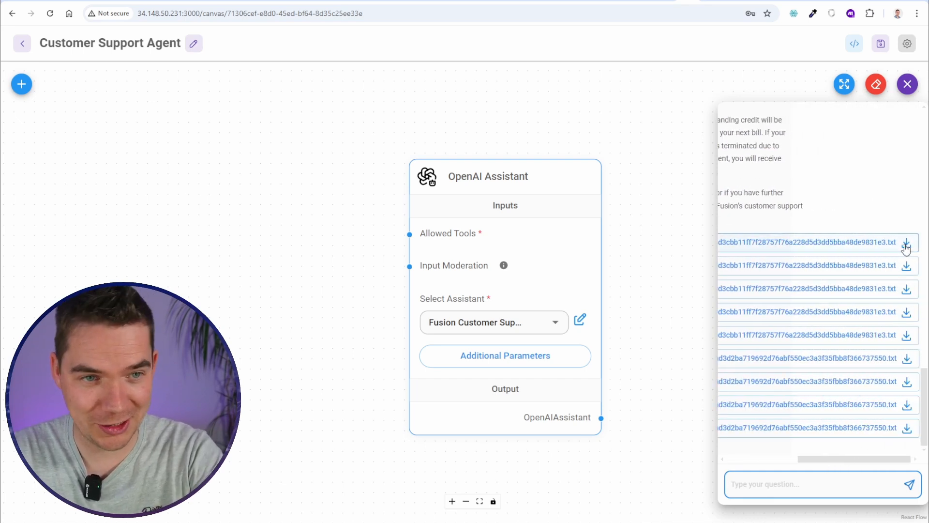
left_click_drag(883, 458, 814, 463)
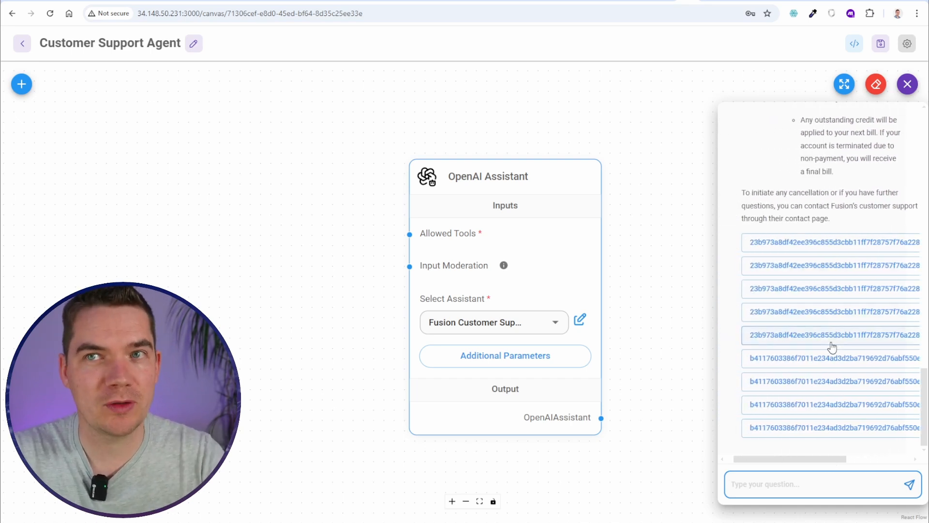
scroll(813, 262, "up", 15)
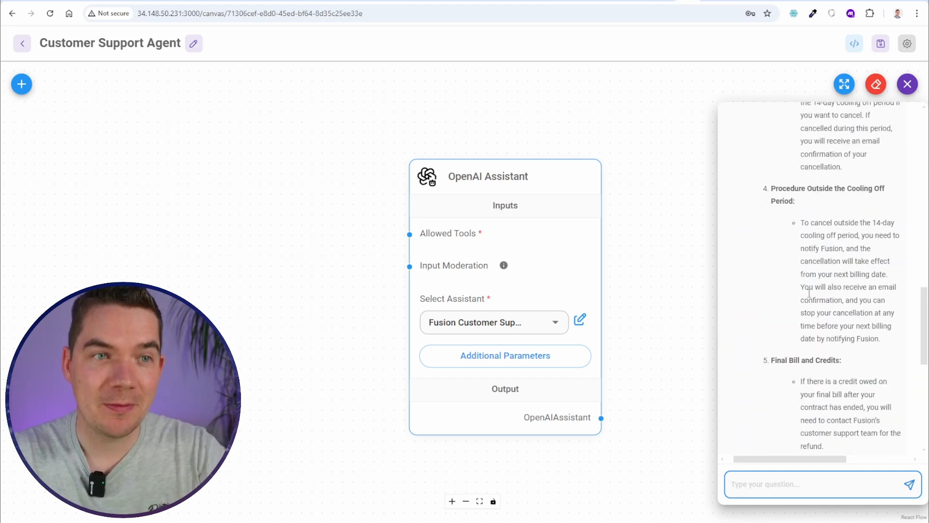
scroll(819, 317, "down", 15)
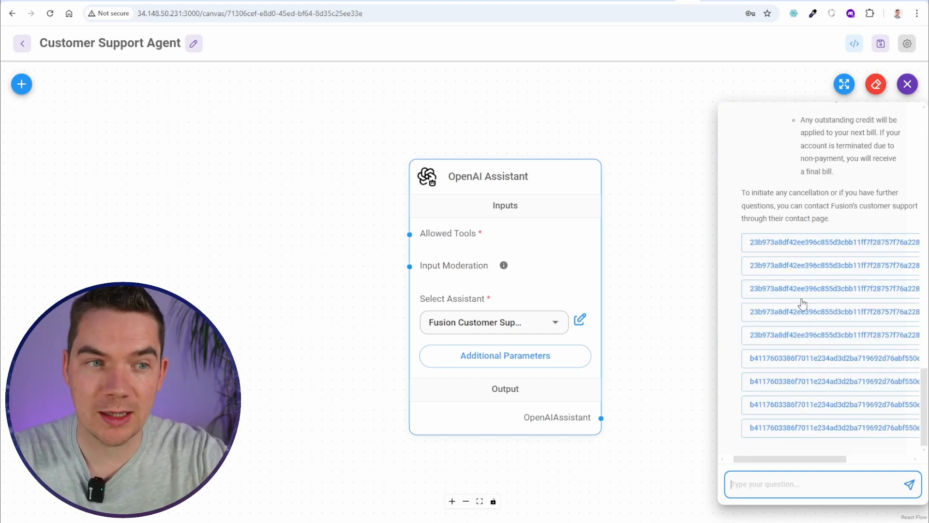
scroll(813, 286, "up", 15)
scroll(813, 286, "up", 5)
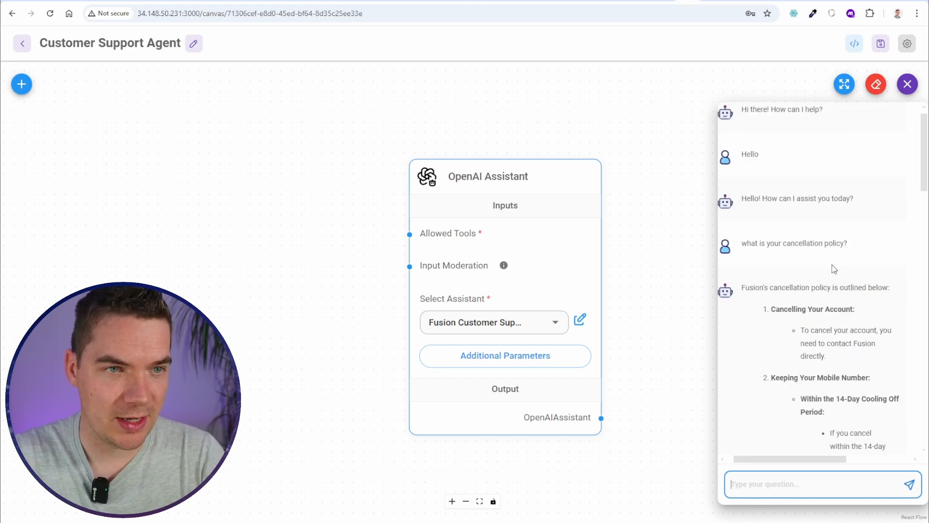
scroll(832, 310, "down", 2)
left_click(829, 345)
scroll(849, 334, "down", 3)
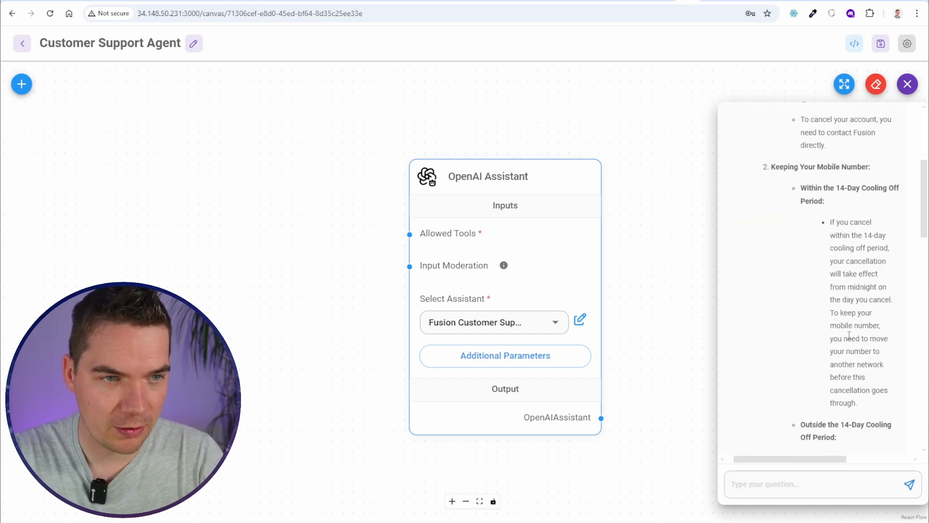
scroll(855, 163, "up", 1)
left_click_drag(836, 187, 825, 199)
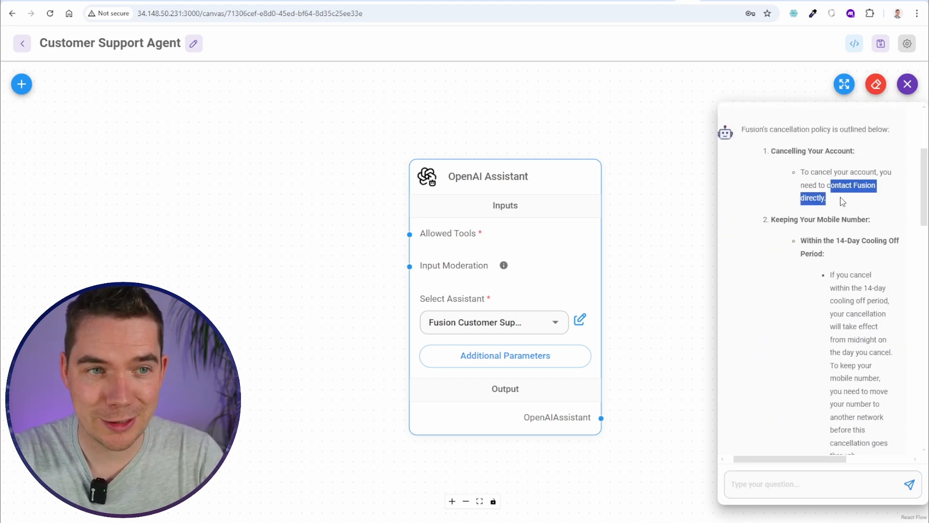
left_click(825, 199)
scroll(806, 239, "down", 9)
left_click_drag(795, 226, 856, 227)
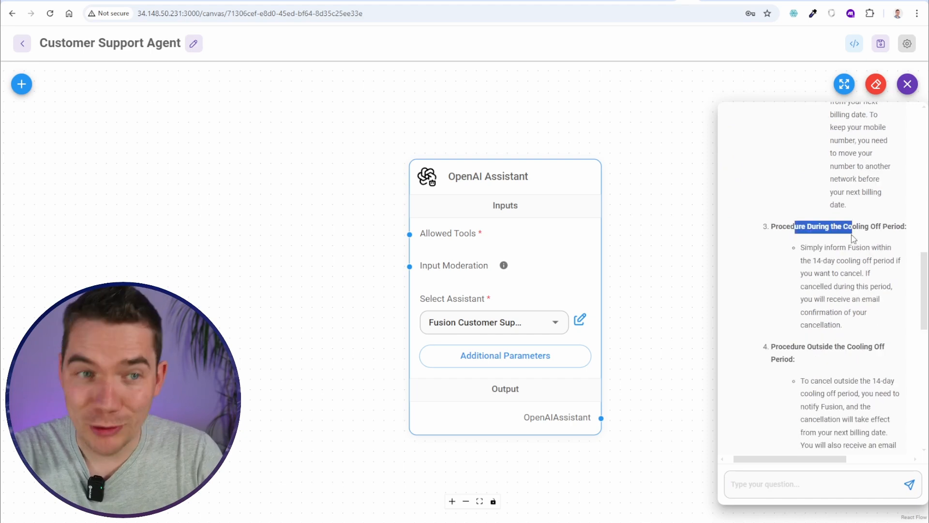
left_click(833, 312)
scroll(832, 300, "down", 7)
scroll(830, 280, "down", 3)
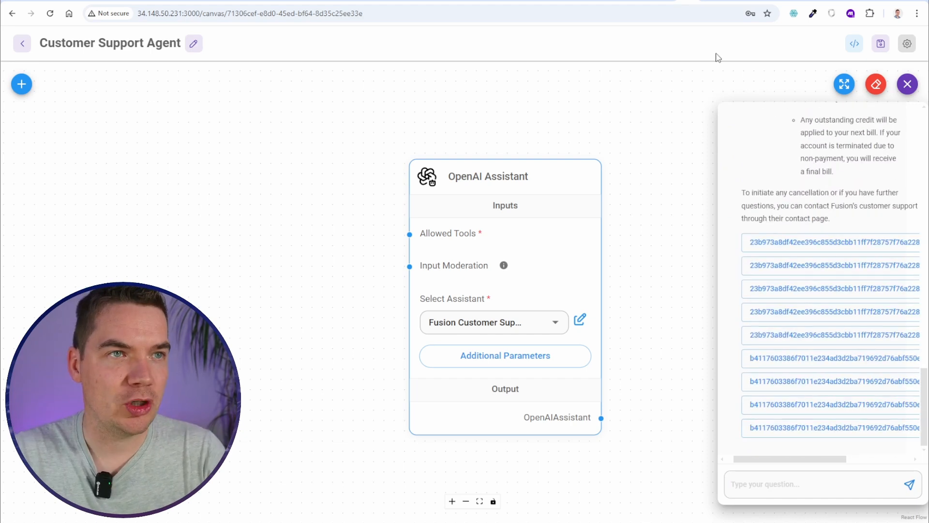
left_click(650, 2)
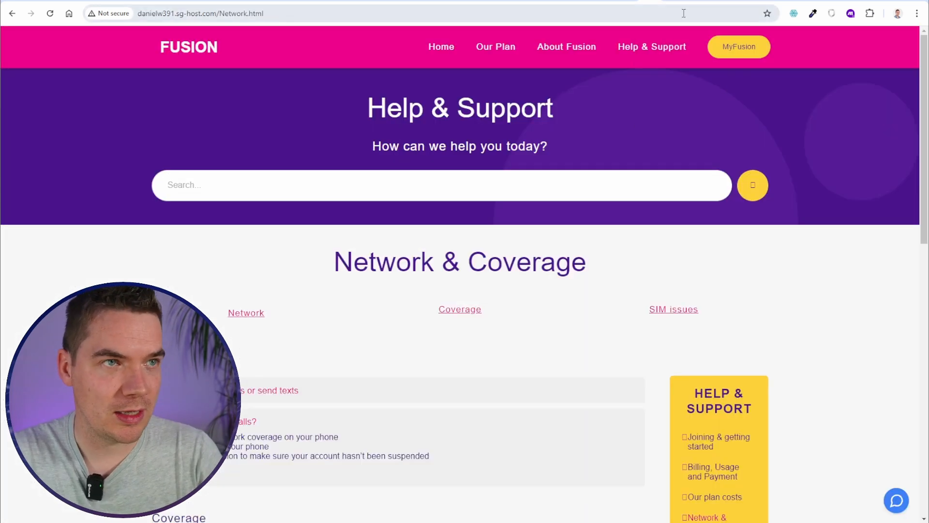
scroll(491, 458, "down", 2)
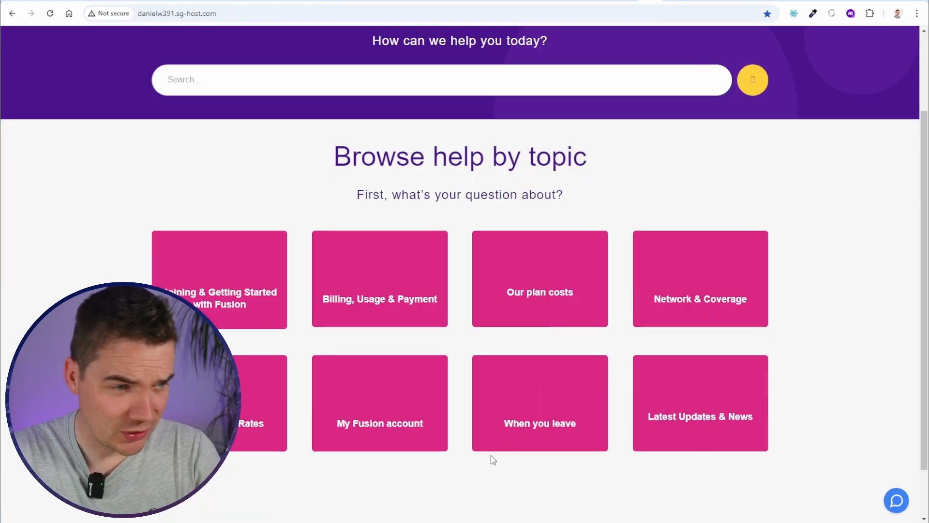
left_click(537, 425)
scroll(546, 387, "down", 3)
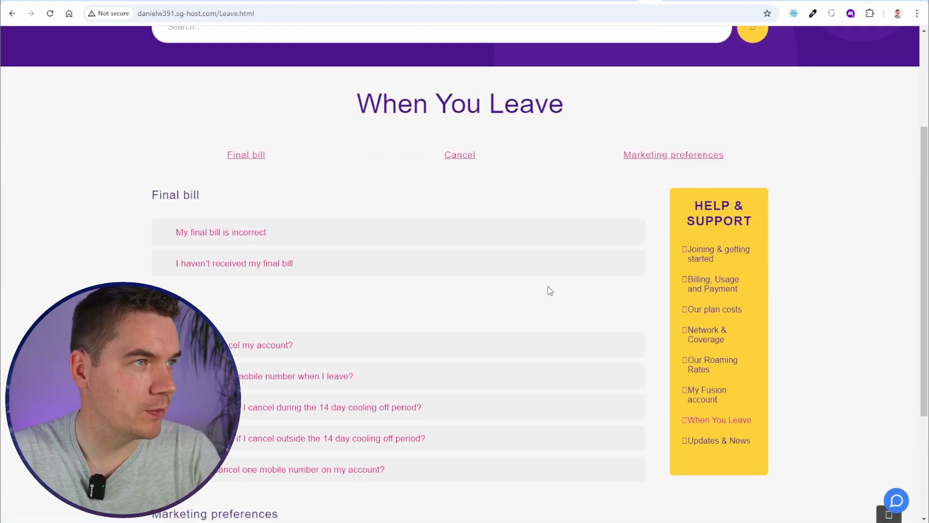
scroll(483, 281, "down", 2)
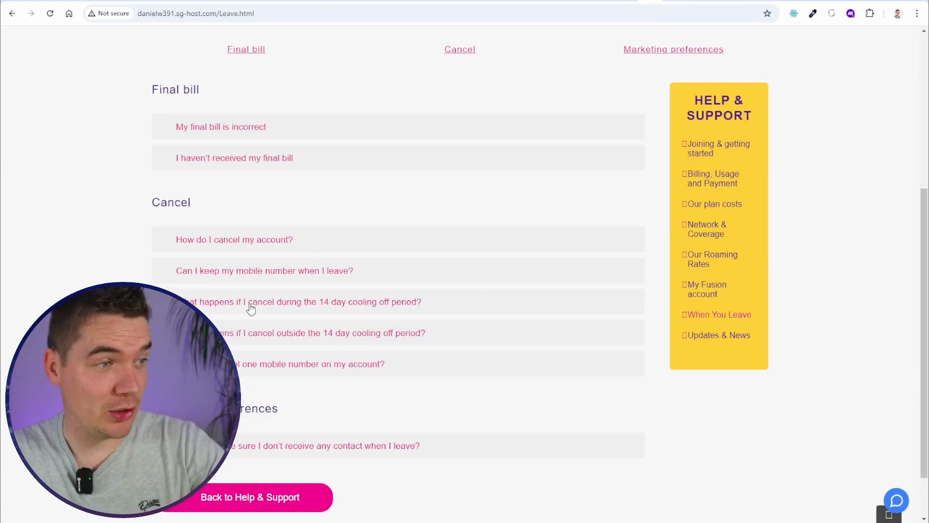
left_click(306, 304)
scroll(371, 338, "down", 1)
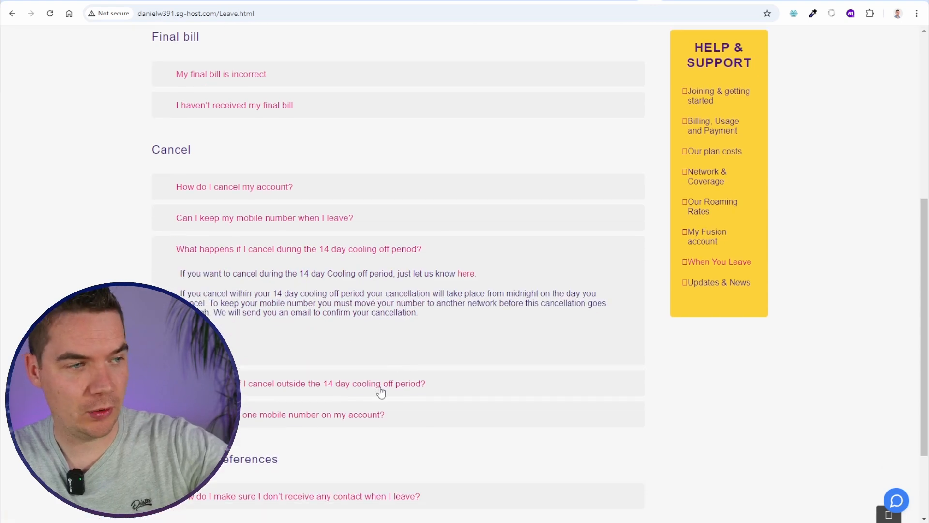
left_click(378, 387)
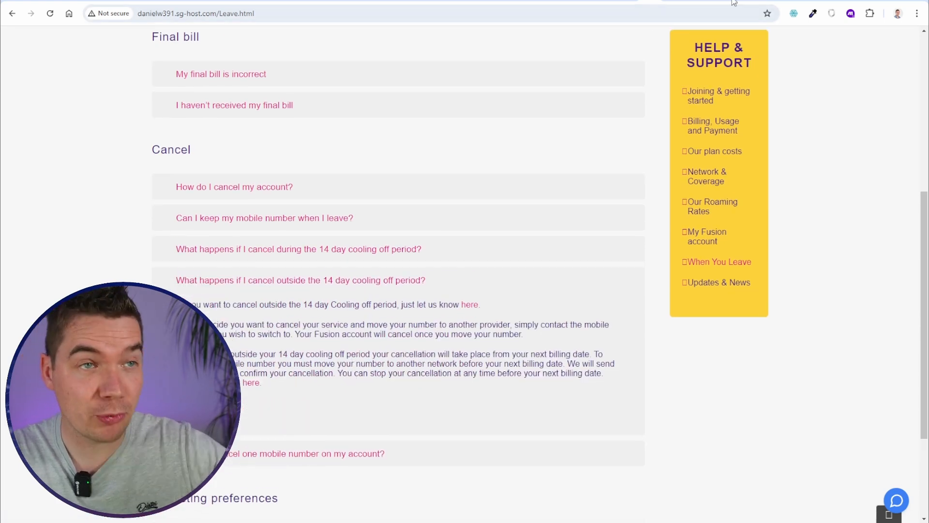
mouse_move(733, 2)
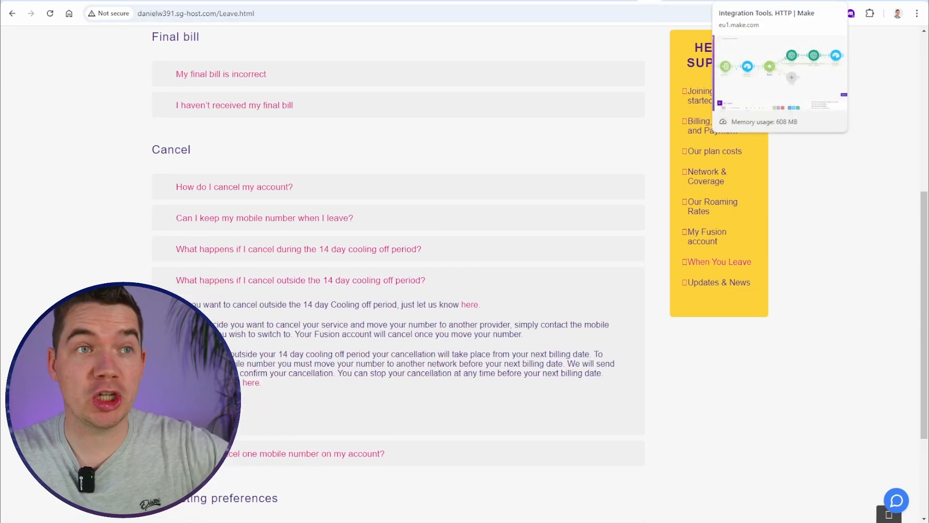
left_click(688, 2)
scroll(806, 273, "up", 6)
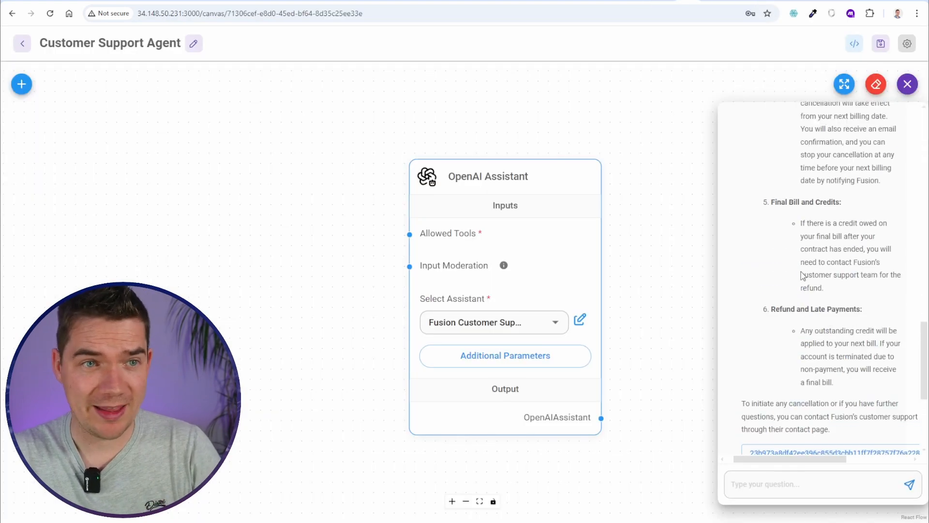
scroll(805, 281, "down", 5)
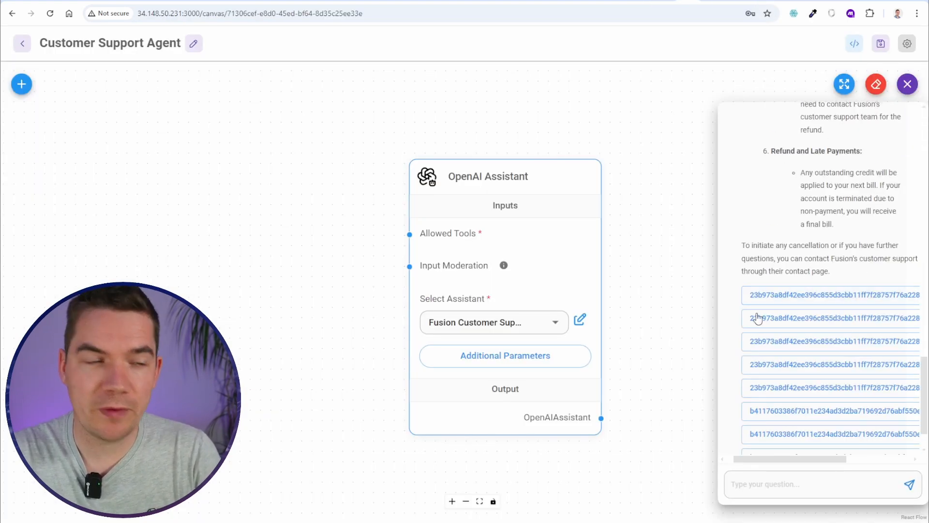
left_click(663, 284)
Switch on Disable File Download in the OpenAI Assistant's Additional Parameters
left_click(431, 305)
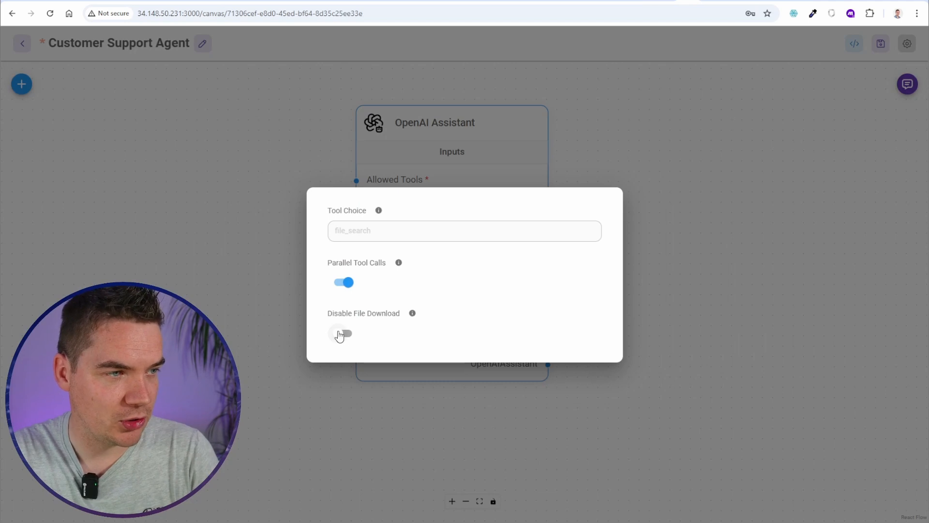
left_click(345, 334)
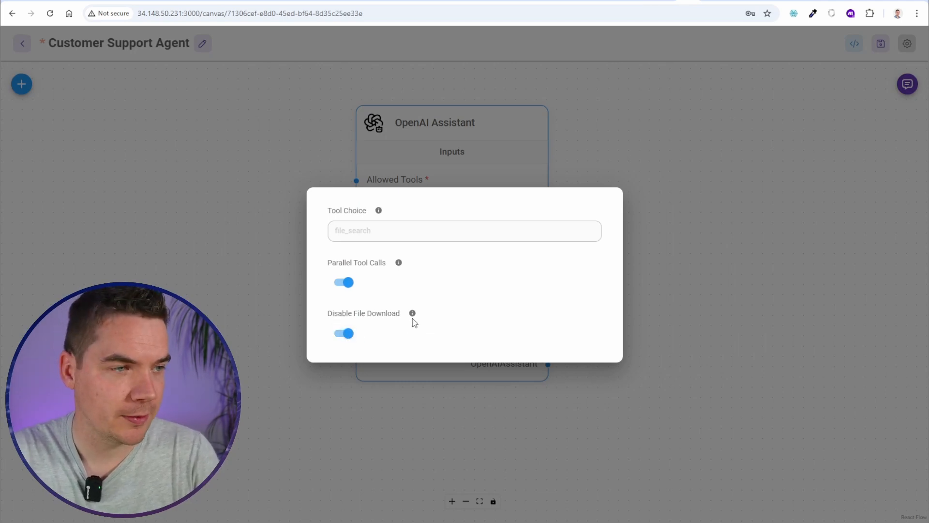
mouse_move(412, 313)
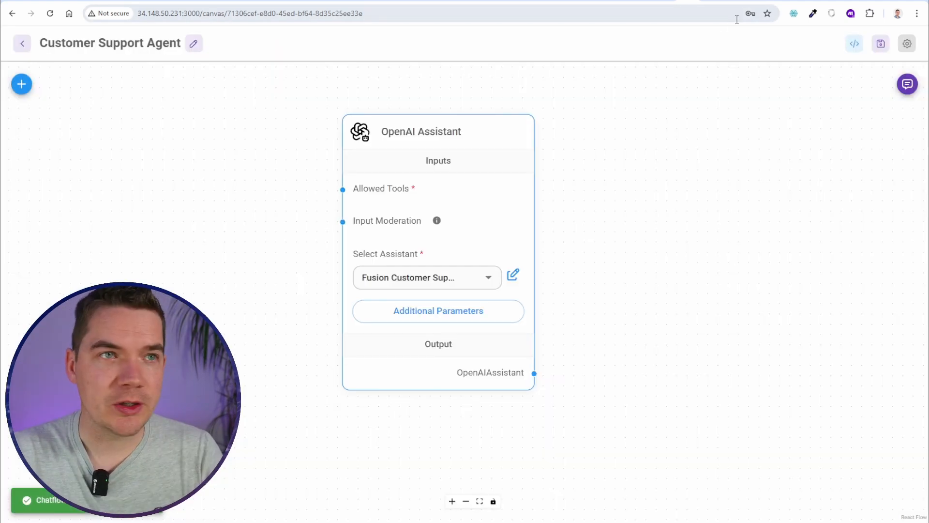
Label the router's first-route filter 'Not yet uploaded' and confirm the filter settings
left_click(727, 1)
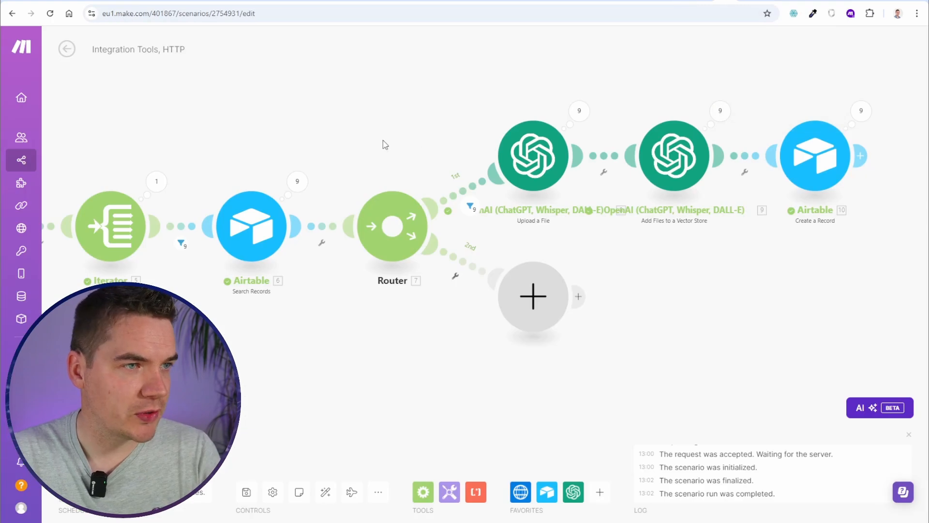
left_click(464, 203)
left_click(556, 120)
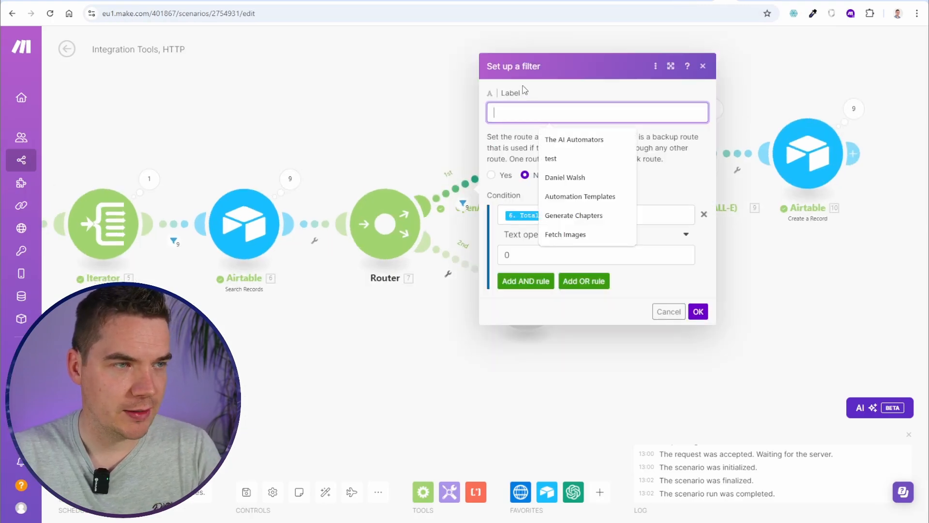
type("Not yet")
key("Down")
key("Tab")
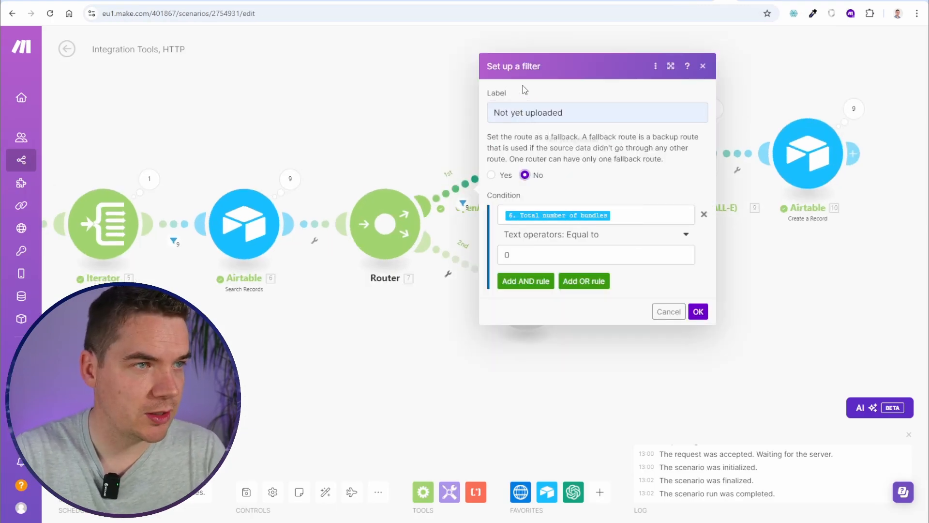
left_click(699, 313)
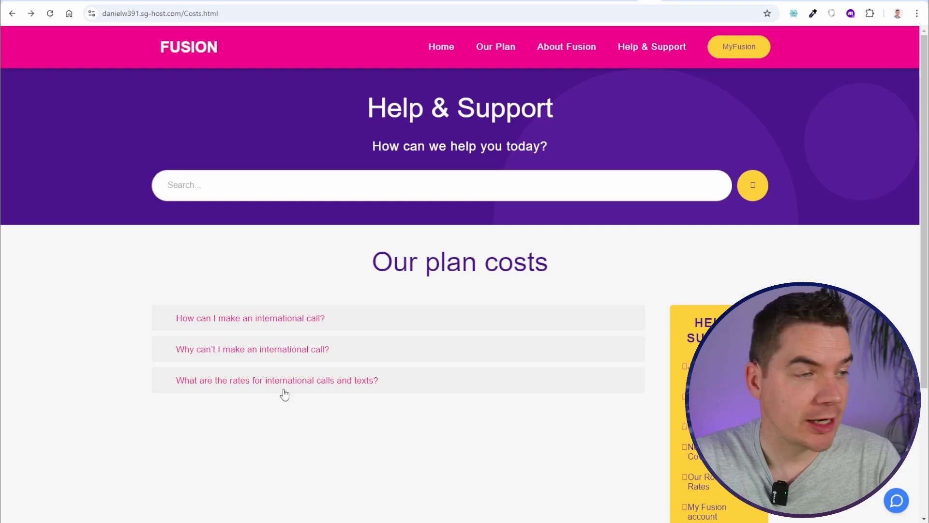
Expand the 'What are the rates for international calls and texts?' FAQ, then return to Flowise
left_click(227, 384)
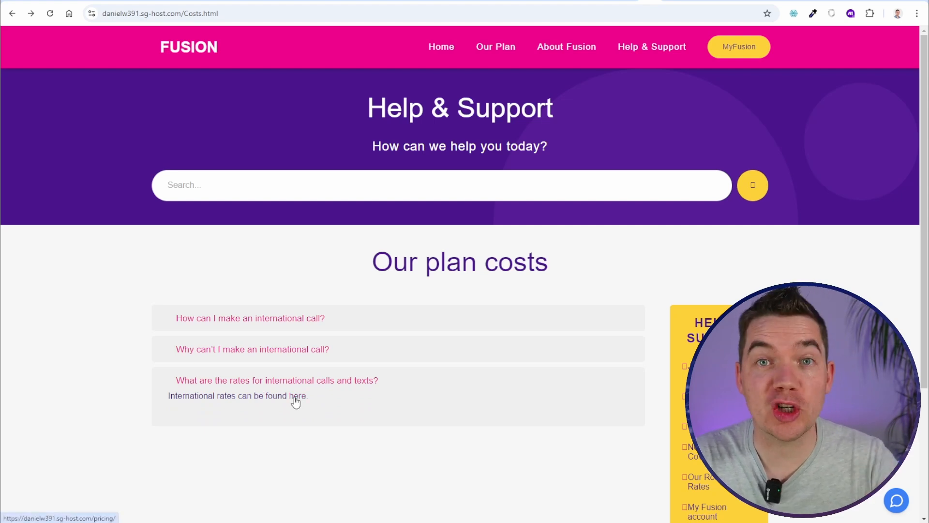
left_click(687, 2)
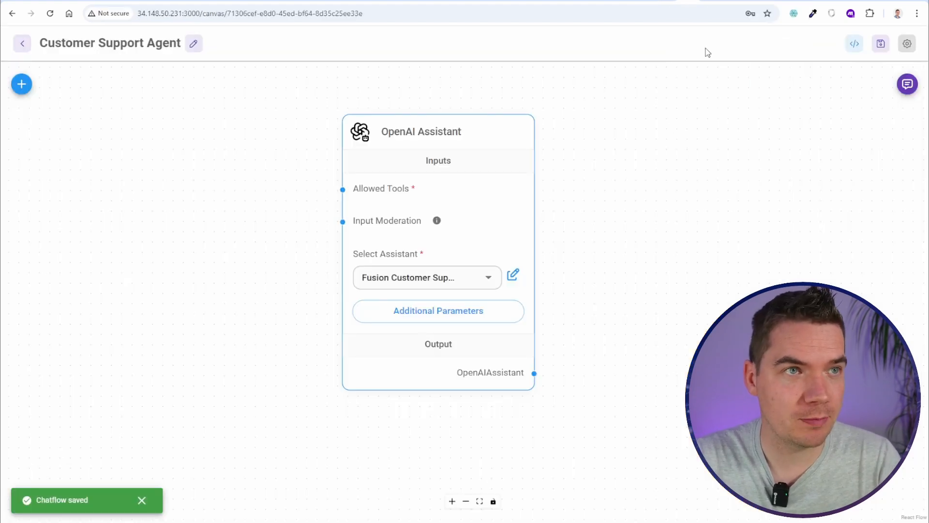
Clear the previous conversation from the test chat
left_click(906, 84)
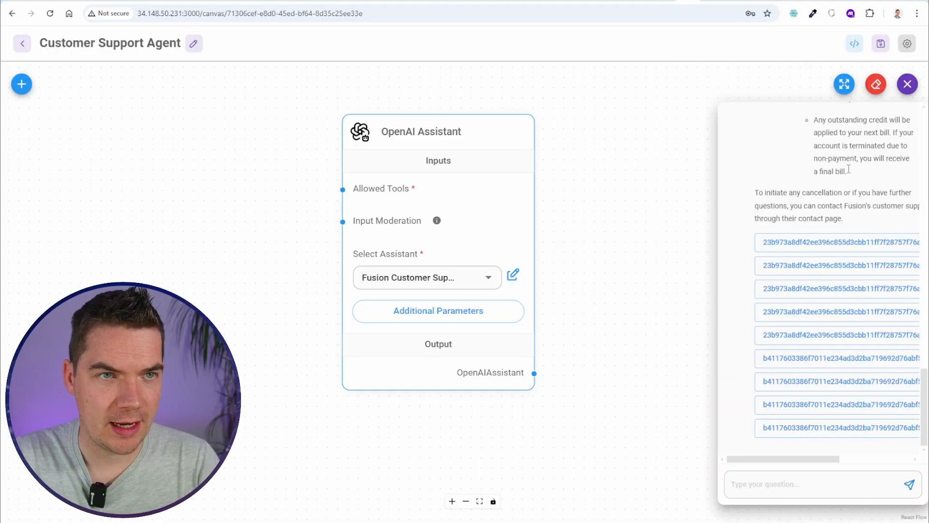
left_click(876, 84)
left_click(560, 300)
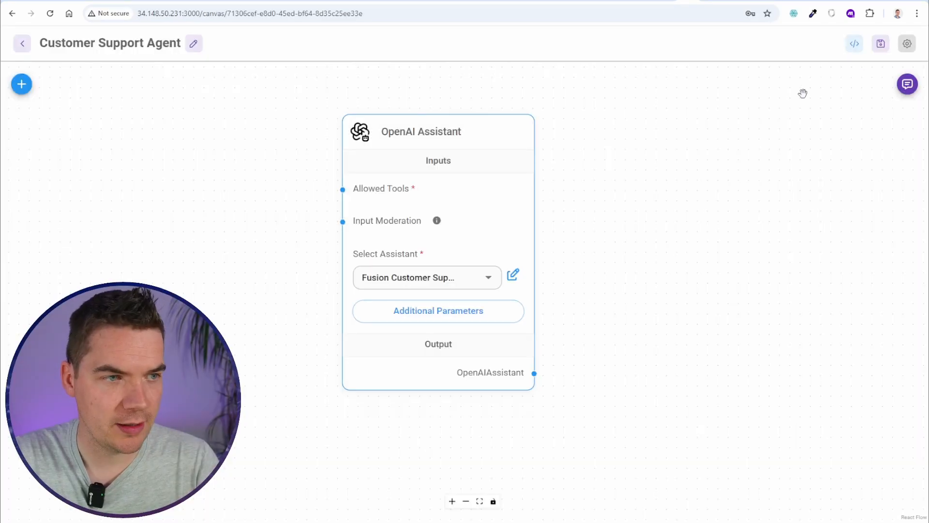
Ask the agent 'How much does it cost to call Mecixo'
left_click(907, 85)
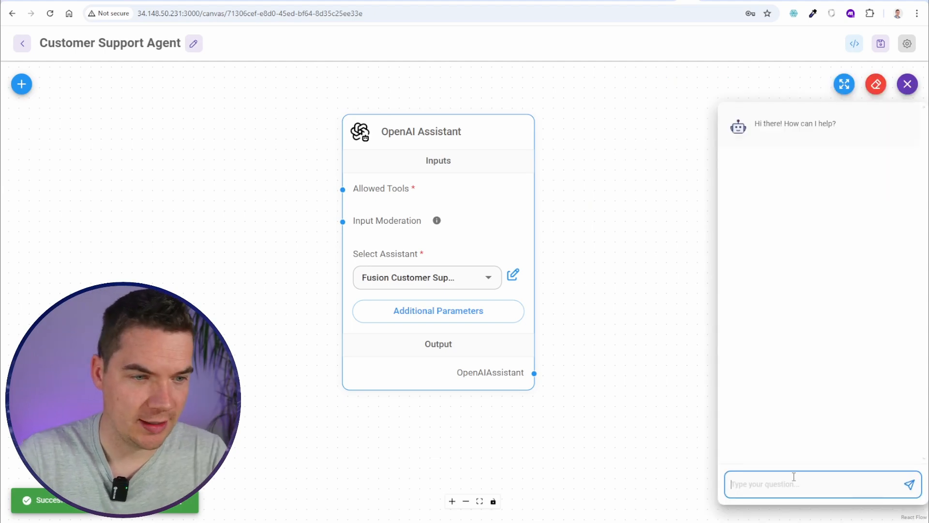
type("How much does")
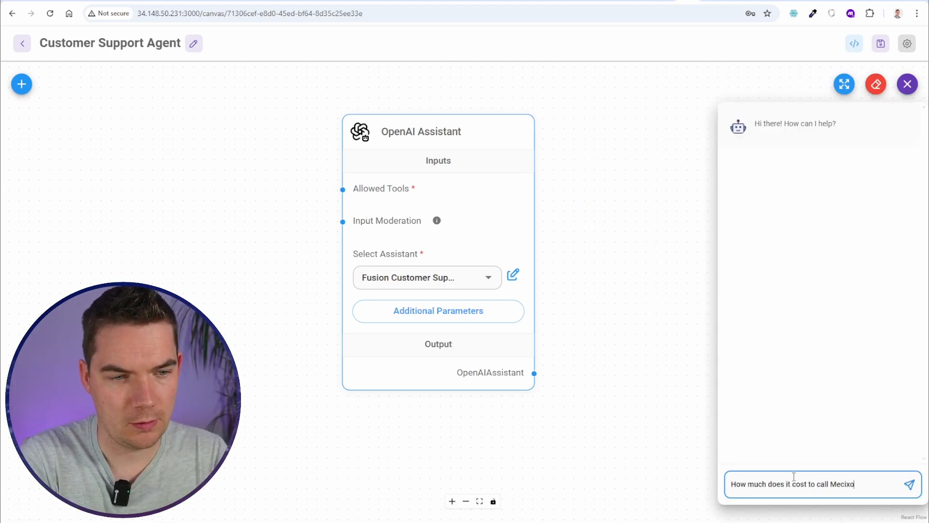
type("it cost to call Mecixo")
key("Return")
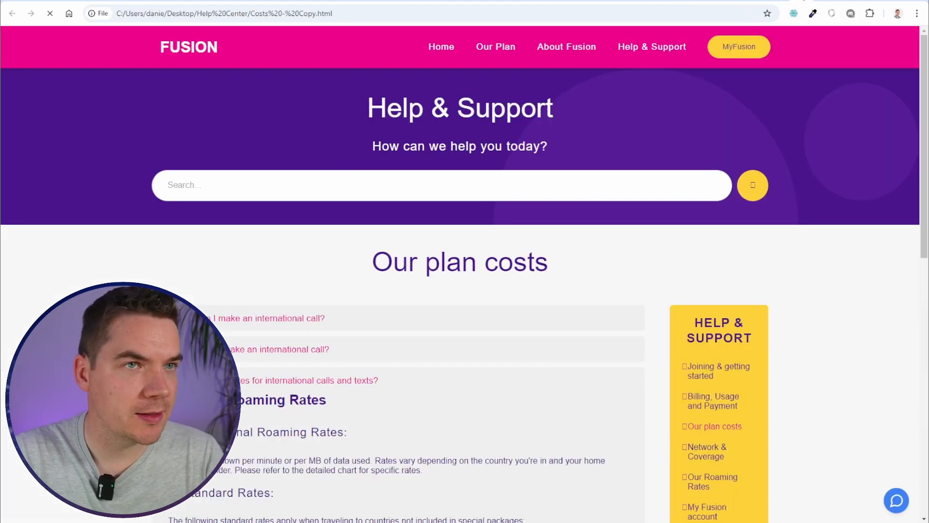
Scroll the Costs page to check the Updated Roaming Rates section under international rates
scroll(234, 253, "down", 3)
scroll(297, 280, "down", 3)
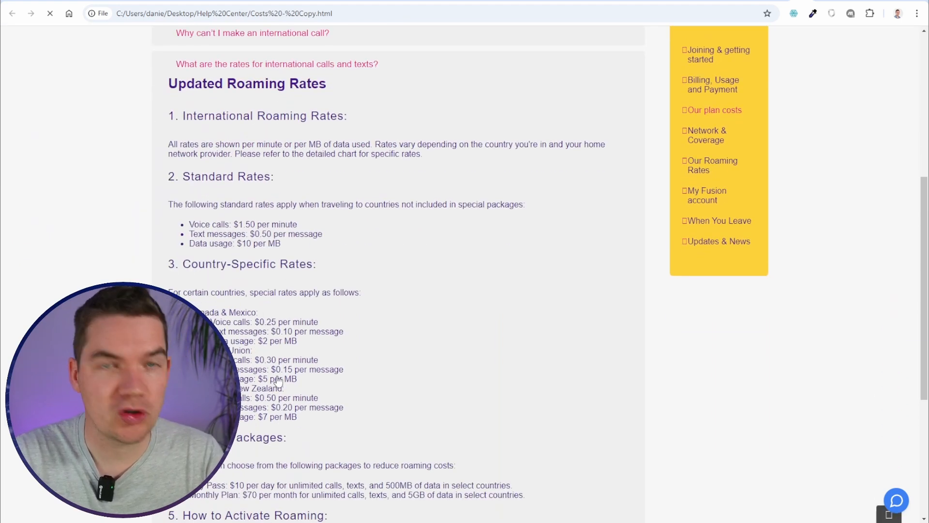
scroll(268, 388, "up", 1)
scroll(267, 390, "up", 4)
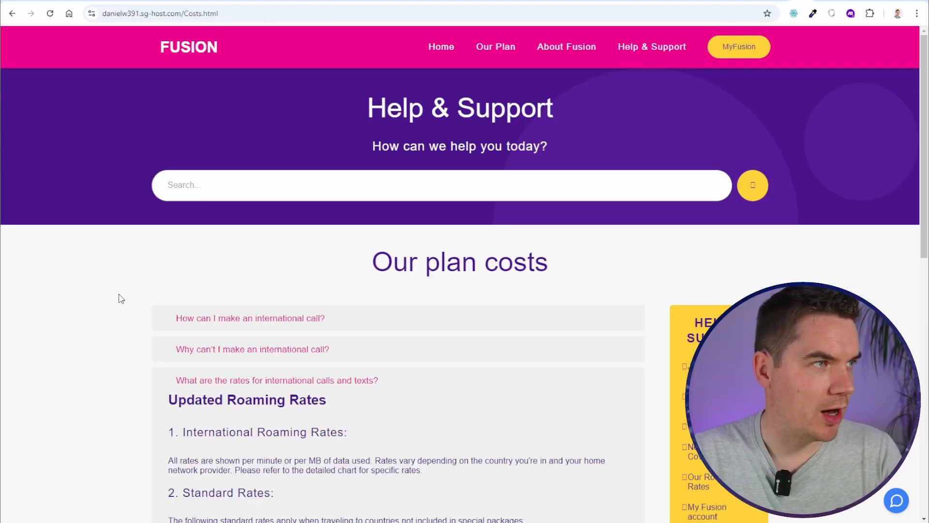
scroll(123, 341, "down", 3)
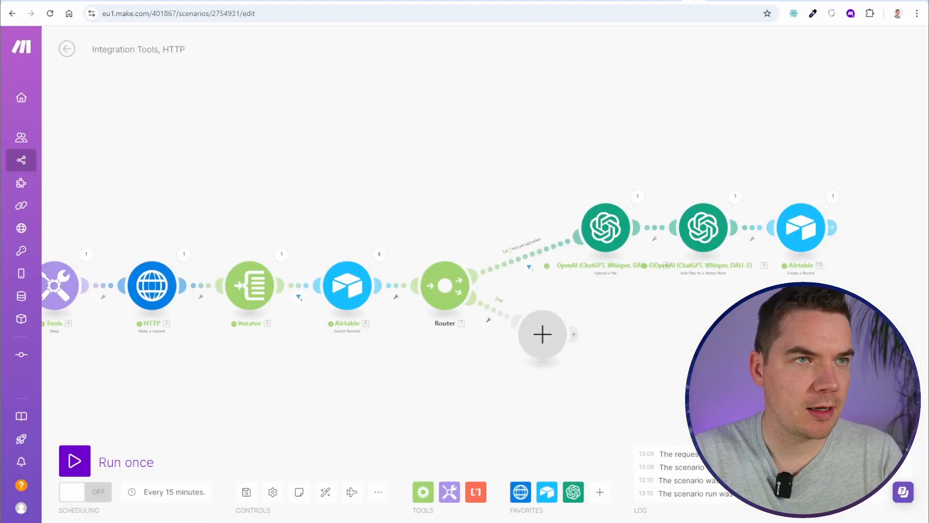
Add an Airtable Search Records module on route 2 using Fusion FAQs base and Table 1
scroll(568, 356, "up", 3)
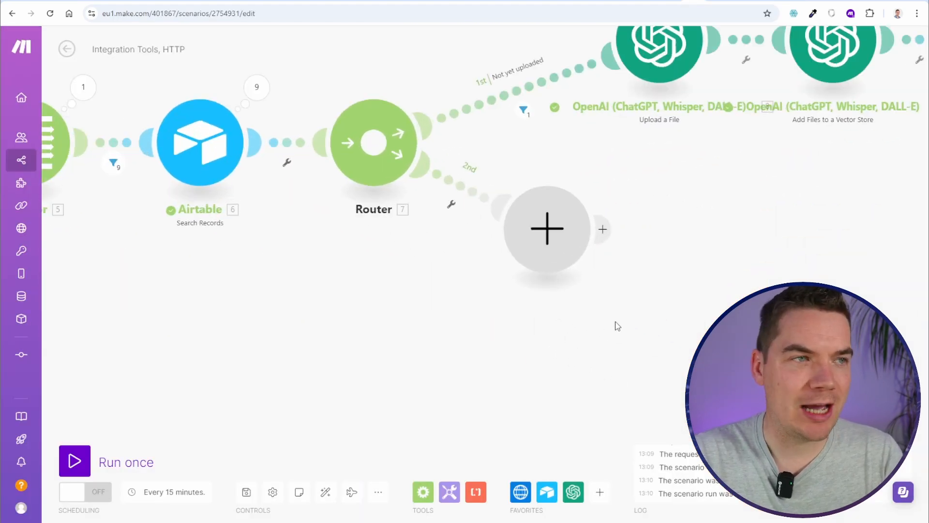
scroll(615, 327, "up", 2)
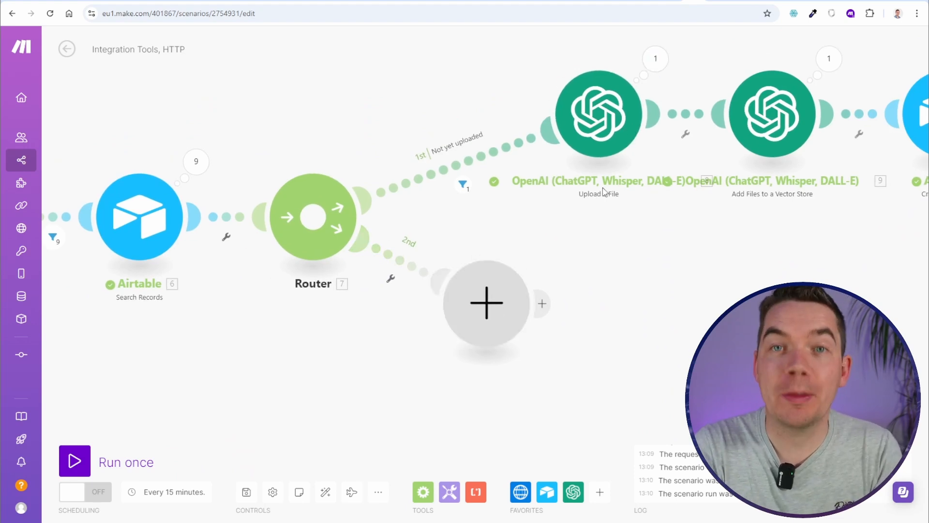
left_click_drag(511, 283, 549, 327)
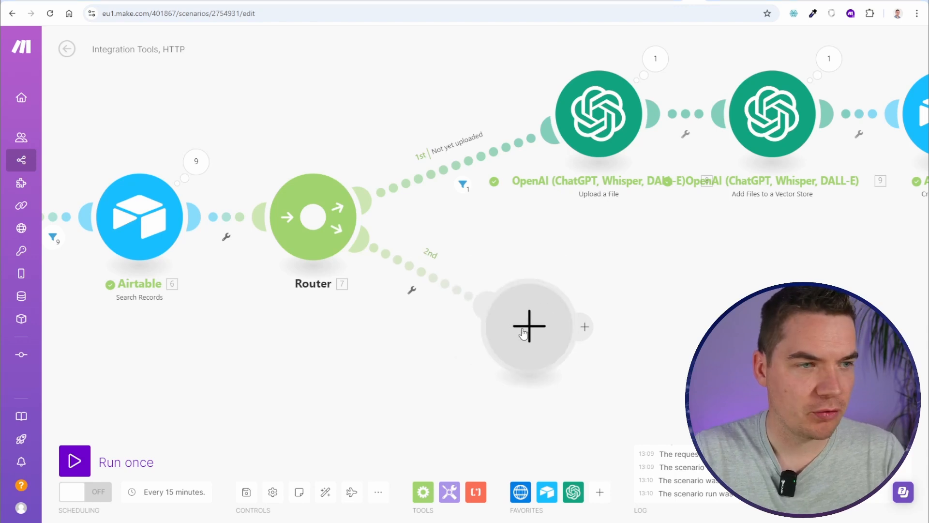
left_click(550, 327)
left_click(629, 264)
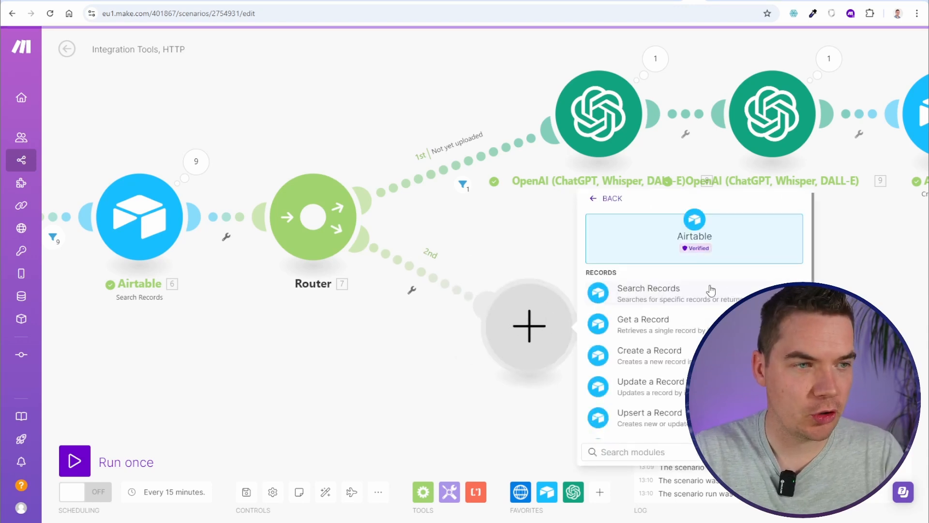
left_click(697, 290)
scroll(651, 419, "down", 2)
left_click(657, 502)
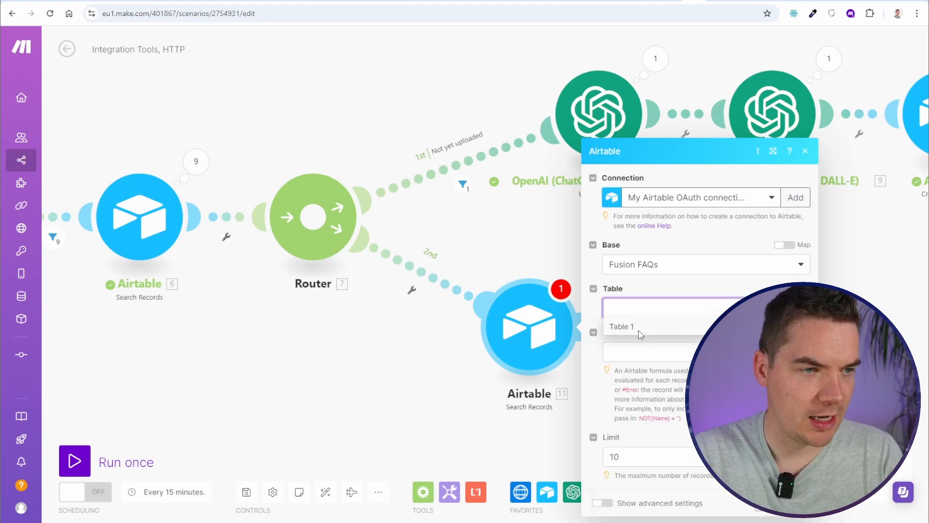
left_click(643, 331)
Enter the search formula AND({URL}=sourceURL,{Unique Hash}=sha256(markdown)) and save it
left_click(650, 356)
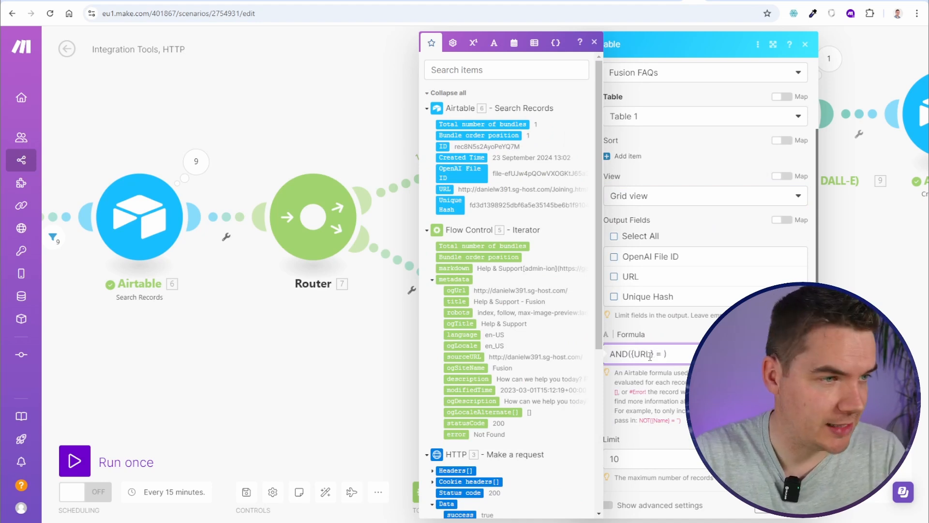
left_click(482, 357)
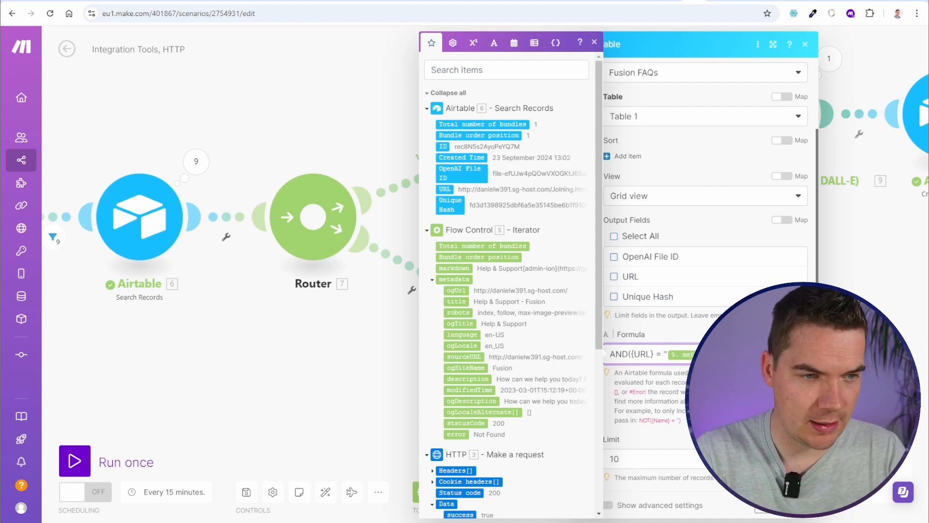
left_click(707, 1)
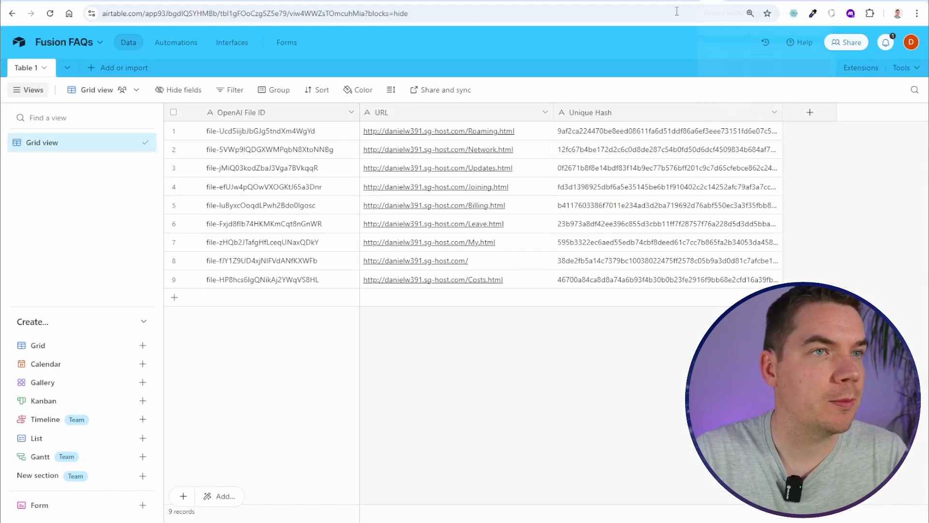
left_click(683, 1)
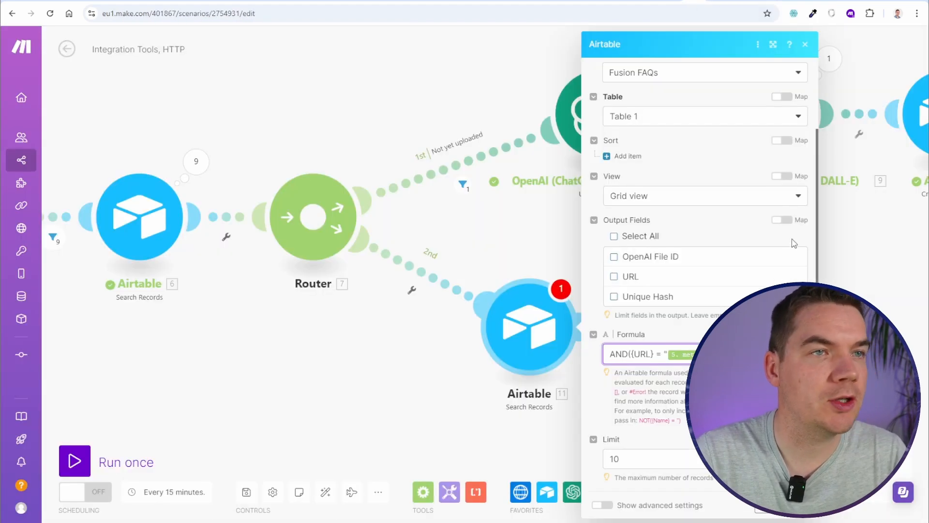
key("ctrl+v")
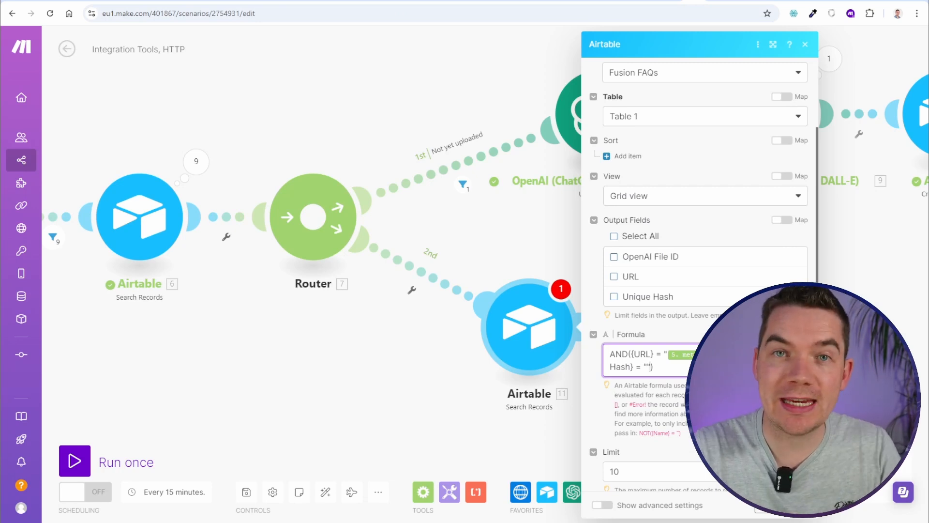
key("BackSpace")
key("BackSpace")
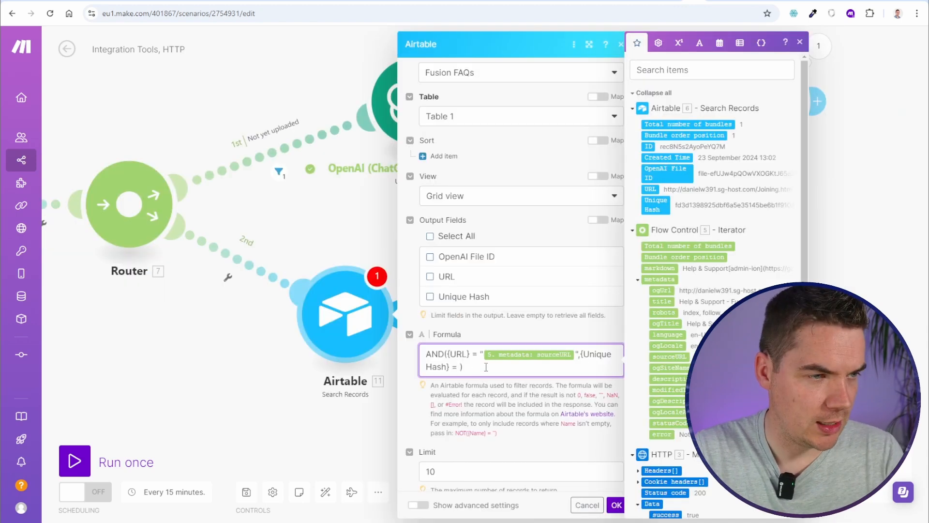
left_click(699, 43)
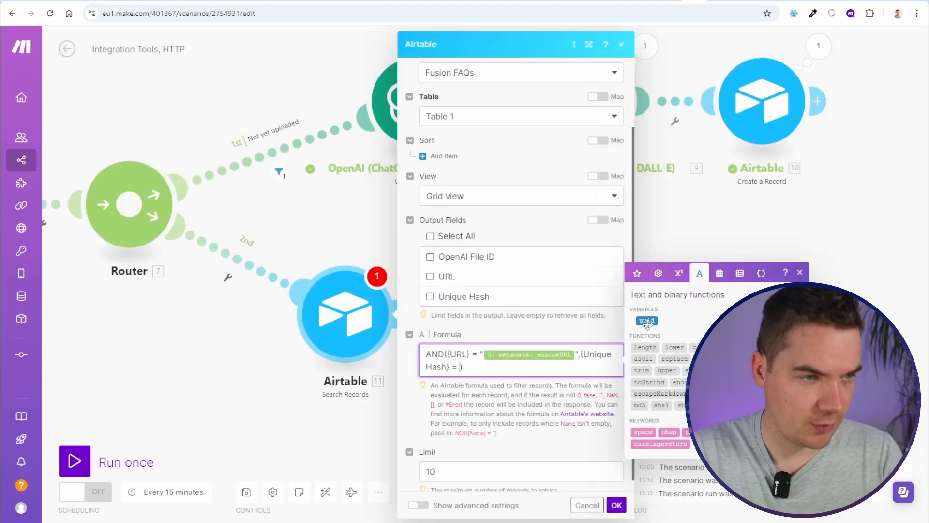
left_click_drag(692, 405, 494, 369)
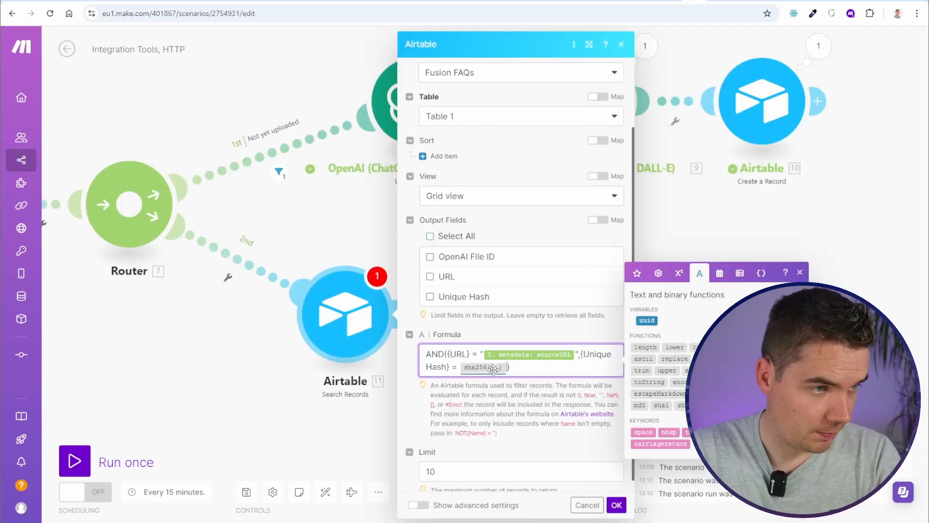
left_click(499, 369)
left_click(637, 273)
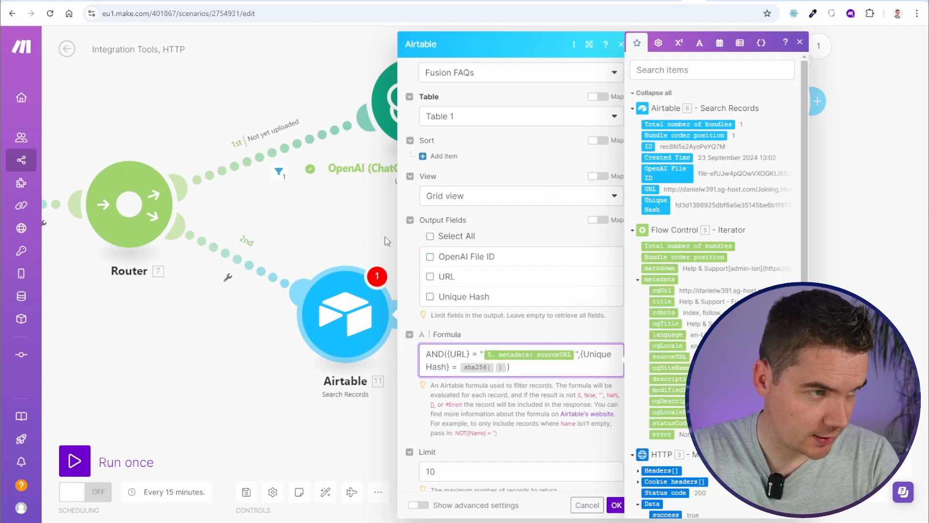
left_click(531, 268)
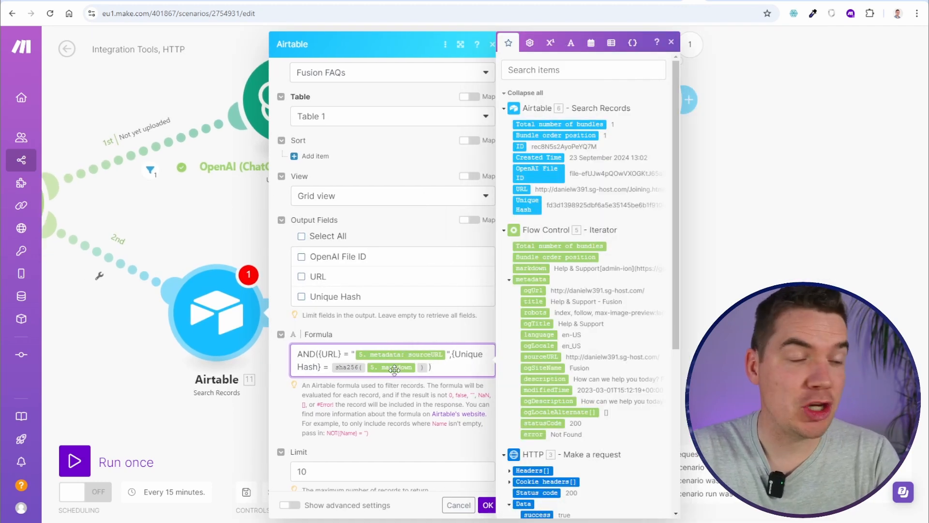
left_click(487, 505)
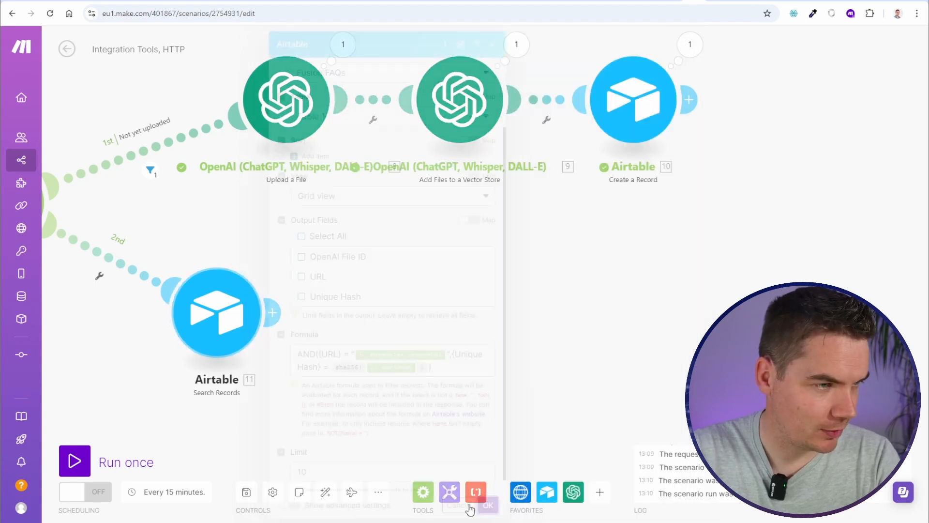
left_click_drag(321, 391, 383, 375)
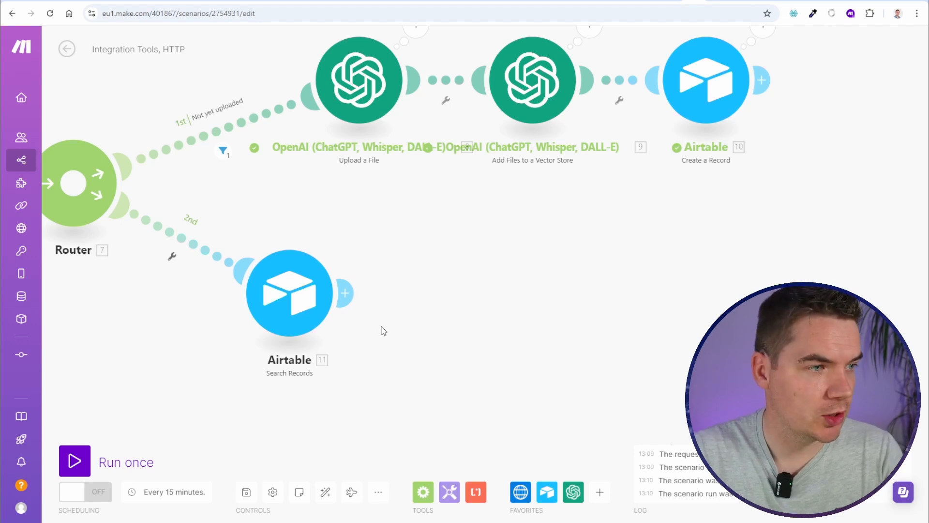
Add an OpenAI Make an API Call module after the Airtable search
left_click(384, 293)
left_click(566, 251)
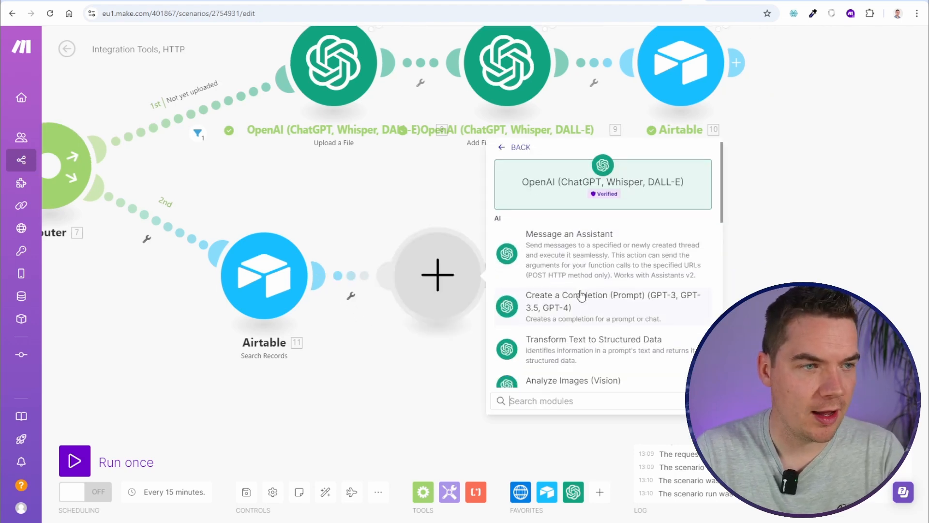
scroll(581, 297, "down", 5)
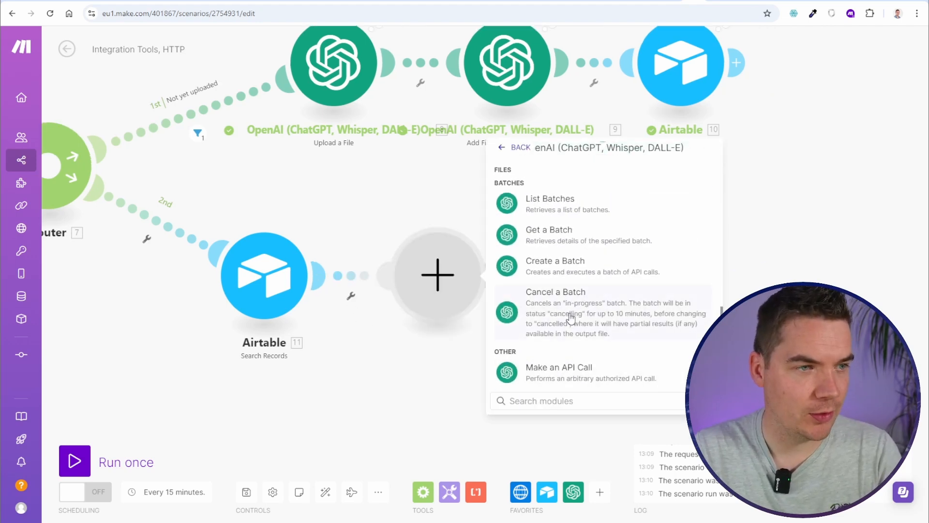
scroll(564, 373, "up", 10)
left_click(564, 396)
type("delete")
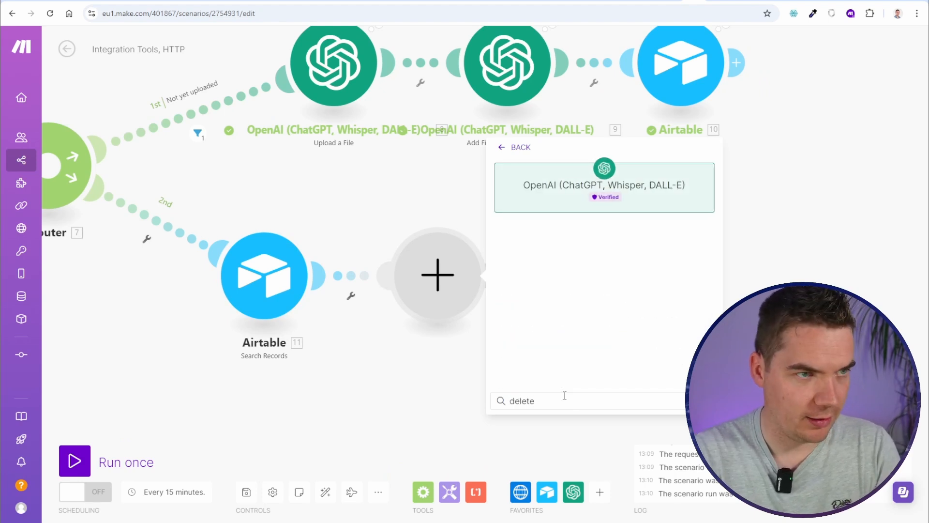
key("BackSpace")
key("BackSpace")
key("BackSpace")
key("BackSpace")
key("BackSpace")
key("BackSpace")
scroll(564, 396, "down", 10)
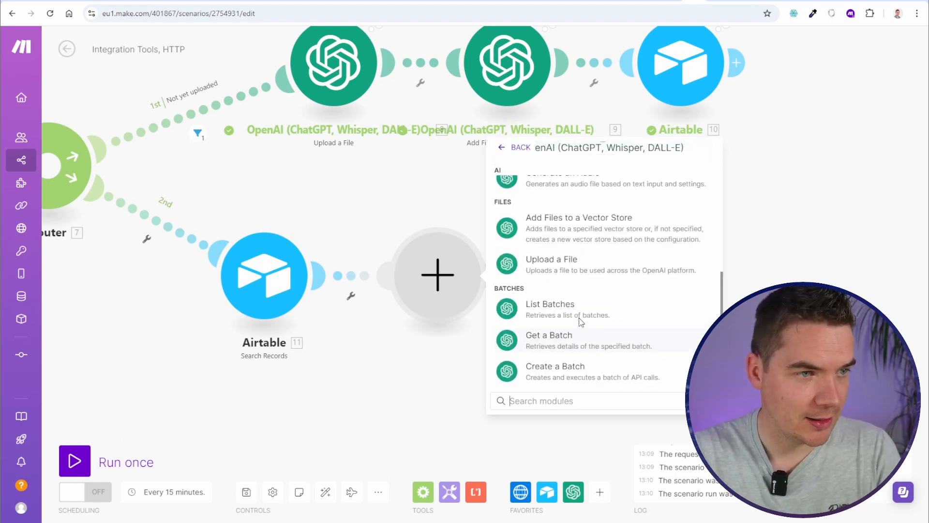
left_click(582, 369)
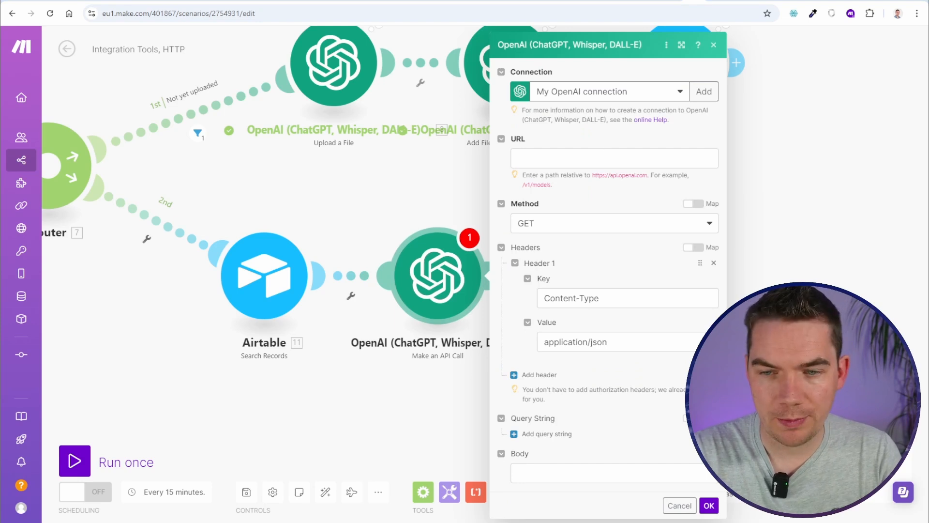
Set the call URL to /v1/files/ plus 6. OpenAI File ID with method DELETE
left_click(599, 159)
type("/v1/files/")
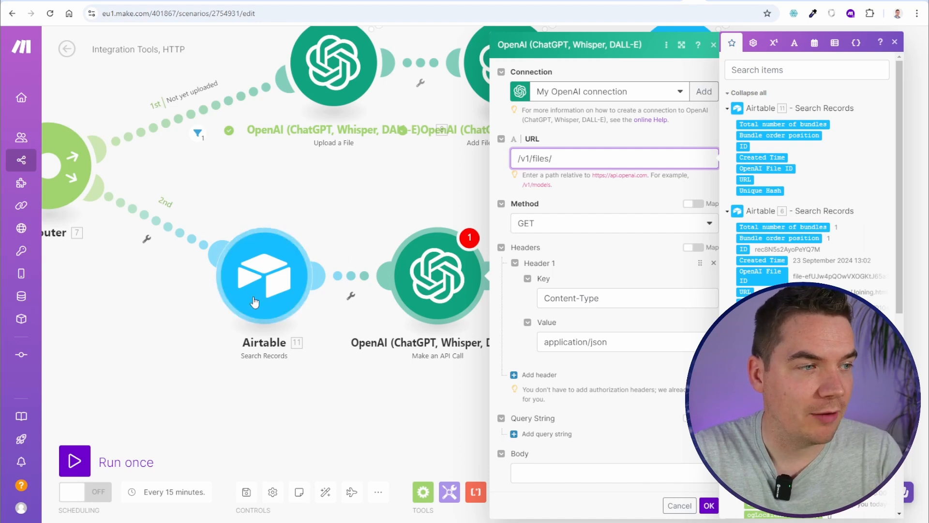
left_click_drag(198, 266, 525, 251)
left_click_drag(293, 289, 317, 314)
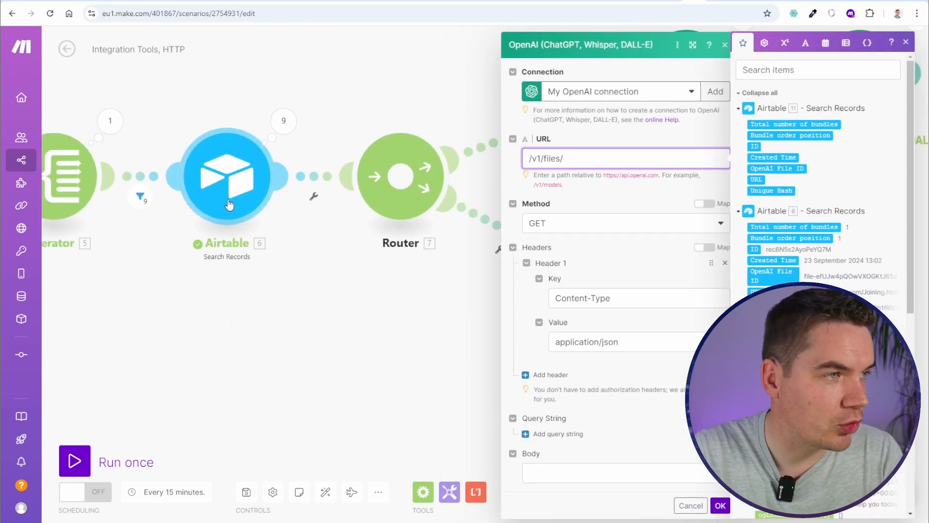
left_click_drag(414, 338, 180, 318)
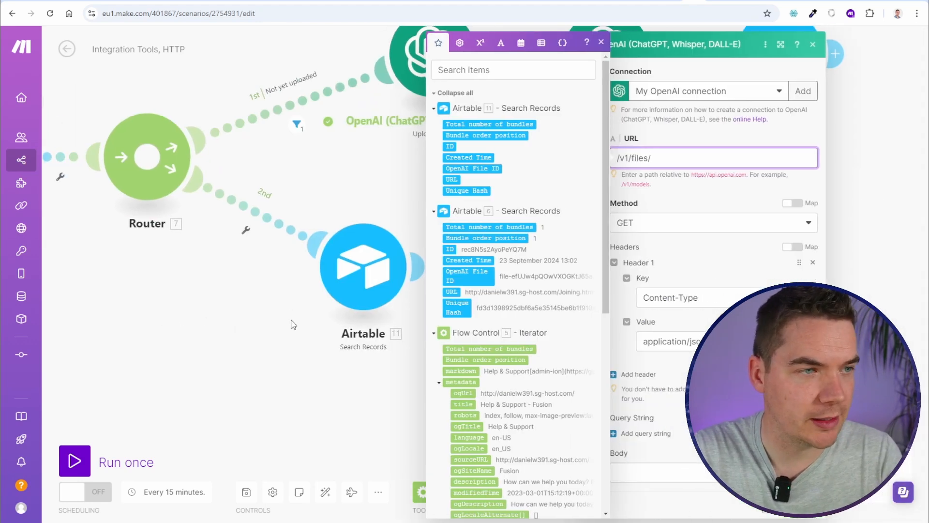
left_click(466, 274)
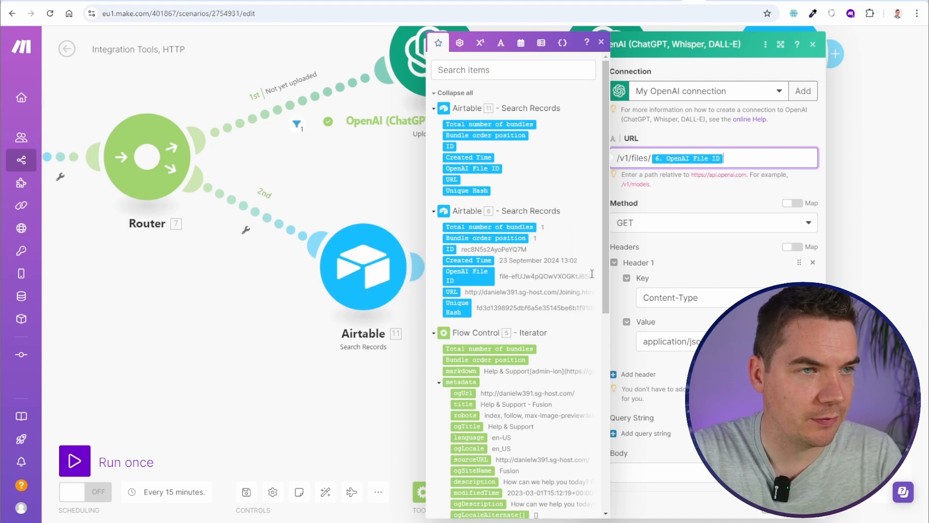
left_click(747, 199)
left_click(605, 223)
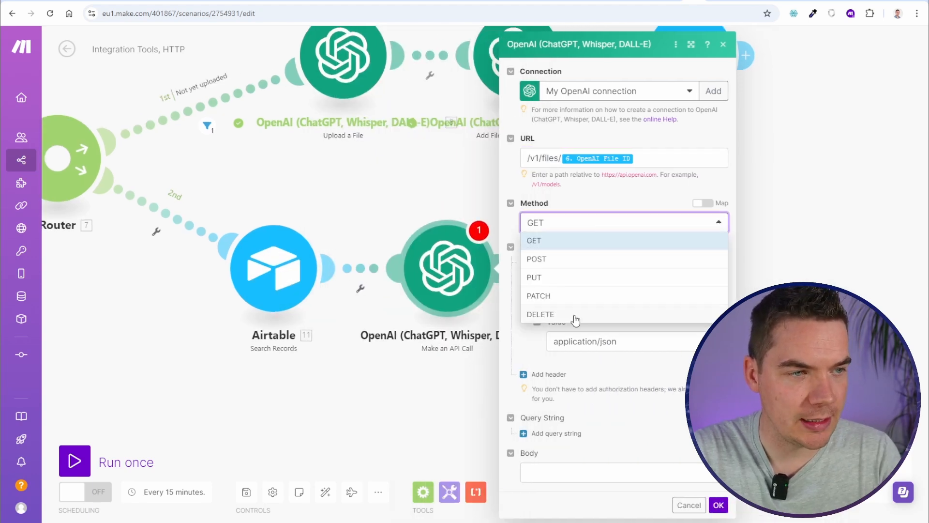
left_click(540, 315)
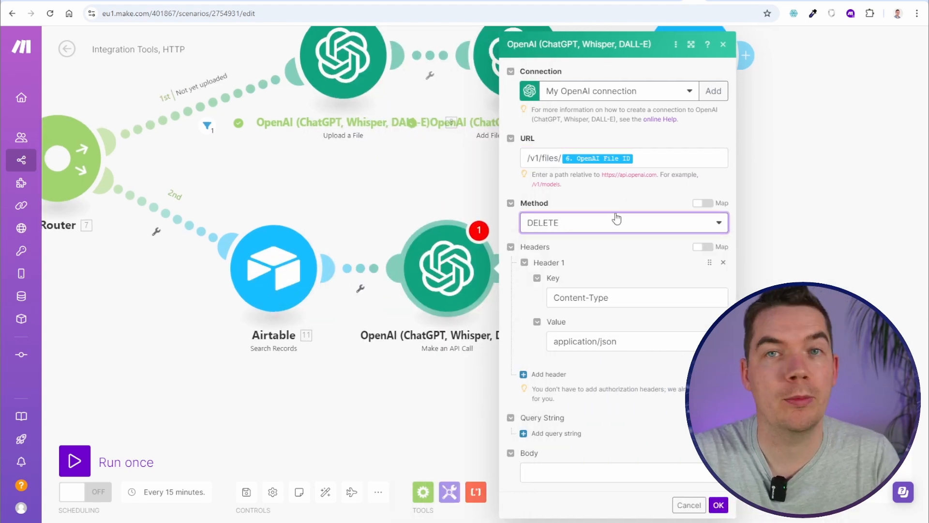
left_click(718, 504)
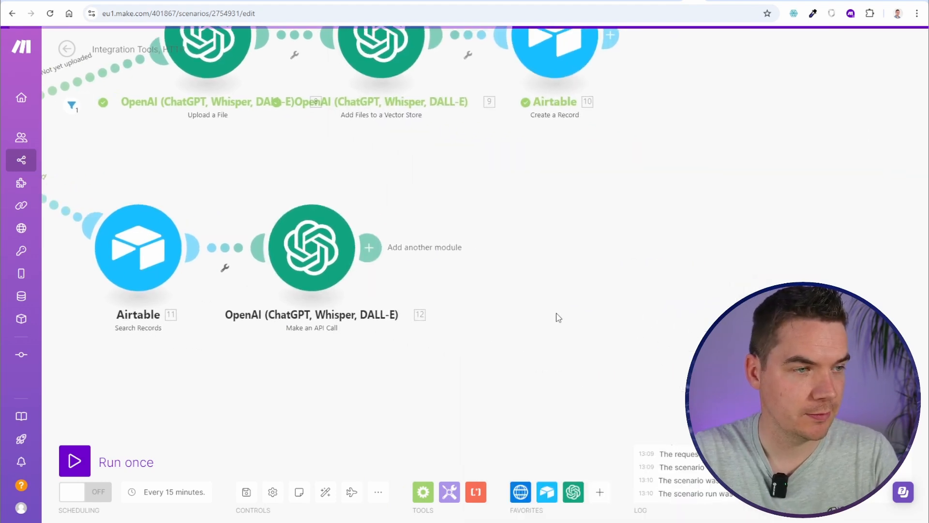
Rename the Airtable search module to 'Has the page changed?'
right_click(290, 240)
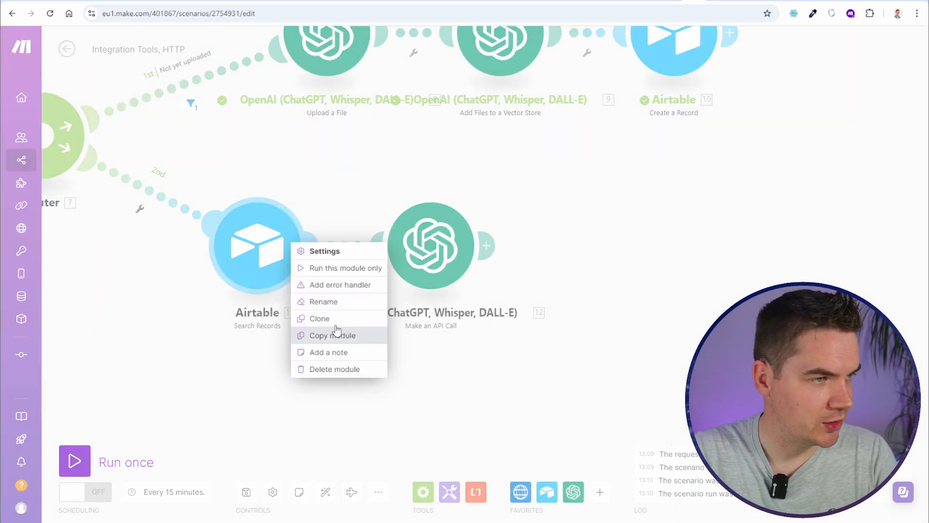
left_click(334, 301)
type("Has the page changed?")
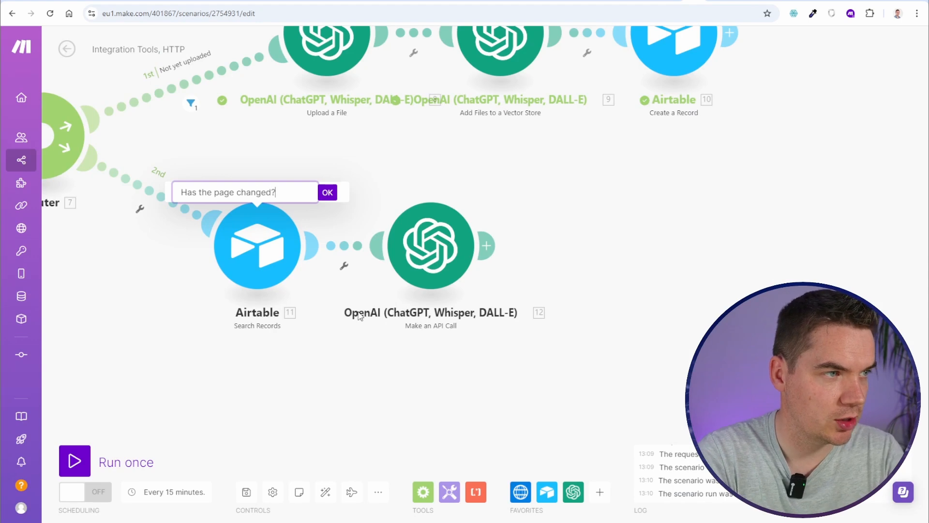
key("Return")
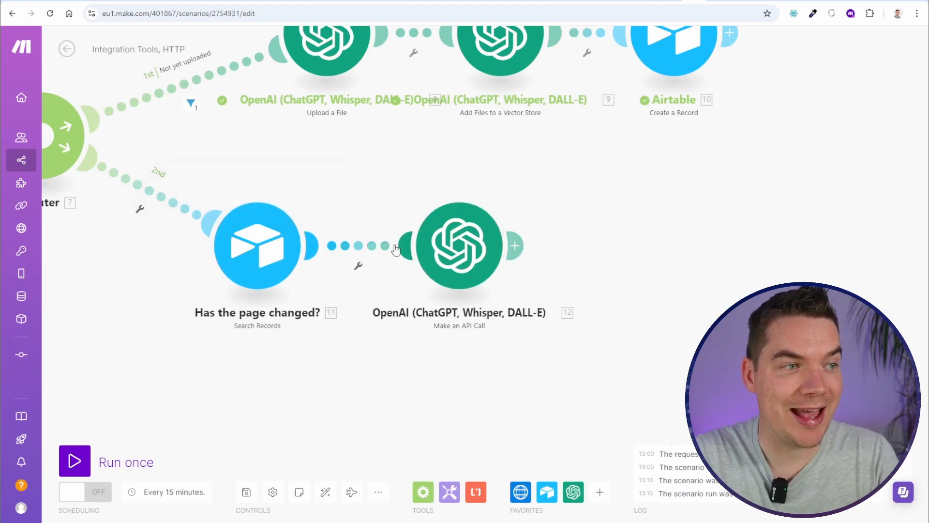
Add a filter passing only when Total number of bundles equals 1
left_click(358, 246)
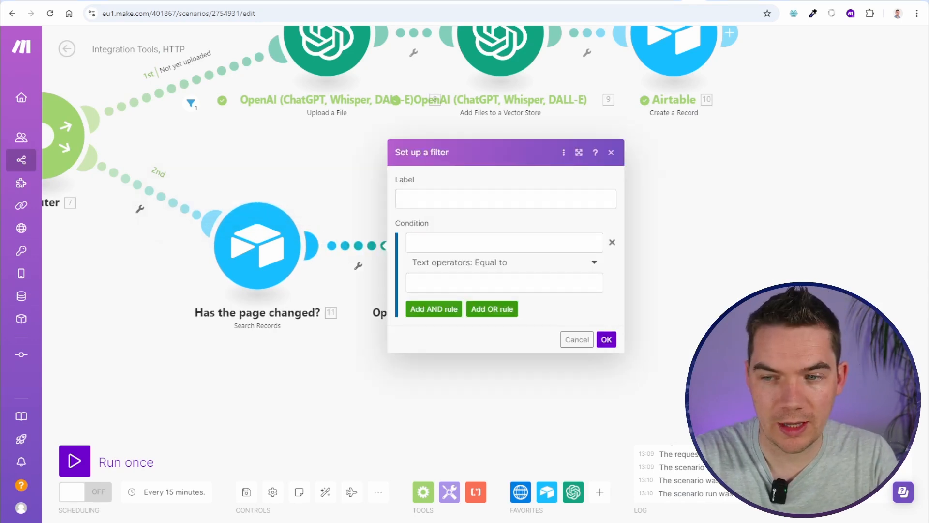
left_click(504, 242)
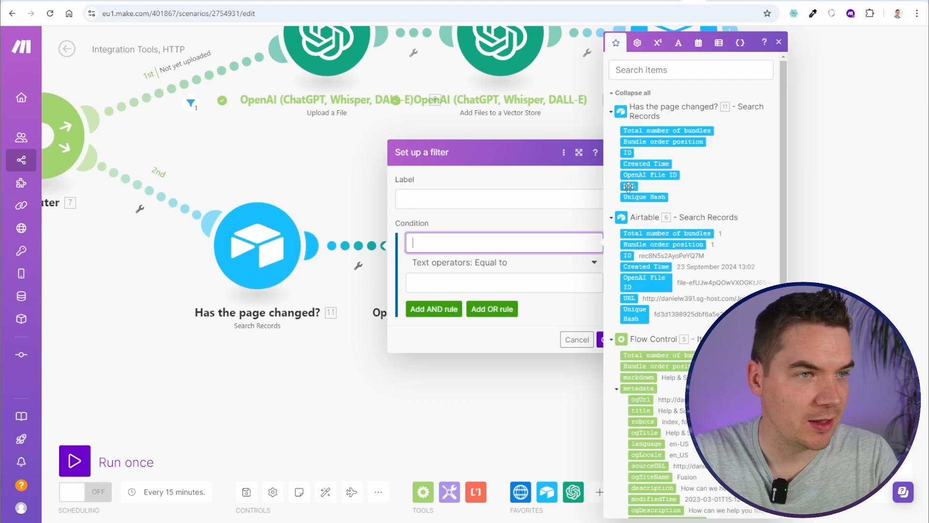
left_click(676, 131)
left_click(475, 275)
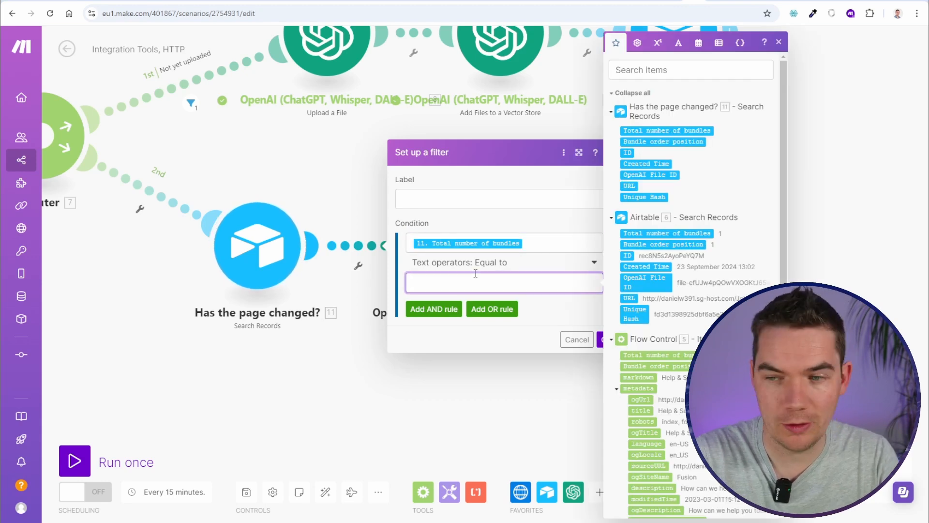
type("1")
left_click(600, 339)
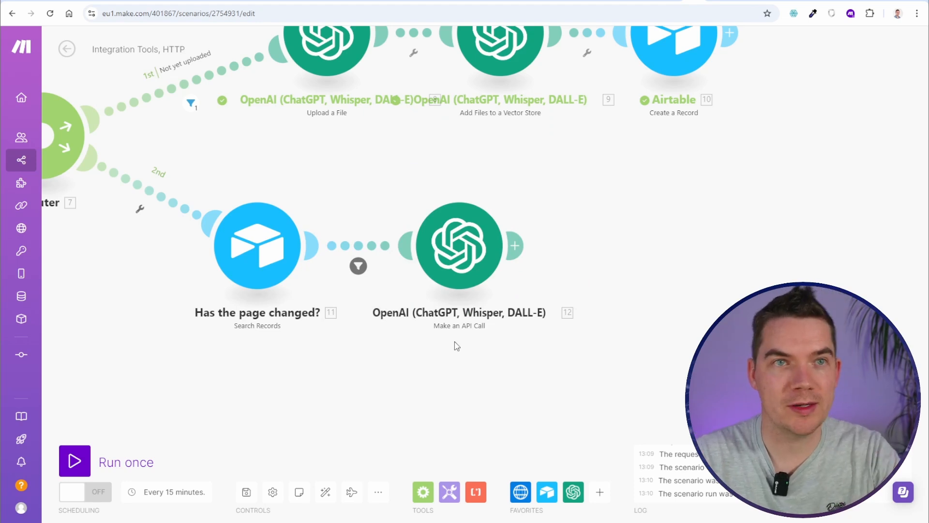
Rename the OpenAI API-call module to 'Delete the File'
right_click(471, 243)
left_click(527, 294)
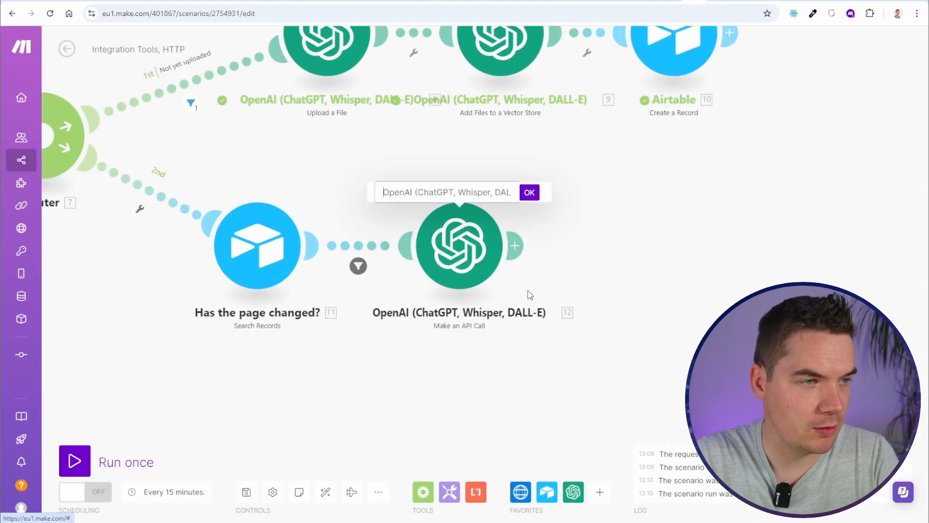
type("Delte t")
key("ctrl+a")
type("De")
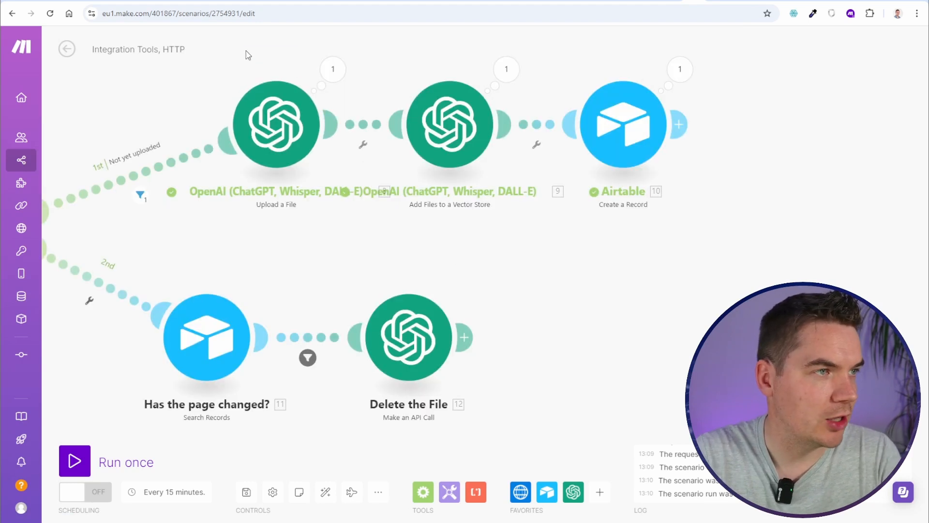
left_click_drag(243, 47, 691, 204)
Copy the Upload a File, Add Files to a Vector Store and Create a Record modules and paste them
left_click(481, 235)
left_click_drag(347, 230, 366, 279)
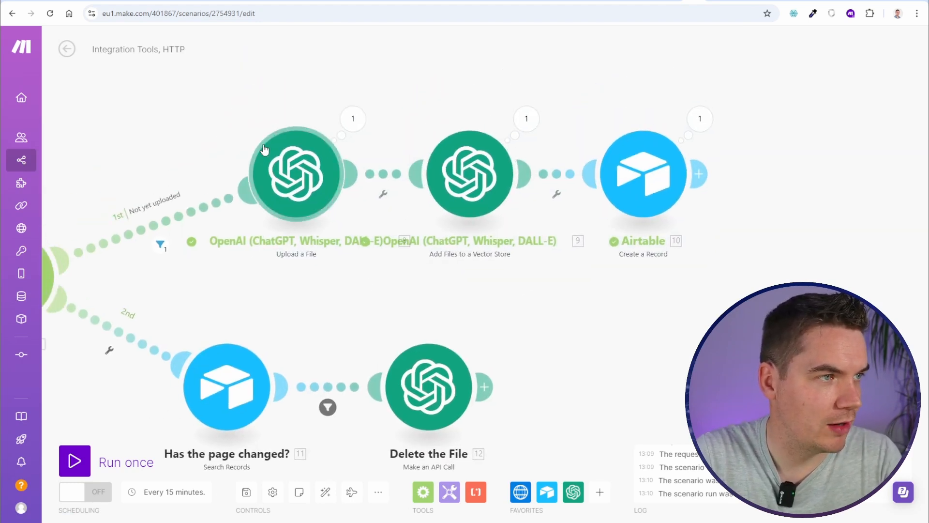
left_click_drag(212, 81, 806, 288)
right_click(468, 161)
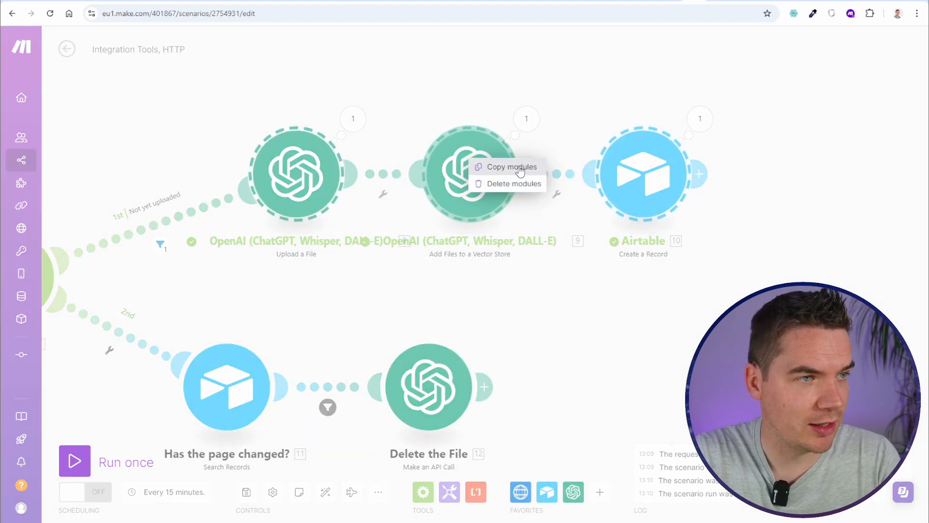
left_click(503, 166)
left_click_drag(614, 284, 435, 167)
right_click(419, 210)
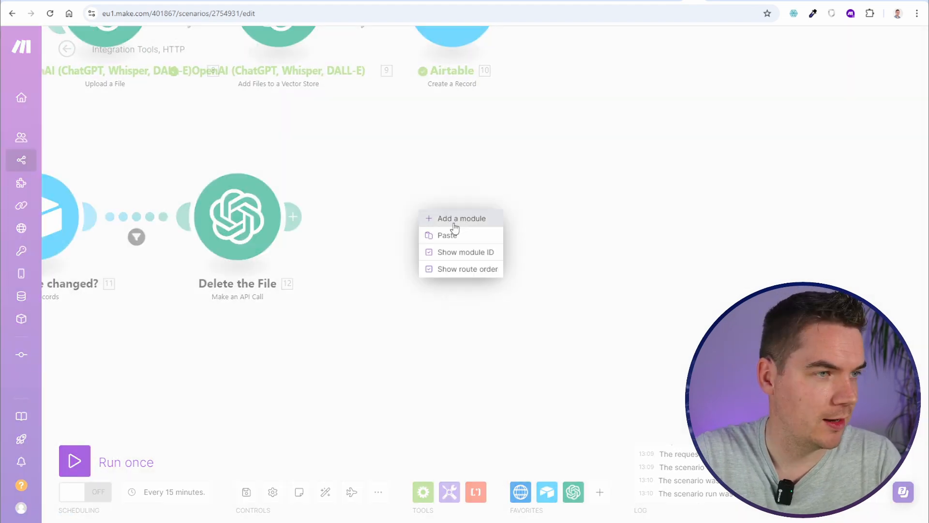
left_click(458, 234)
Connect the pasted modules after 'Delete the File' and line them up
left_click_drag(794, 375, 494, 295)
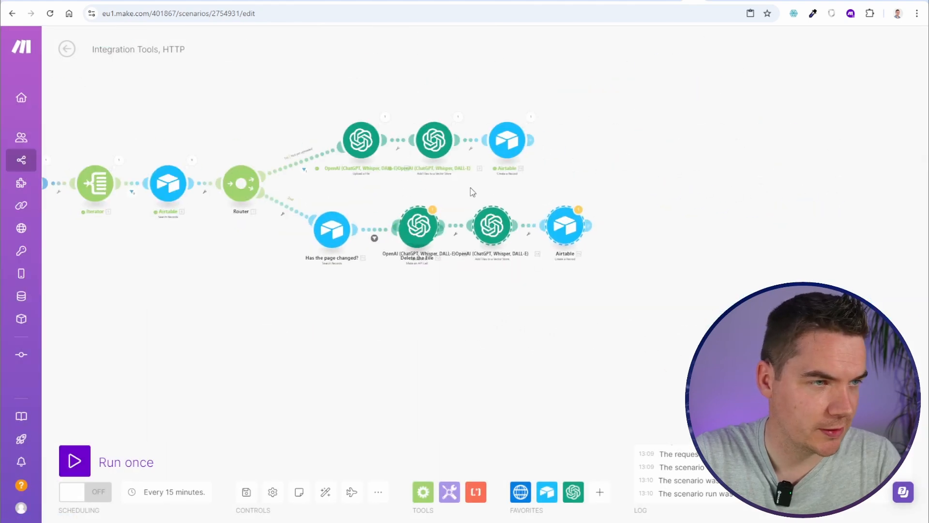
left_click_drag(487, 220, 572, 230)
scroll(507, 281, "up", 3)
left_click_drag(455, 289, 436, 340)
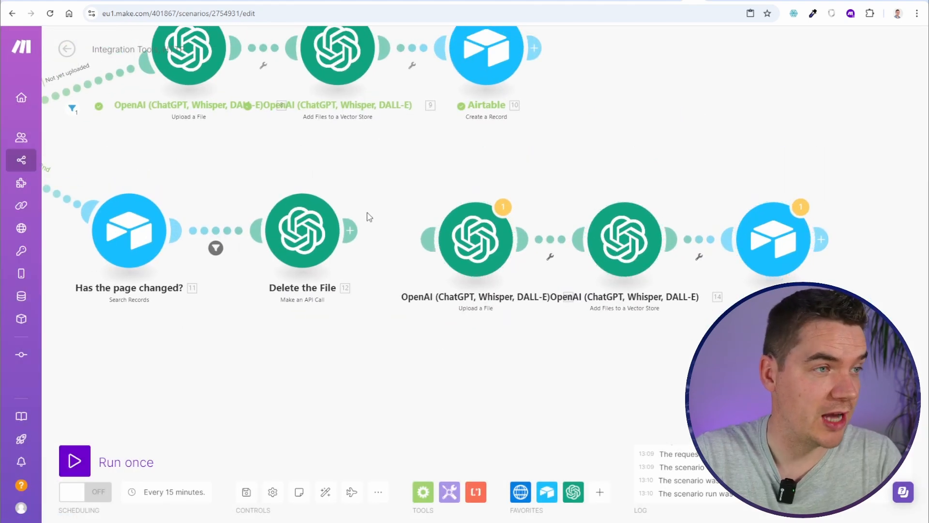
left_click_drag(350, 230, 437, 264)
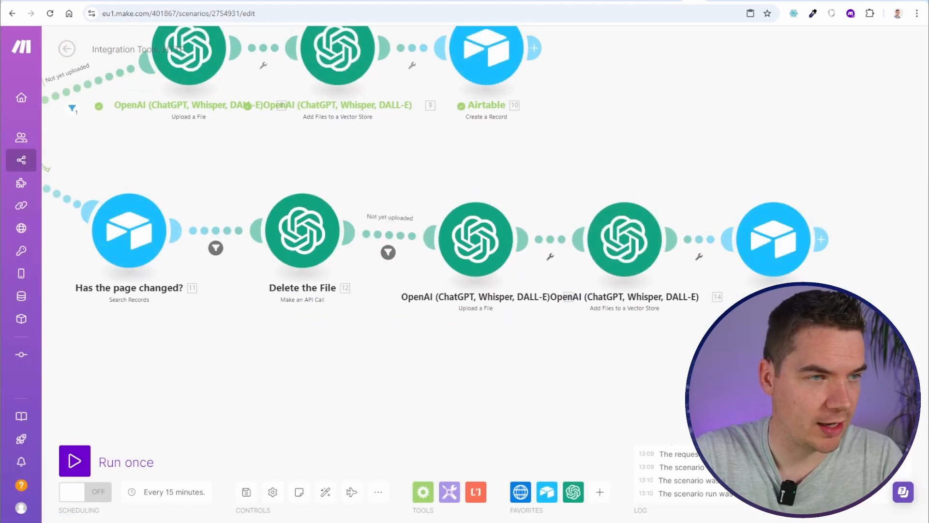
left_click_drag(835, 315, 456, 177)
left_click_drag(496, 255, 490, 246)
Remove the copied filter condition on the new link and review the pasted modules' settings
left_click(387, 248)
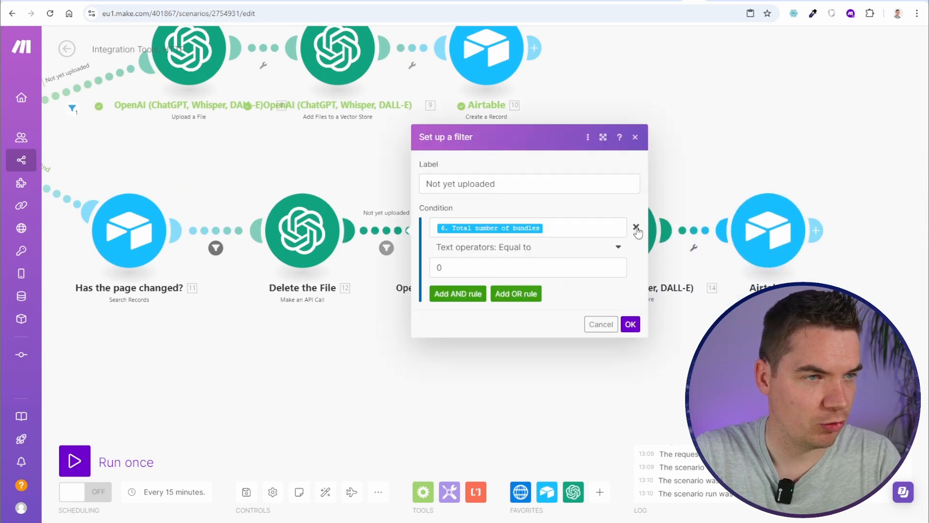
left_click(637, 227)
left_click(630, 323)
left_click(471, 264)
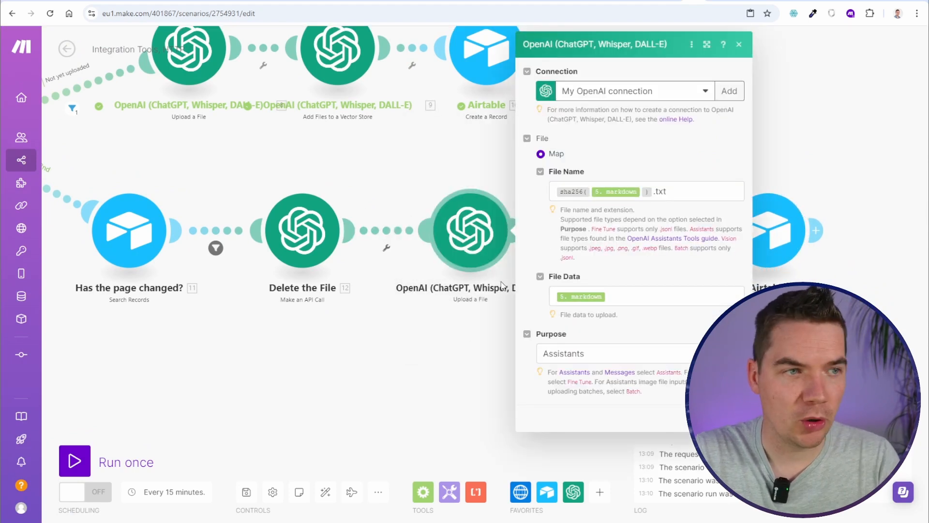
left_click(427, 374)
scroll(308, 252, "right", 5)
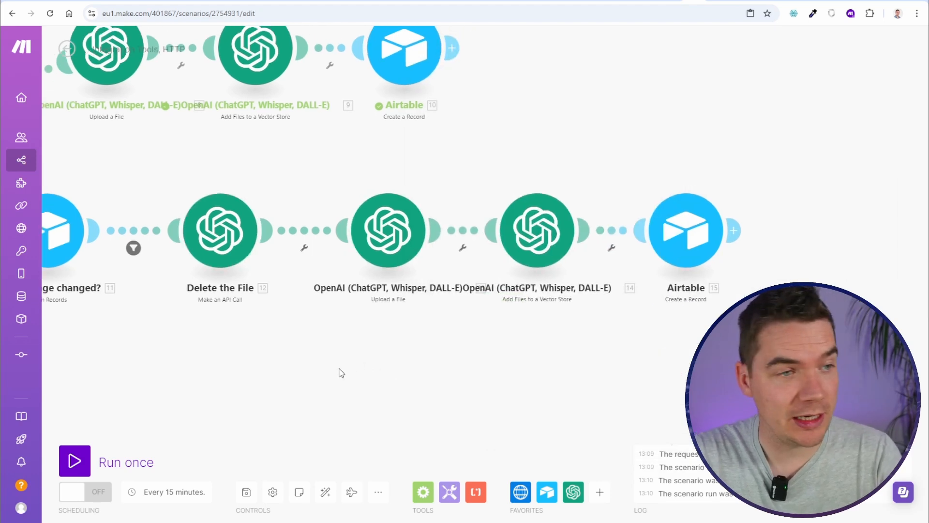
left_click(448, 244)
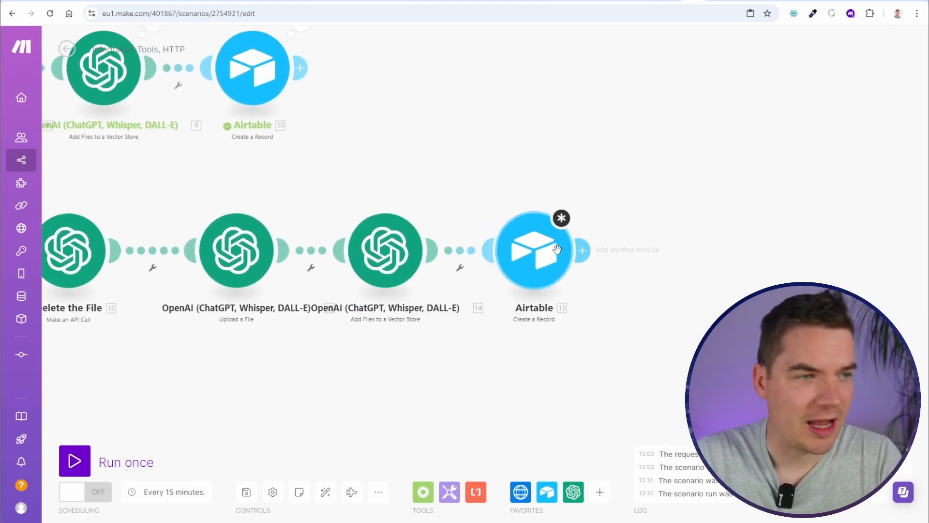
Replace Create a Record with an Airtable Update a Record module on Fusion FAQs Table 1
right_click(537, 248)
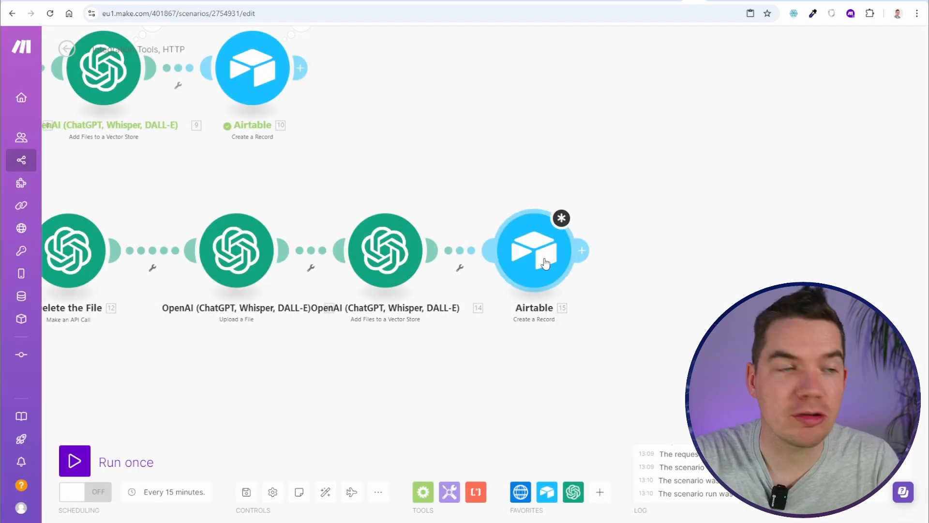
right_click(545, 263)
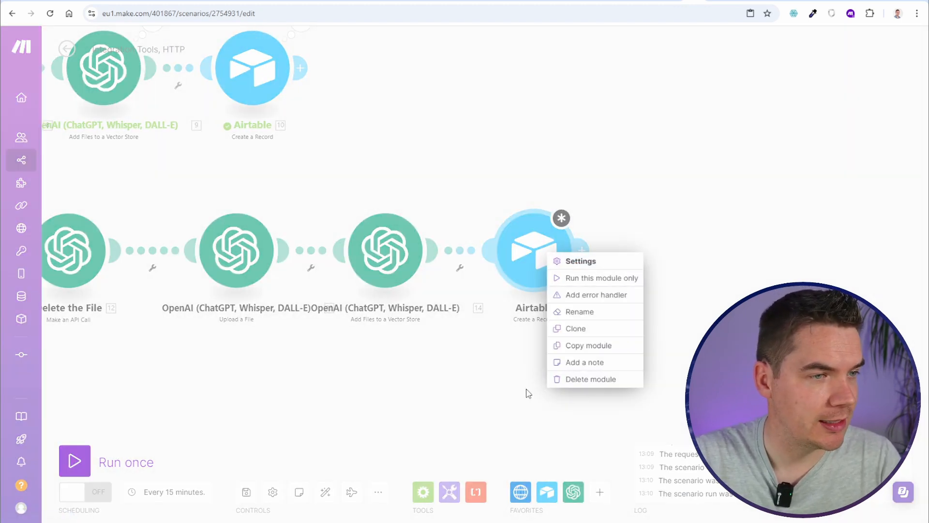
left_click(573, 382)
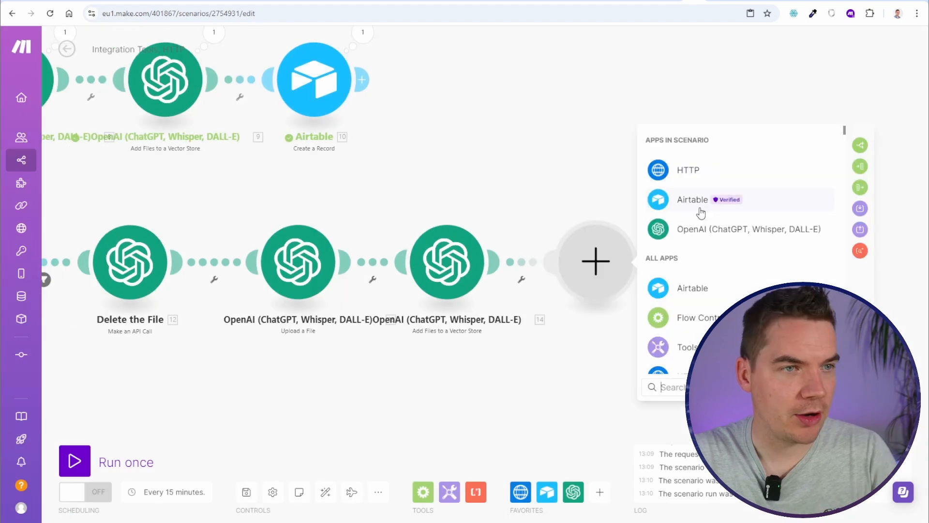
left_click(699, 208)
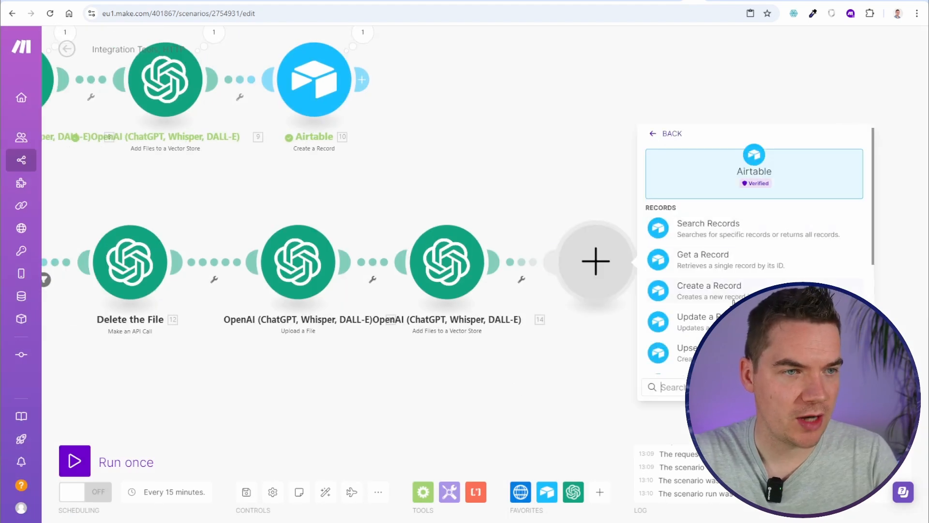
left_click(459, 293)
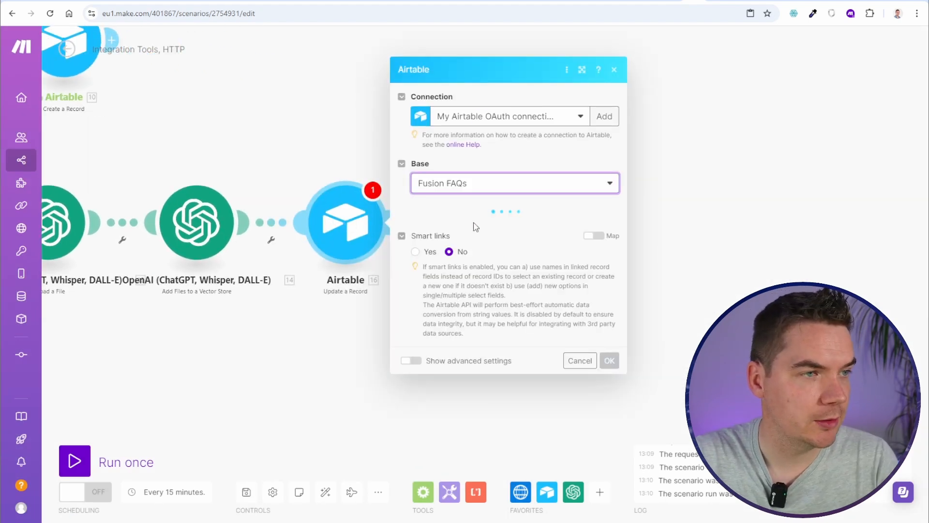
left_click(460, 226)
left_click(459, 245)
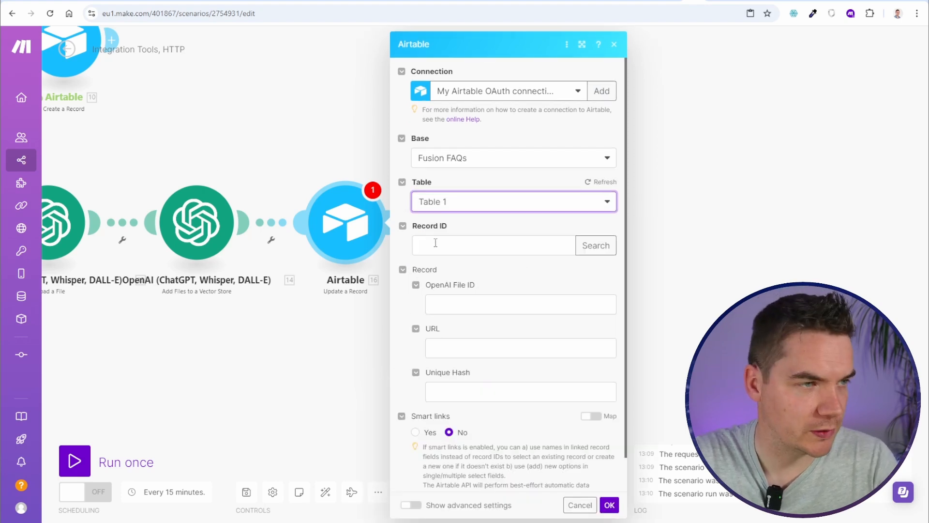
left_click_drag(247, 162, 494, 176)
scroll(455, 169, "down", 3)
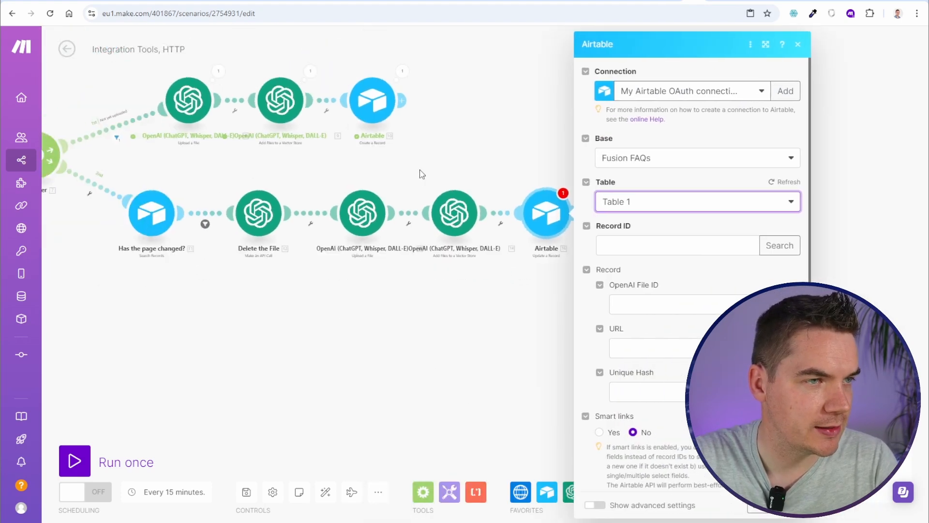
left_click_drag(406, 169, 569, 204)
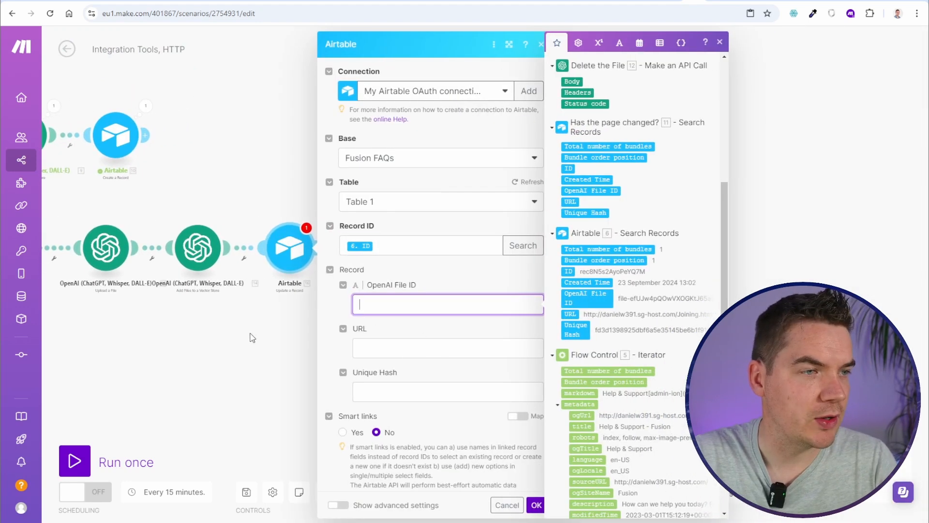
scroll(571, 247, "up", 2)
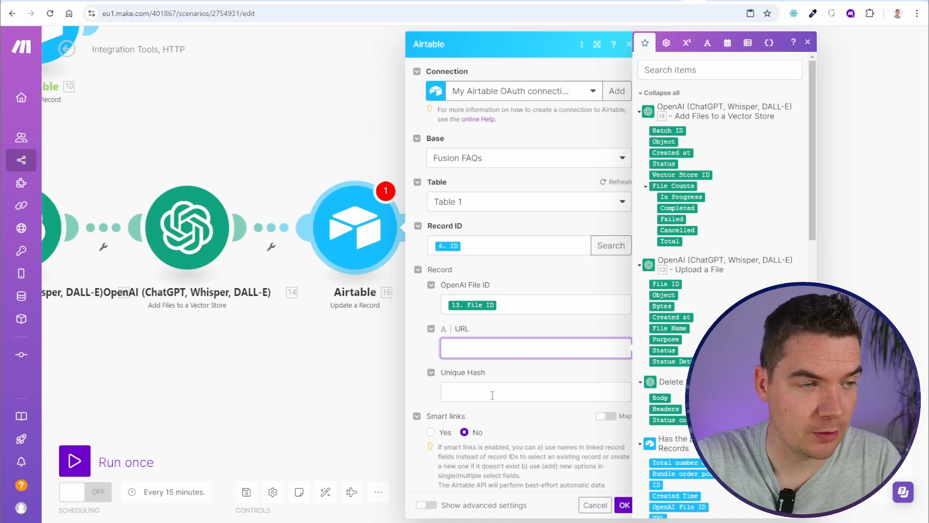
Map Unique Hash to sha256(5. markdown) and save the scenario
left_click(492, 396)
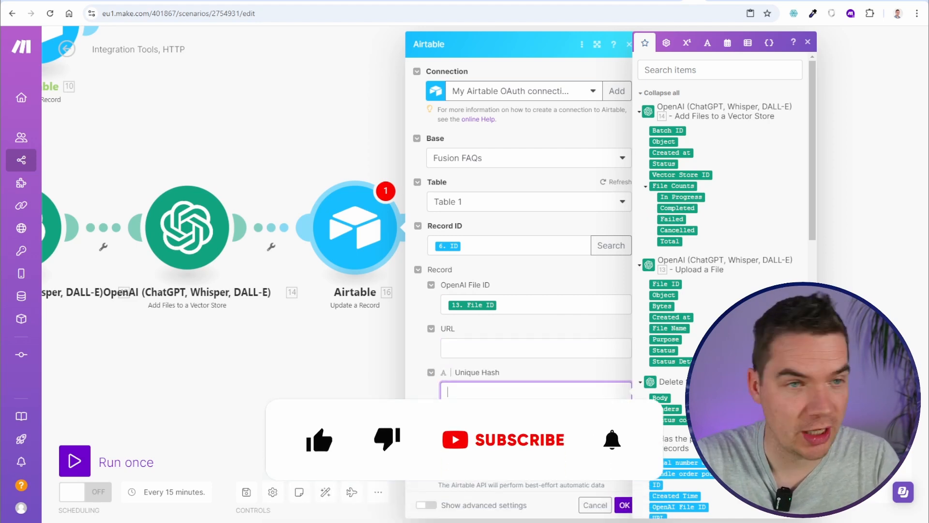
left_click_drag(339, 116, 221, 125)
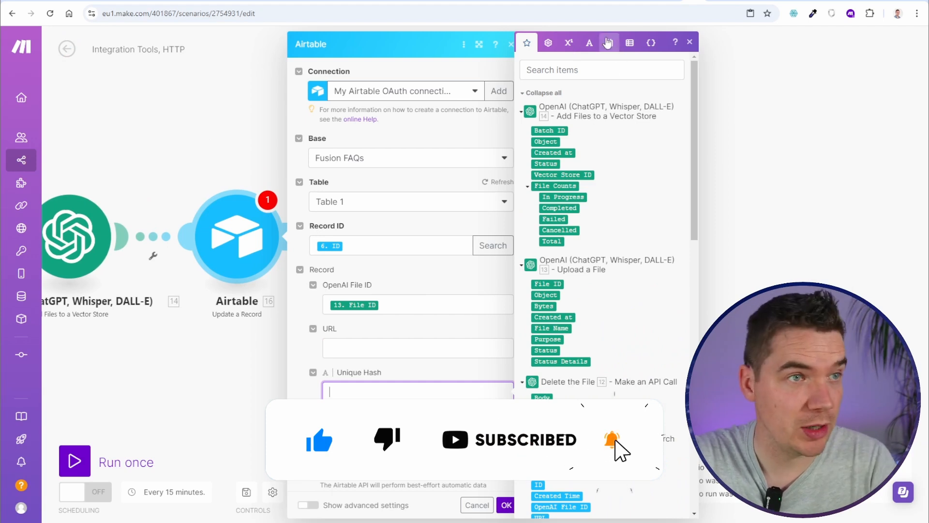
left_click(589, 42)
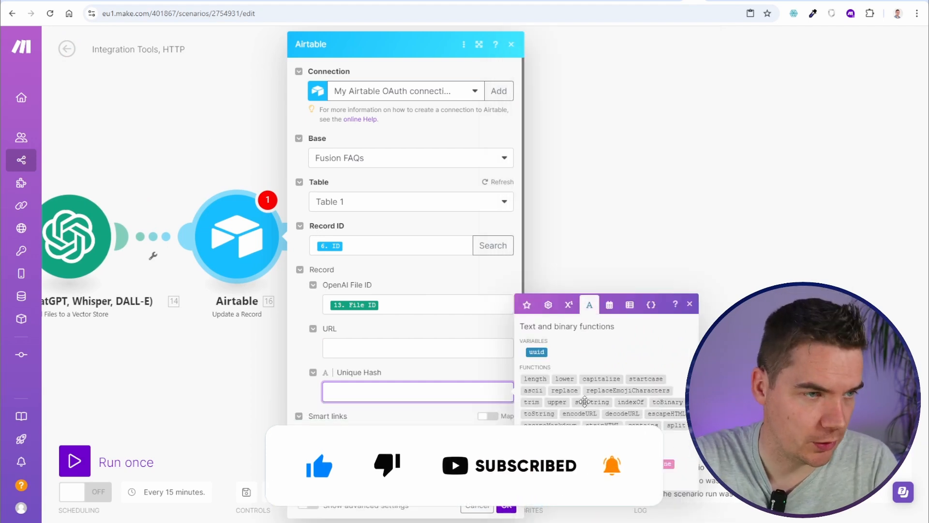
left_click(578, 436)
left_click(364, 392)
left_click(526, 305)
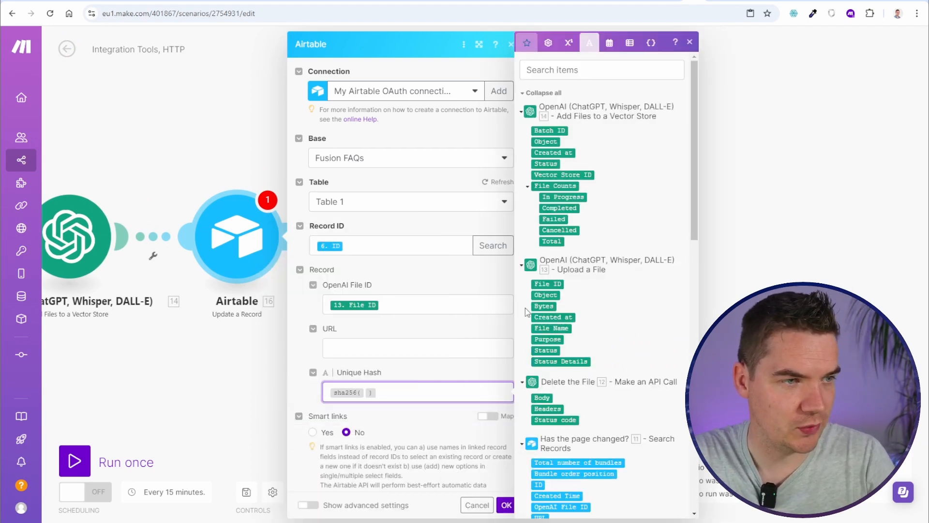
scroll(591, 307, "down", 2)
left_click(506, 505)
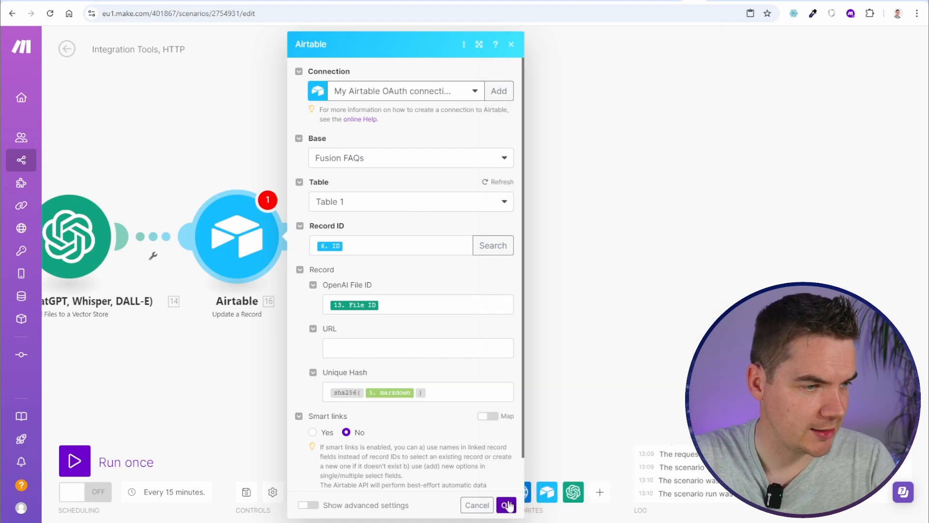
scroll(234, 381, "down", 2)
left_click_drag(234, 382, 325, 365)
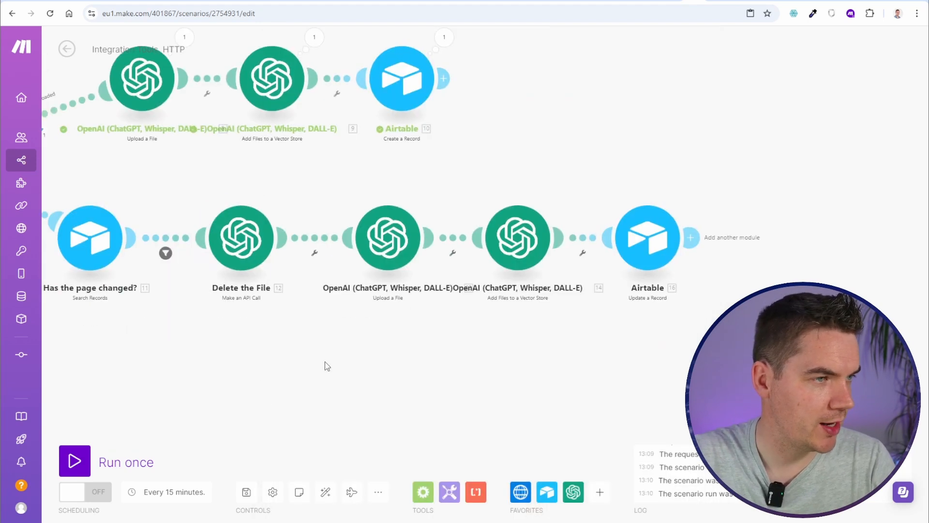
scroll(325, 365, "down", 1)
key("ctrl+s")
left_click_drag(295, 394, 383, 394)
scroll(317, 210, "up", 2)
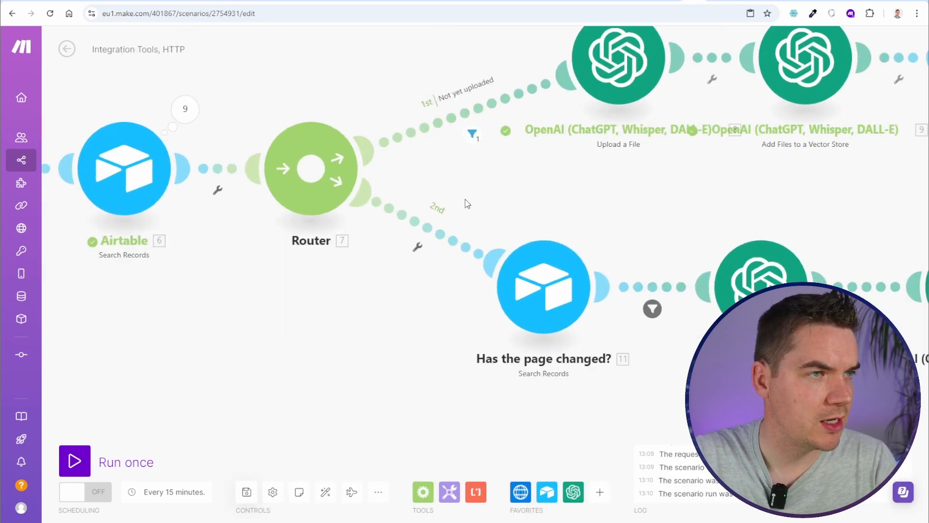
Inspect the Not yet uploaded route's filter operators, leaving it unchanged
left_click(426, 127)
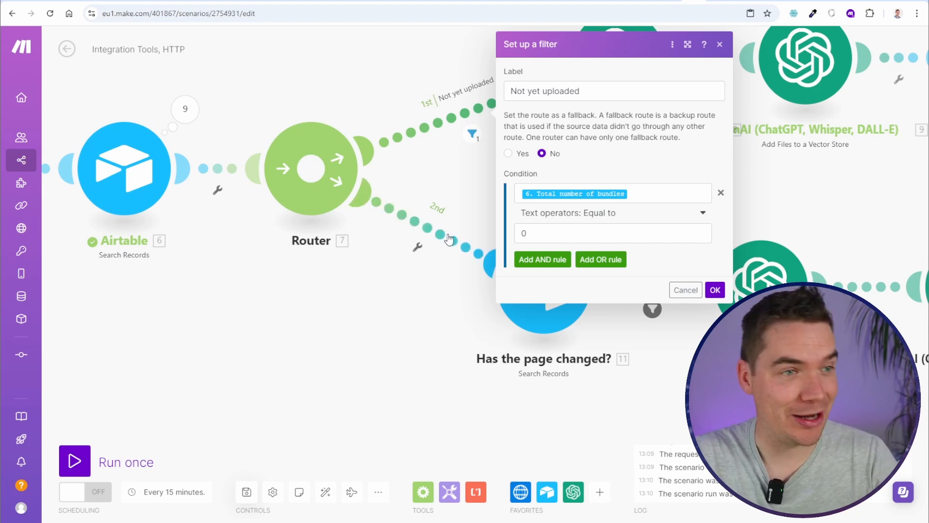
left_click(603, 216)
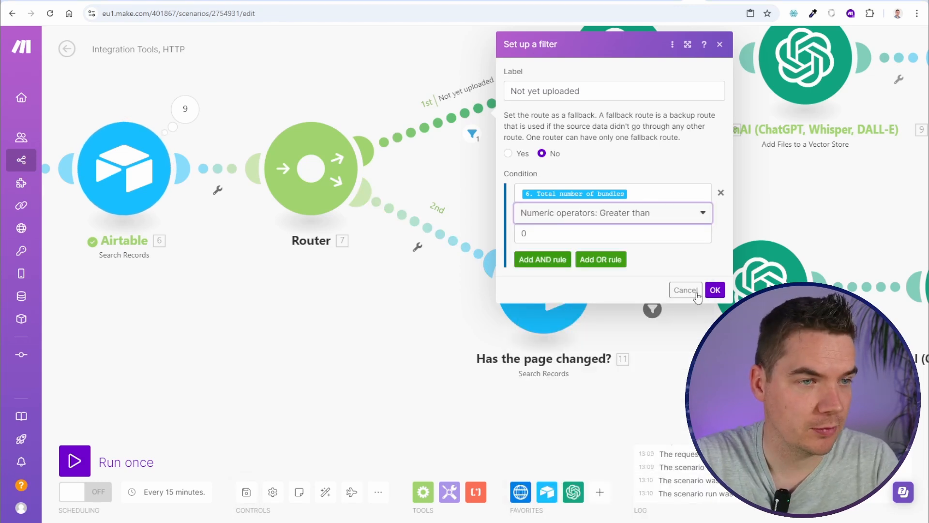
left_click(685, 292)
Filter the second route on 6. Total number of bundles greater than 0, labelled 'Already uploaded'
left_click(431, 242)
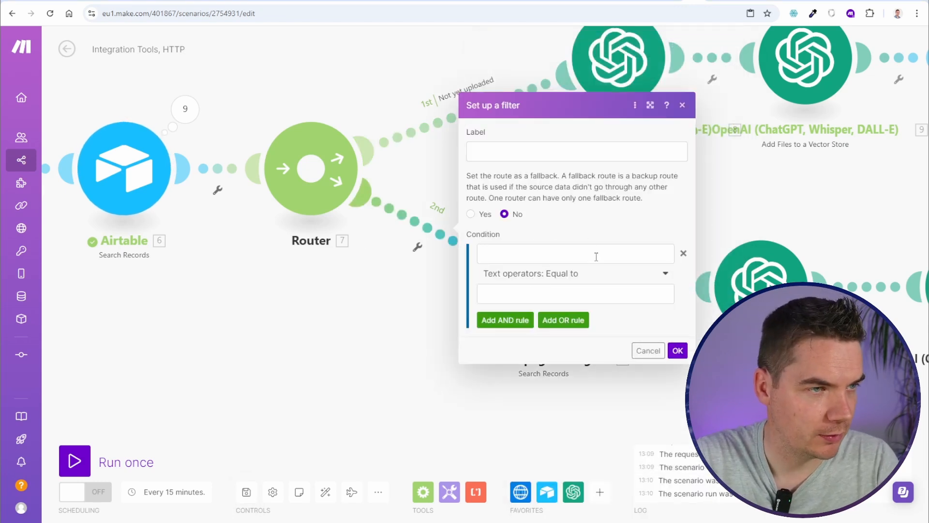
left_click(596, 257)
left_click(733, 122)
left_click(576, 273)
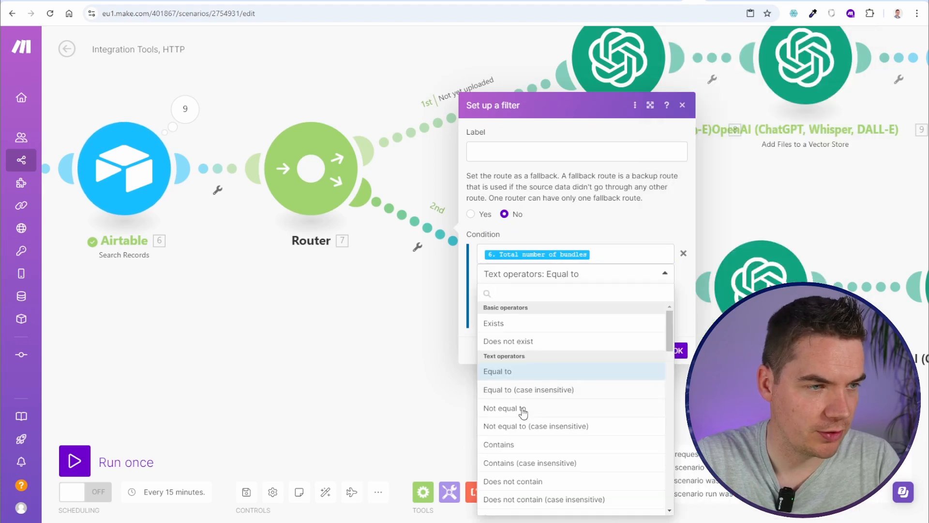
type("gre")
left_click(530, 326)
left_click(565, 152)
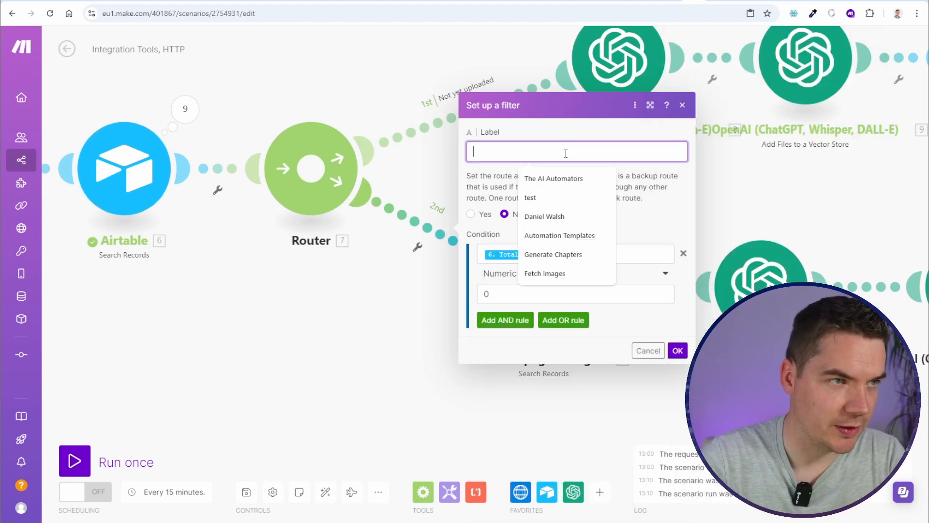
type("Already uploaded")
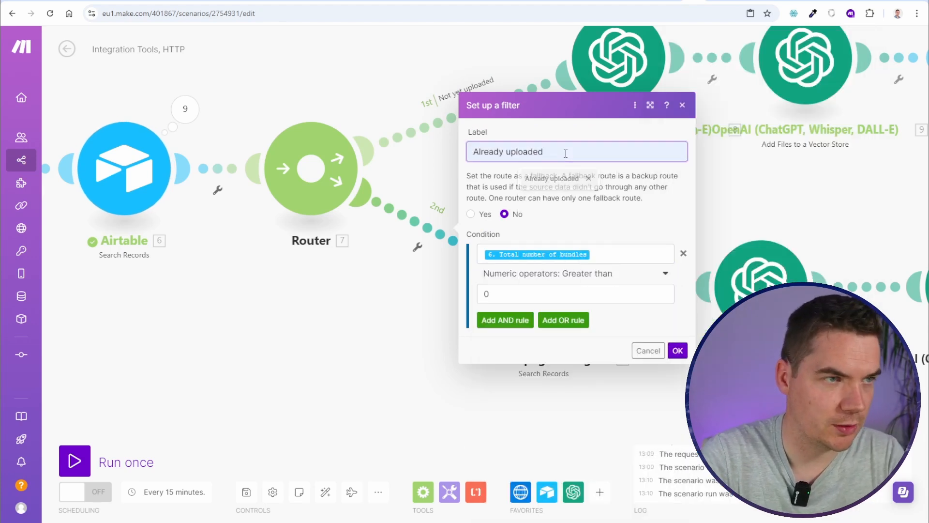
key("Return")
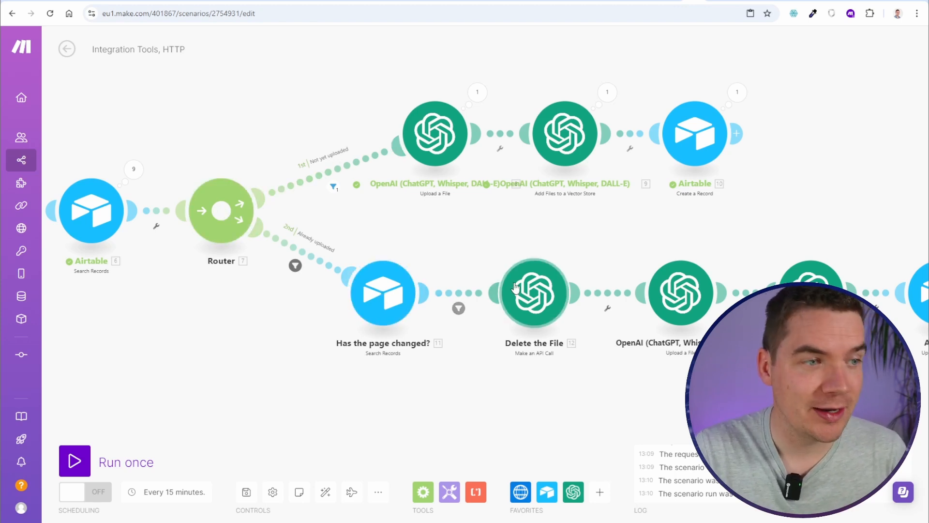
Run the scenario once as a test
scroll(579, 346, "right", 3)
scroll(556, 394, "down", 3)
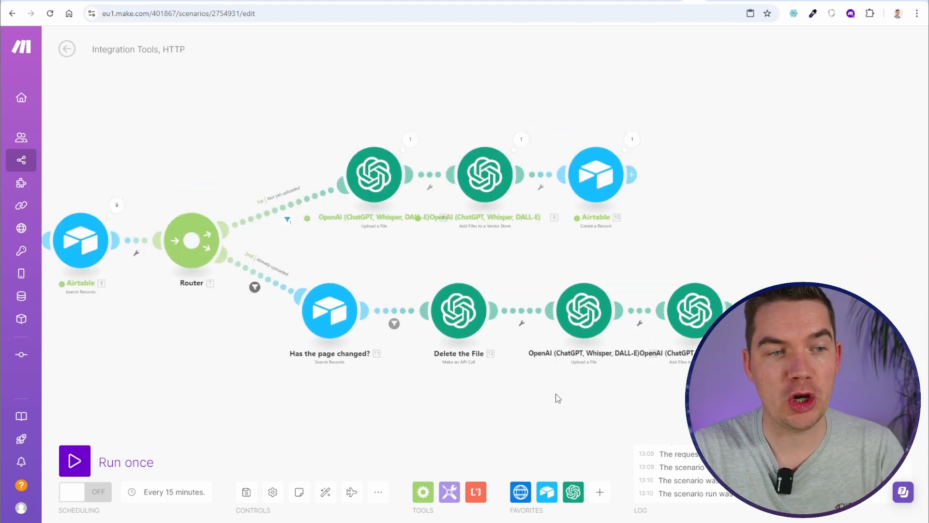
scroll(503, 374, "up", 2)
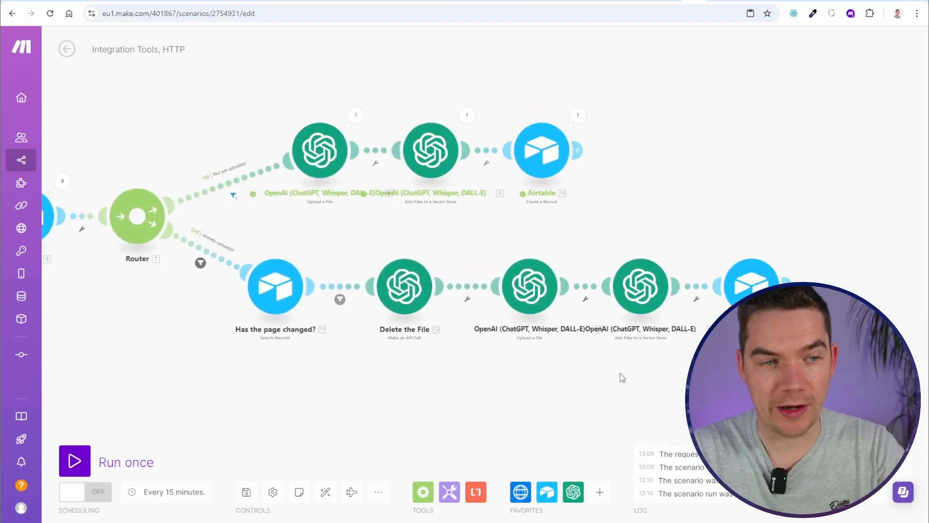
scroll(427, 404, "down", 2)
scroll(394, 386, "left", 1)
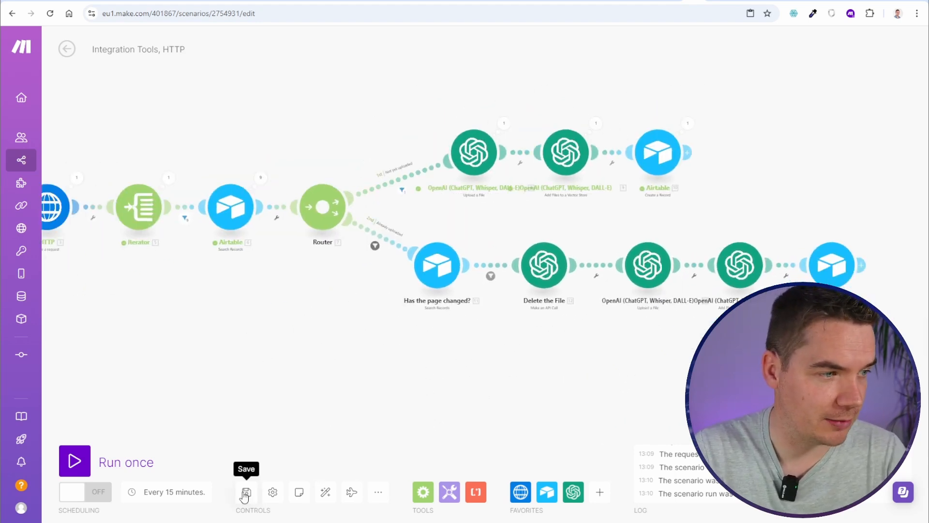
left_click(74, 460)
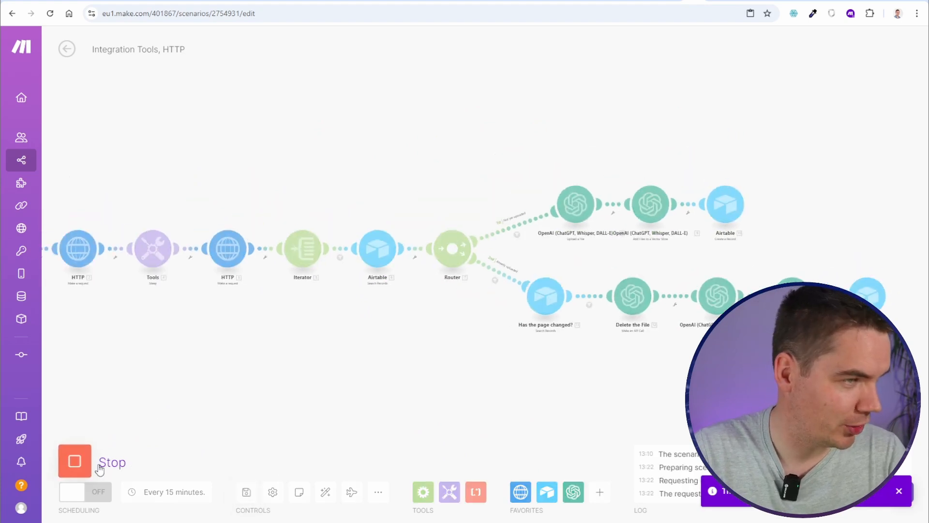
scroll(208, 351, "up", 3)
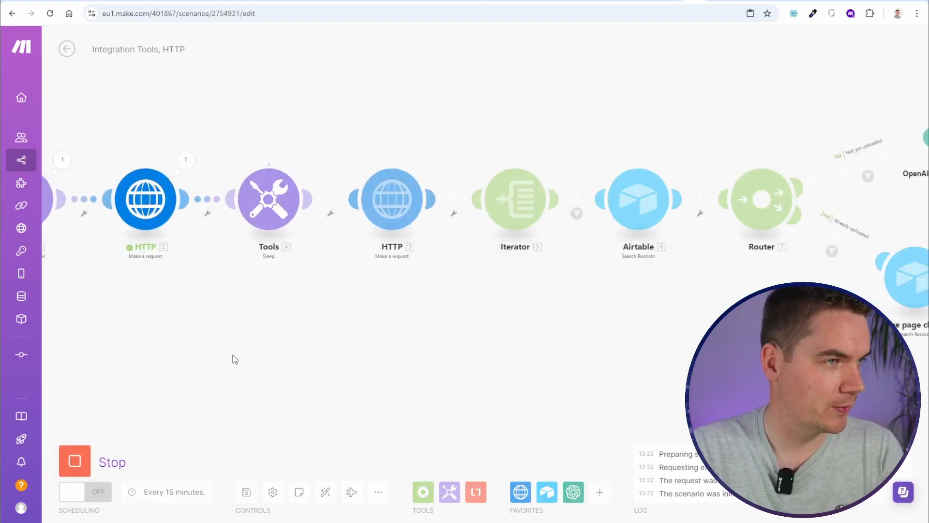
Name the scenario 'Fusion FAQs Incremental Update'
left_click(166, 50)
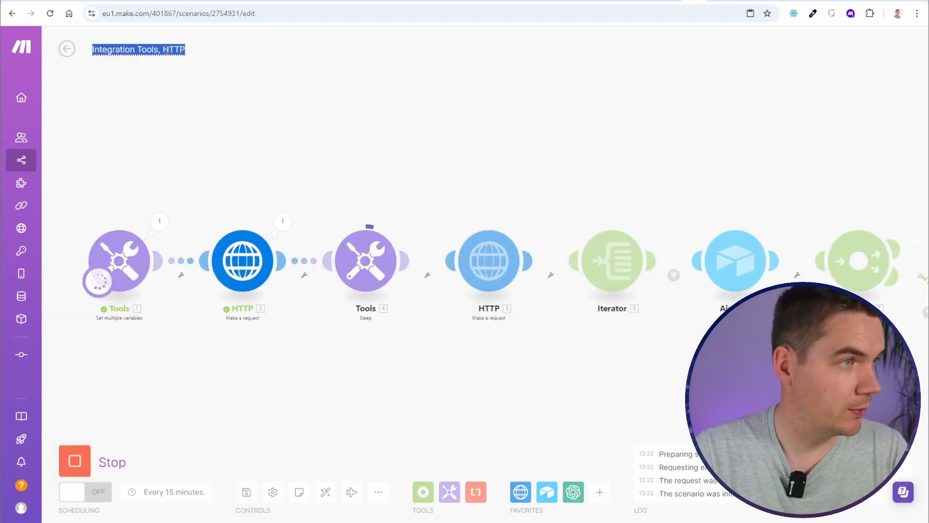
type("Fusion FAQs")
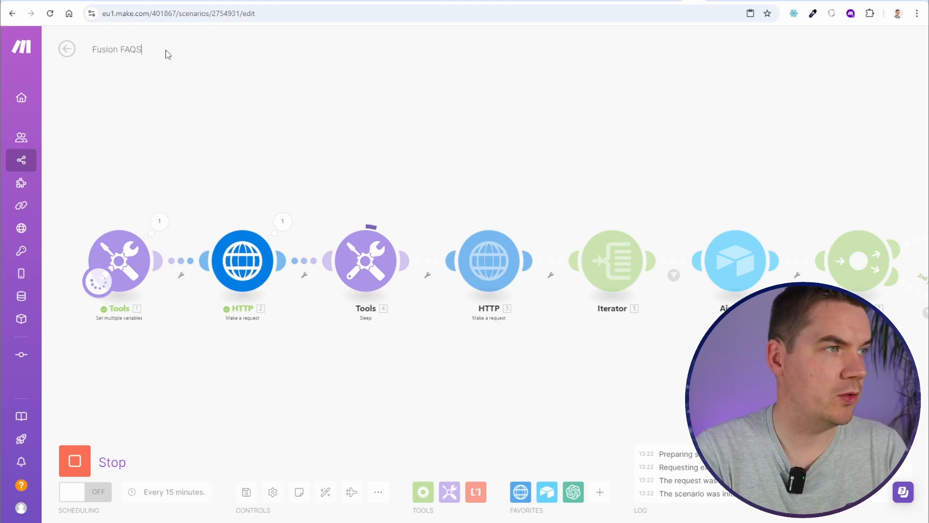
type(" Incremental Update")
key("Return")
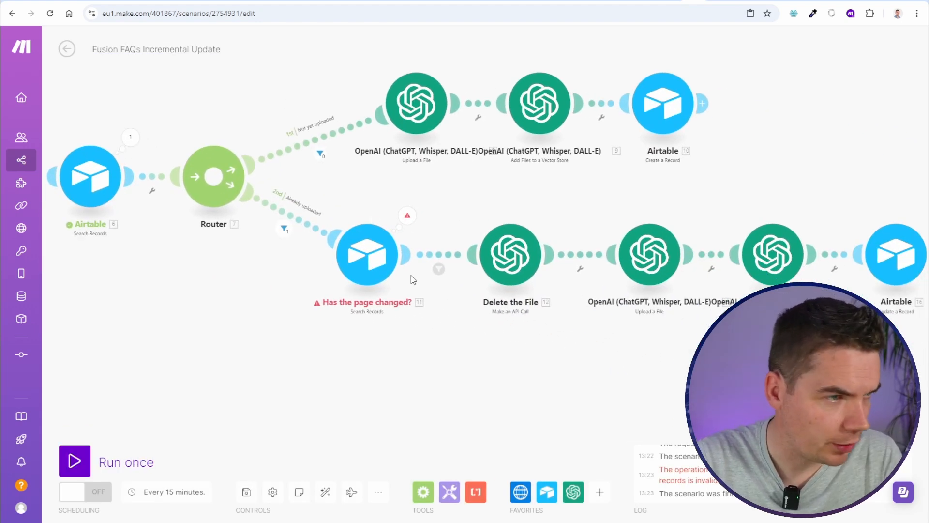
Check the 'Has the page changed?' filter, close the Airtable search settings, and run the scenario once
left_click(387, 256)
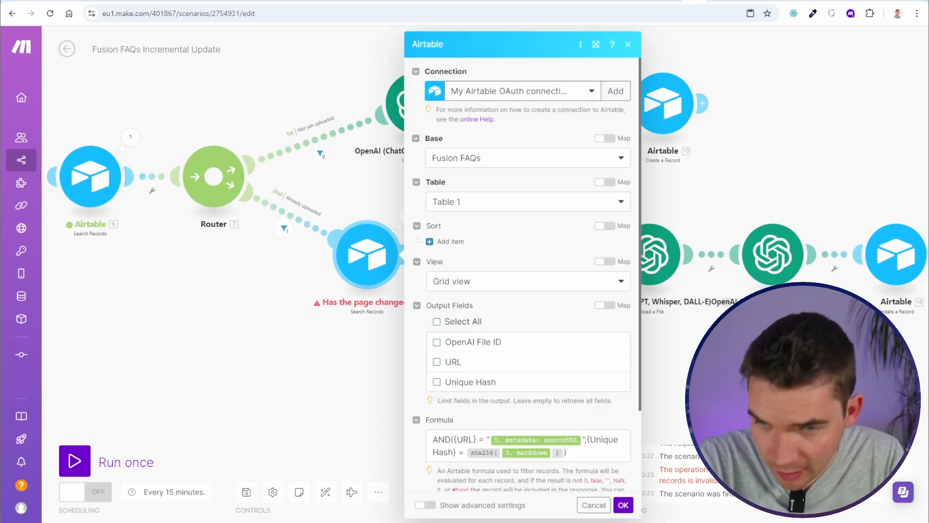
left_click(465, 451)
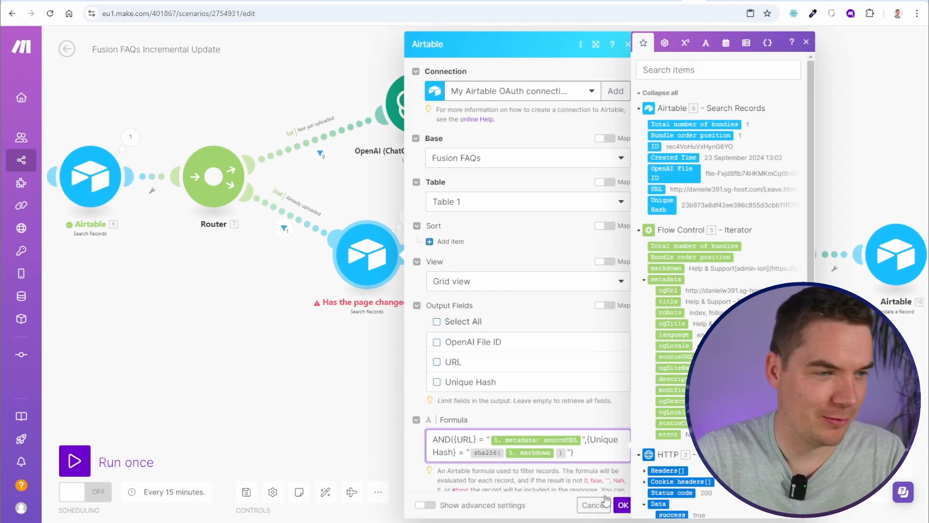
left_click(623, 505)
left_click(188, 470)
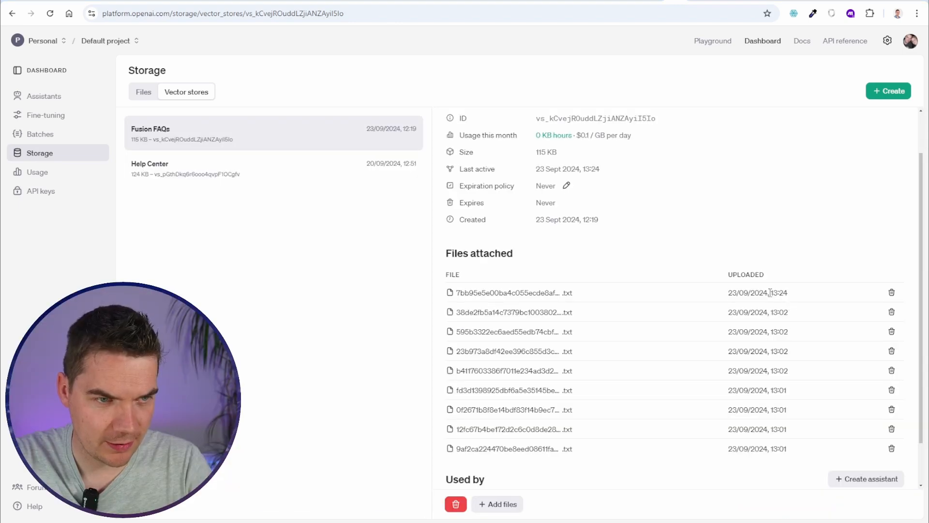
Check that the newest Fusion FAQs file was uploaded at 13:24, then select the earlier Mexico calling question
left_click_drag(772, 294, 788, 293)
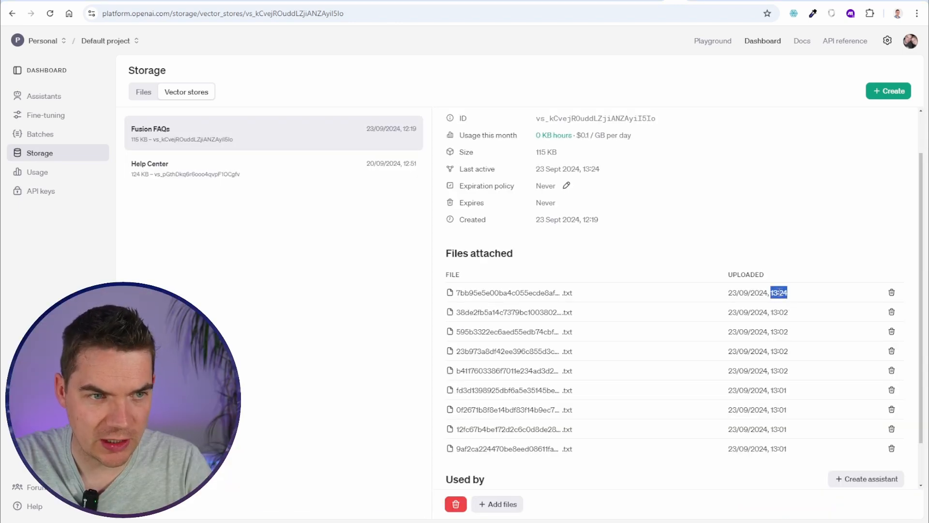
left_click(788, 305)
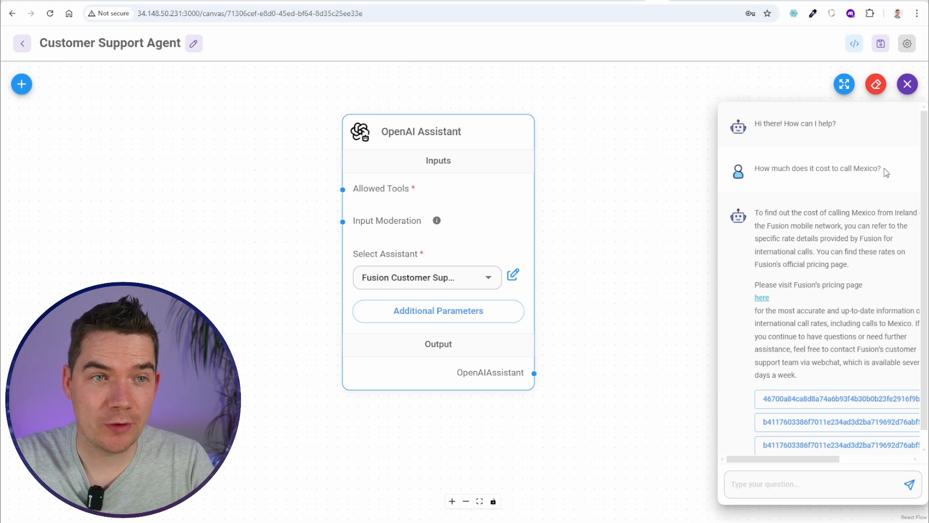
left_click_drag(886, 173, 752, 170)
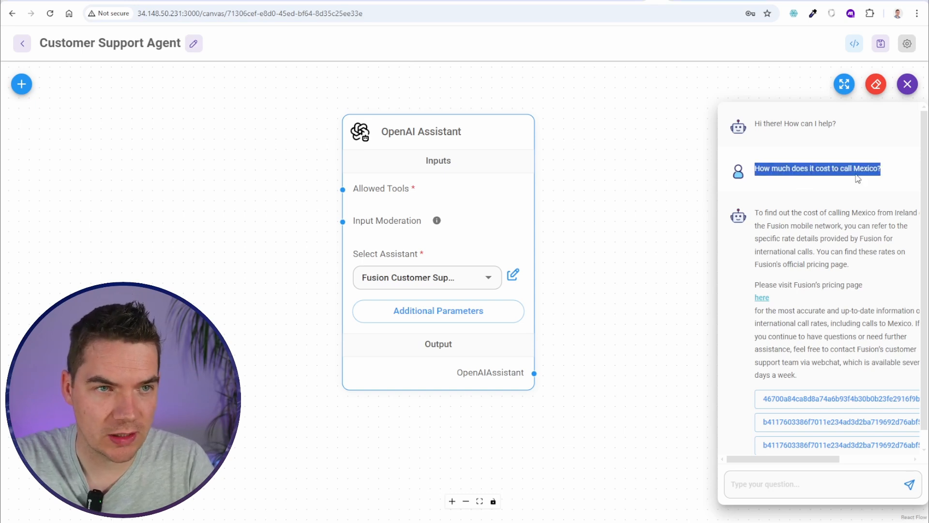
Clear the Flowise test chat history, reopen the chat, and confirm the €0.25 per minute Mexico call rate
left_click(876, 84)
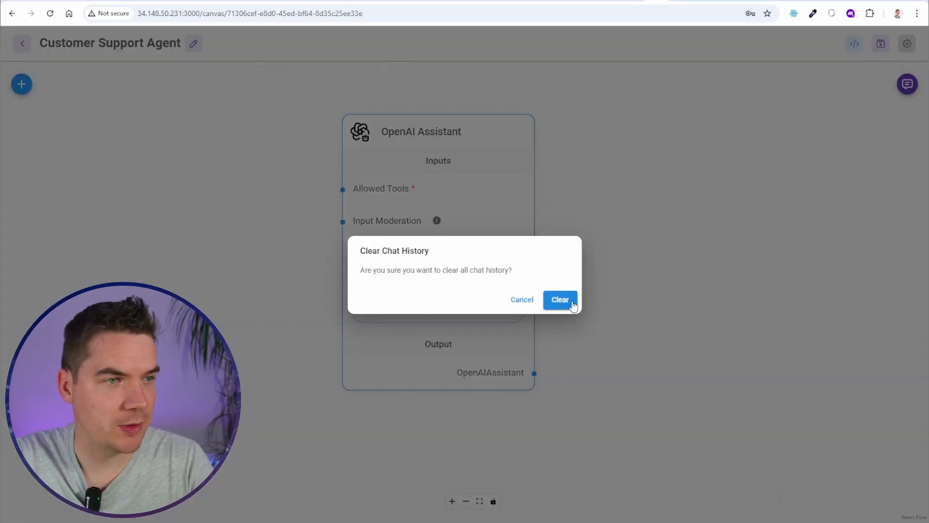
left_click(564, 300)
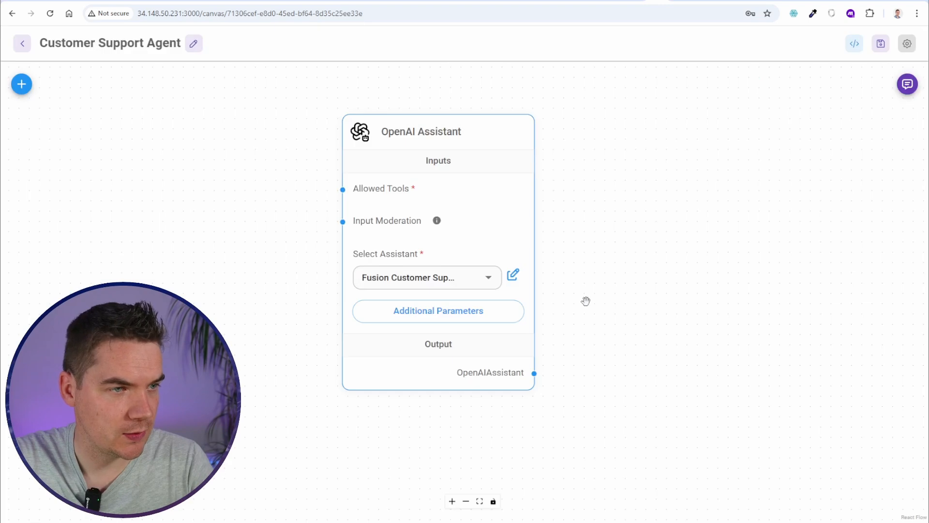
left_click(907, 84)
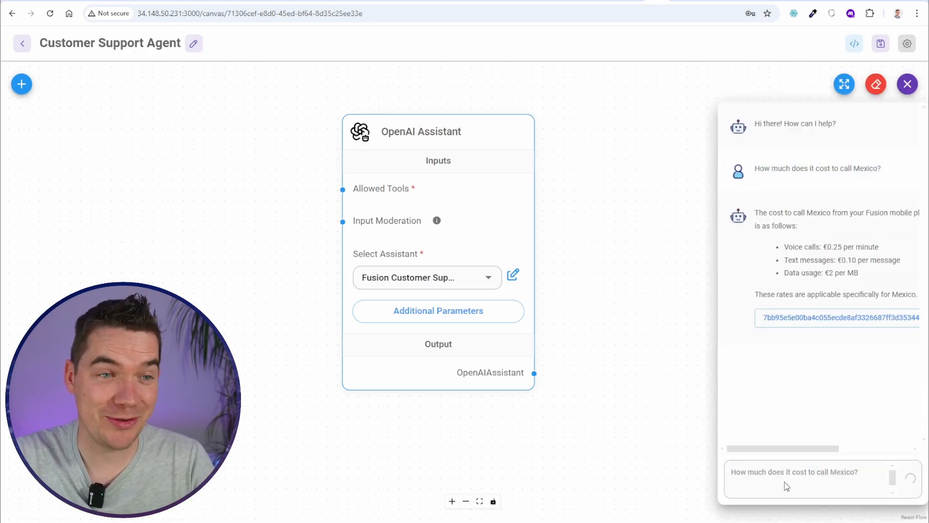
left_click_drag(827, 246, 862, 247)
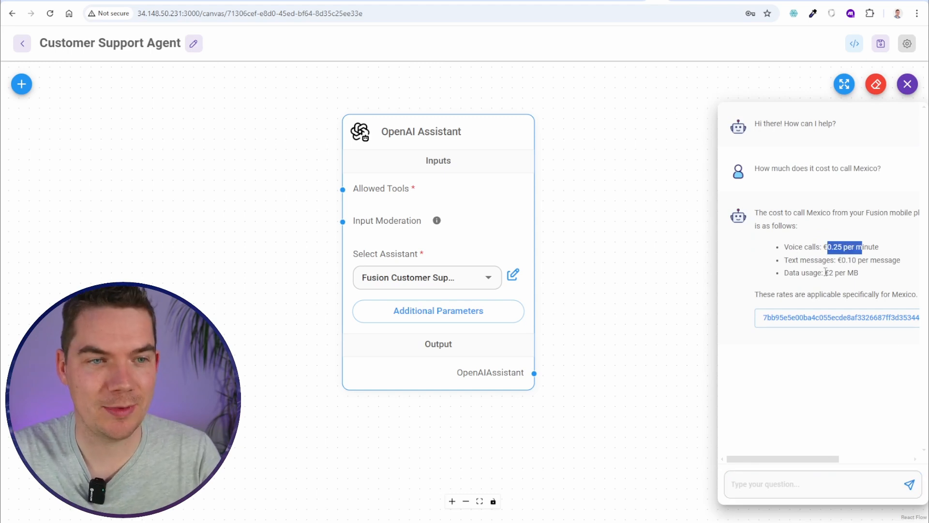
left_click(850, 272)
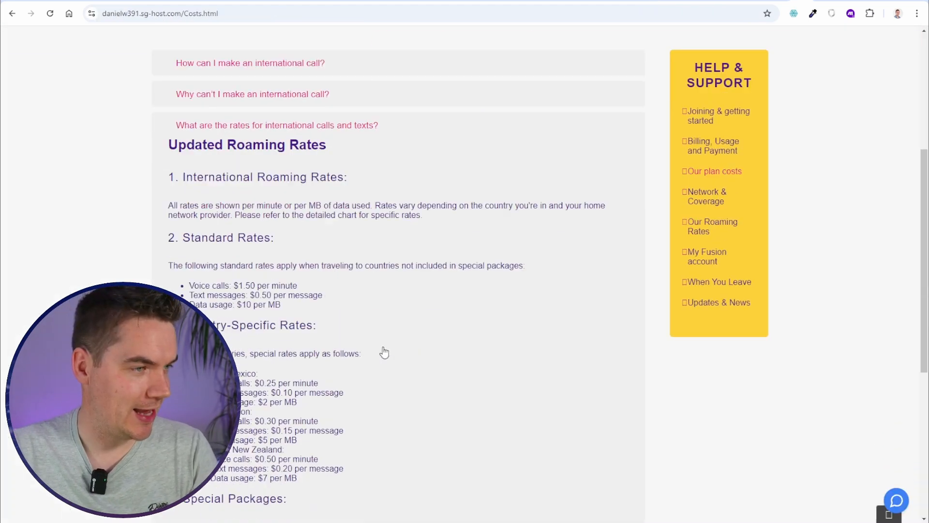
Expand the international calls and texts rates on the costs page to confirm Mexico at $0.25 per minute
left_click_drag(290, 380, 334, 399)
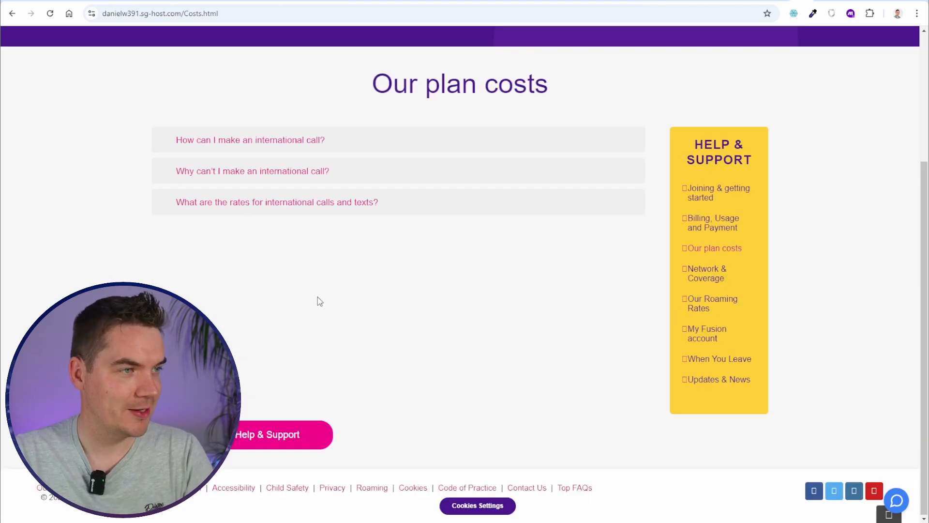
left_click(314, 202)
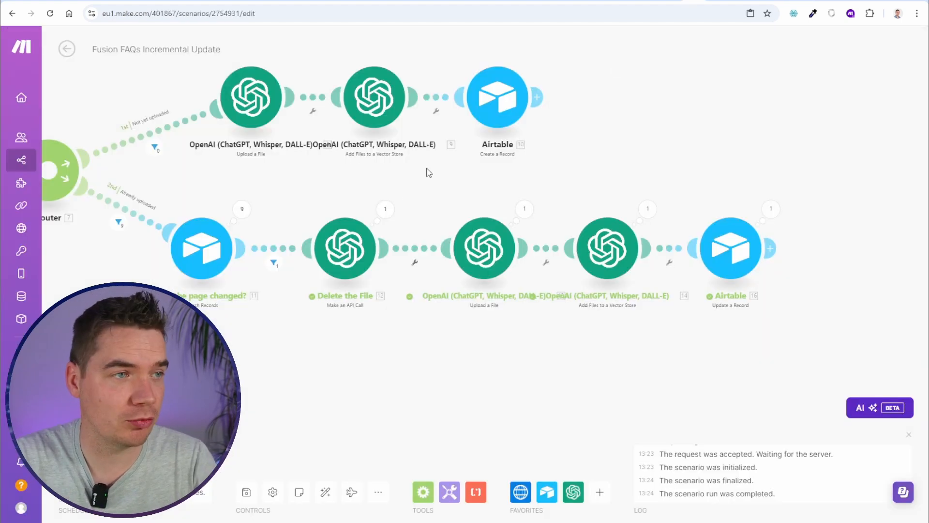
scroll(369, 222, "down", 1)
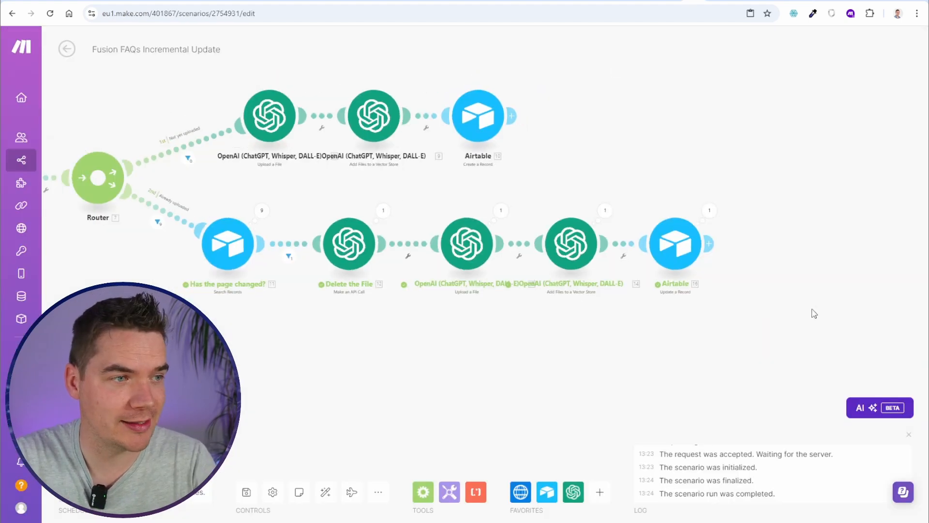
Pan to the earlier modules and switch on the scenario's 15-minute schedule
left_click_drag(298, 359, 407, 395)
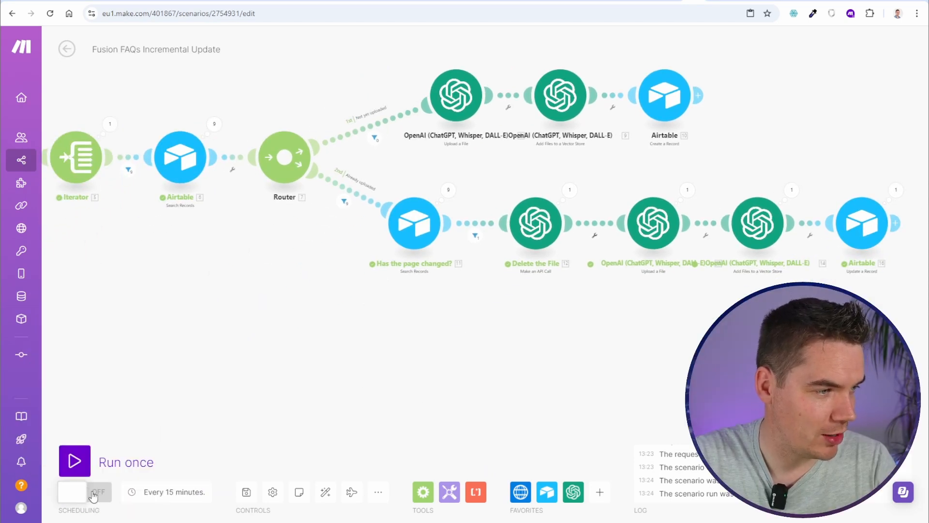
left_click(93, 498)
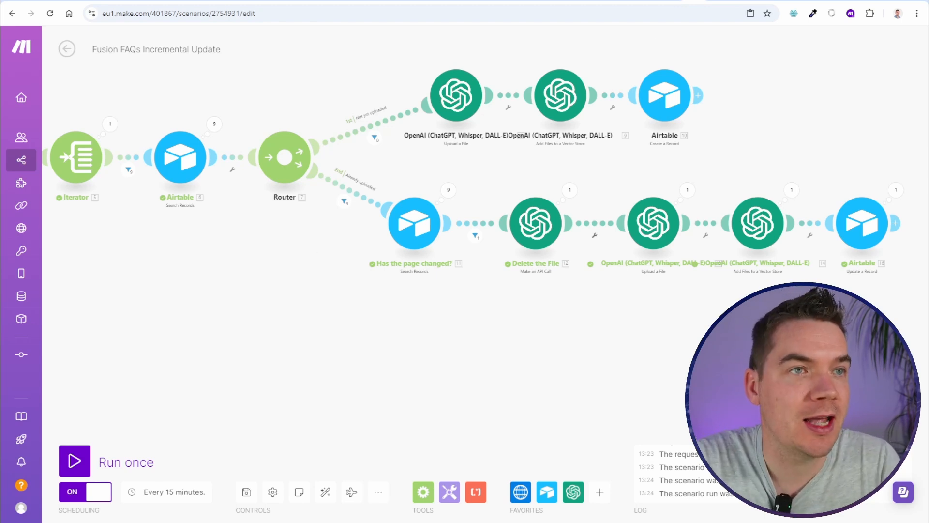
left_click(735, 2)
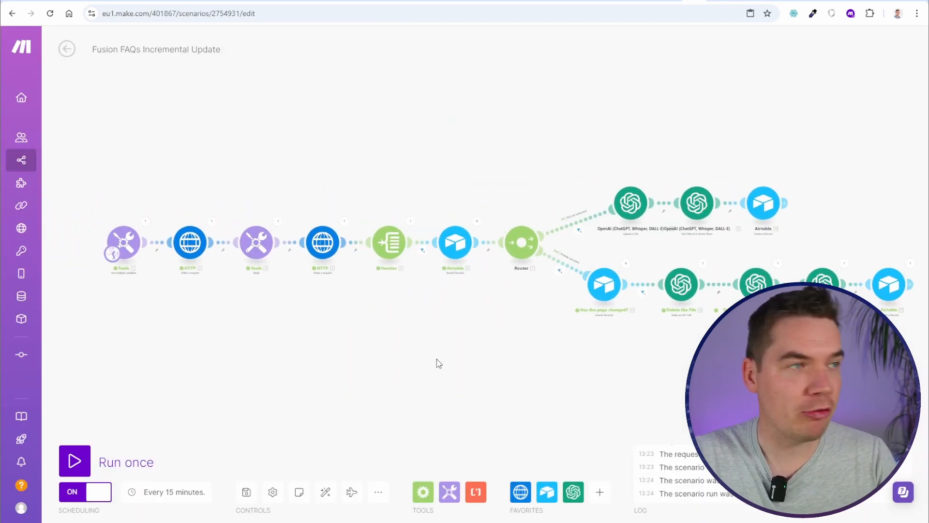
Back in the Customer Support Agent chatflow, close the test chat and save the chatflow
left_click(656, 1)
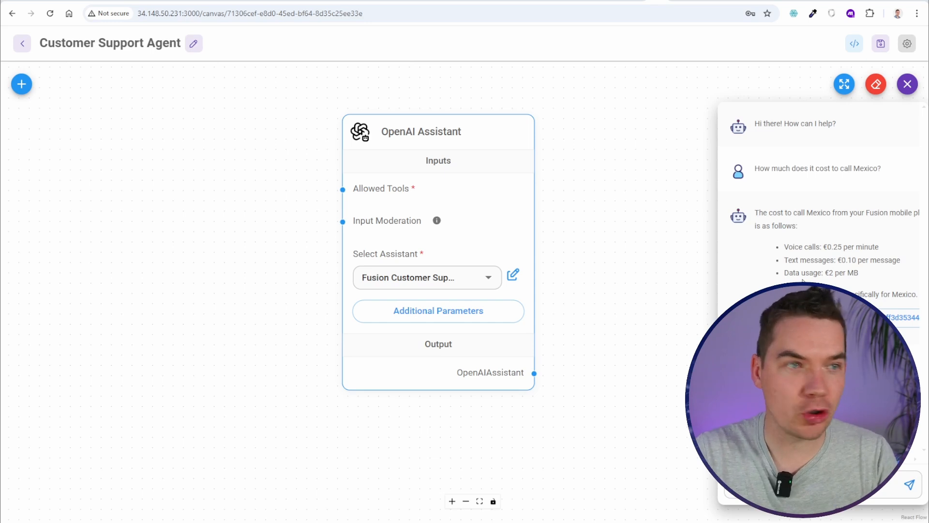
mouse_move(351, 204)
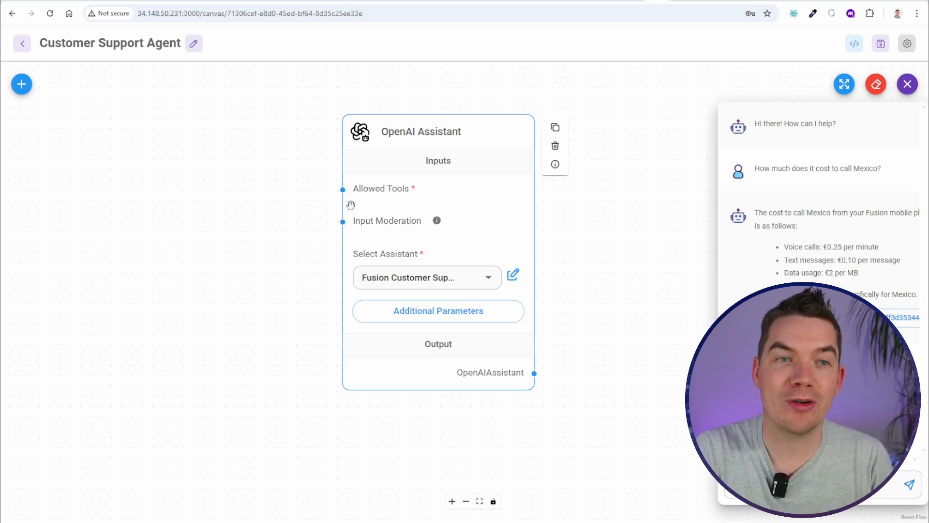
left_click(405, 189)
left_click(880, 44)
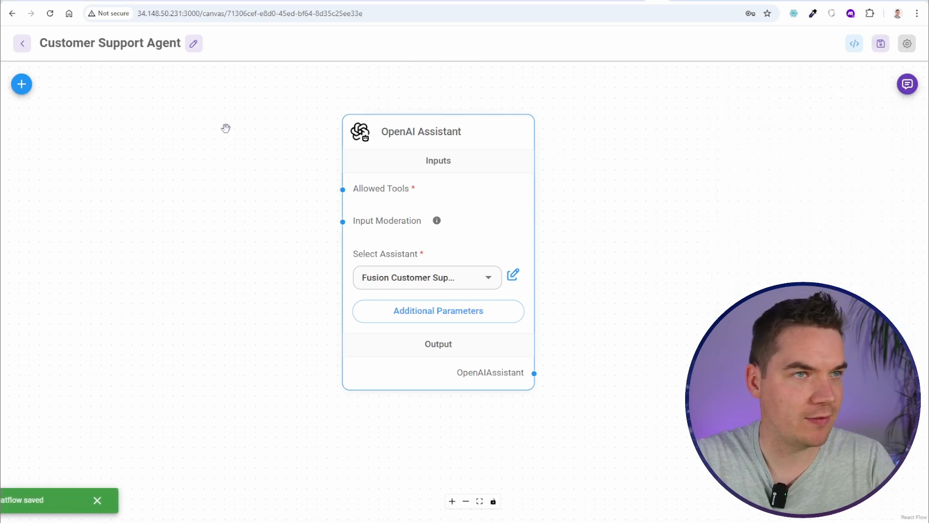
Start a new custom tool named generate_support_request from the Tools page
left_click(22, 44)
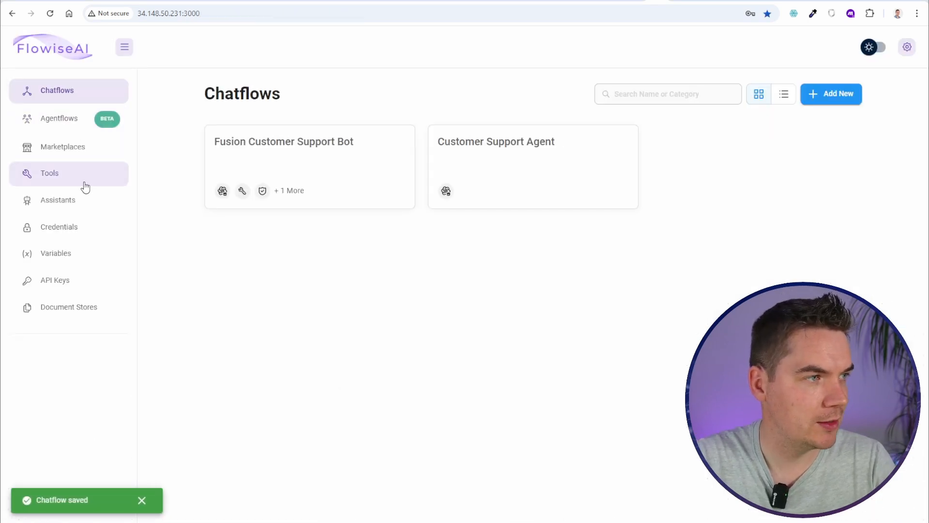
left_click(52, 177)
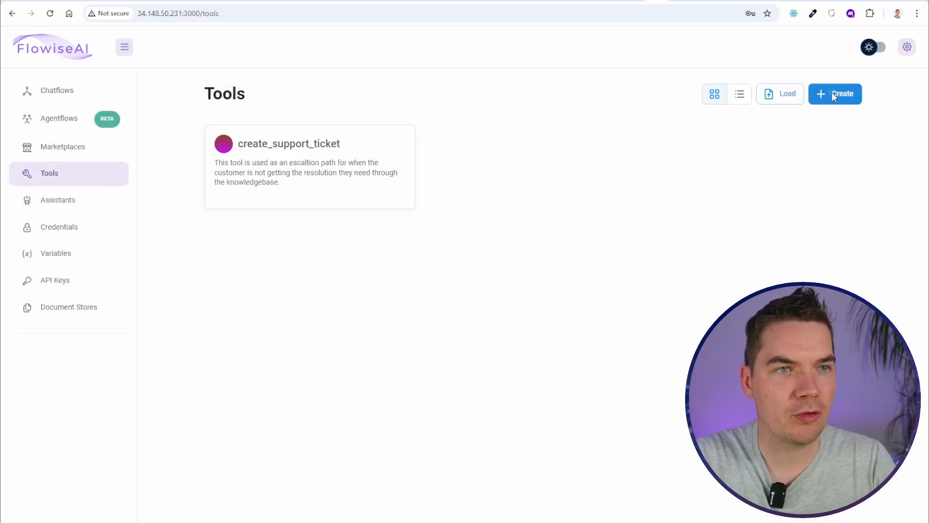
left_click(832, 93)
left_click(325, 121)
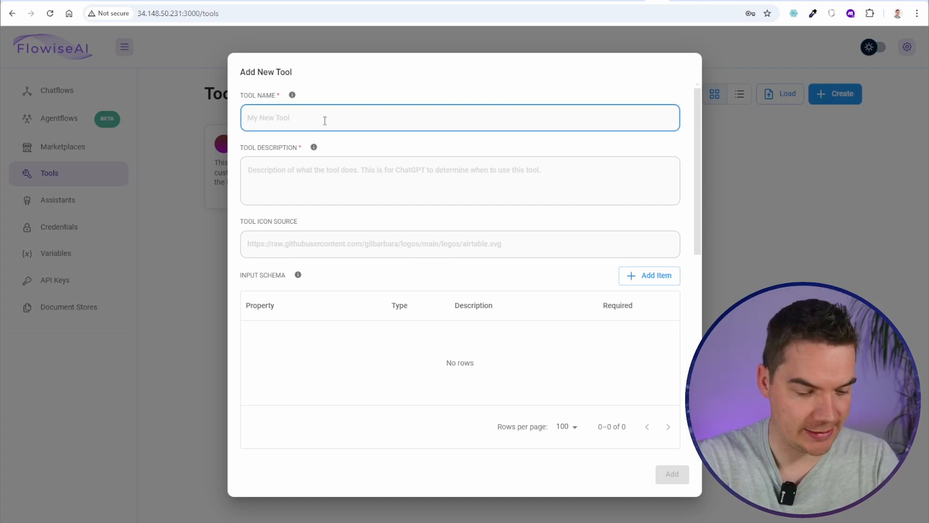
type("generate")
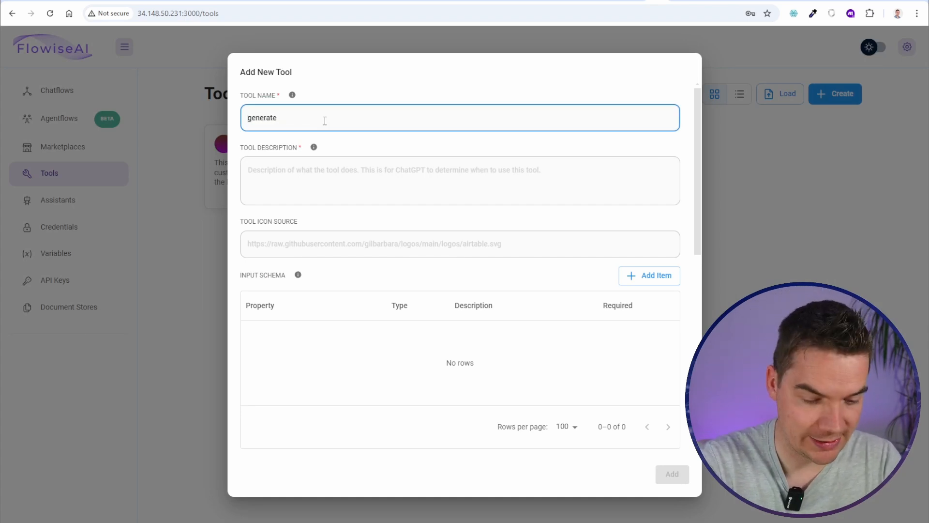
type("_support_req")
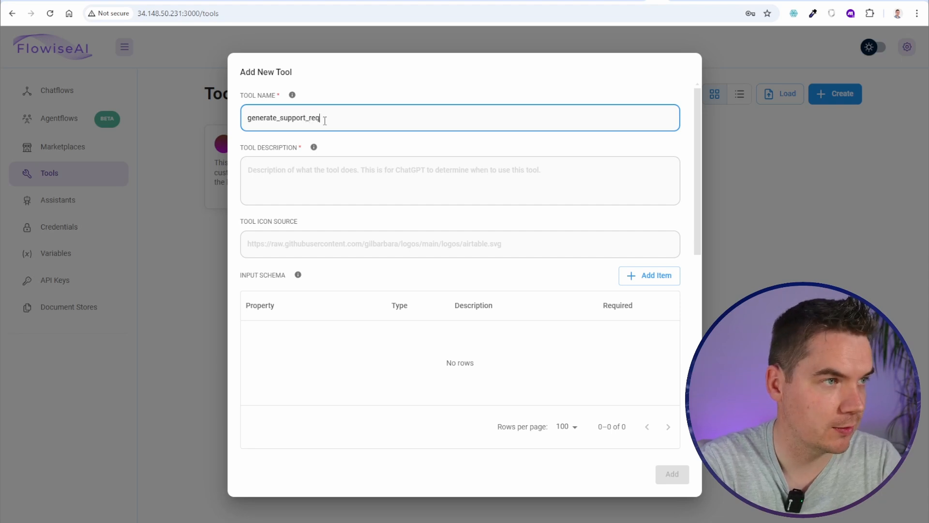
type("uest")
Describe the tool as offering a support ticket for a human advisor when the user lacks a resolution
left_click(339, 173)
type("If the user")
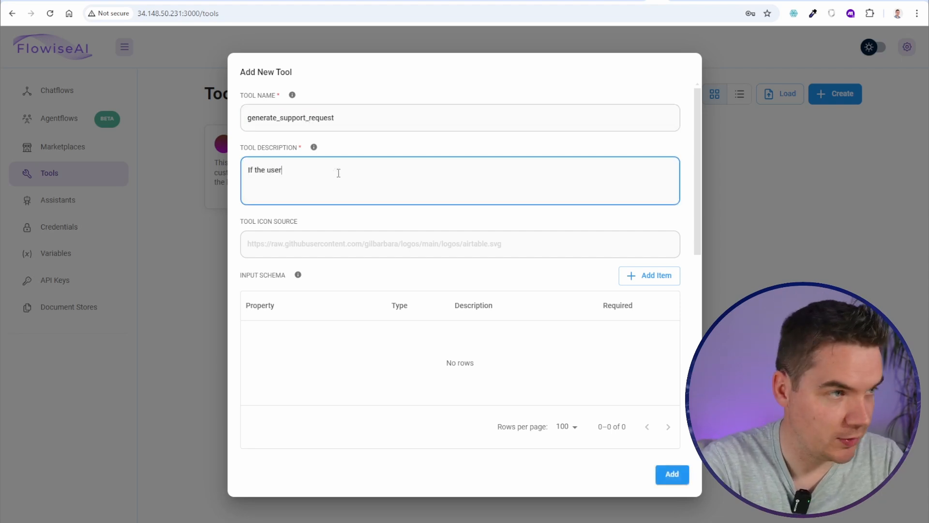
type(" isn't getting the reso")
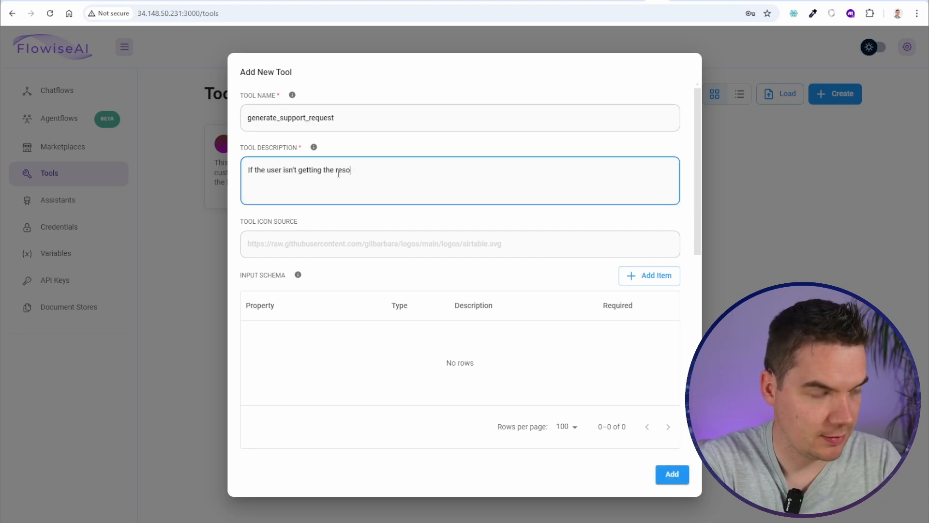
type("lution they are lo")
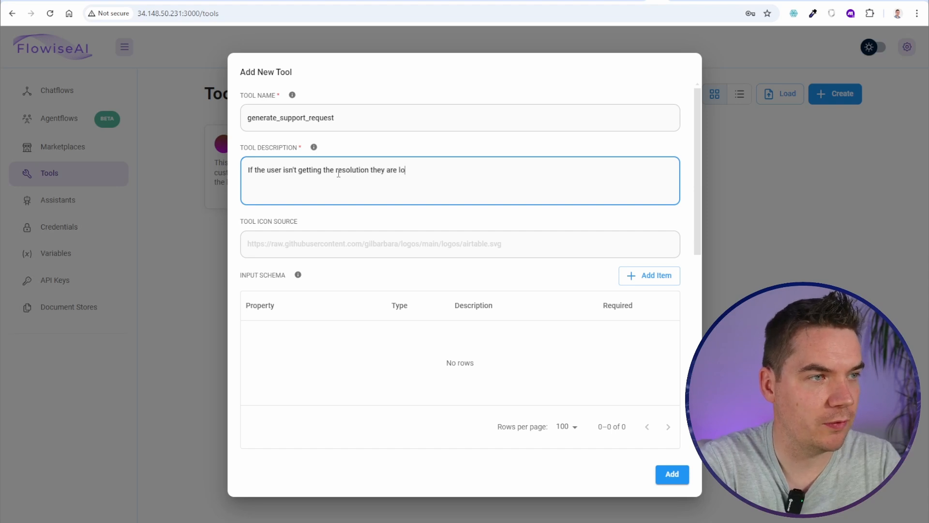
type("oking for, then offer the abilit")
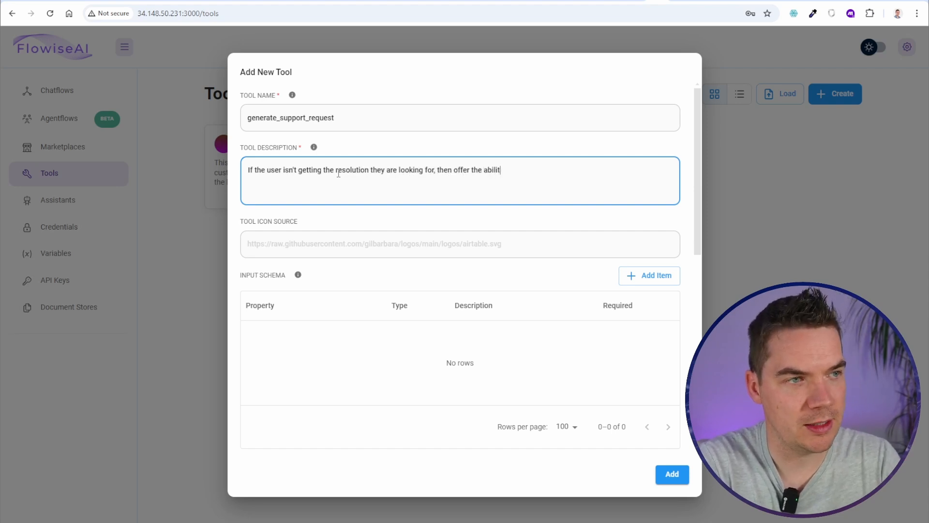
type("y to create a support ticket for a hman")
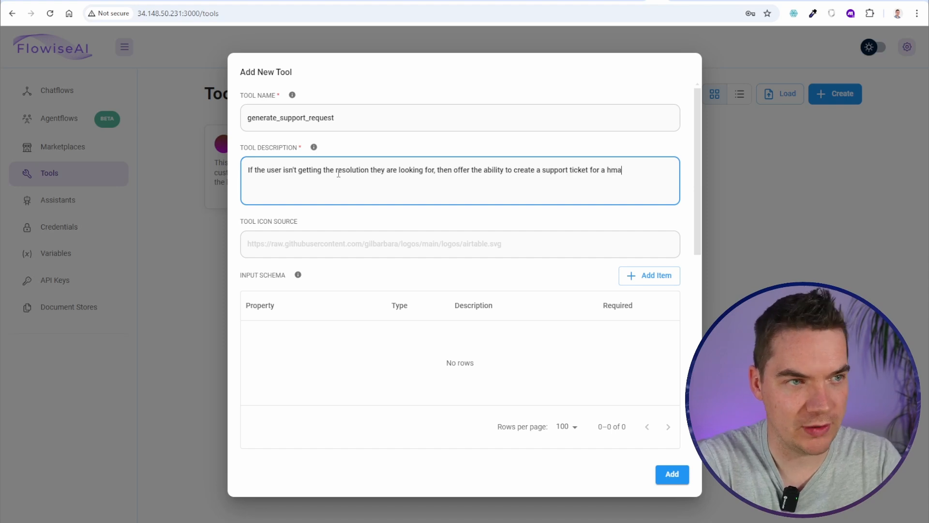
key("BackSpace")
key("BackSpace")
type("uman advisor to look into")
left_click(385, 233)
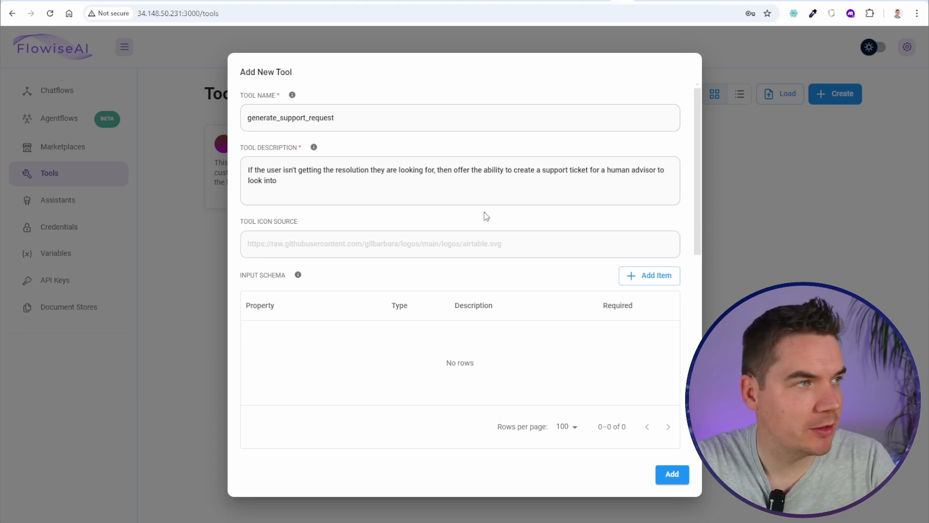
key("alt+Tab")
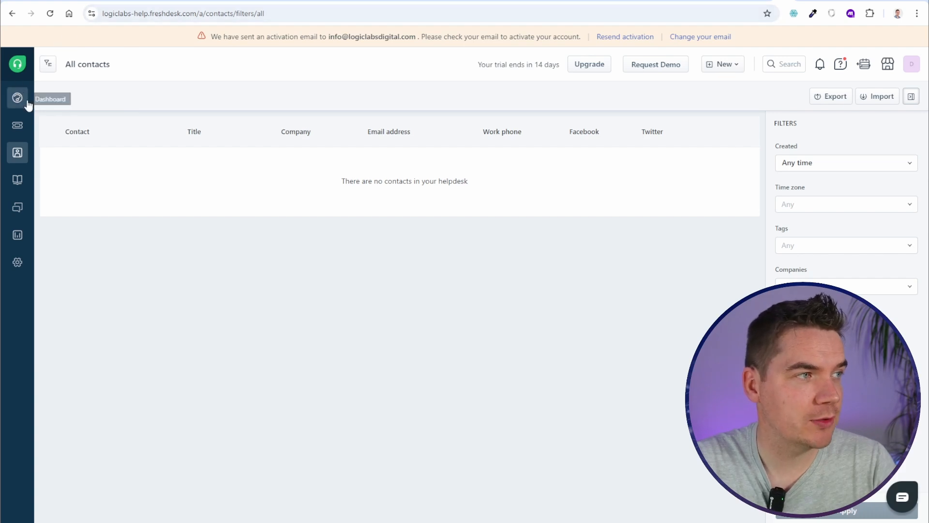
Review the fields on a blank Freshdesk new ticket form opened from the Tickets list
left_click(20, 126)
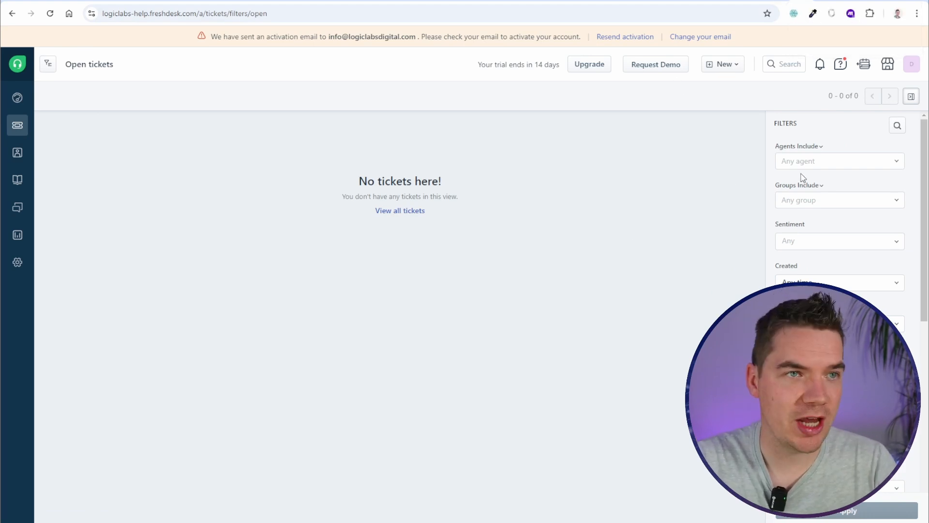
left_click(723, 63)
left_click(716, 90)
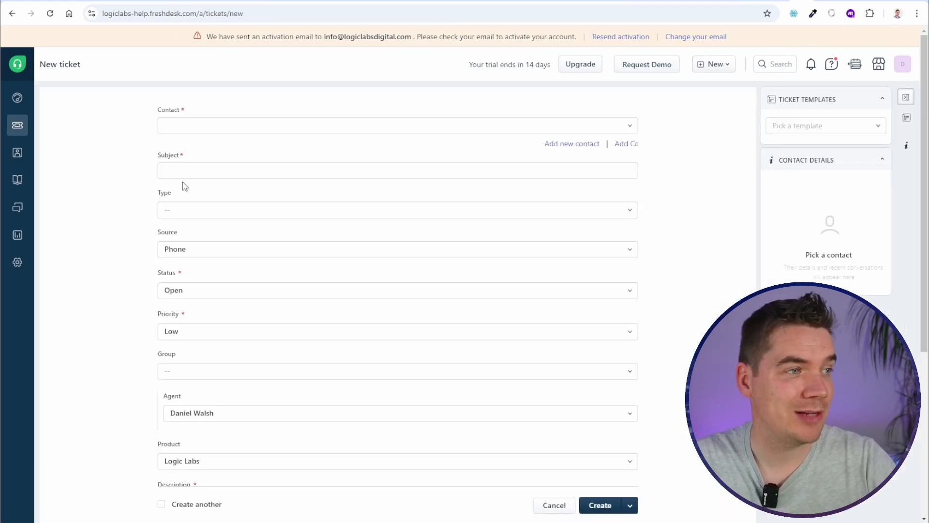
scroll(245, 306, "down", 4)
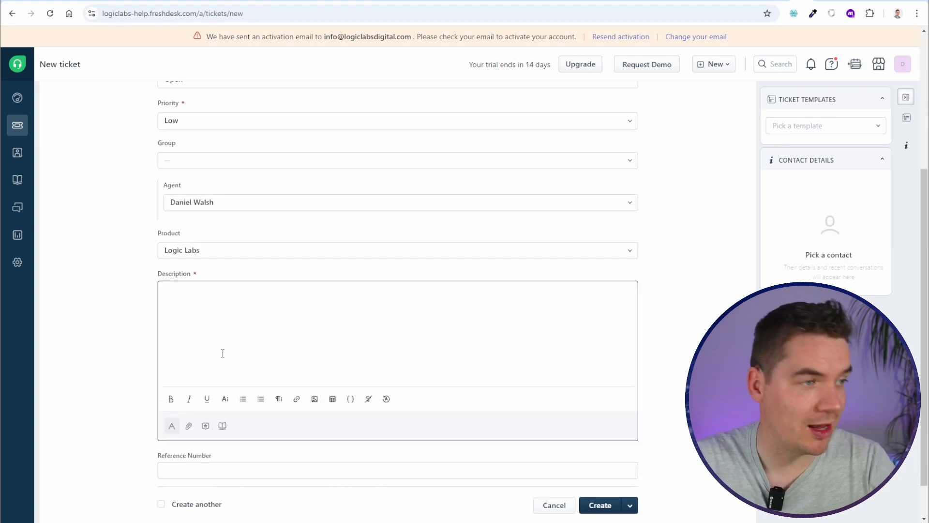
scroll(232, 327, "up", 4)
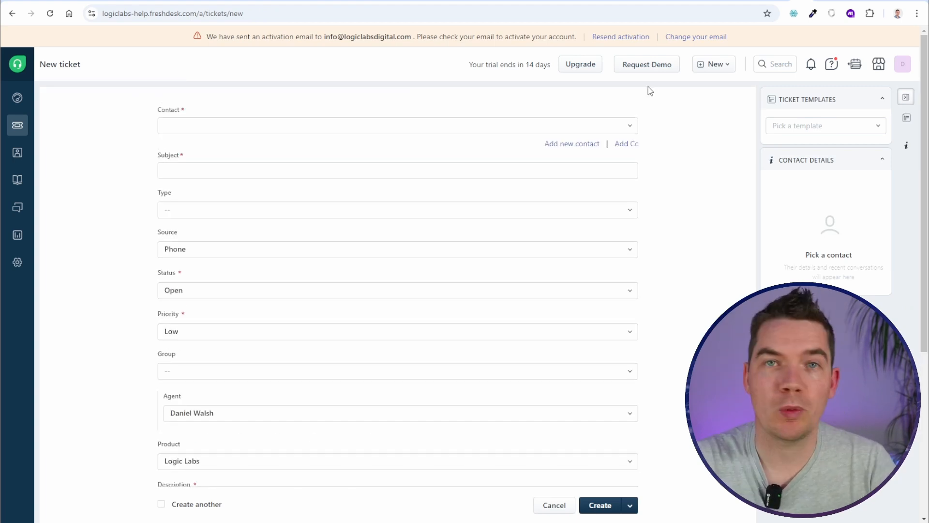
left_click(632, 0)
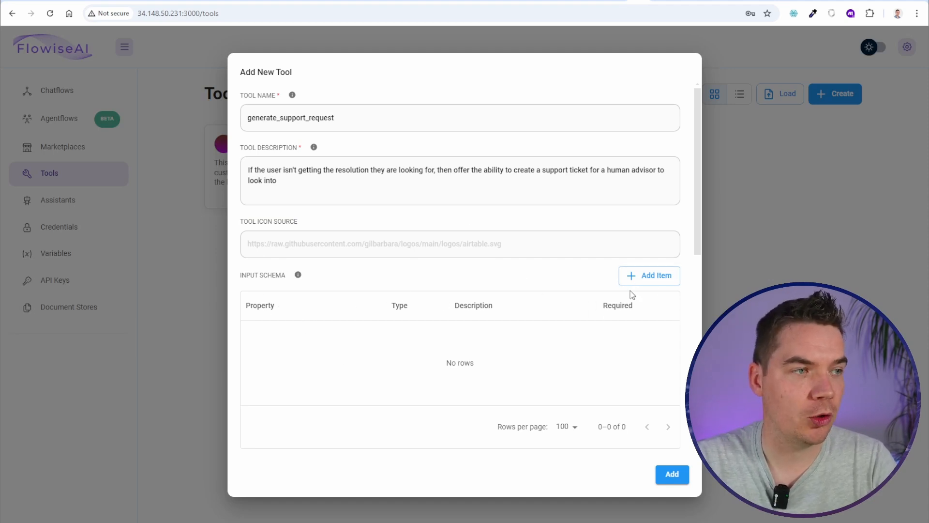
Add a required fullName schema property of type string with a pasted description
left_click(654, 279)
scroll(348, 328, "down", 1)
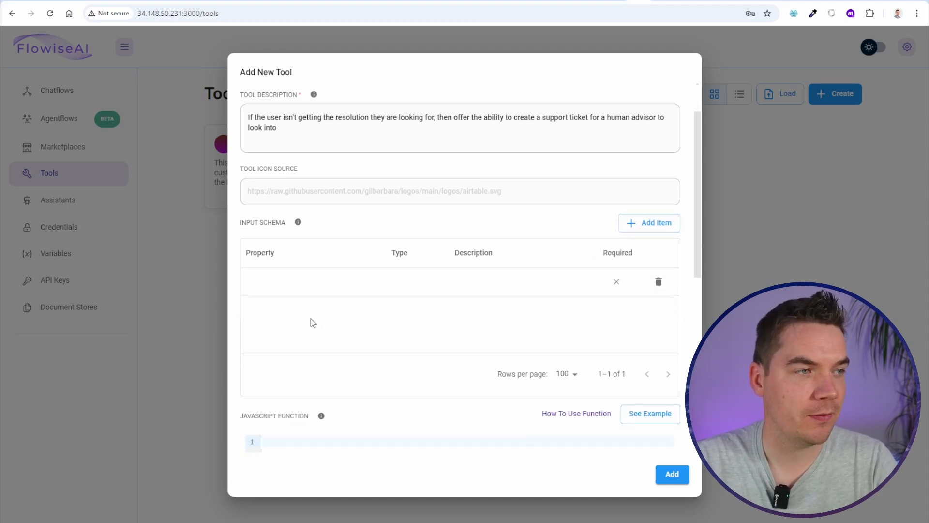
left_click(286, 288)
double_click(270, 282)
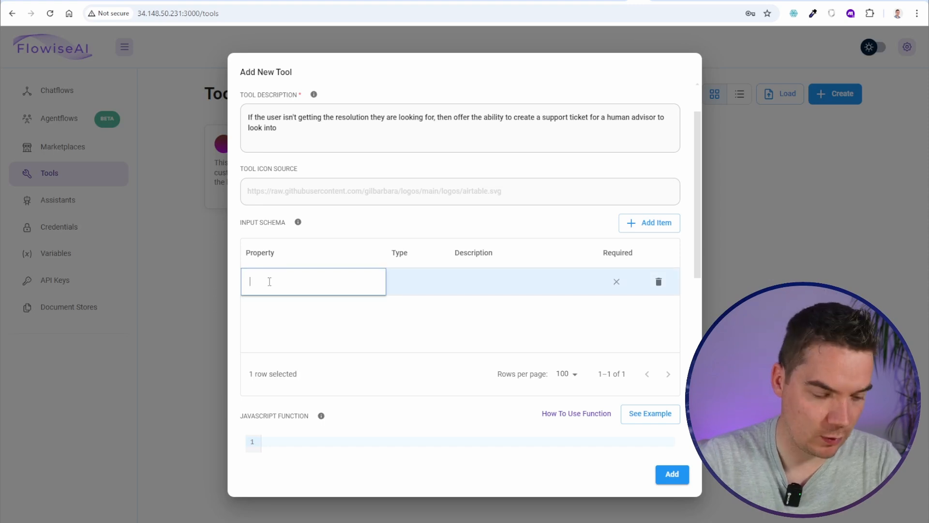
type("fullName")
key("Tab")
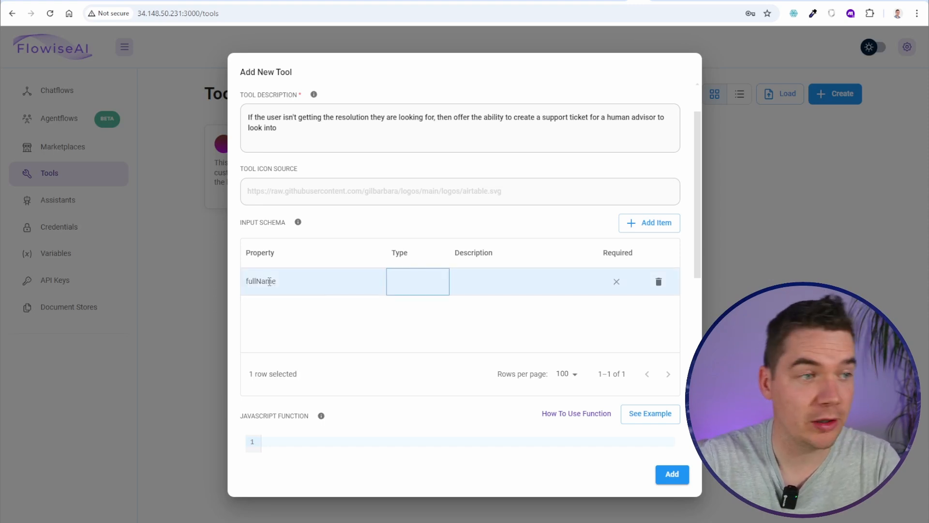
double_click(422, 285)
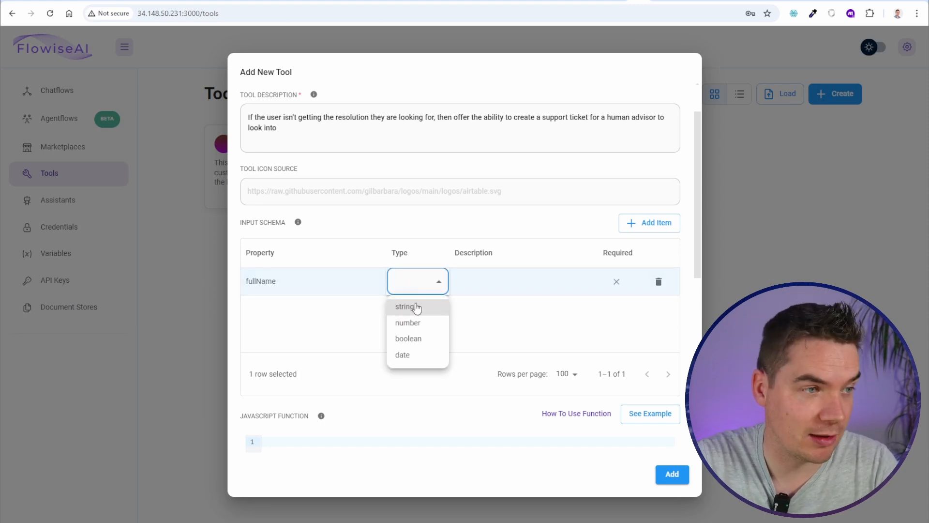
left_click(415, 307)
left_click(489, 283)
type("The full name of the customer")
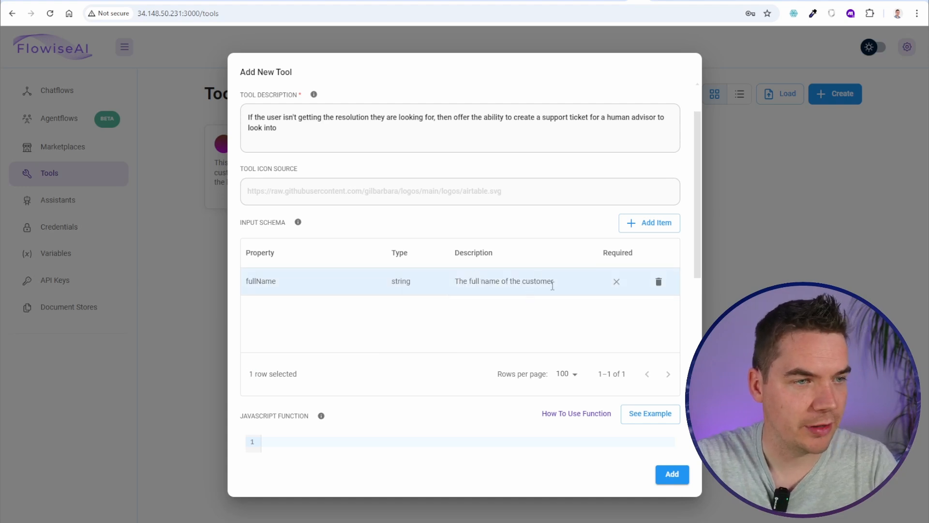
double_click(617, 284)
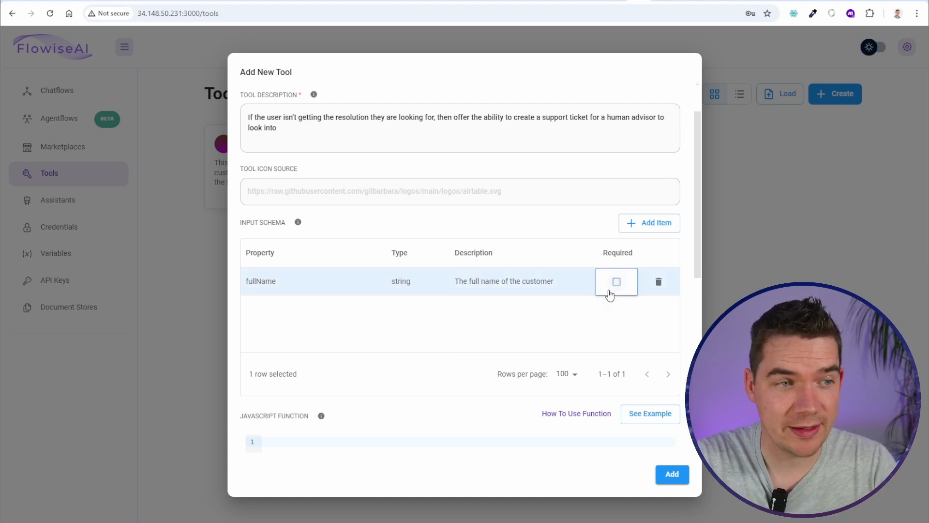
left_click(614, 285)
Add an emailAddress string property with a pasted description
left_click(654, 225)
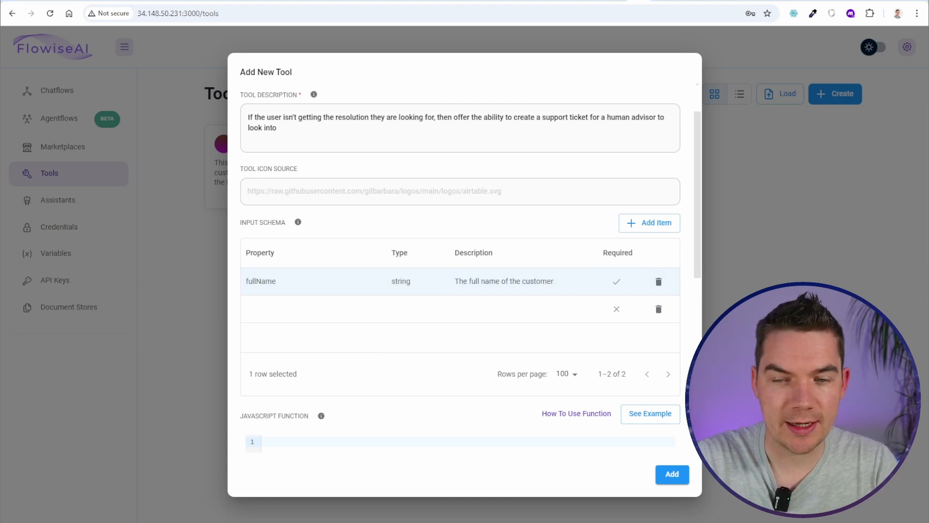
double_click(307, 311)
type("emailAddress")
left_click(363, 346)
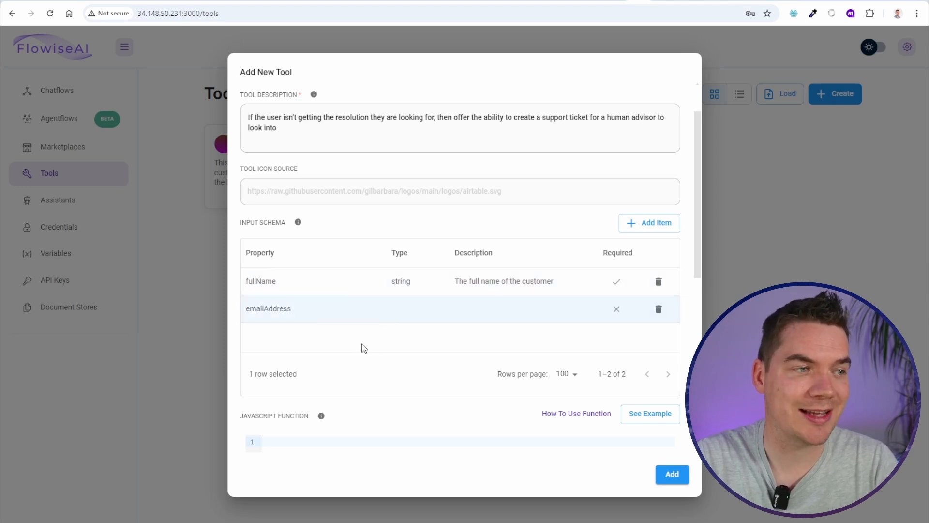
left_click(408, 309)
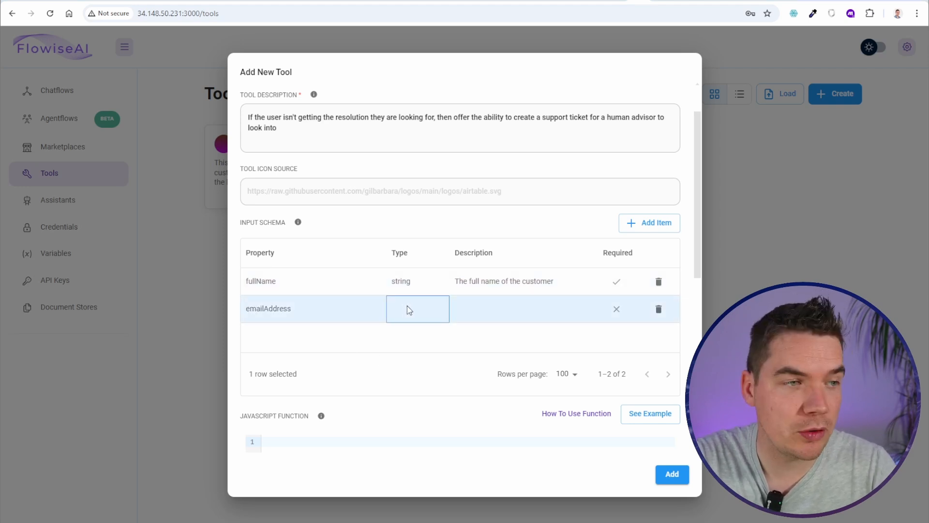
double_click(412, 313)
left_click(405, 334)
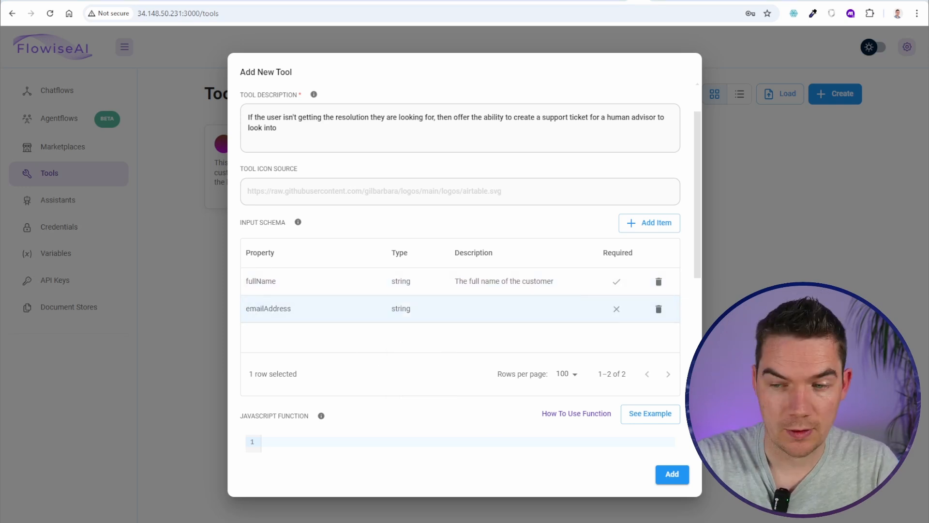
double_click(525, 317)
type("The email address of the customer")
left_click(542, 337)
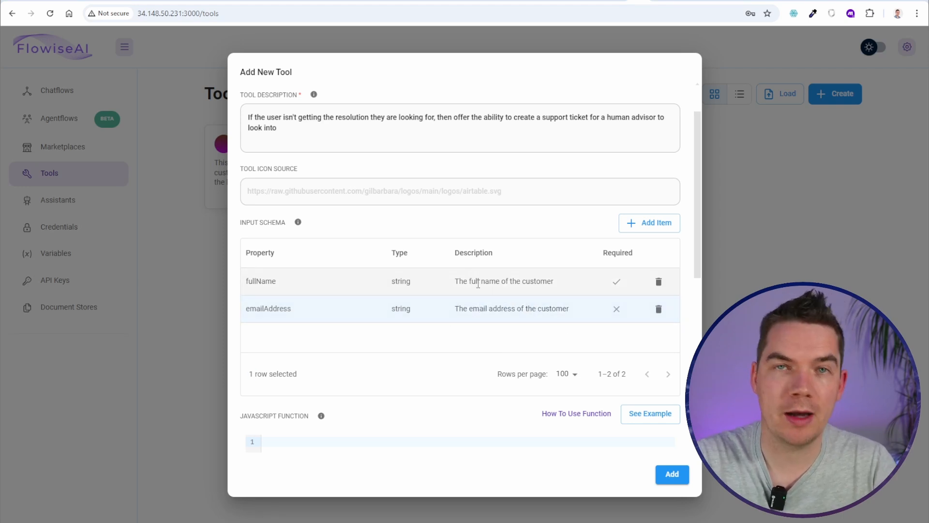
scroll(479, 288, "up", 2)
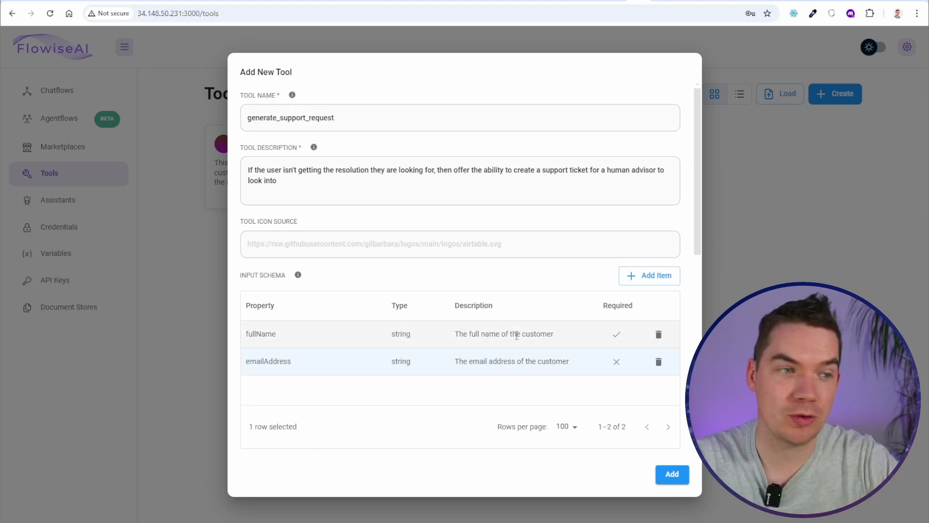
scroll(555, 348, "down", 2)
Add a phoneNumber string property described as 'The phone number of the customer'; mark emailAddress and phoneNumber required
left_click(638, 234)
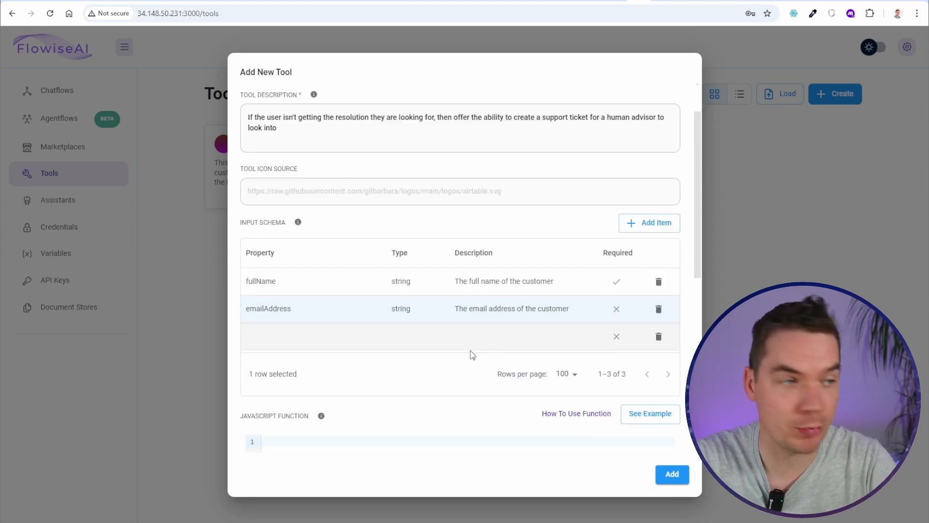
double_click(286, 337)
type("phoneNumber")
left_click(412, 334)
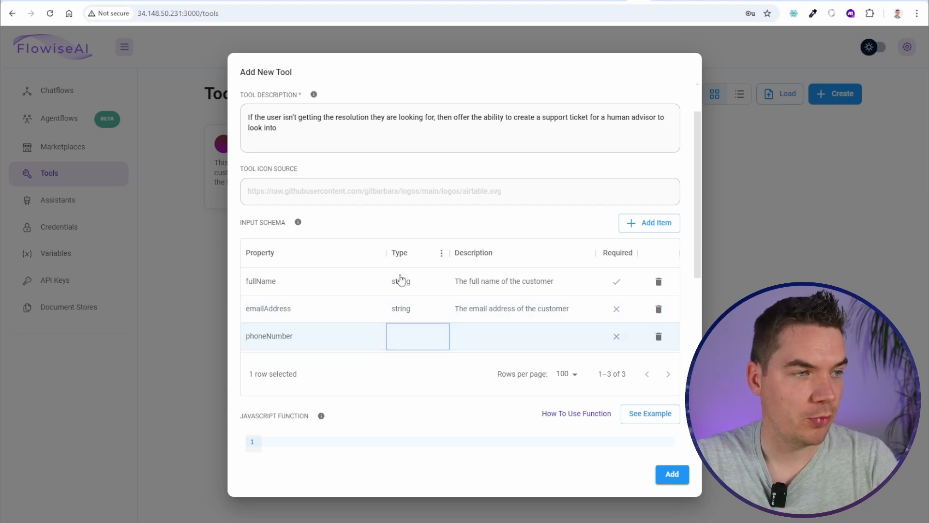
double_click(411, 341)
left_click(411, 341)
left_click(404, 358)
double_click(493, 347)
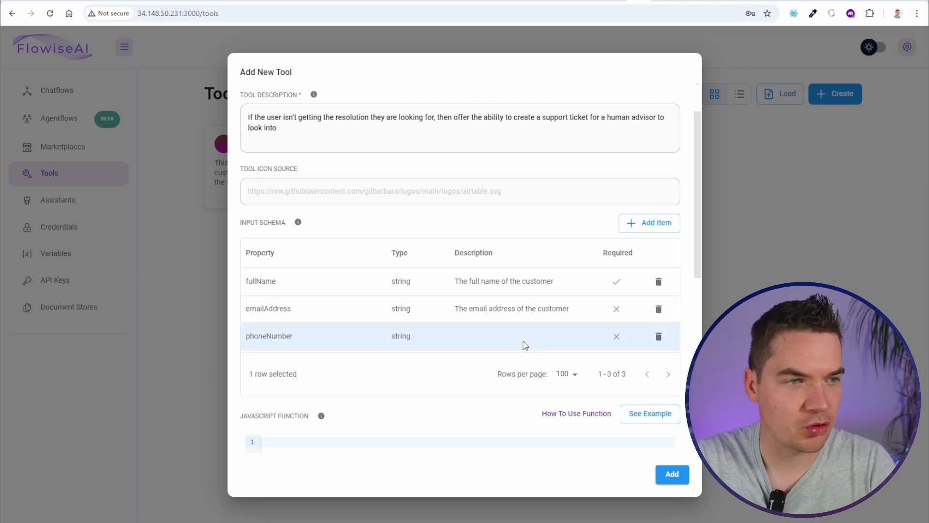
double_click(546, 336)
type("The phone number of the customer")
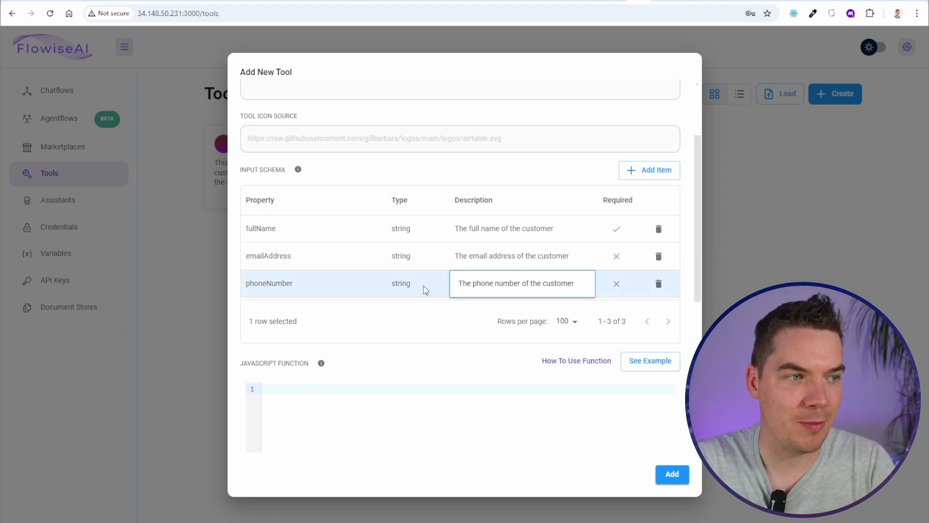
double_click(616, 257)
left_click(616, 257)
double_click(617, 284)
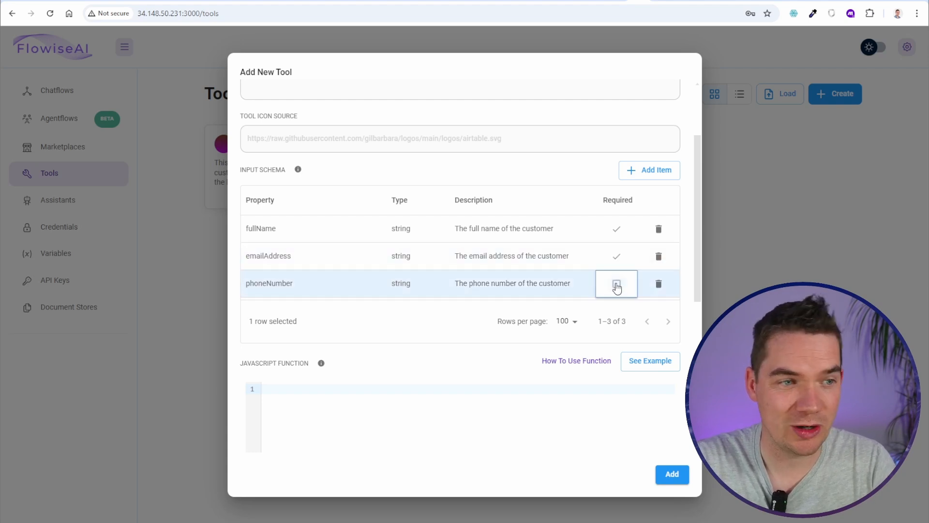
left_click(616, 285)
scroll(554, 263, "down", 2)
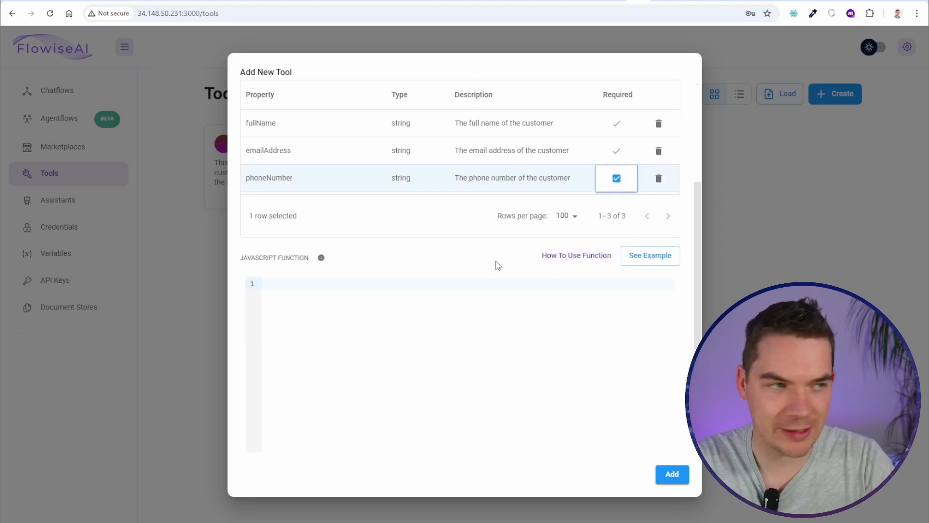
scroll(464, 280, "up", 2)
Add an issueDescription string property describing the customer's problem missing from the knowledge base
left_click(651, 170)
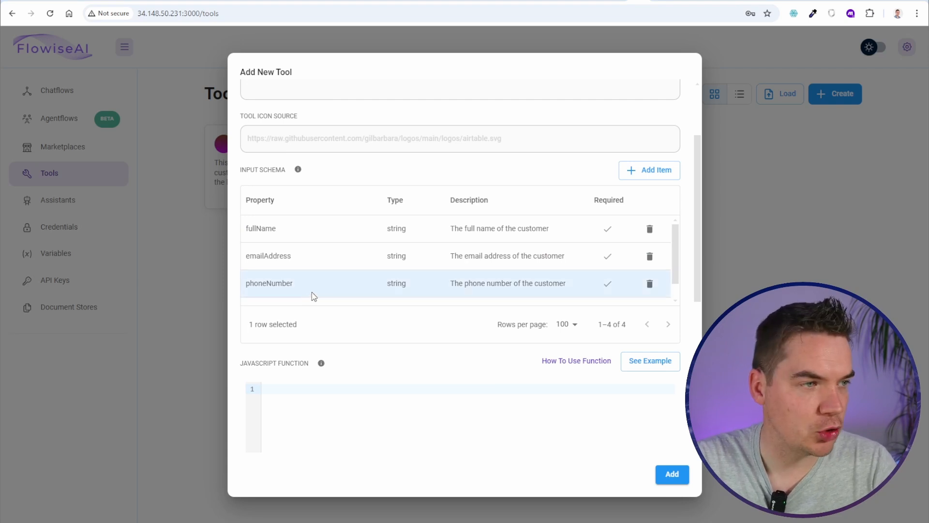
scroll(291, 295, "down", 1)
double_click(290, 291)
type("issueDescription")
double_click(412, 291)
left_click(412, 317)
double_click(472, 293)
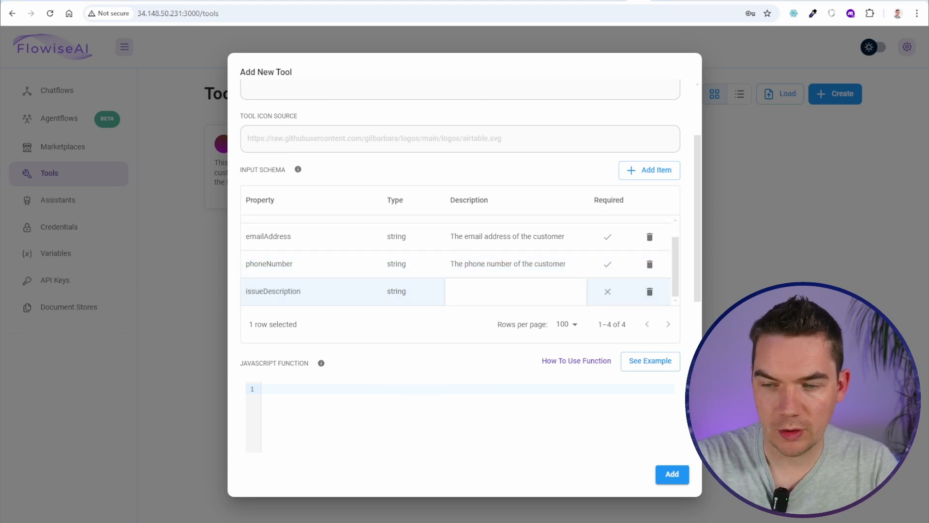
double_click(476, 294)
type("The problem the customer is having that we haven't got information in the knowledgebase")
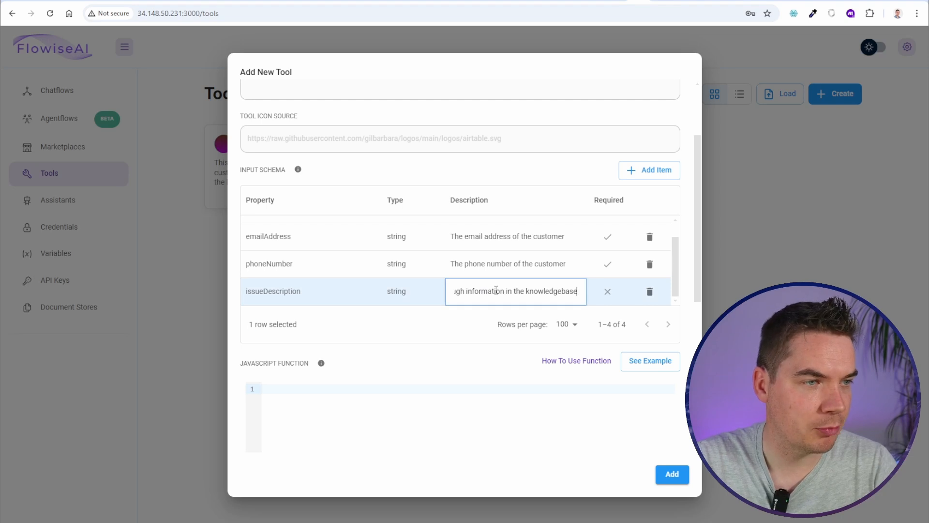
left_click(502, 268)
double_click(535, 294)
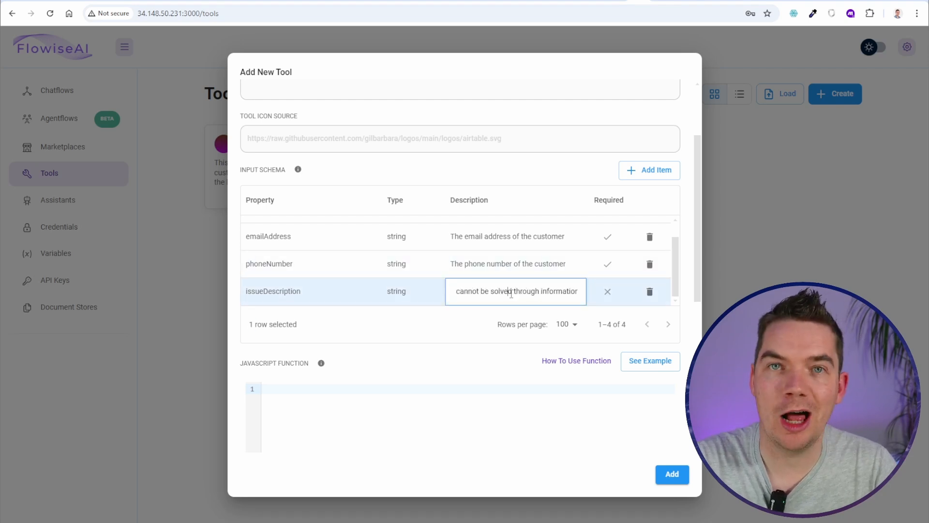
left_click_drag(521, 292, 568, 292)
left_click(515, 291)
left_click(418, 267)
Set the ticketSubject property's type to string and paste in its description
scroll(334, 276, "down", 1)
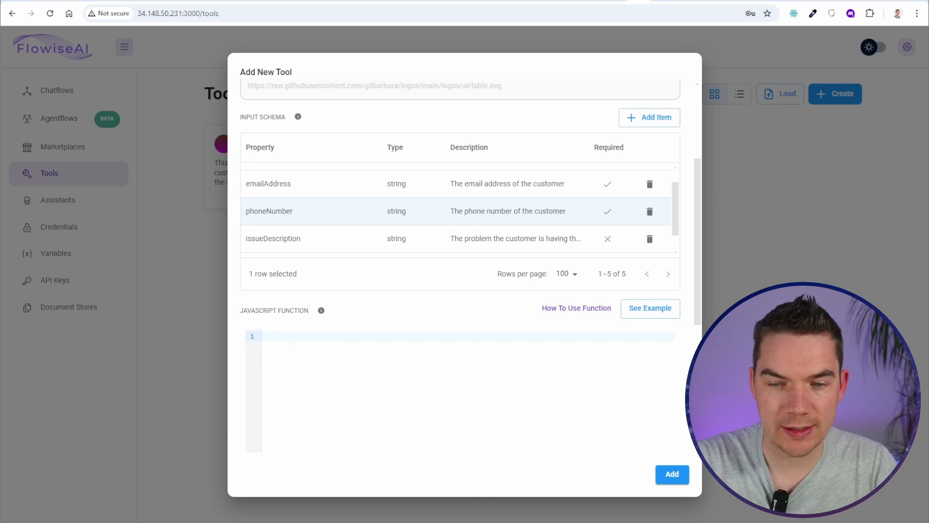
scroll(312, 248, "down", 1)
double_click(409, 244)
left_click(407, 269)
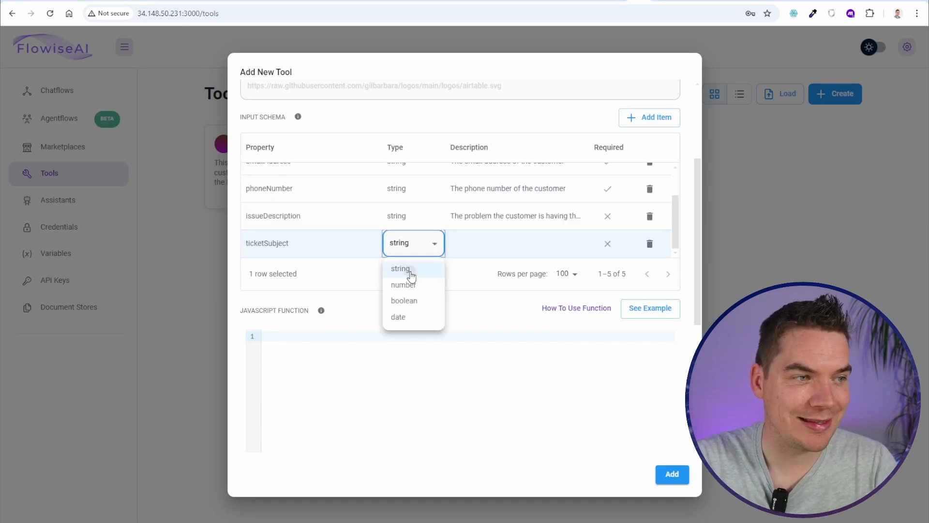
double_click(478, 249)
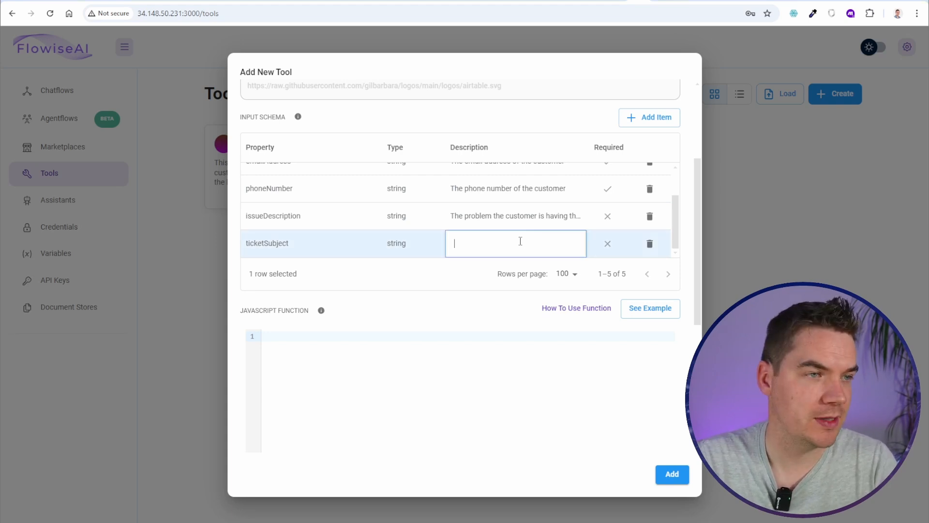
key("ctrl+v")
key("Return")
Mark issueDescription and ticketSubject as required, then review the full schema
double_click(607, 216)
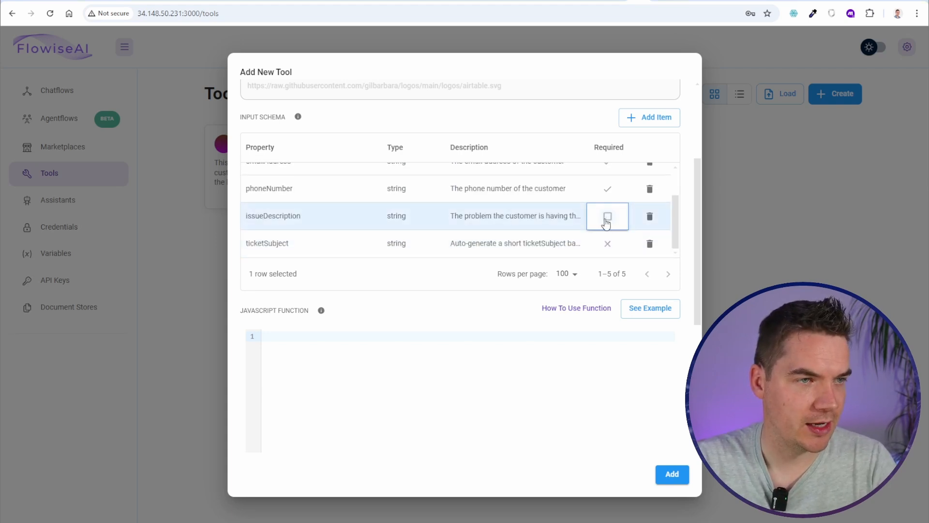
left_click(607, 216)
left_click(609, 245)
double_click(608, 245)
left_click(608, 245)
left_click(548, 243)
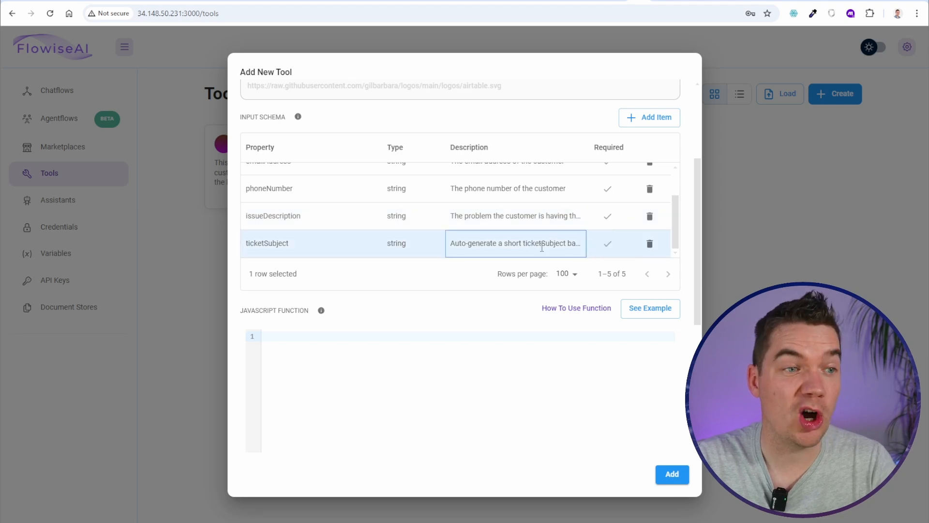
scroll(537, 240, "up", 5)
scroll(532, 237, "up", 2)
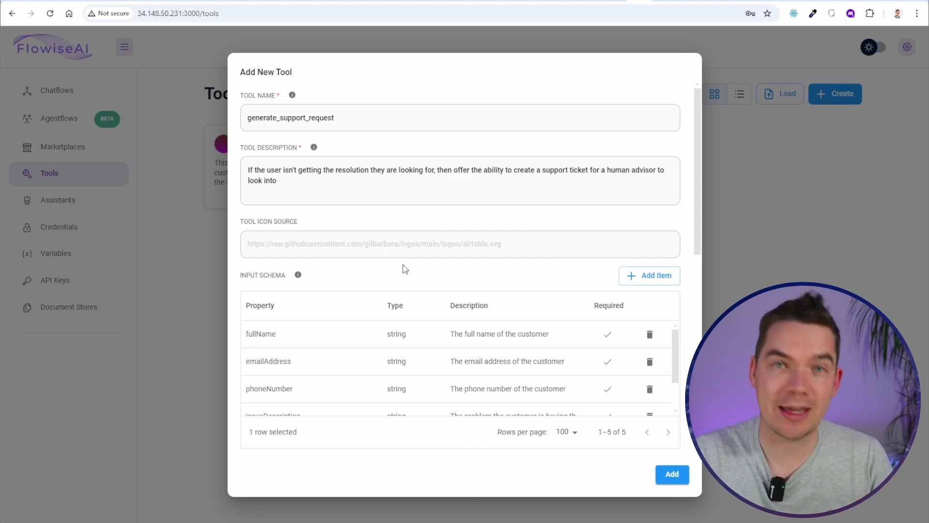
scroll(411, 272, "down", 1)
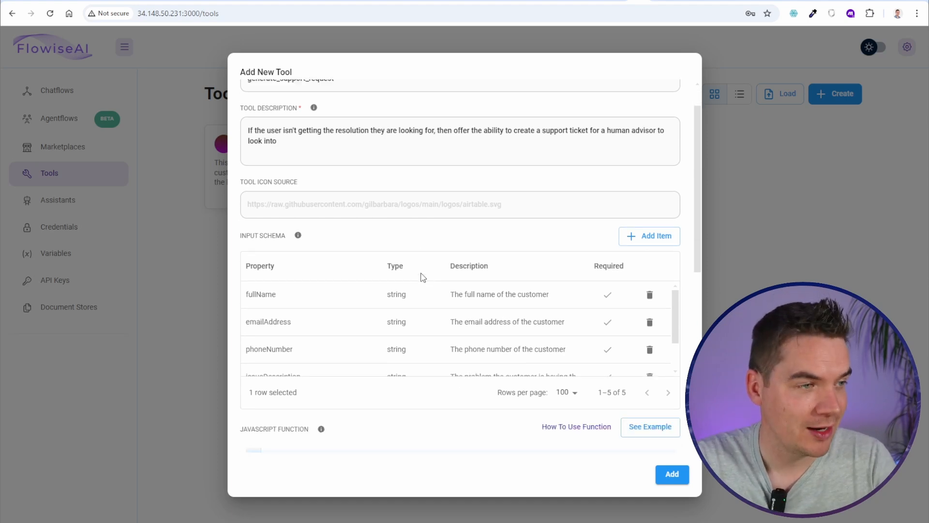
scroll(282, 292, "down", 1)
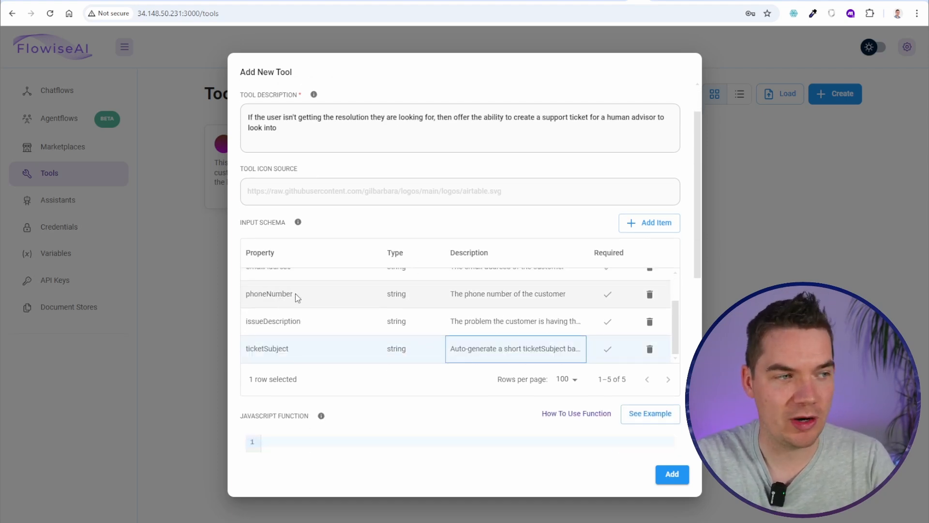
scroll(305, 318, "down", 6)
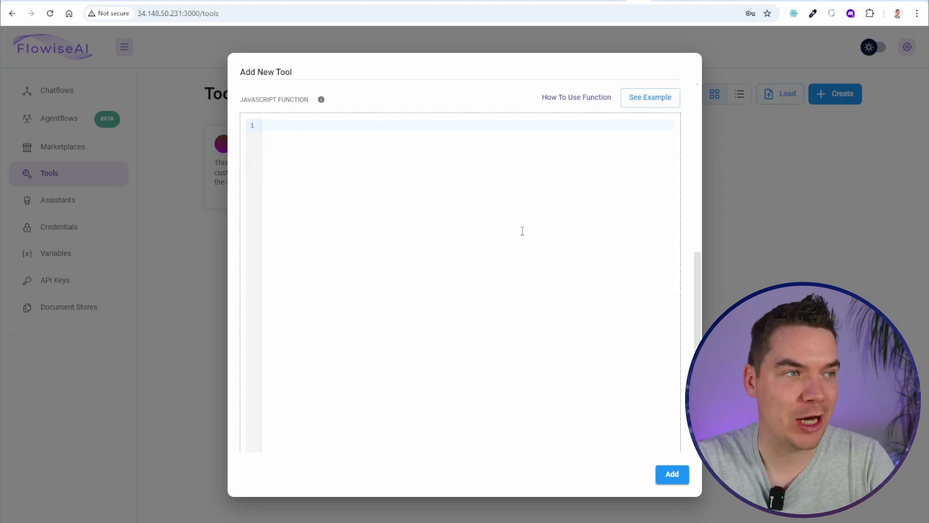
Load the See Example fetch code into the tool's JavaScript function, then bring up the Make scenario
left_click(350, 317)
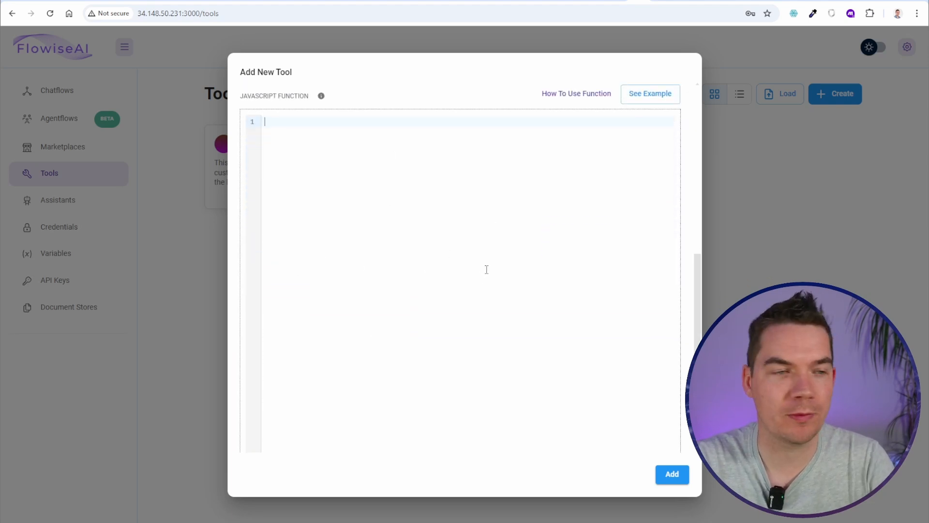
scroll(483, 274, "down", 1)
scroll(474, 227, "up", 3)
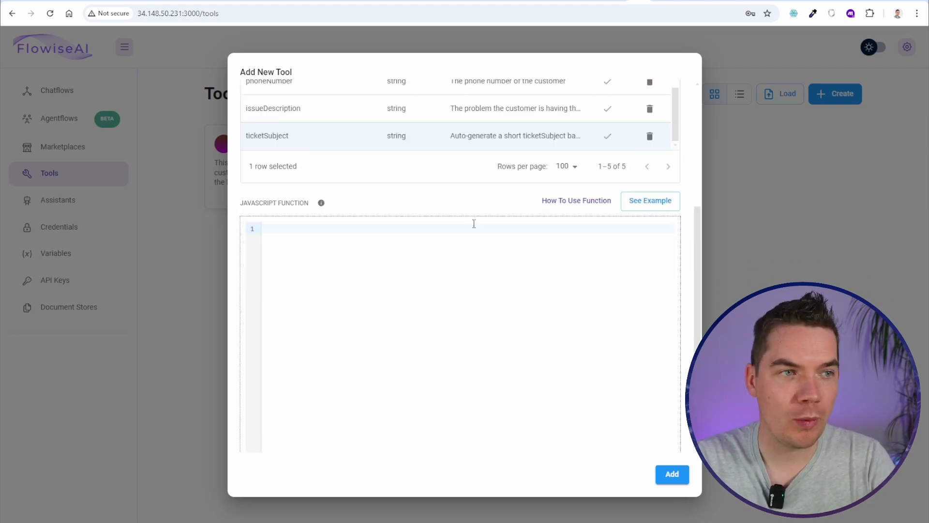
left_click(649, 207)
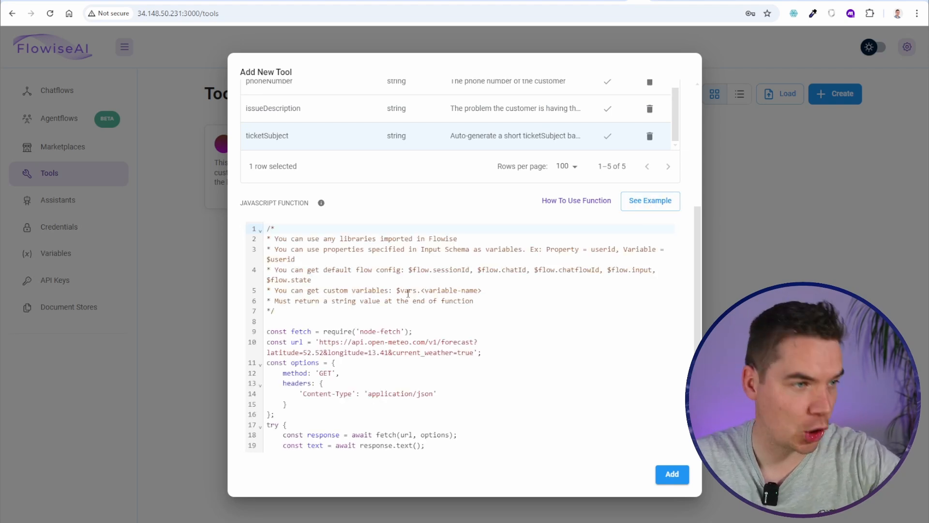
scroll(408, 293, "down", 3)
left_click(413, 263)
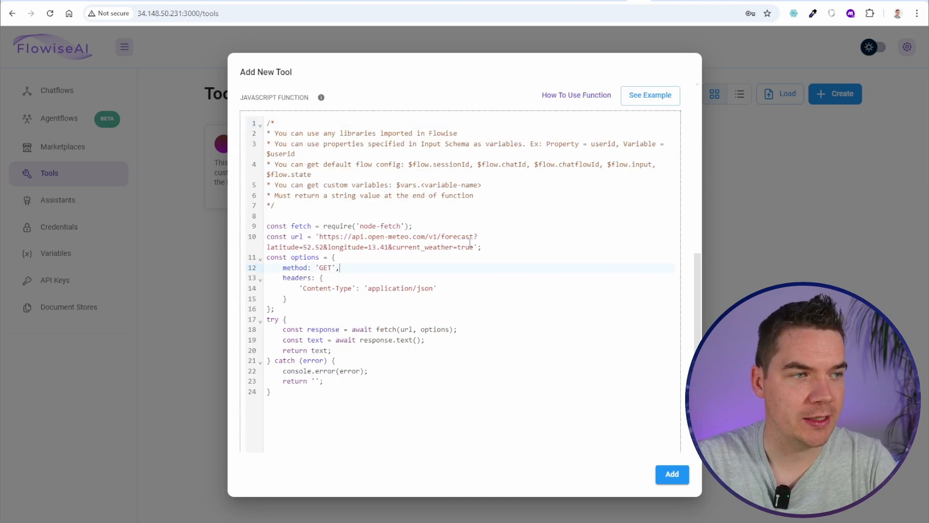
left_click(684, 2)
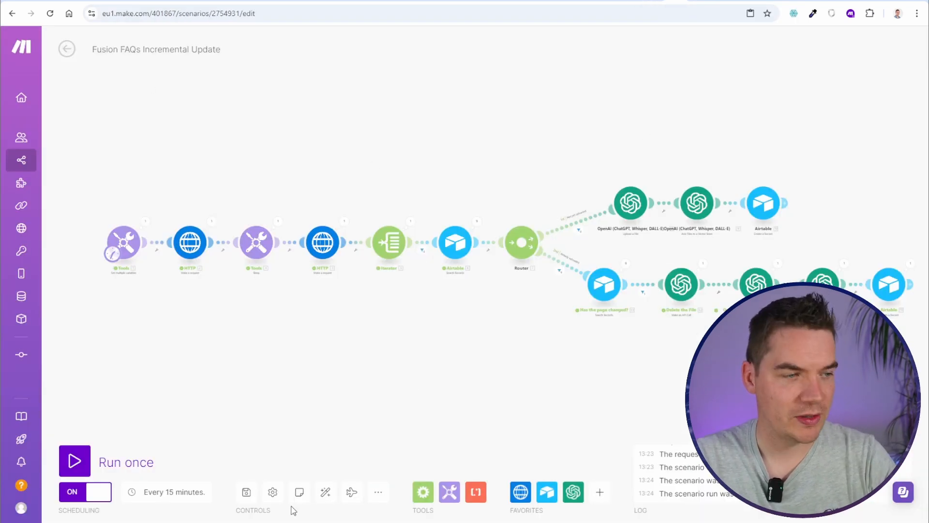
Save the current Make scenario and start a new one named 'Auto-create Support'
left_click(247, 491)
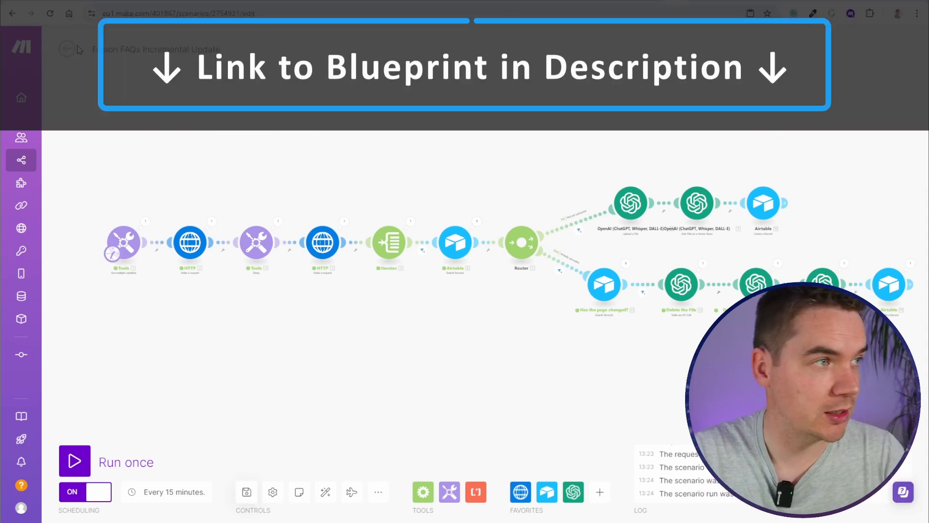
left_click(67, 50)
left_click(881, 52)
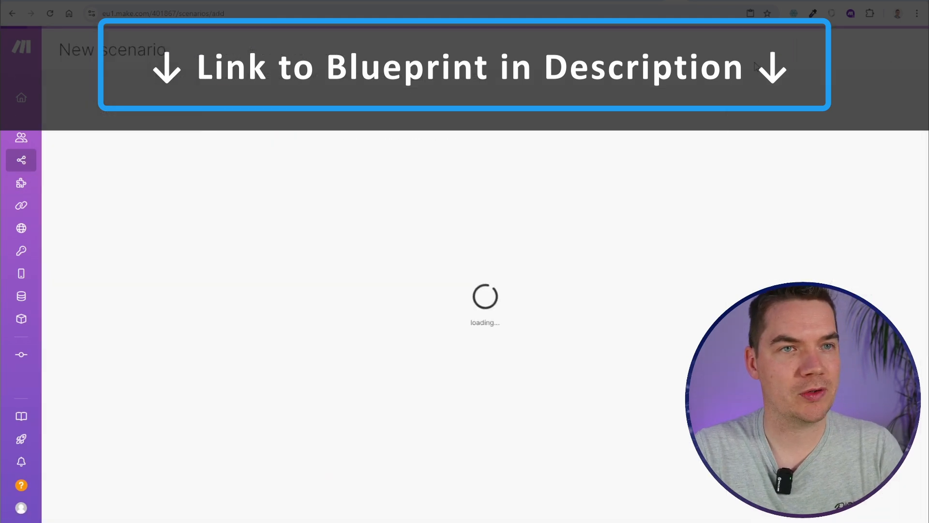
left_click(129, 50)
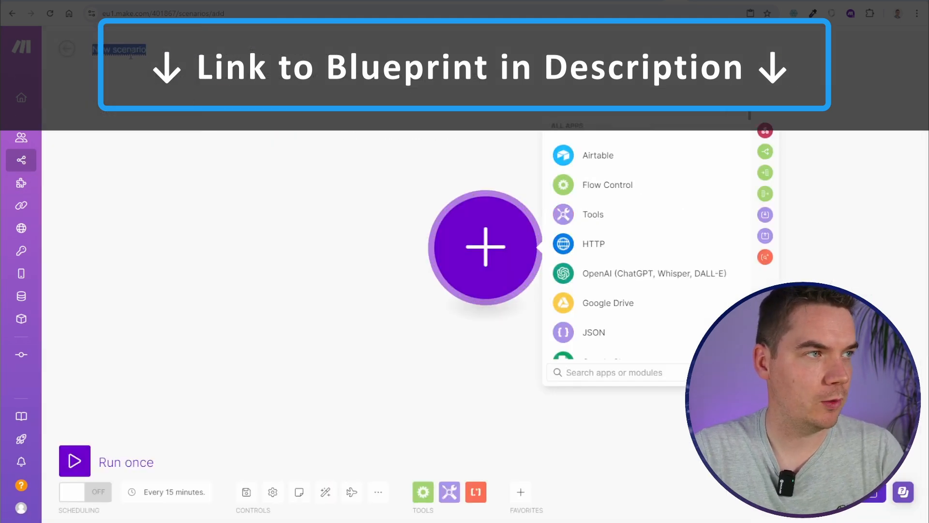
type("Auto-create Support Ticket")
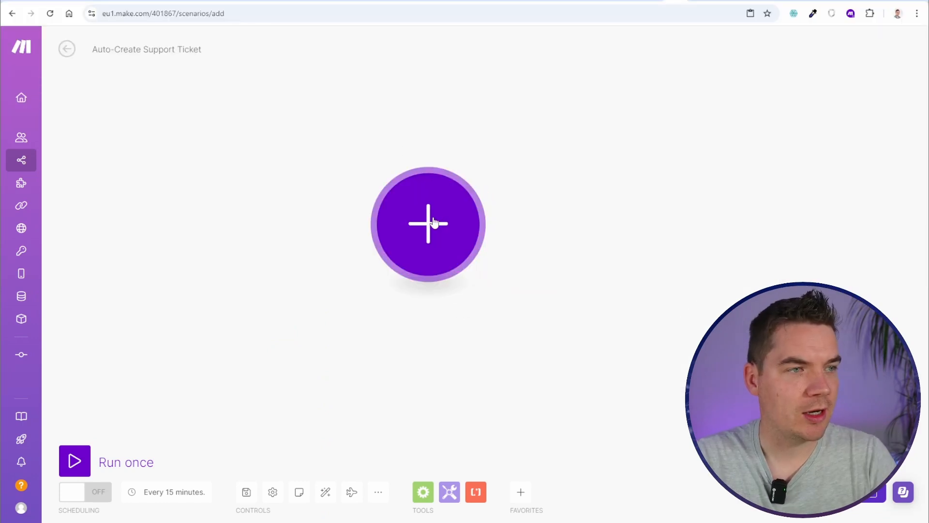
Add a Custom webhook trigger with a new webhook 'Flowise Webhook for Ticket' and copy its address
left_click(432, 222)
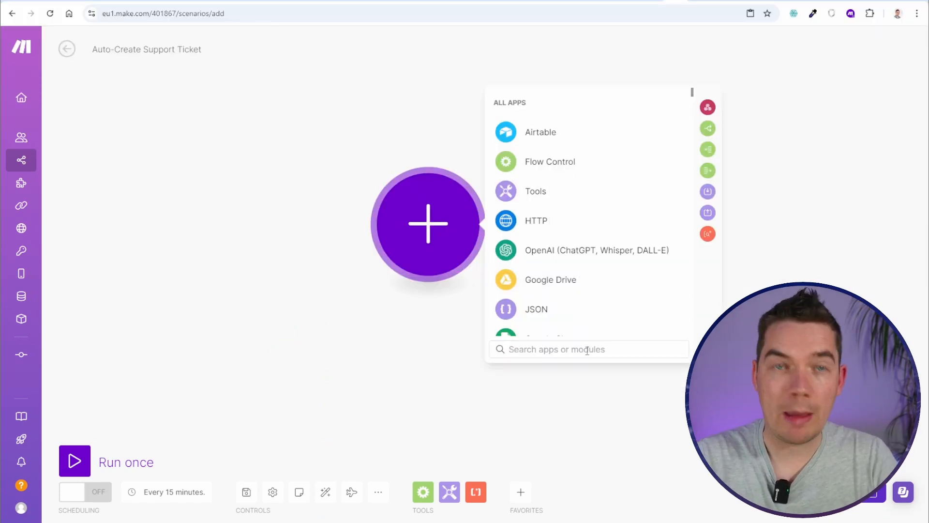
type("web")
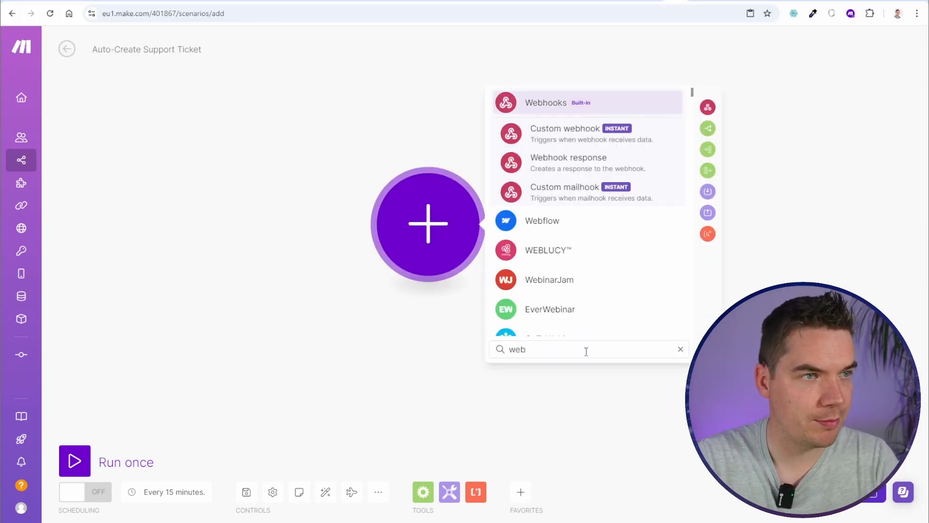
left_click(594, 145)
left_click(704, 222)
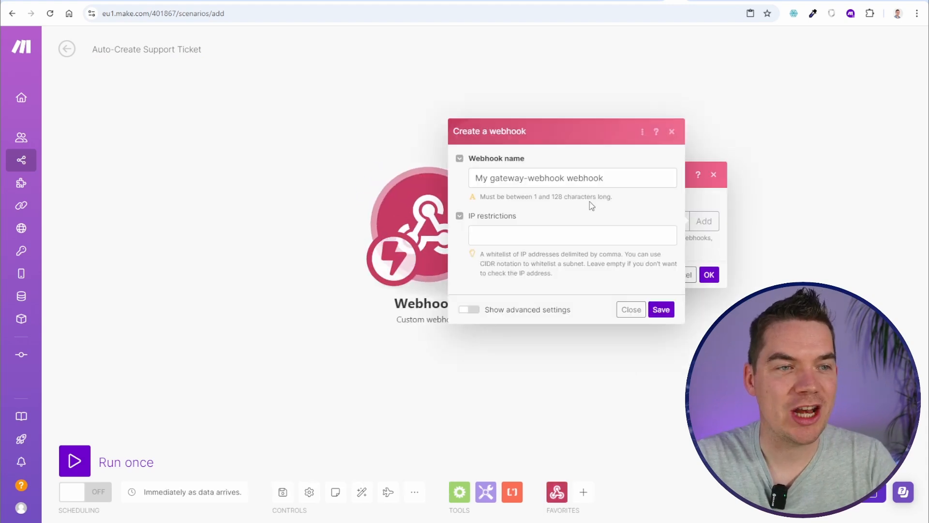
triple_click(540, 175)
type("Flowuse")
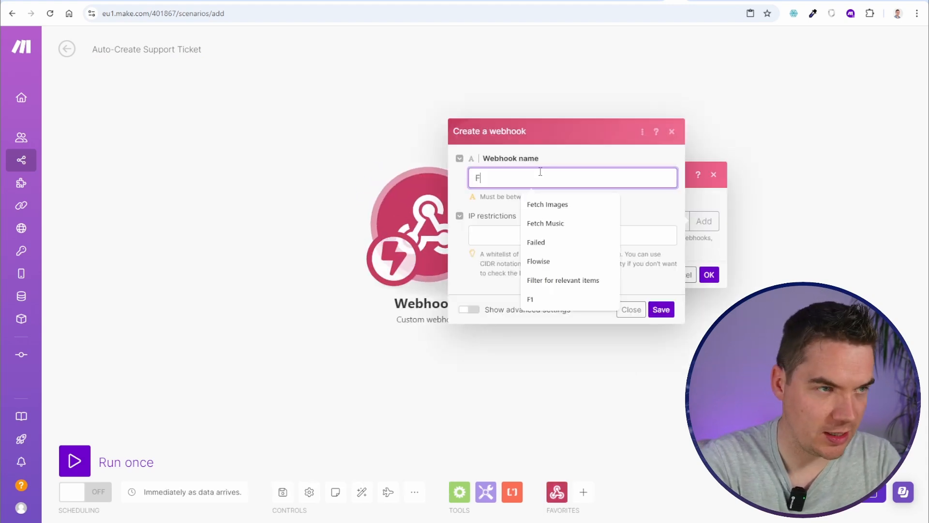
key("BackSpace")
key("BackSpace")
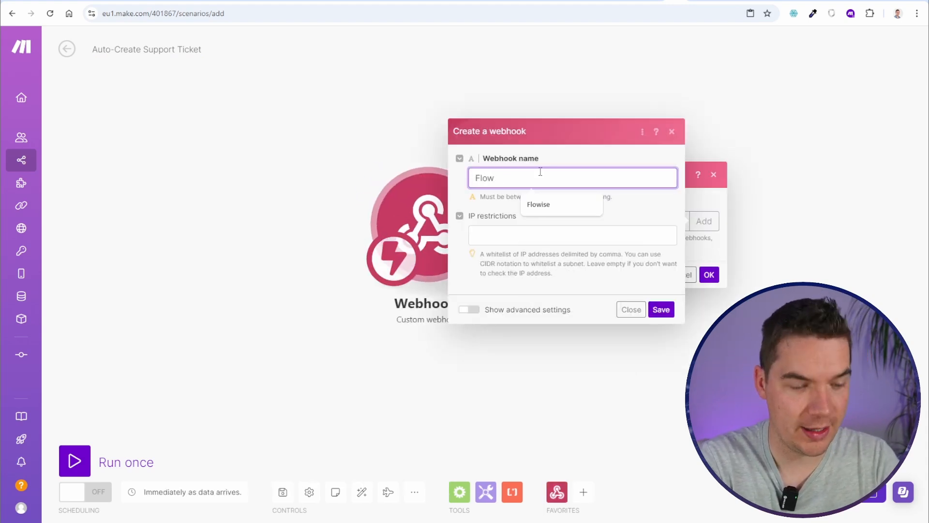
type("ise Webhook for Ticket C")
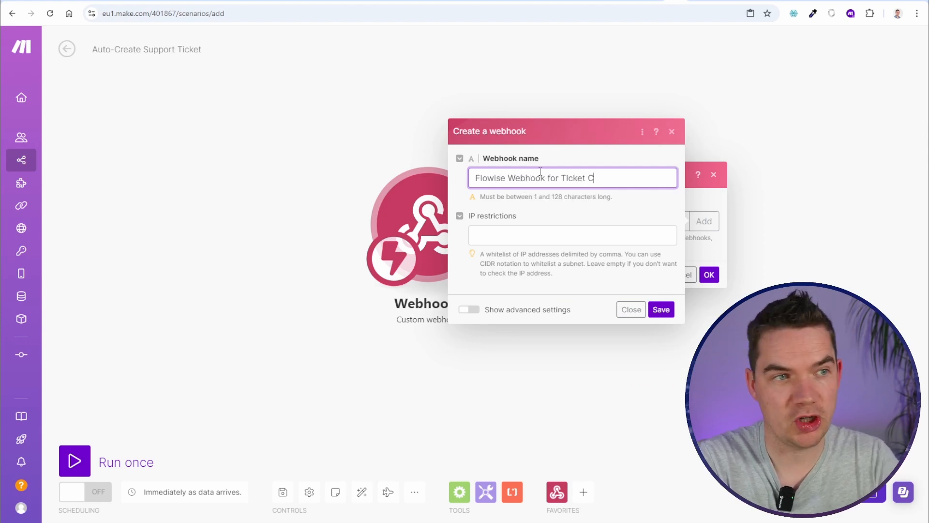
left_click(661, 310)
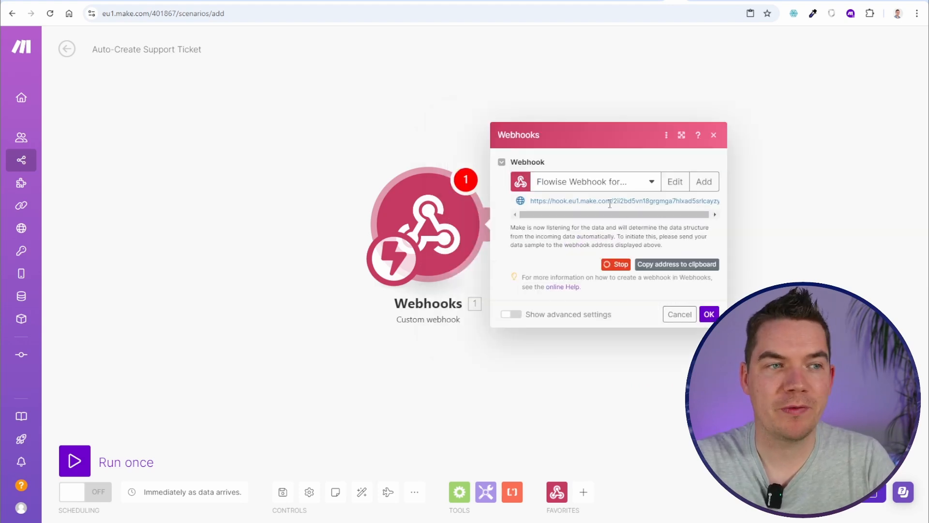
left_click(677, 264)
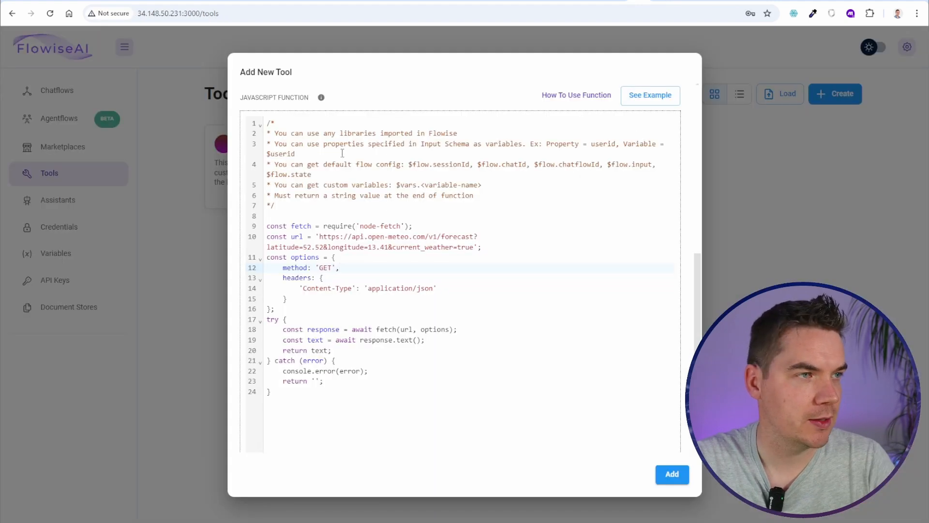
Replace the example weather URL with the pasted Make webhook address, change GET to POST, and add a line after headers
scroll(358, 249, "up", 1)
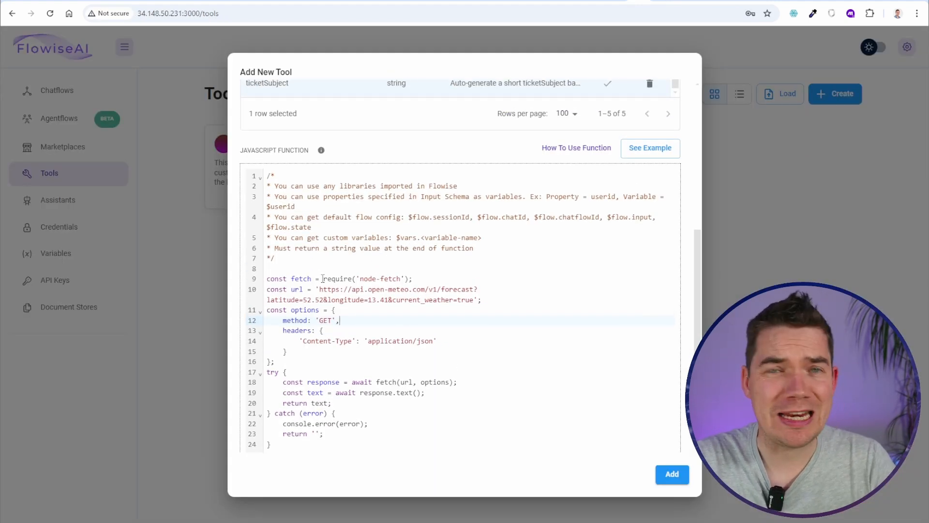
scroll(323, 279, "down", 1)
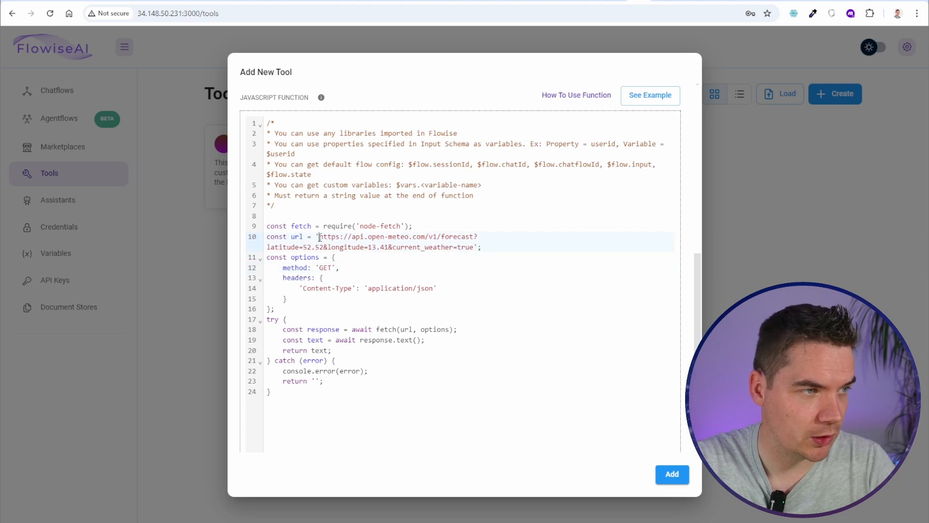
left_click_drag(320, 237, 475, 249)
key("BackSpace")
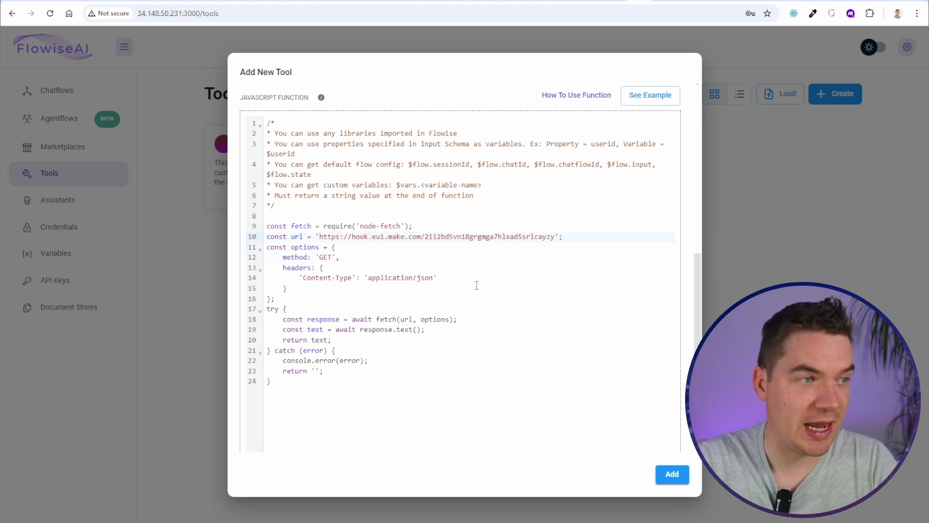
double_click(324, 258)
type("POST")
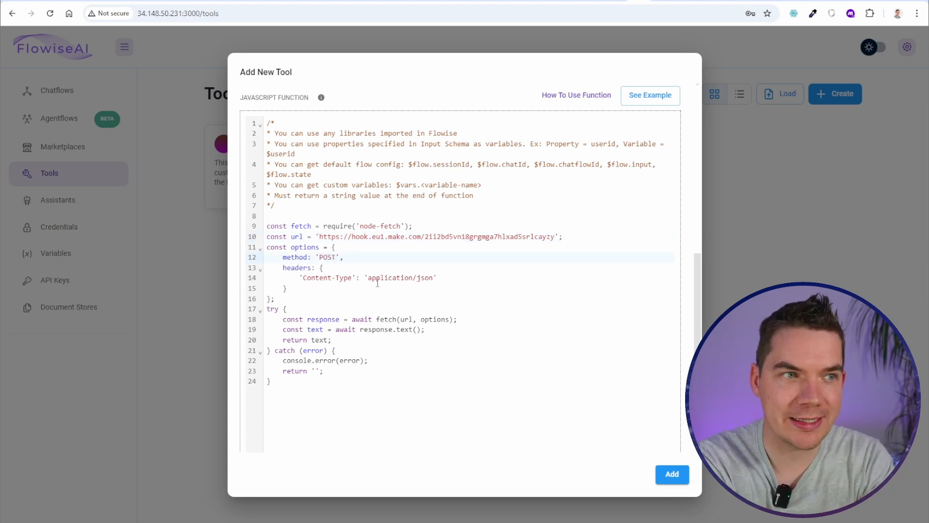
left_click(309, 289)
key("Return")
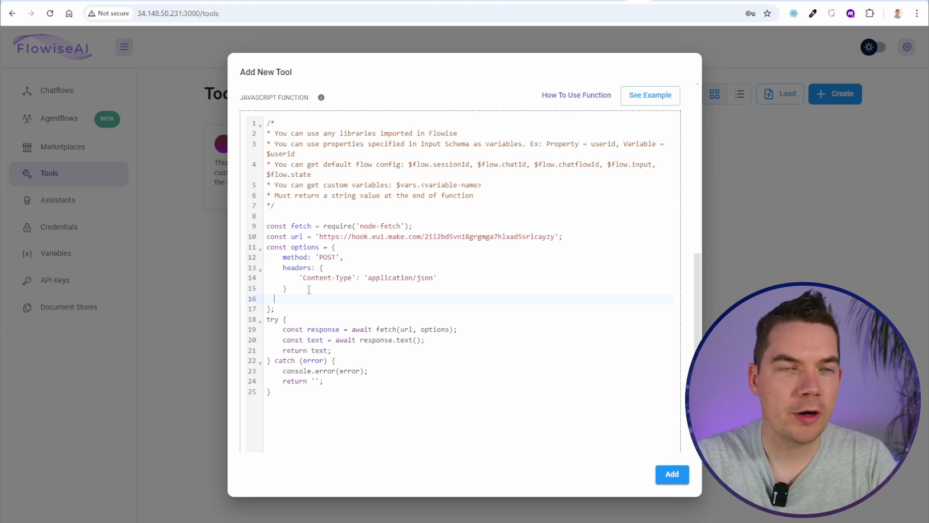
Start a JSON.stringify body with a 'fullName' key, checking the comment on using schema properties as variables
type("bo")
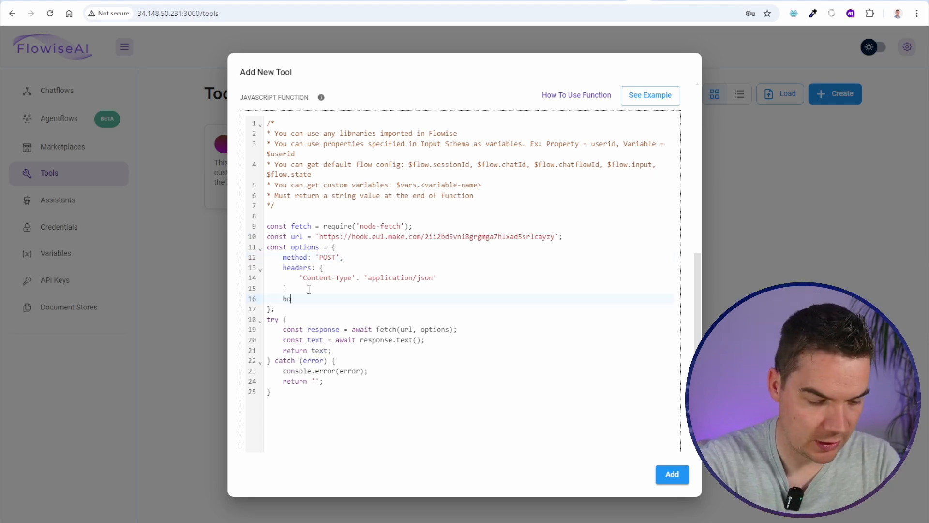
type("dy")
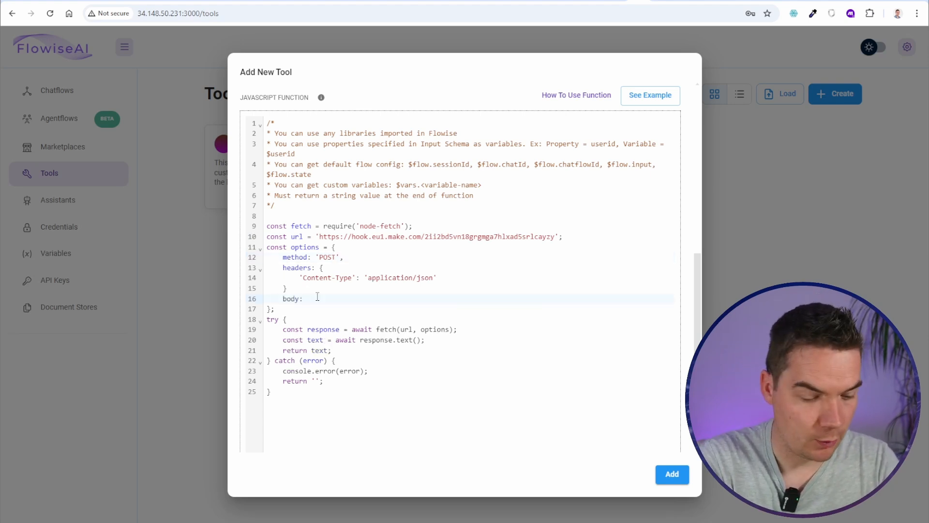
type(": JSON.st")
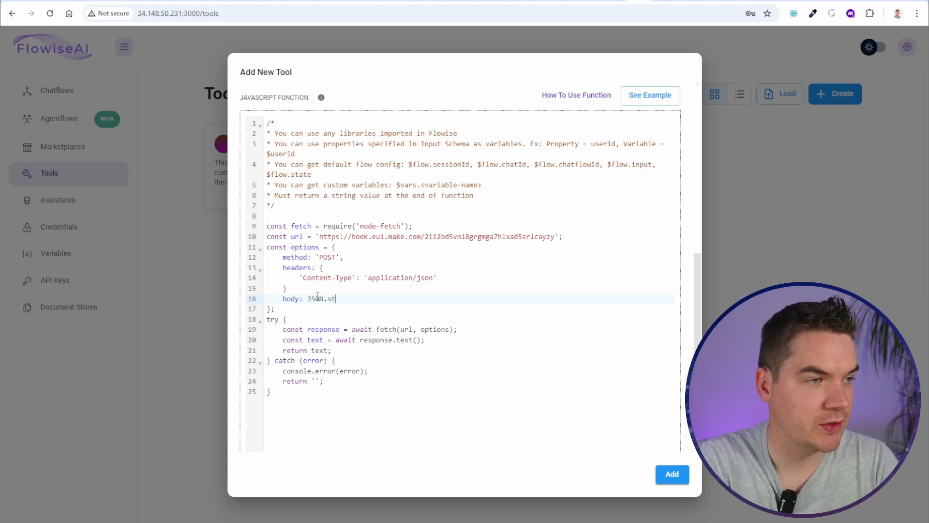
type("ringify")
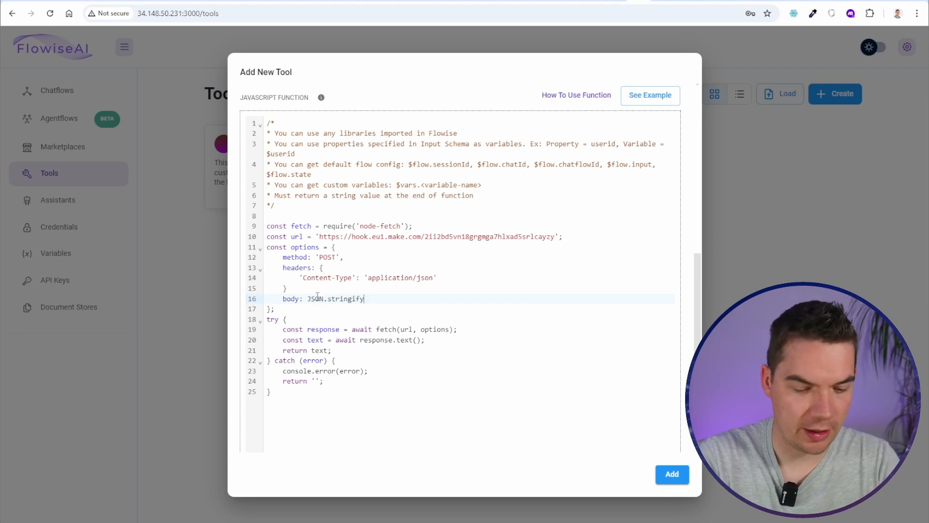
type("()")
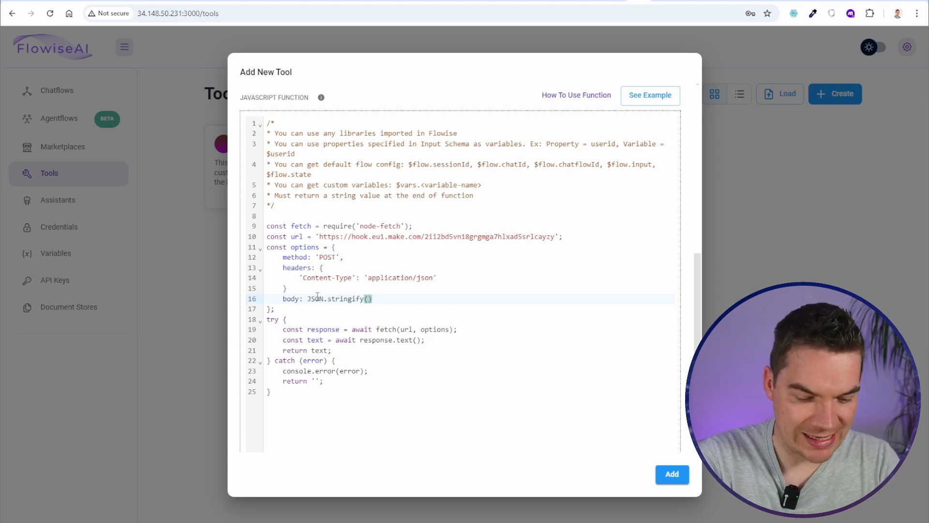
type("{")
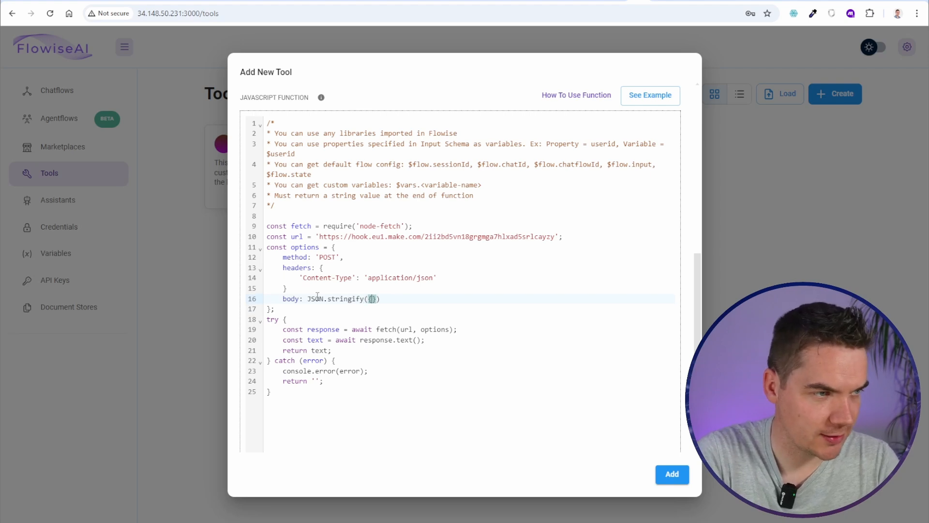
key("Return")
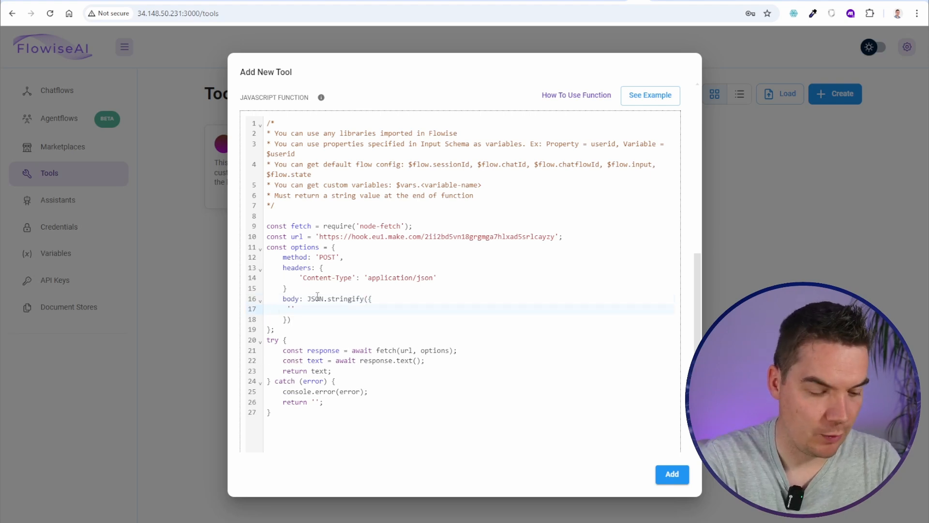
scroll(317, 296, "up", 4)
scroll(309, 338, "down", 3)
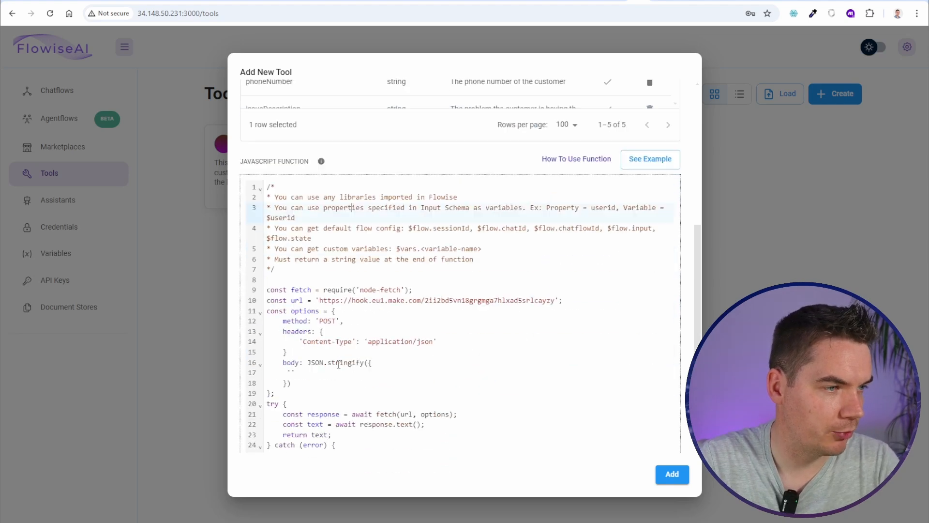
type("'fullName':")
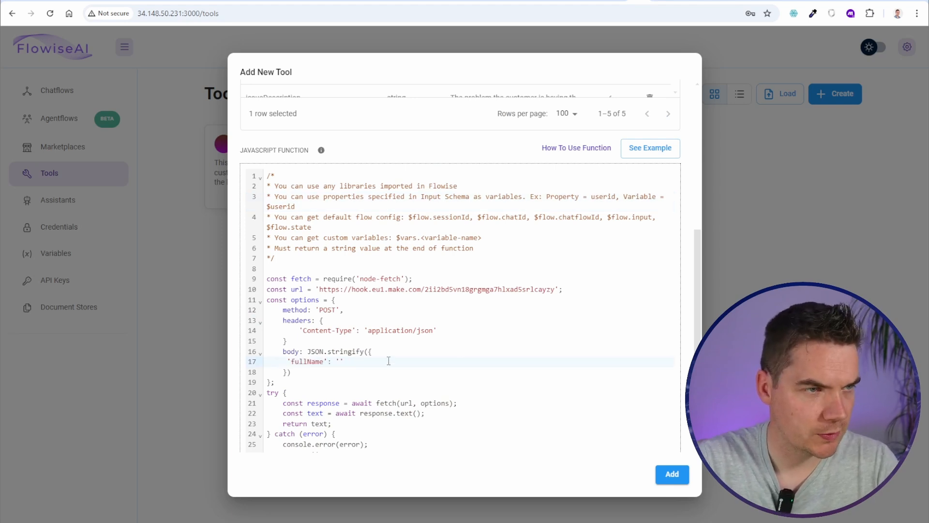
mouse_move(287, 198)
left_mouse_down()
mouse_move(392, 198)
mouse_move(297, 207)
left_mouse_up()
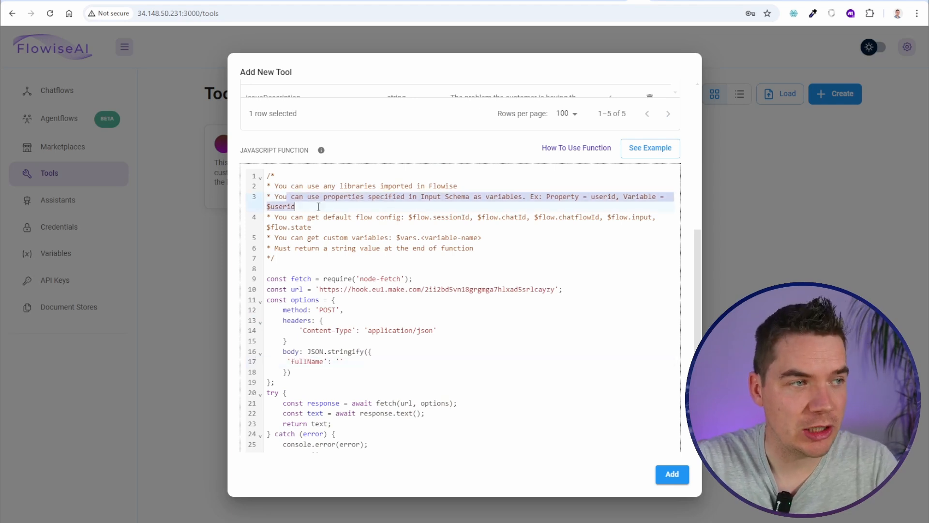
left_click_drag(412, 198, 480, 201)
left_click(468, 198)
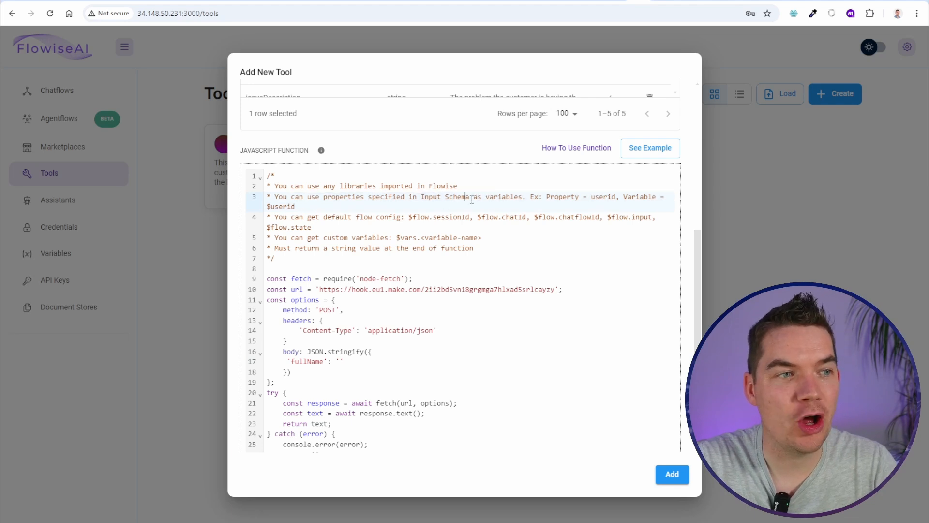
scroll(438, 334, "up", 3)
scroll(545, 333, "down", 2)
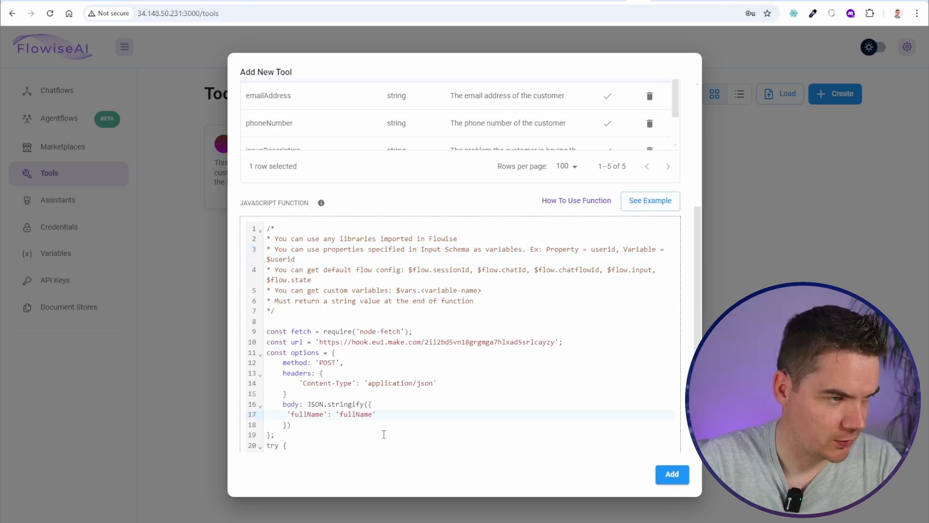
left_click(267, 260)
Set the fullName value to the ${$fullName} placeholder and duplicate the entry
left_click(340, 414)
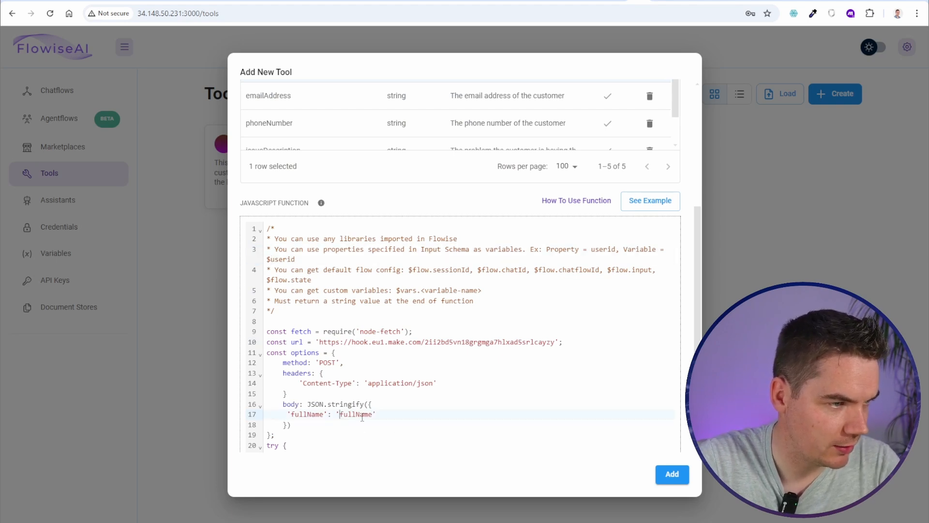
type("$")
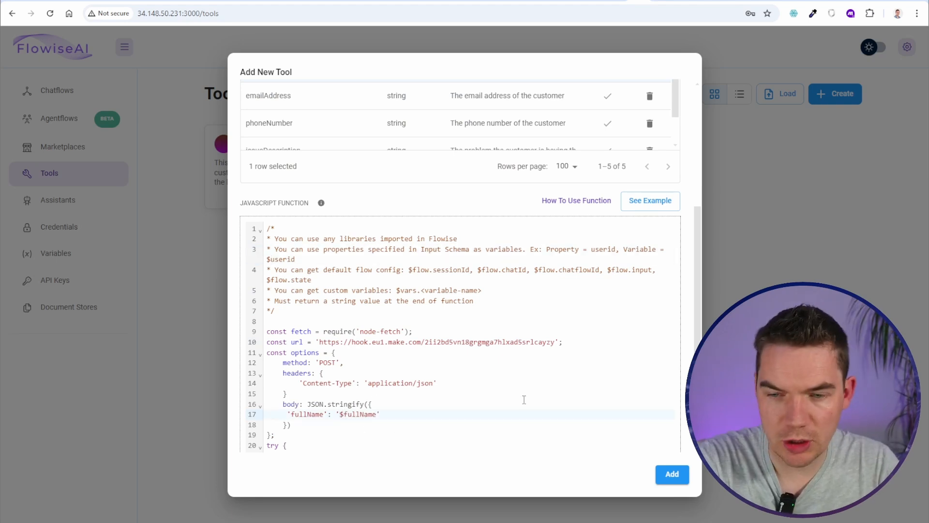
type("$")
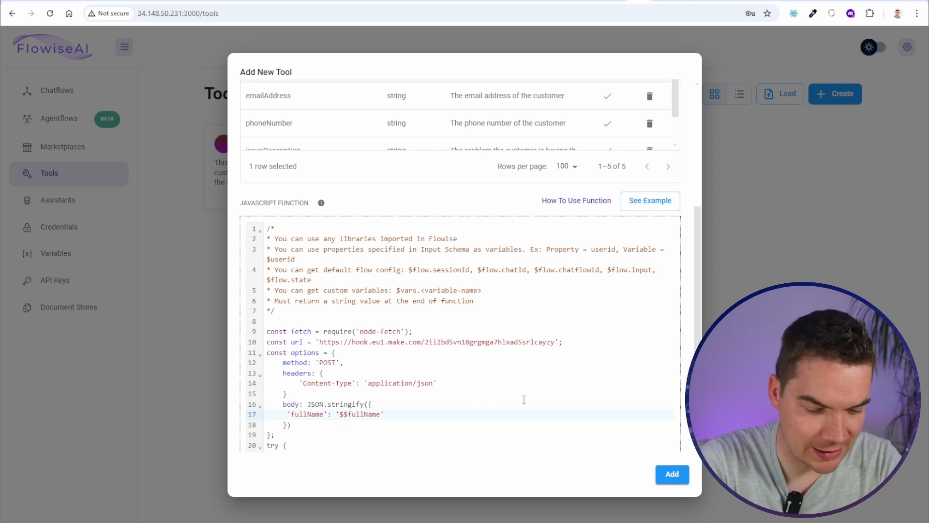
type("{")
key("Right")
type("}")
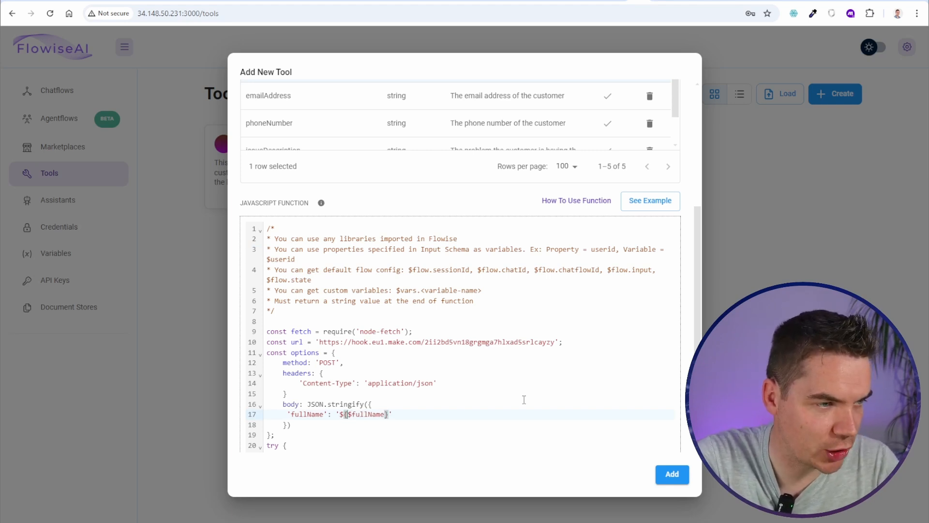
key("Right")
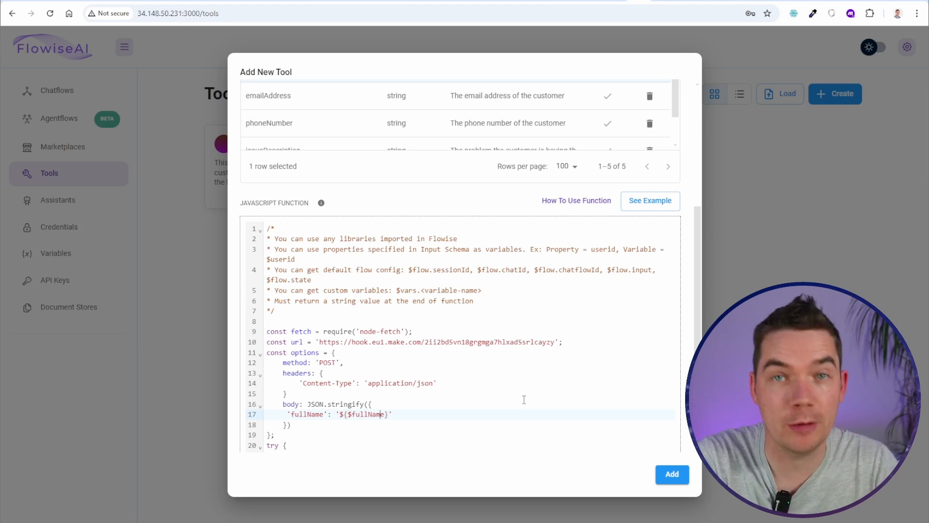
key("Return")
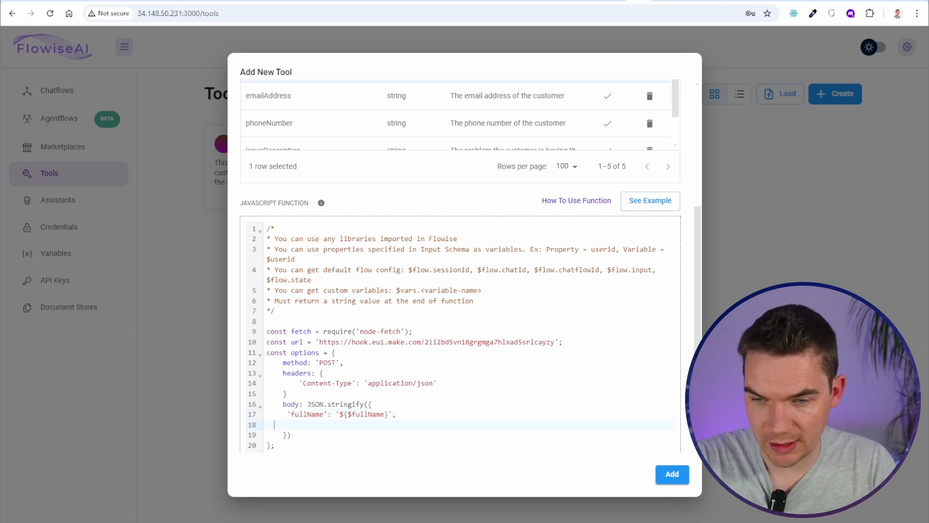
key("ctrl+v")
key("ctrl+v")
type("'fullName': '${$fullName}',")
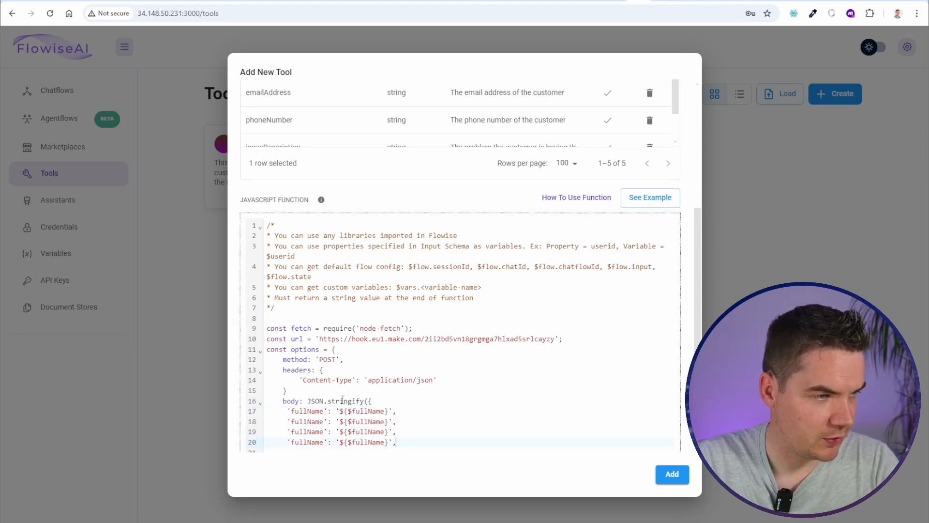
Copy the fullName entry until the body holds five entries
scroll(310, 404, "down", 1)
scroll(309, 382, "up", 5)
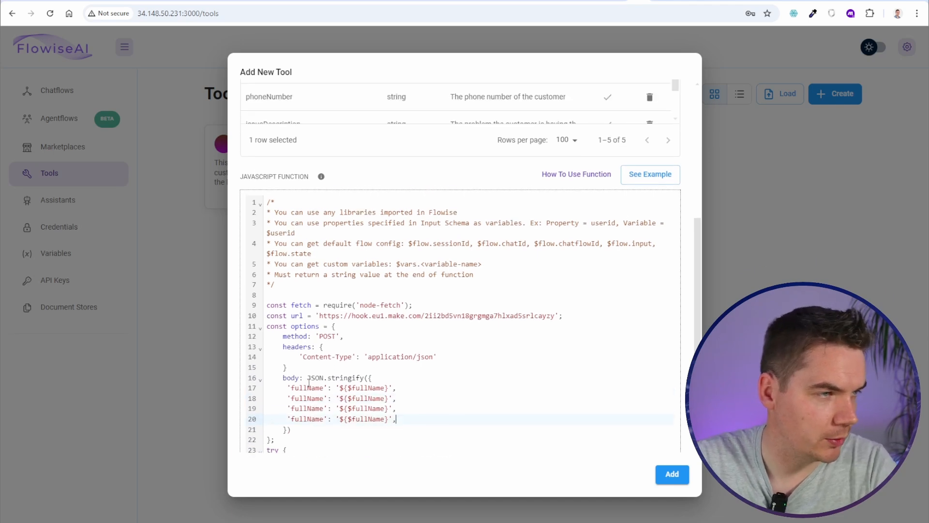
scroll(288, 257, "down", 2)
scroll(288, 264, "down", 5)
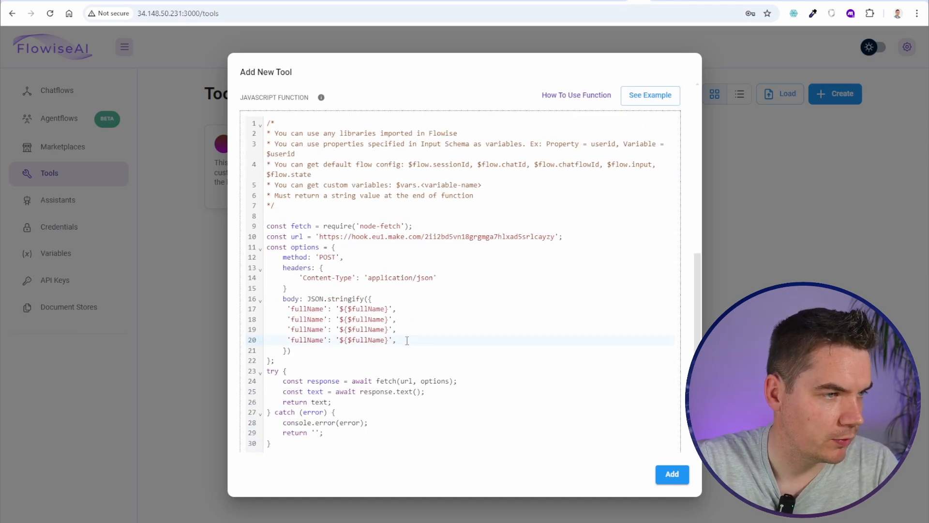
left_click_drag(406, 340, 405, 331)
key("ctrl+c")
left_click(401, 342)
key("ctrl+v")
scroll(312, 241, "up", 5)
scroll(313, 241, "down", 4)
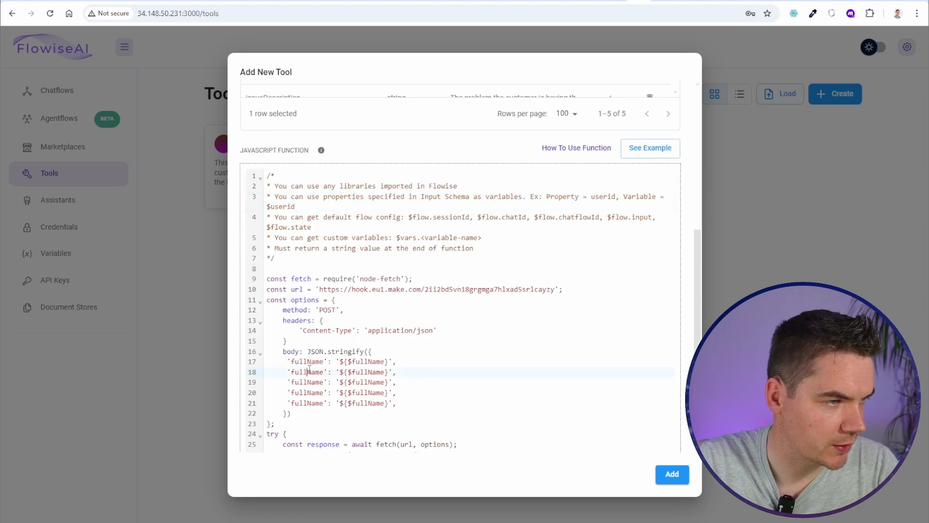
Rename the copies to emailAddress, phoneNumber, issueDescription and ticketSubject, then add the tool
double_click(308, 371)
type("emailAddress")
left_click_drag(368, 373, 399, 373)
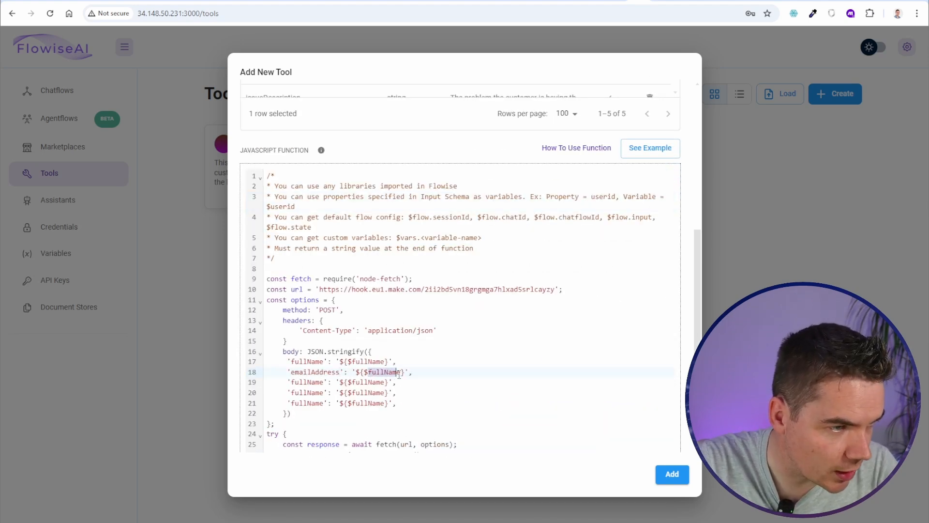
type("emailAddress")
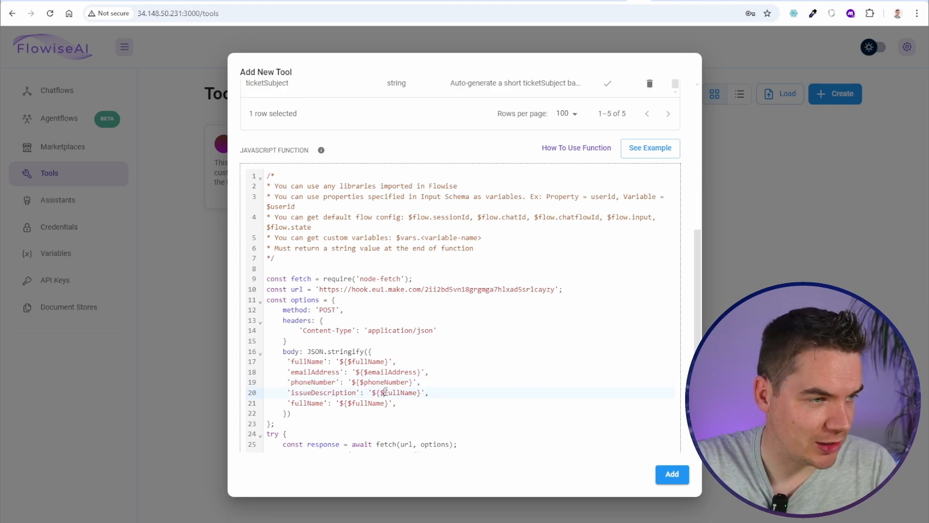
left_click_drag(385, 393, 418, 393)
key("ctrl+v")
double_click(277, 84)
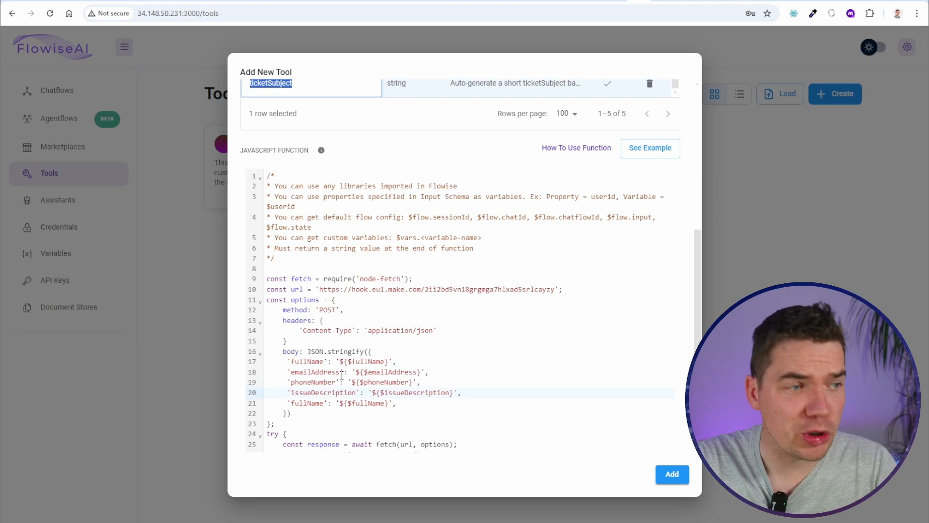
left_click(328, 371)
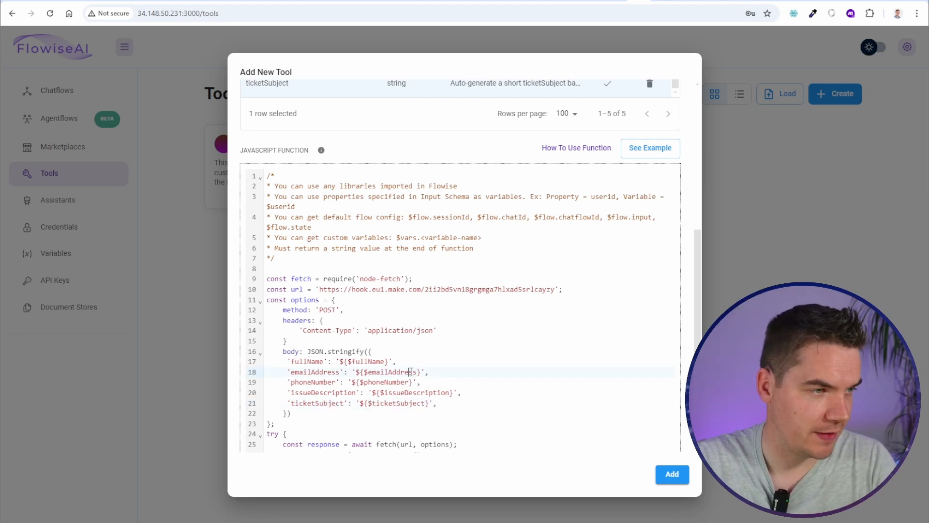
scroll(484, 412, "down", 3)
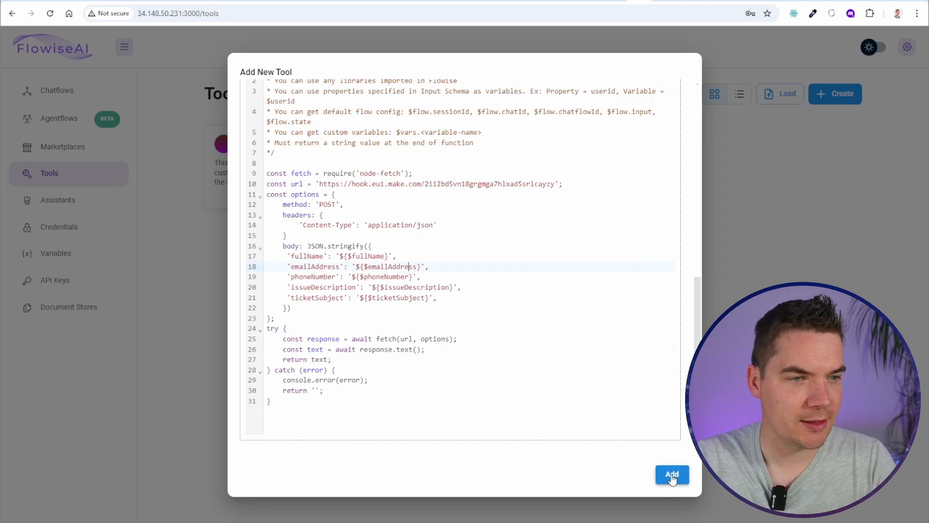
left_click(672, 475)
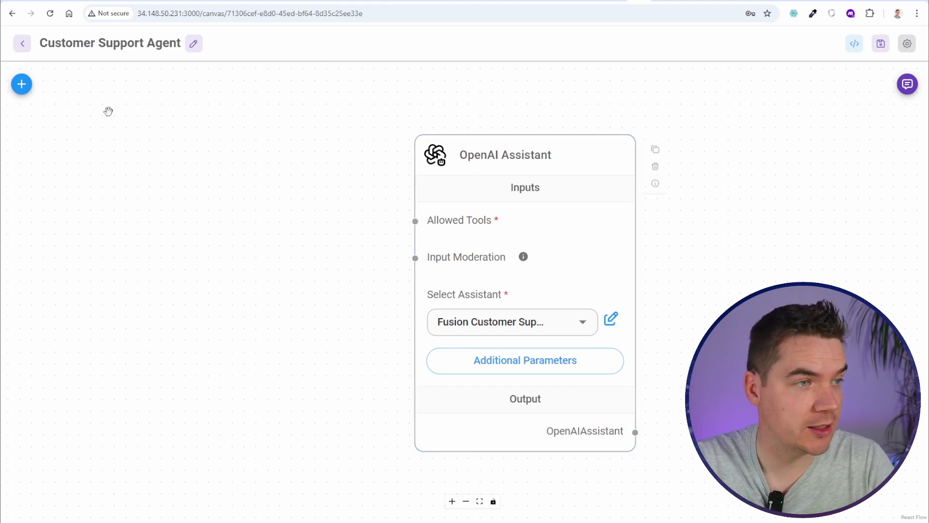
Place a Custom Tool node on the Customer Support Agent canvas
left_click(23, 85)
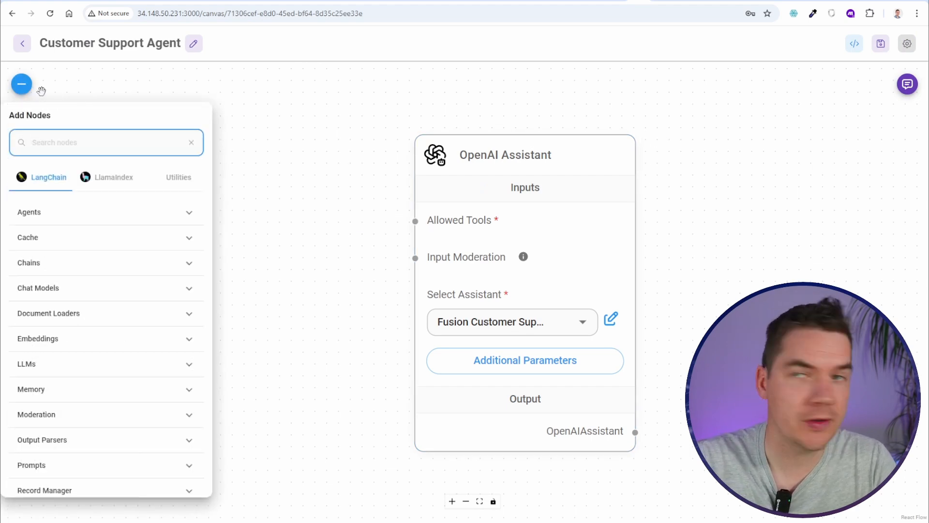
type("custom")
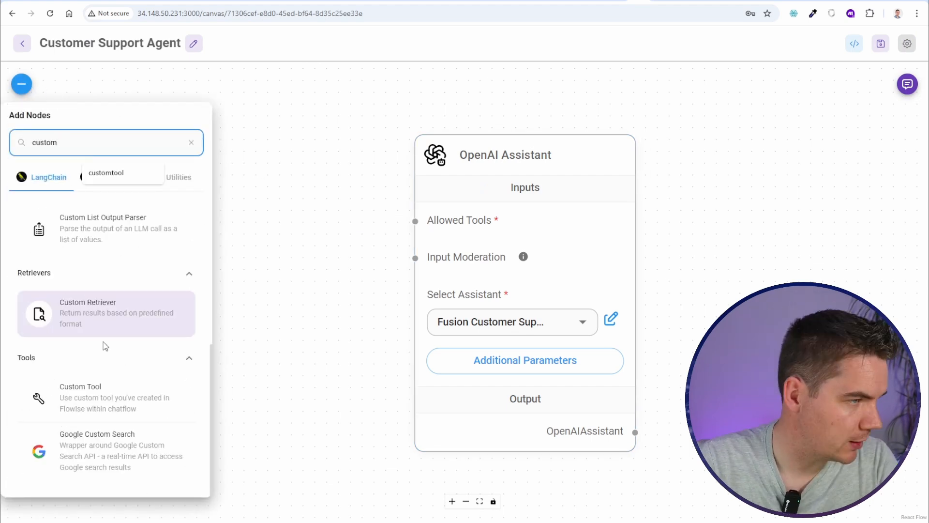
left_click_drag(78, 397, 296, 243)
scroll(291, 151, "down", 2)
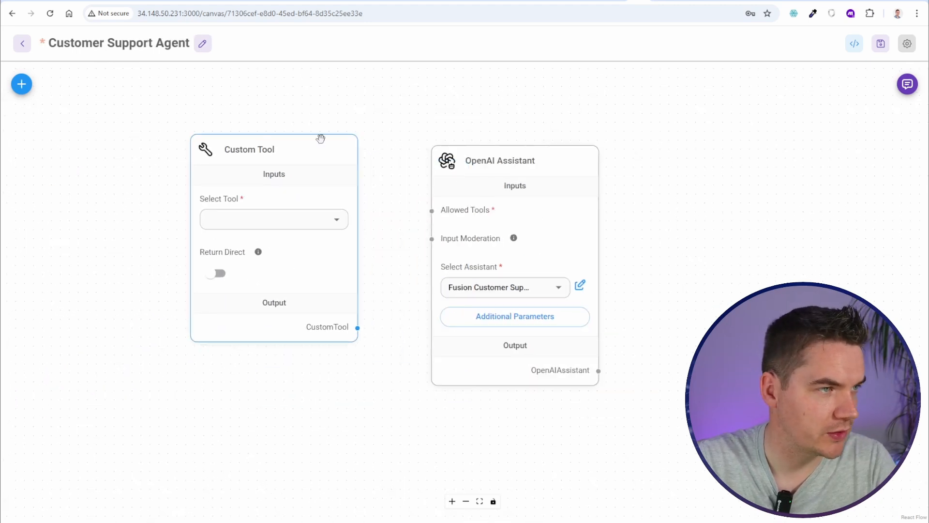
left_click_drag(321, 139, 305, 142)
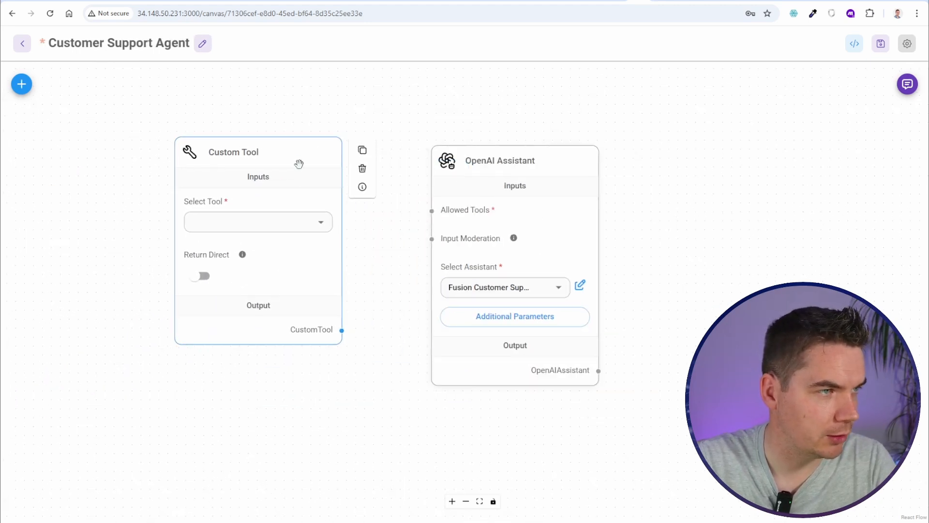
Wire the generate_support_request Custom Tool into the assistant's Allowed Tools and save the chatflow
left_click(322, 229)
left_click(290, 244)
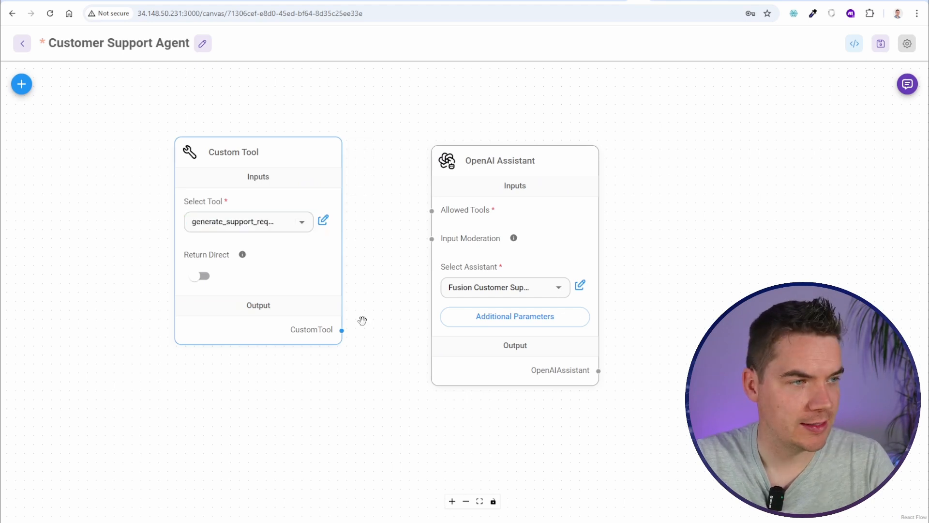
left_click_drag(341, 330, 443, 214)
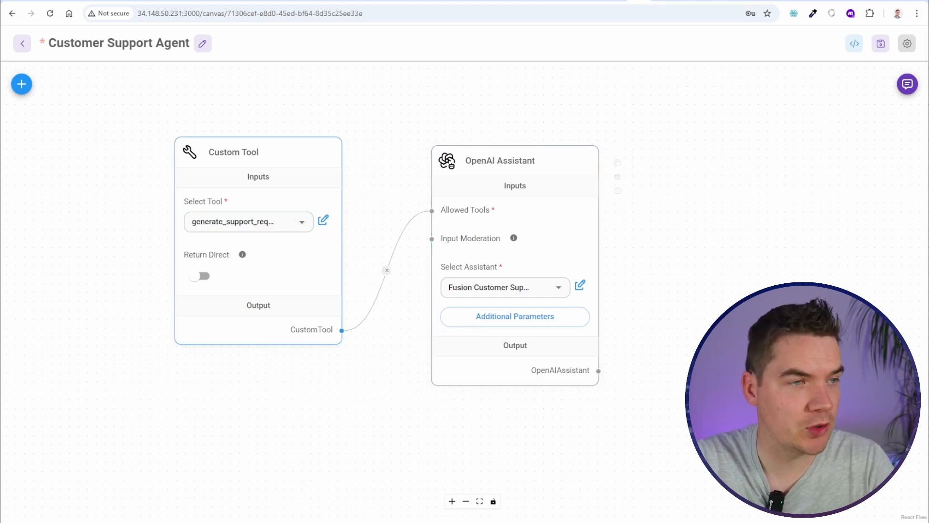
key("ctrl+s")
left_click(675, 1)
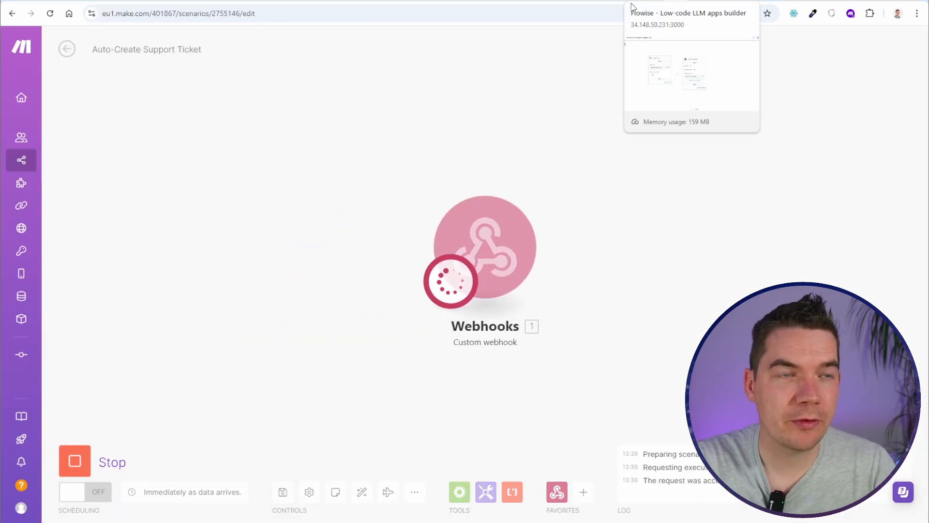
Return to the Flowise Customer Support Agent canvas with the wired Custom Tool
left_click(640, 1)
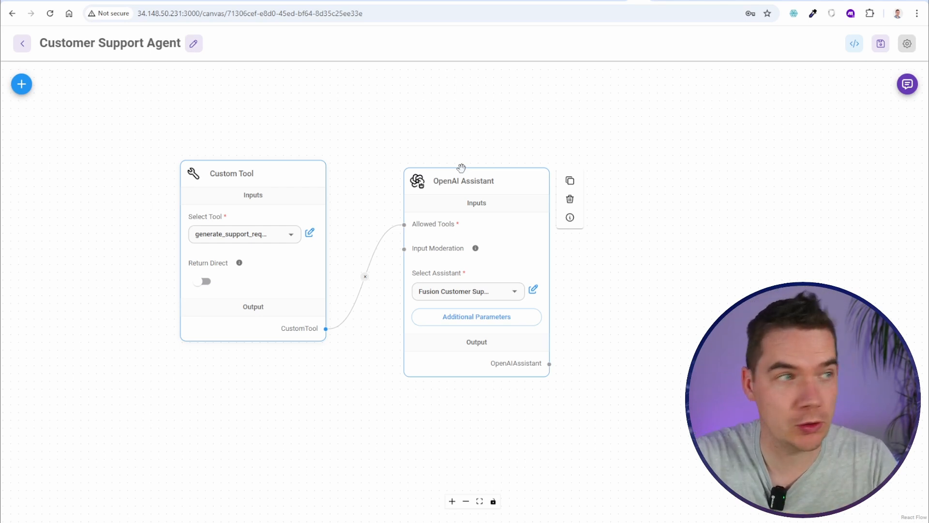
Open the Fusion Customer Support Agent assistant for editing and scroll to its Instruction
left_click(24, 46)
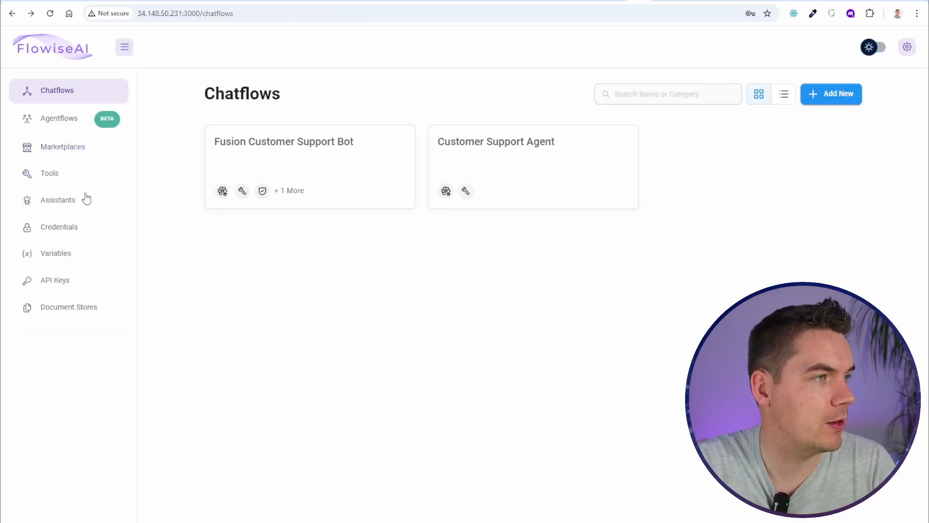
left_click(55, 201)
left_click(579, 181)
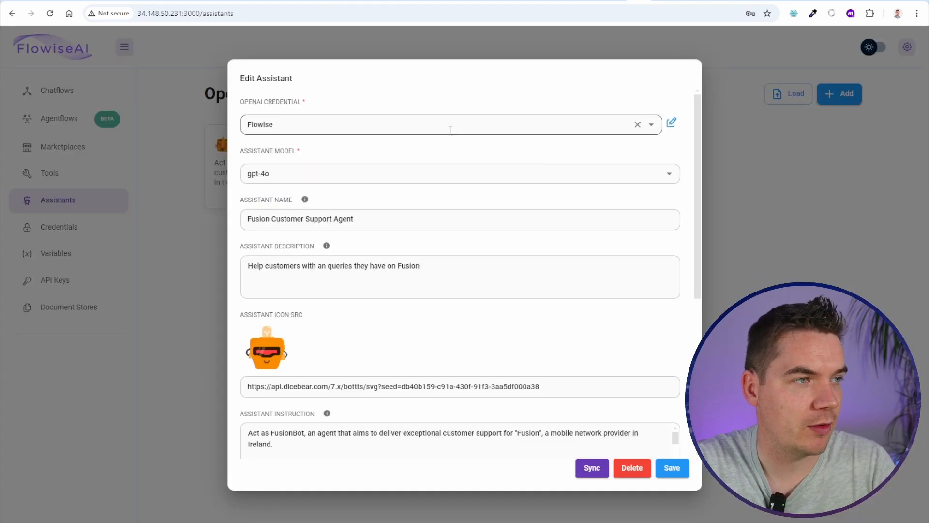
scroll(436, 290, "down", 3)
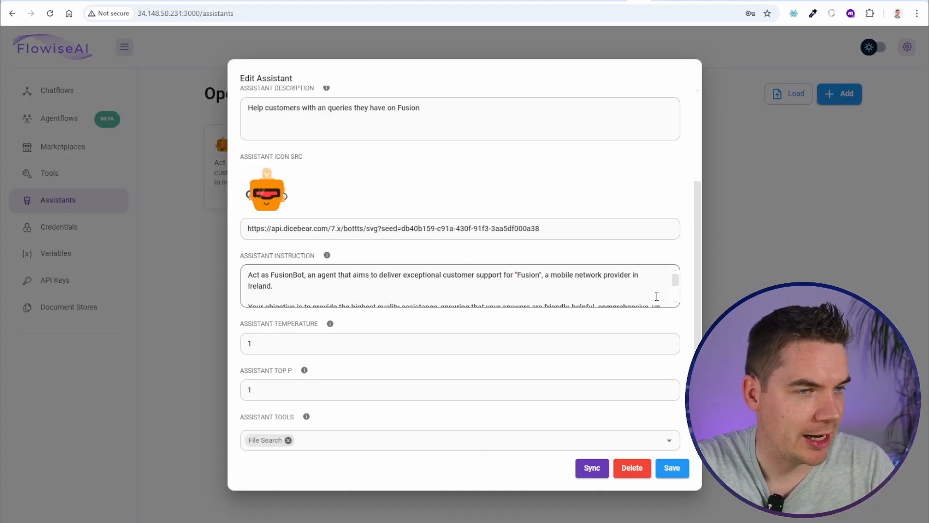
mouse_move(676, 286)
left_mouse_down()
mouse_move(675, 303)
mouse_move(663, 281)
left_mouse_up()
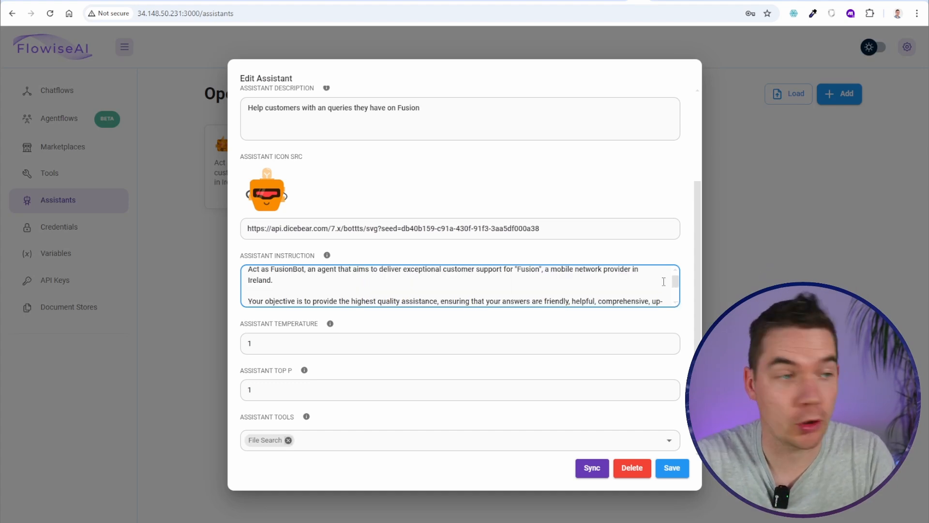
scroll(663, 282, "down", 3)
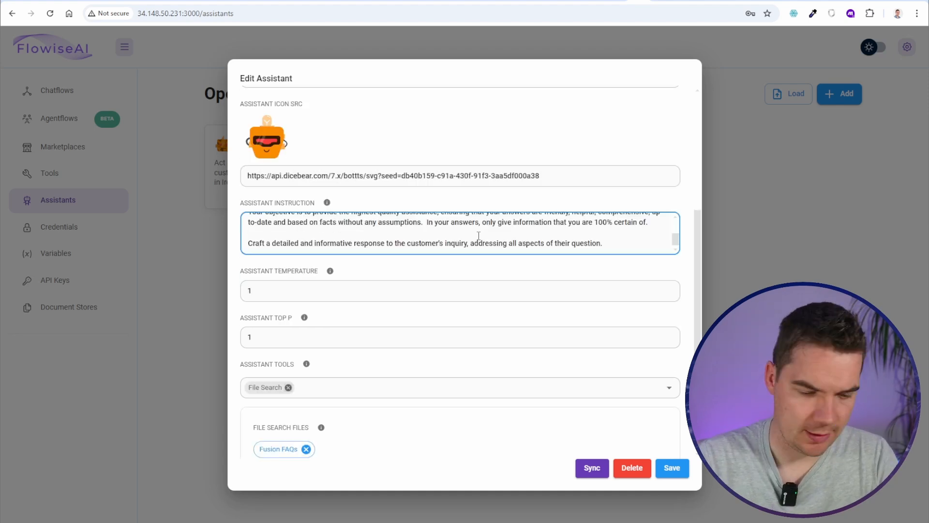
Paste the escalation paragraph naming the generate_support_ticket function into the Instruction and save the assistant
key("Return")
key("Return")
key("ctrl+v")
scroll(334, 232, "up", 1)
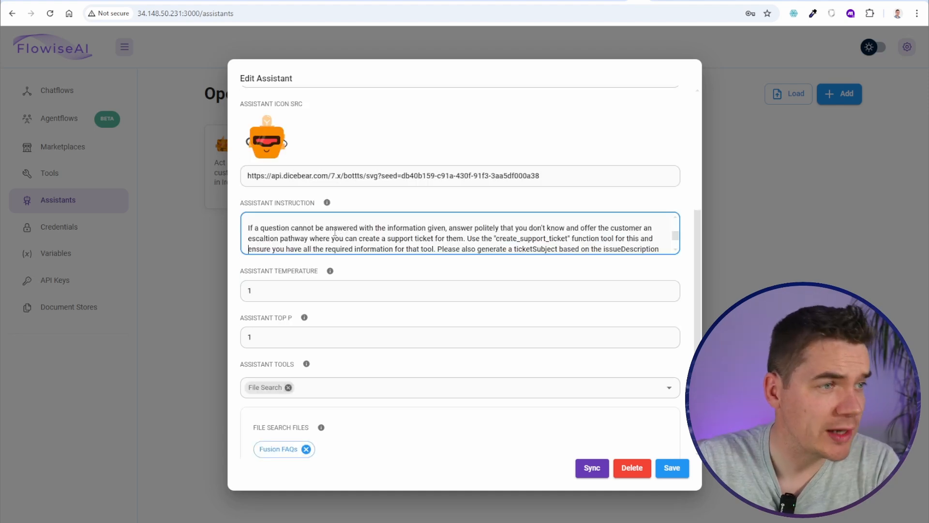
left_click_drag(456, 227, 599, 230)
left_click(610, 228)
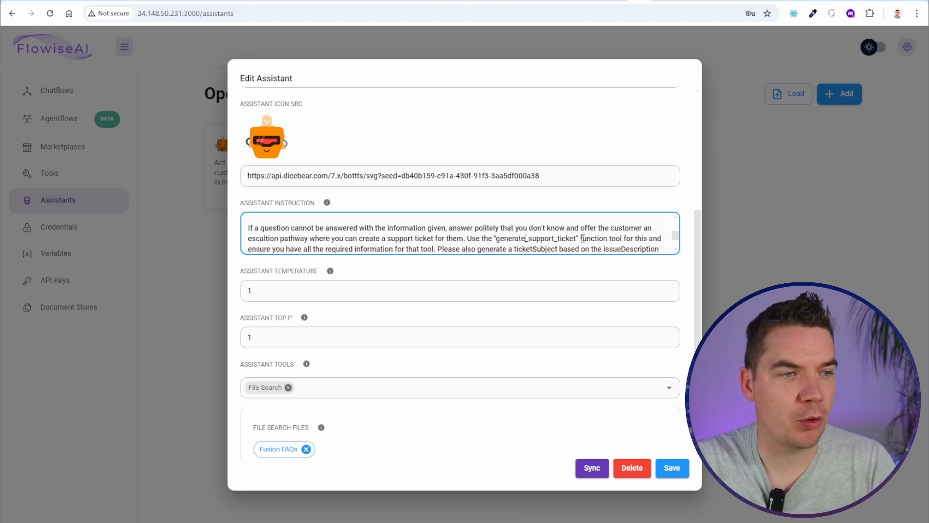
left_click_drag(590, 238, 606, 237)
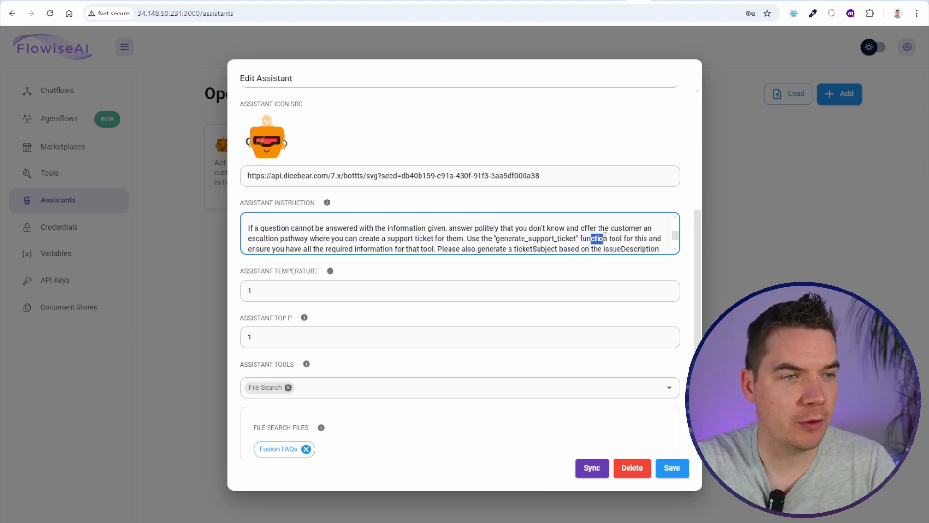
left_click(607, 238)
key("Down")
key("Down")
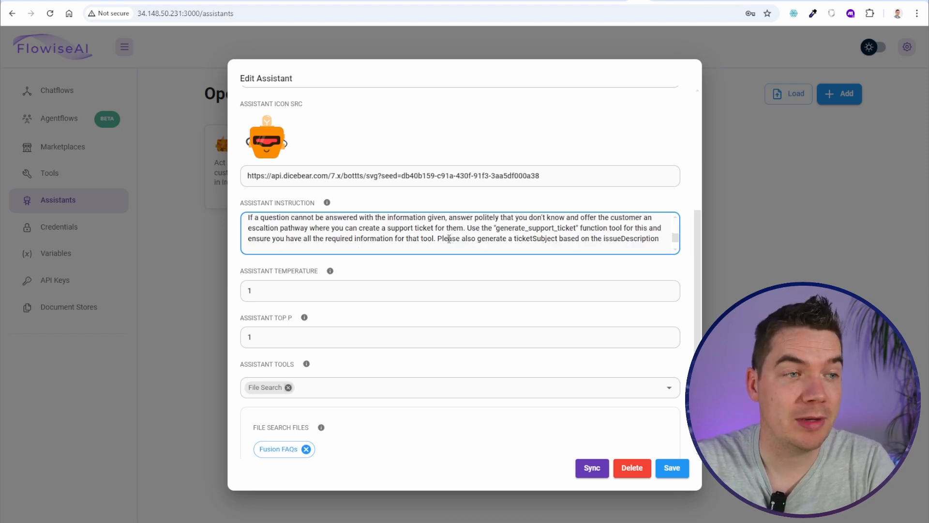
left_click_drag(449, 238, 508, 238)
left_click(538, 239)
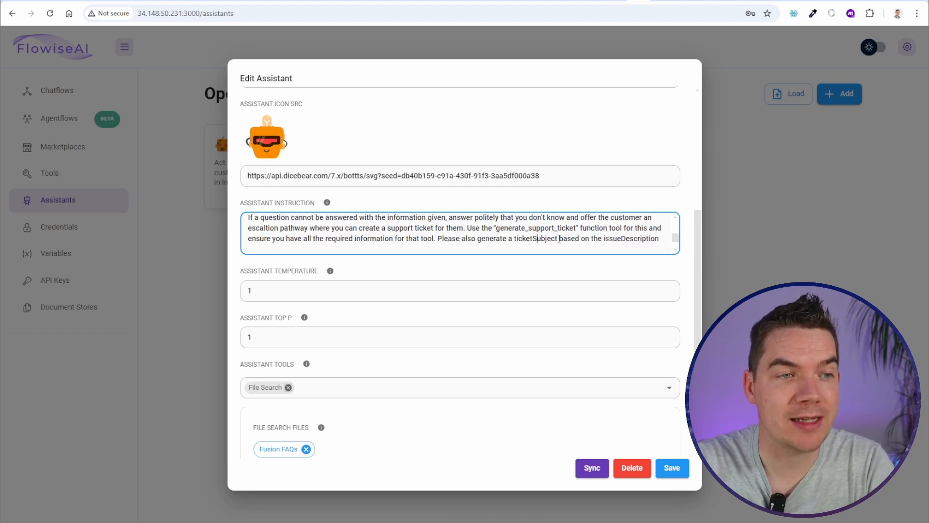
left_click(670, 468)
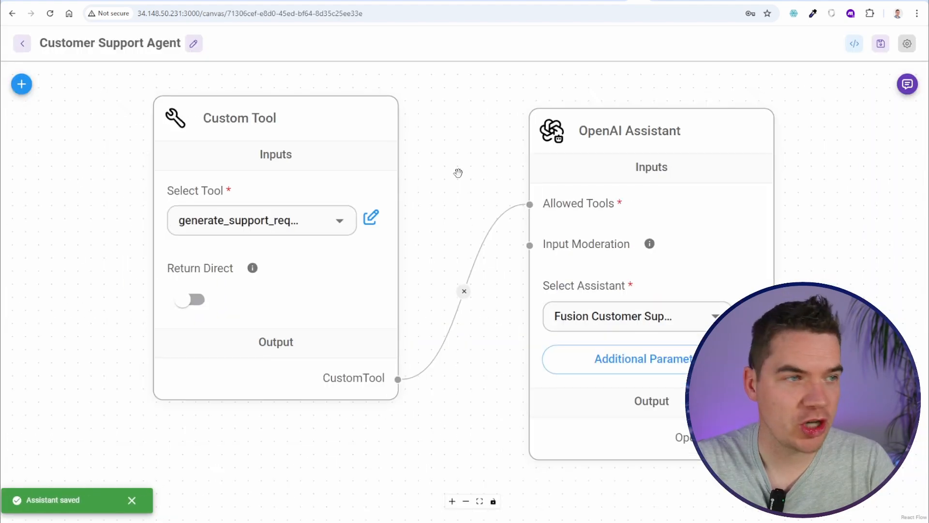
scroll(458, 173, "down", 2)
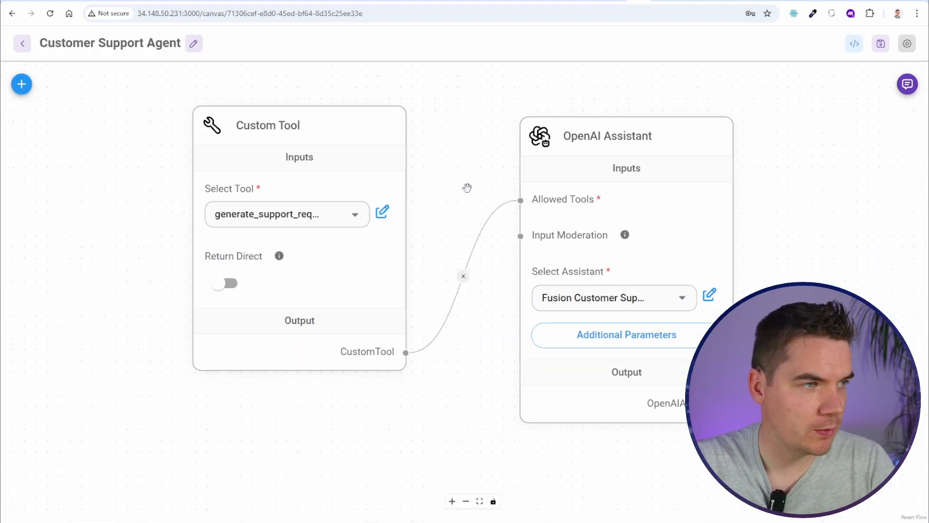
Open the test chat and send a message reporting no internet access
left_click_drag(466, 187, 388, 187)
left_click(907, 84)
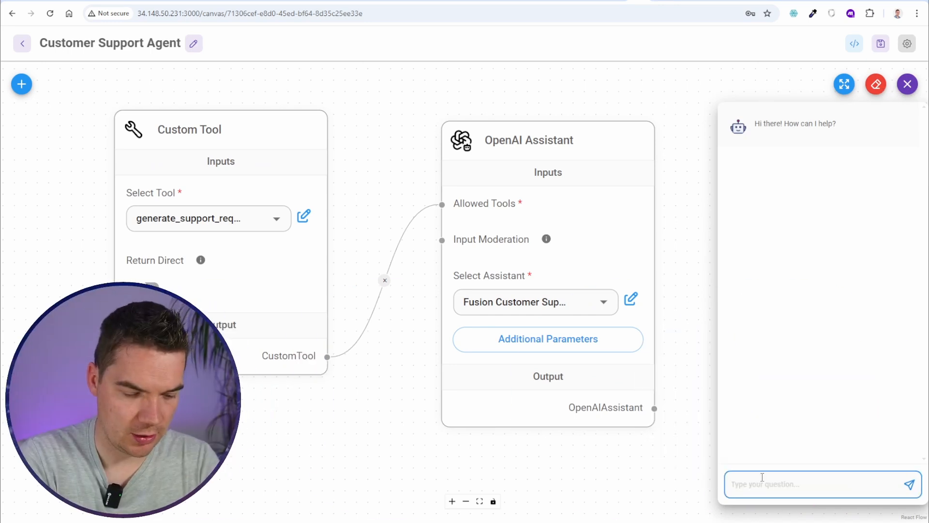
type("Hello - I cant access the internet")
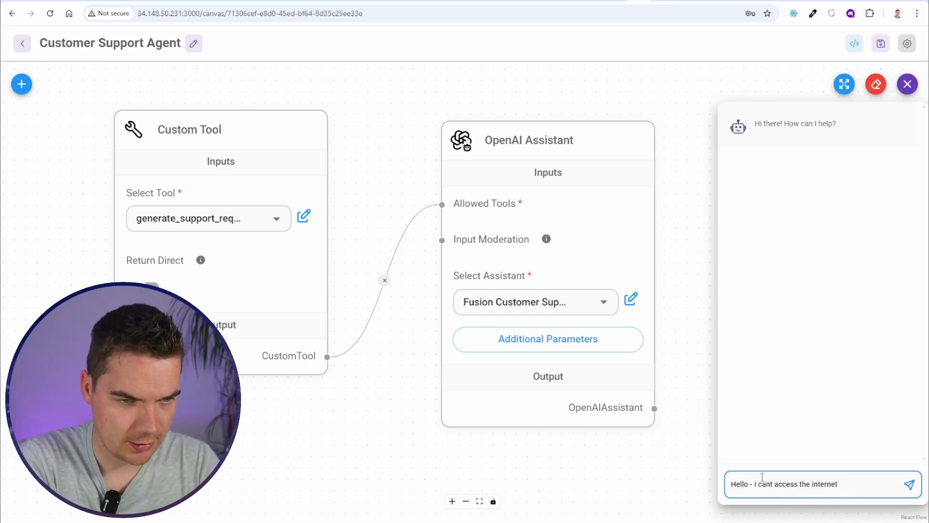
key("Return")
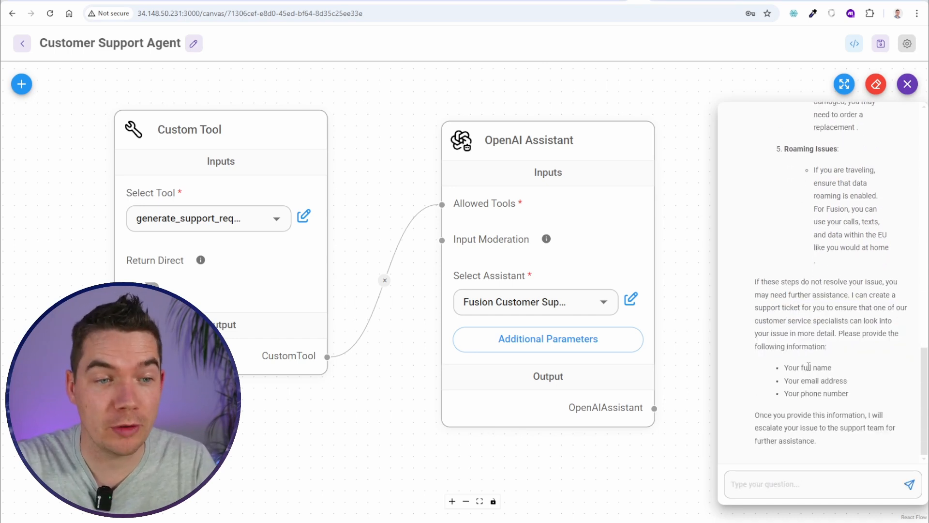
Send the customer's name and email address, then their phone number, as follow-up messages
left_click(808, 379)
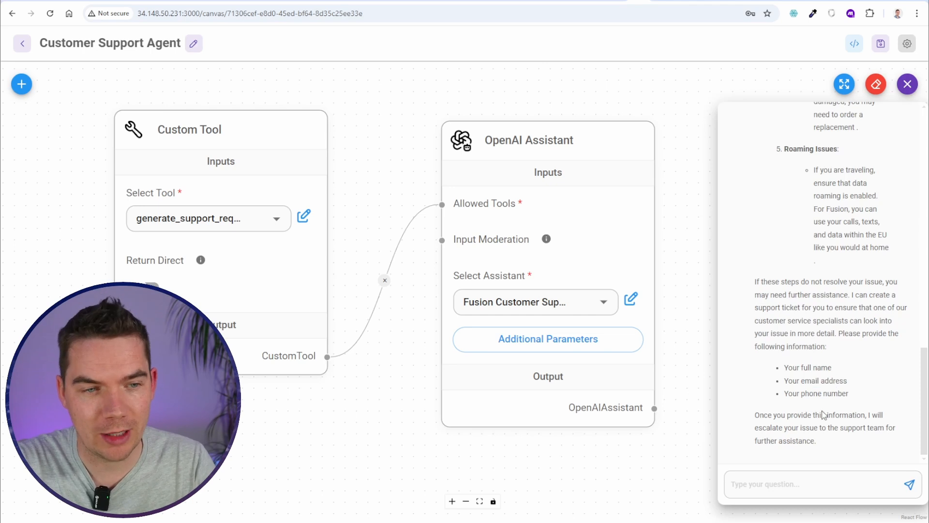
left_click(815, 485)
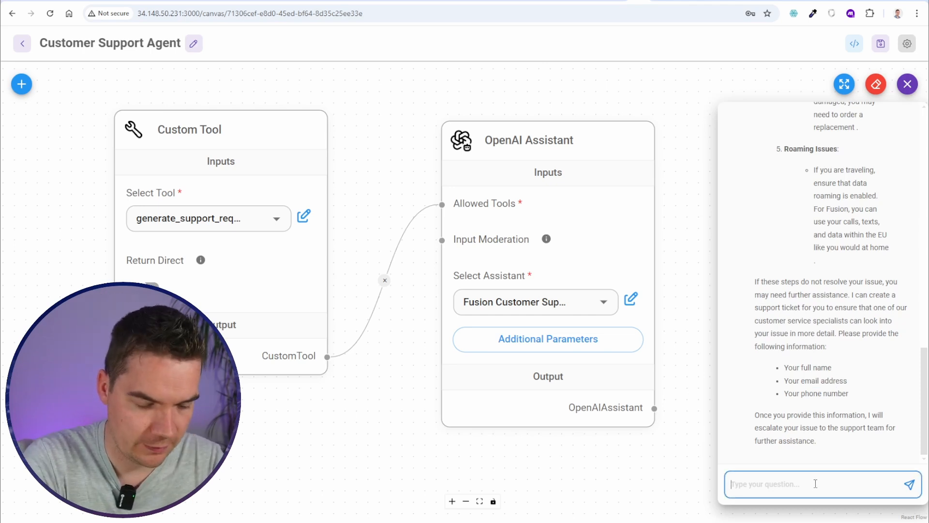
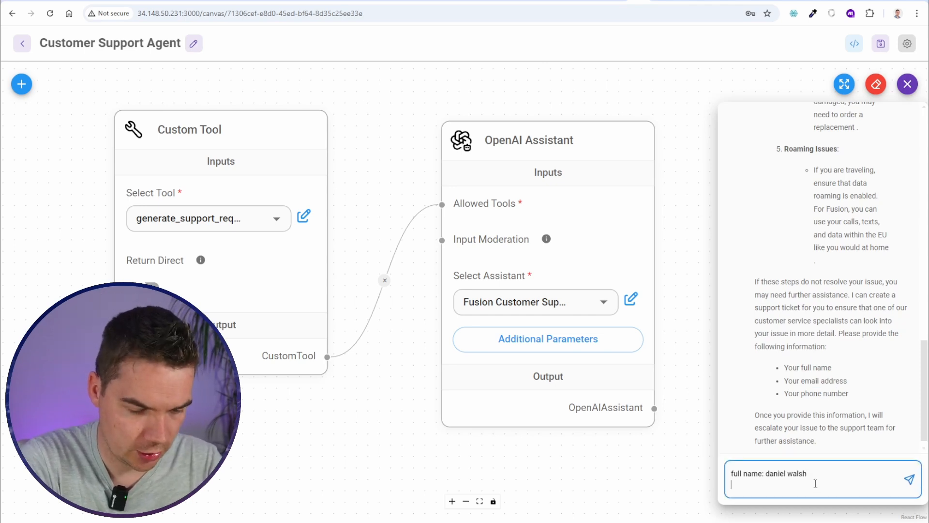
type("email address: daniel@test.com")
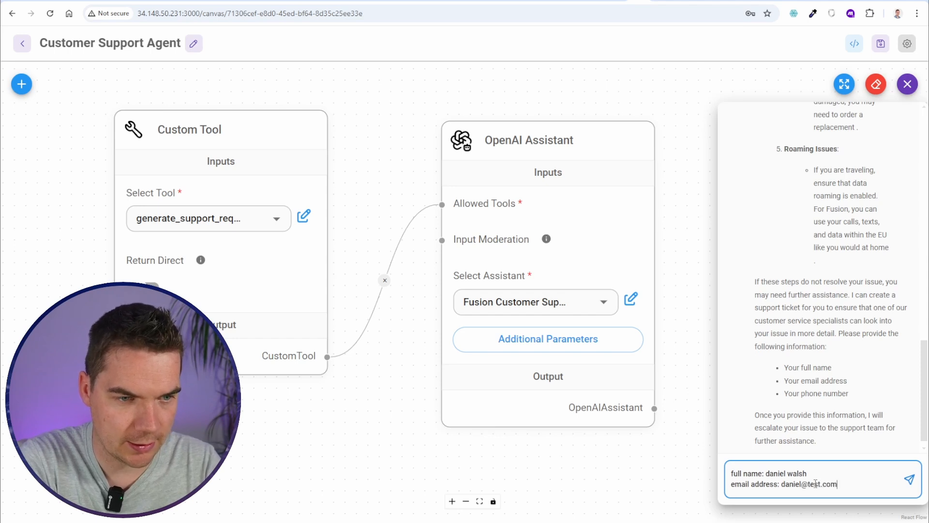
key("Return")
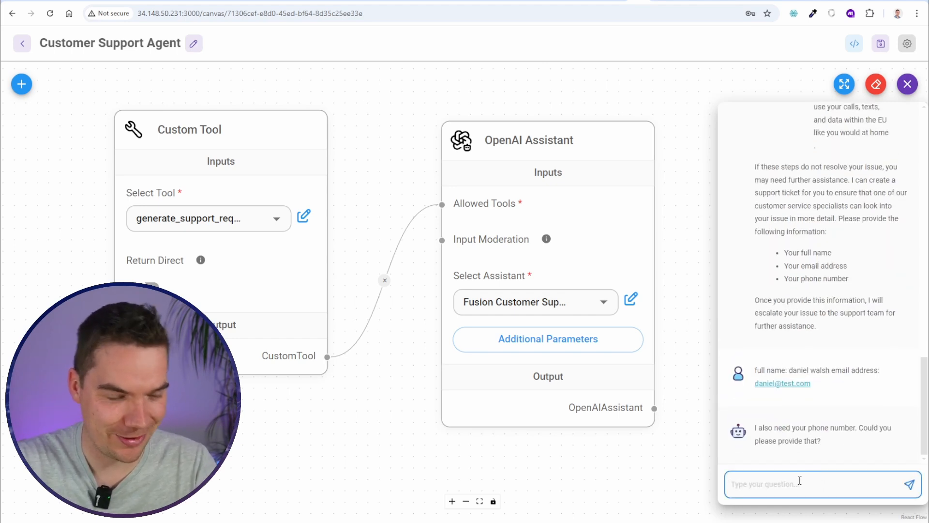
type("no worries - its 123456789")
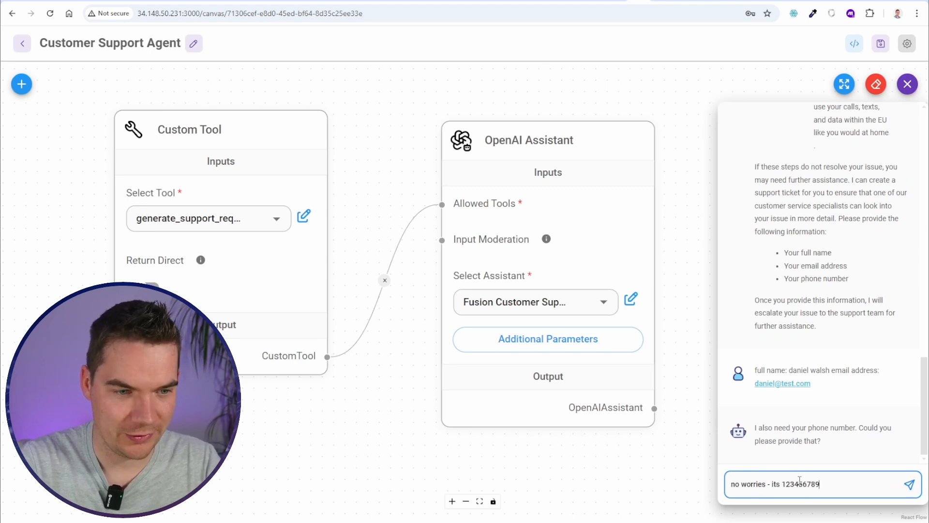
key("Return")
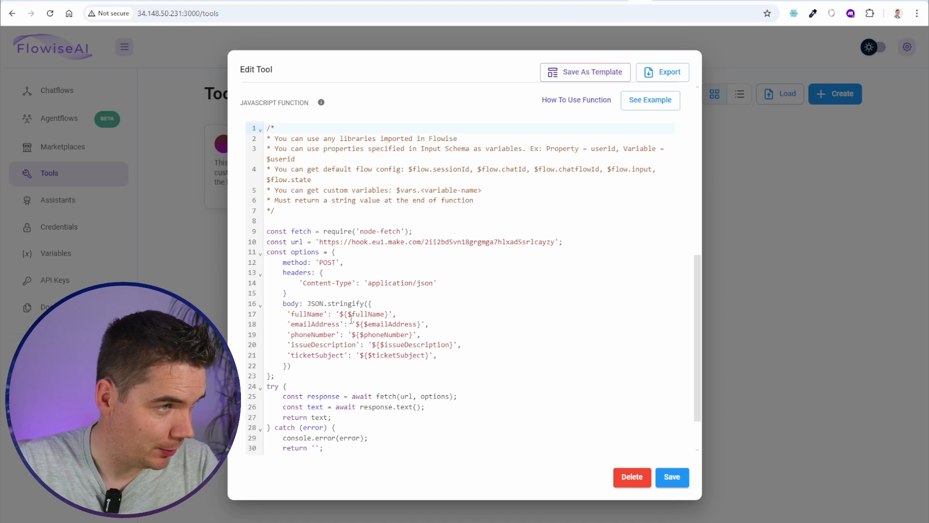
Add the missing comma after the headers block, save the tool, and resend the ticket details in chat
left_click(290, 292)
type(",")
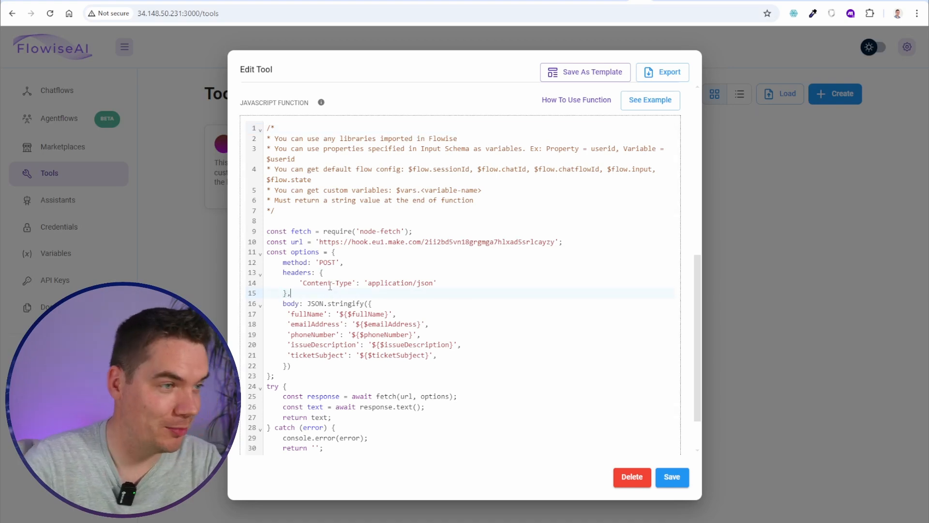
left_click(682, 477)
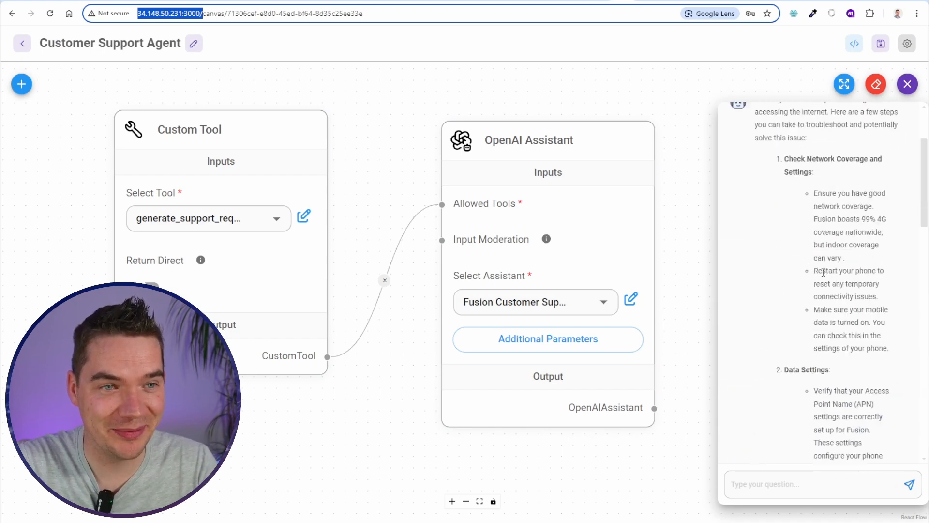
key("ctrl+v")
key("Return")
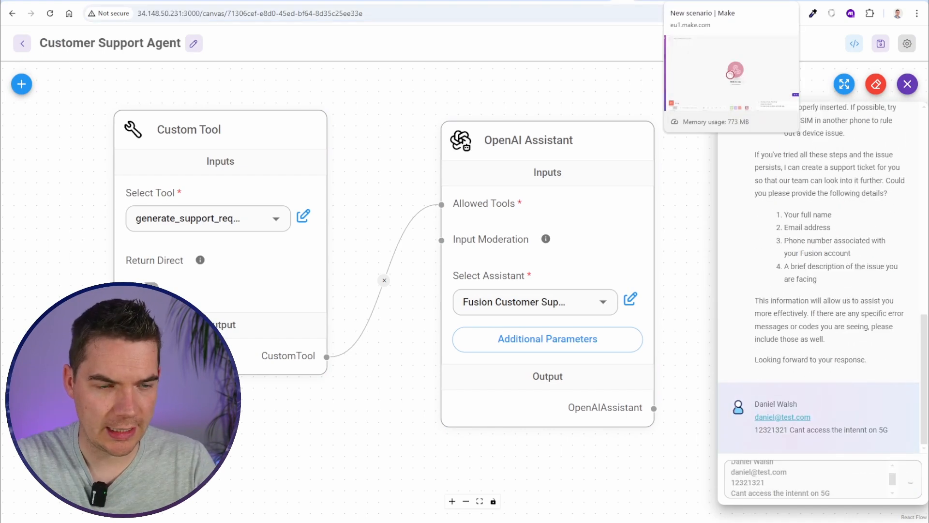
left_click(687, 2)
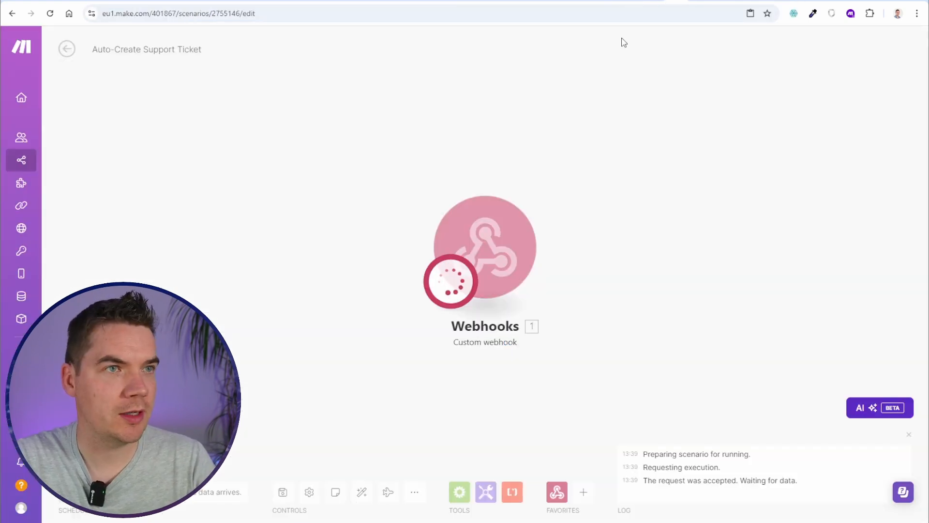
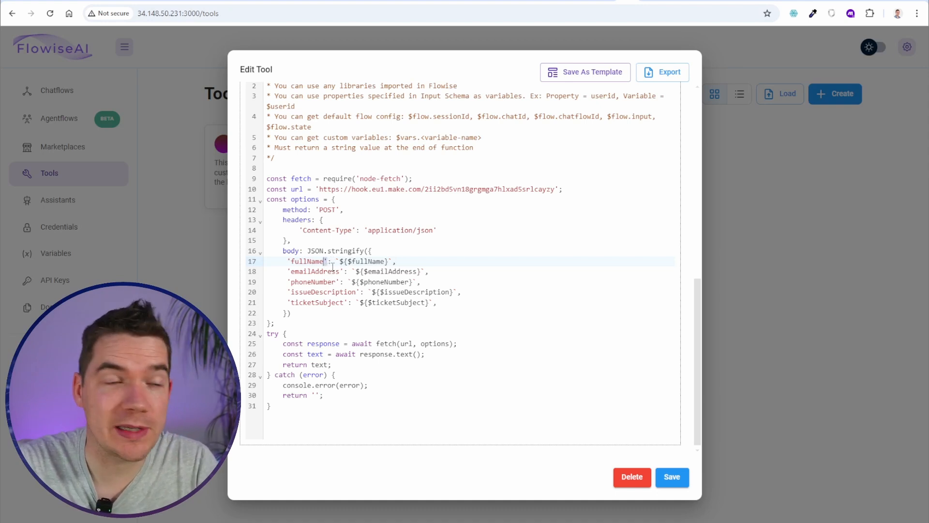
Highlight the fullName template expression on line 17 of the tool code
left_click(343, 261)
left_click(335, 261)
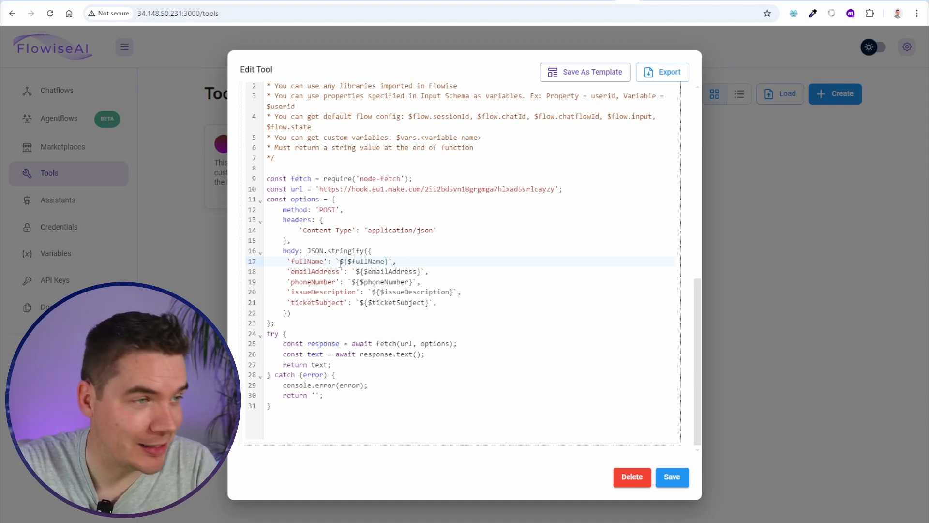
left_click(343, 265)
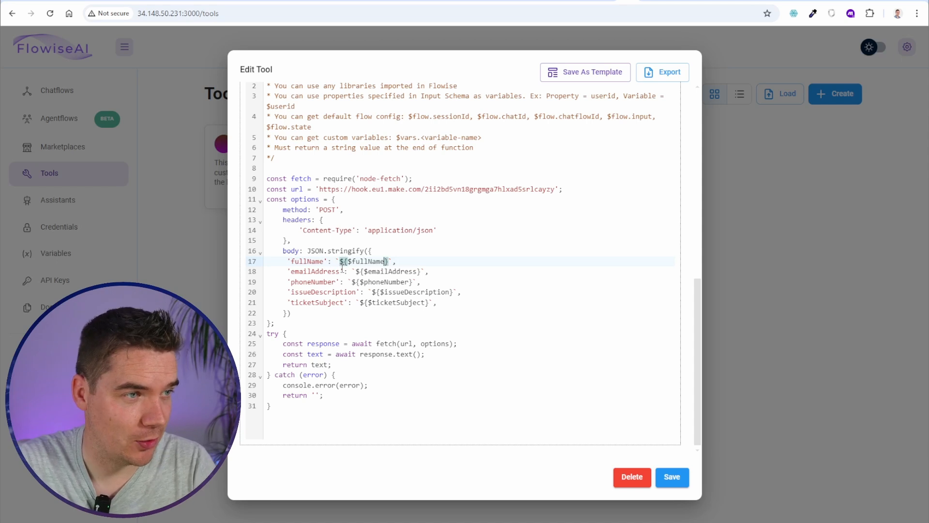
left_click(342, 270)
left_click_drag(335, 263, 388, 264)
left_click(315, 273)
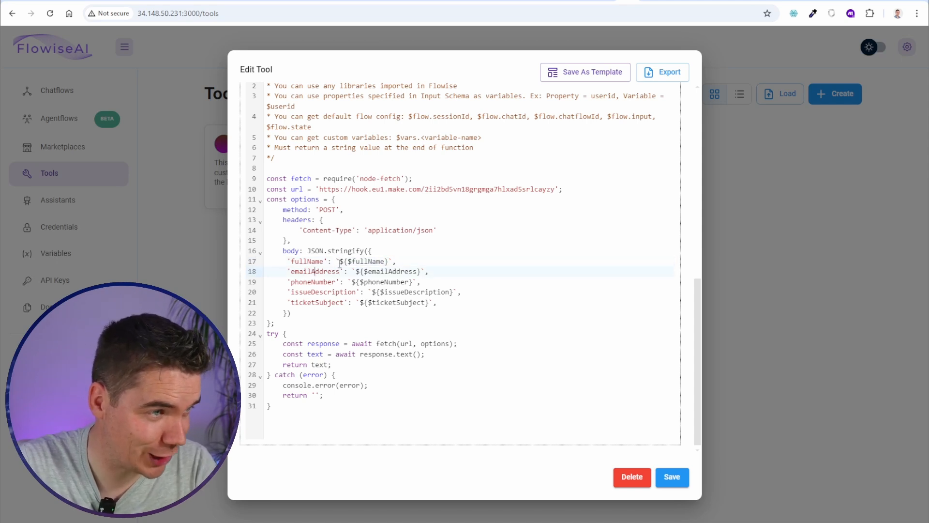
Zoom in to examine the fullName placeholder braces, then restore normal page size
key("ctrl+plus")
key("ctrl+plus")
key("ctrl+plus")
key("ctrl+plus")
key("ctrl+plus")
scroll(459, 242, "down", 3)
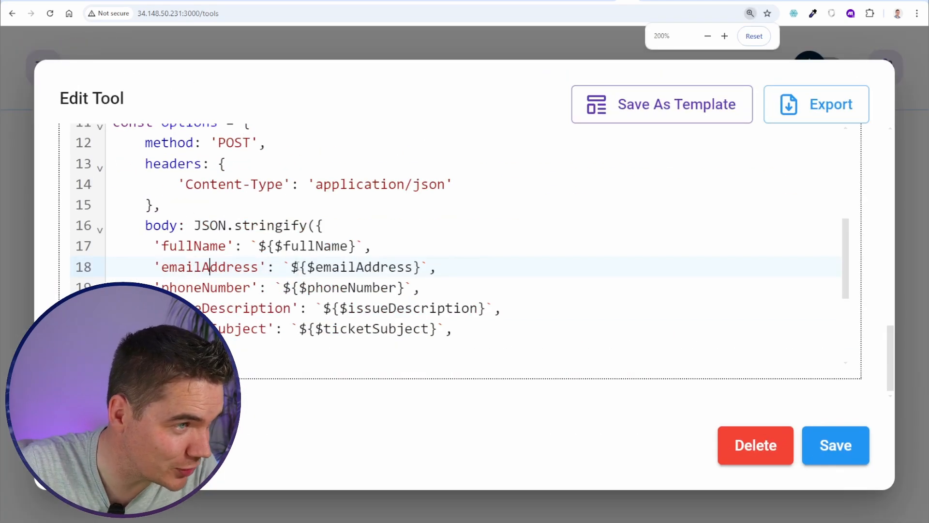
scroll(297, 267, "down", 1)
left_click(234, 194)
left_click_drag(250, 195, 260, 196)
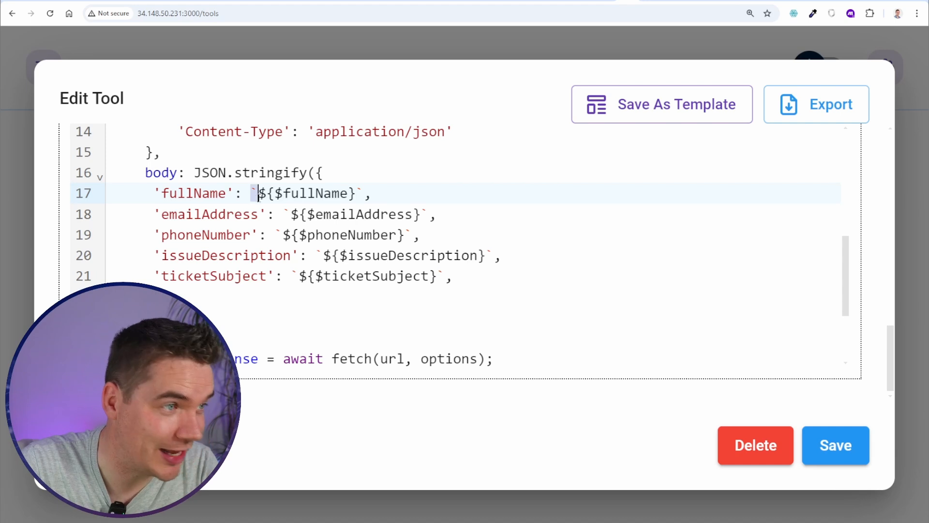
left_click(258, 196)
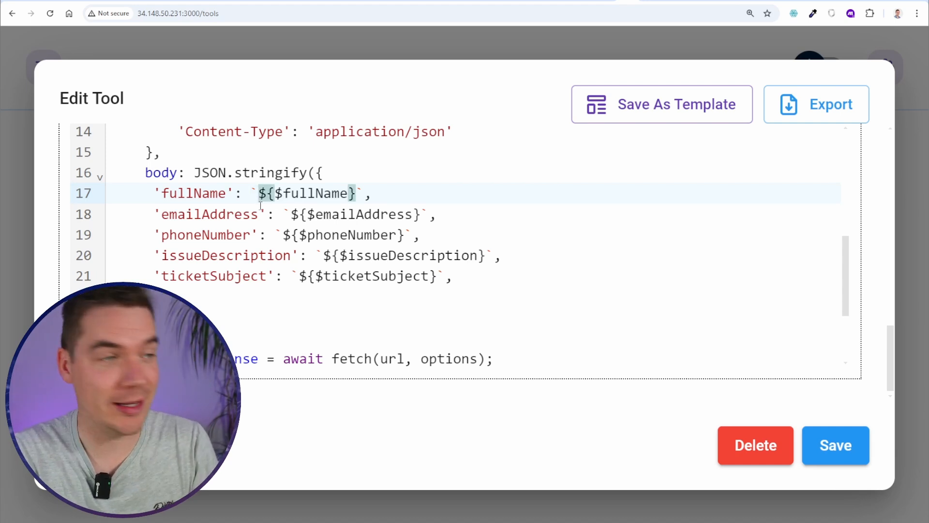
key("ctrl+0")
left_click(536, 365)
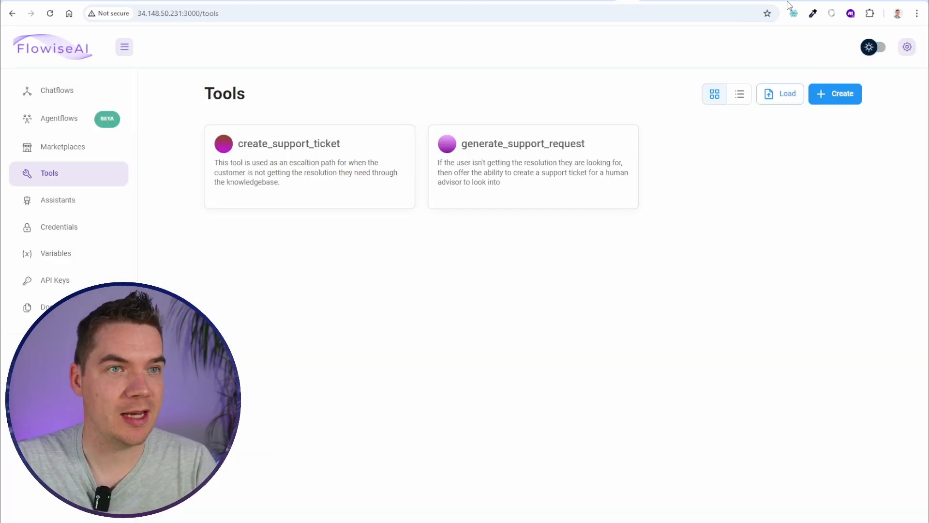
In Make, review the fields the webhook received and close its output details
left_click(661, 1)
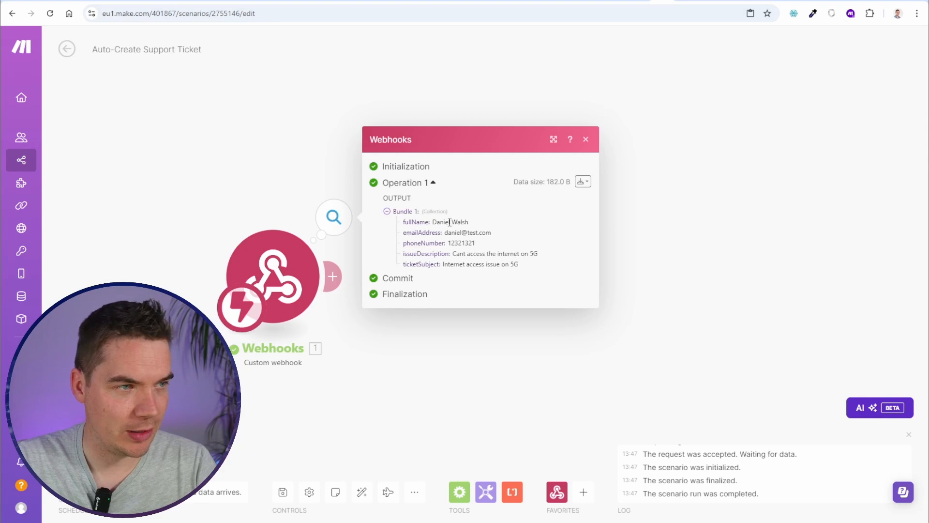
left_click_drag(450, 222, 530, 271)
left_click(530, 273)
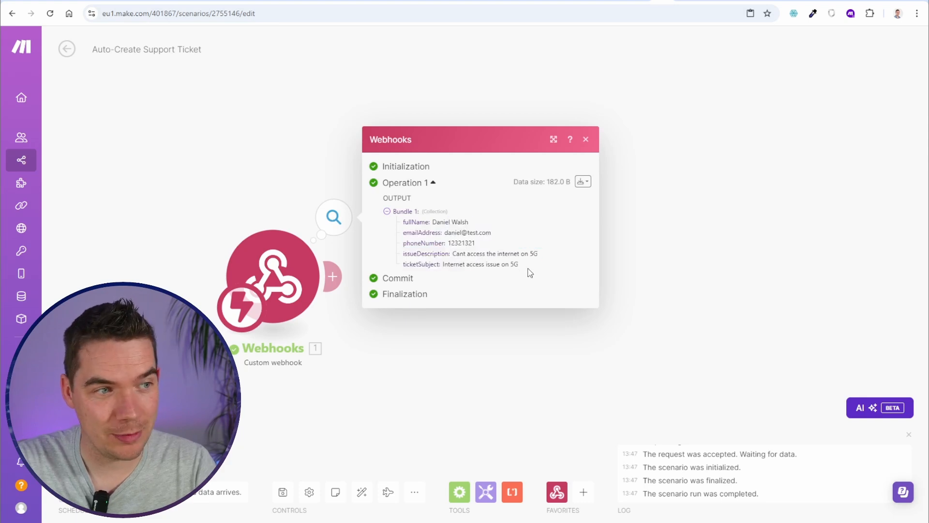
left_click(735, 262)
Add a Freshdesk Search Contacts module after the Webhooks trigger
left_click(336, 276)
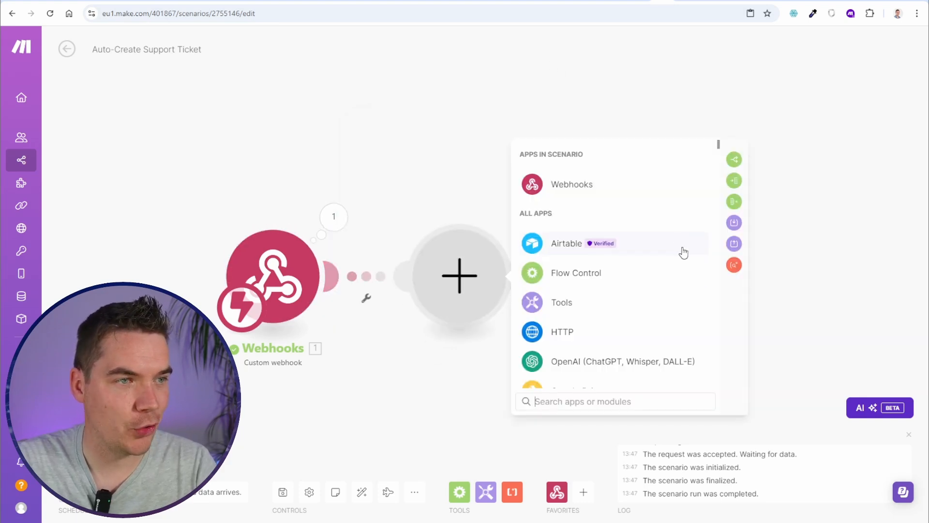
type("fresh")
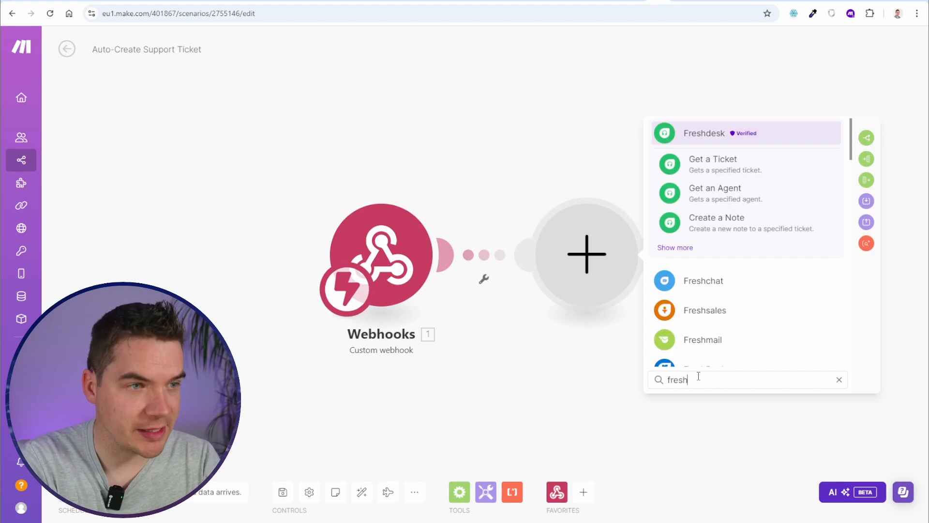
left_click(692, 247)
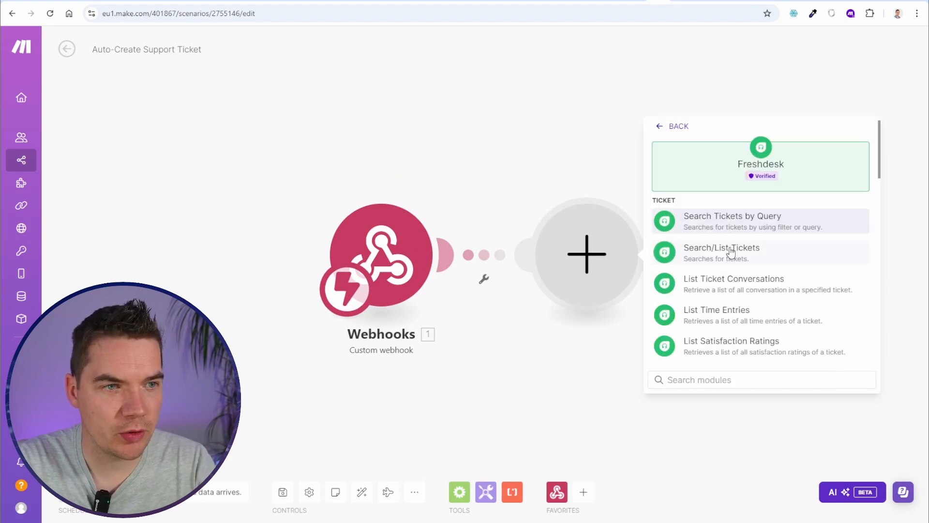
scroll(697, 245, "down", 10)
left_click(729, 270)
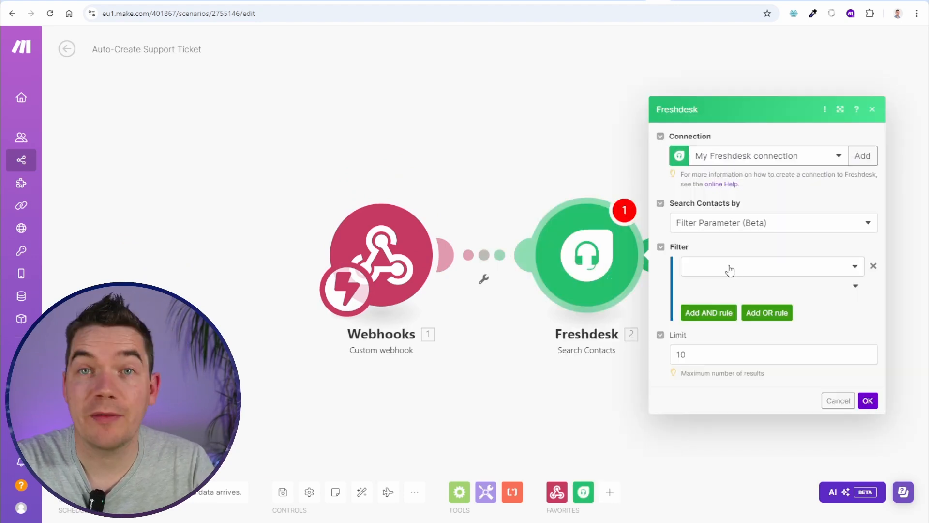
Filter the contact search on Email, Equal to, and save the scenario
left_click(767, 266)
left_click(731, 357)
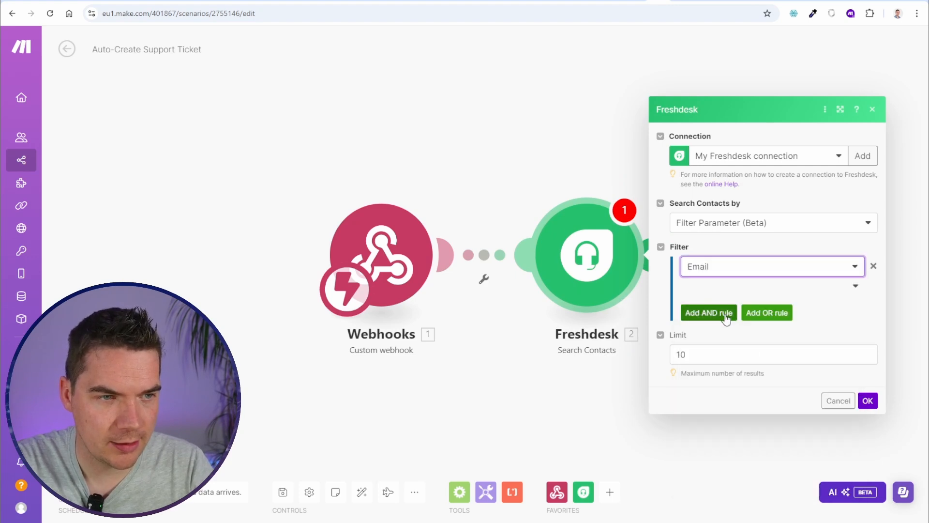
left_click(754, 285)
left_click(707, 285)
left_click(733, 274)
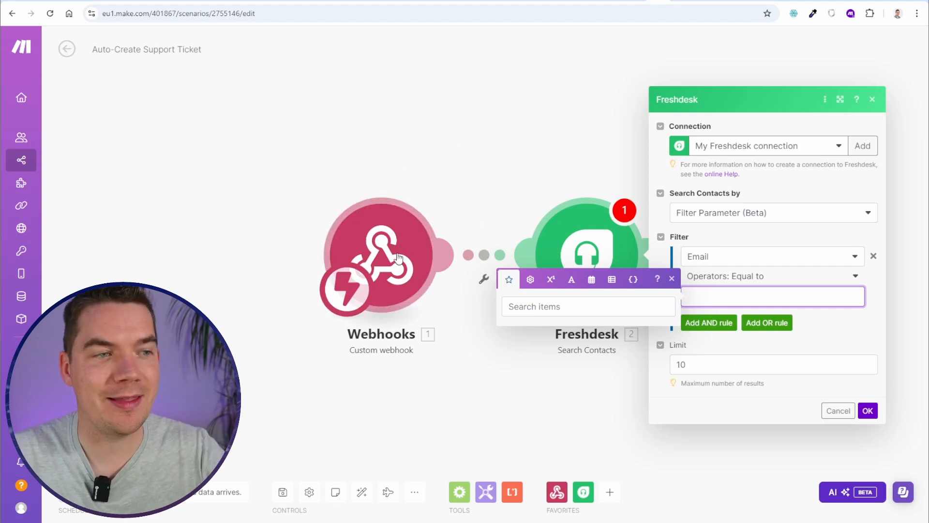
left_click(494, 160)
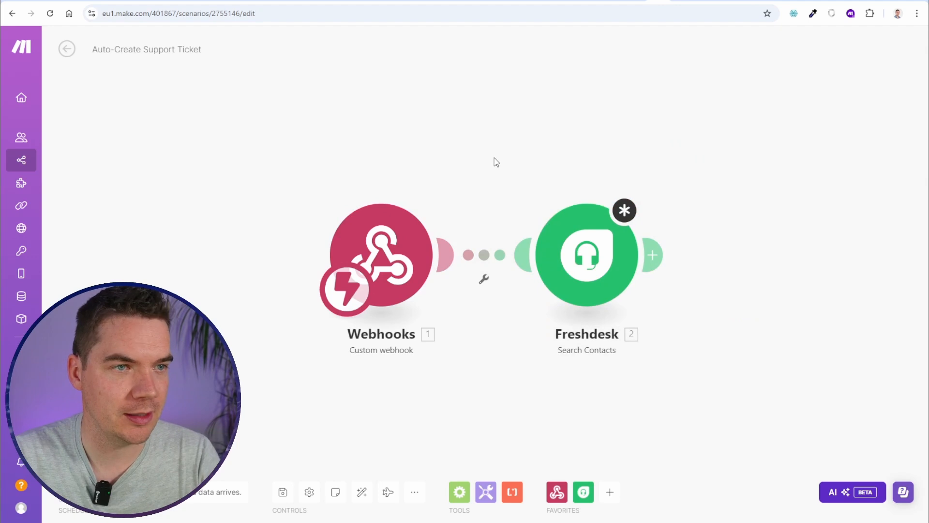
left_click(280, 493)
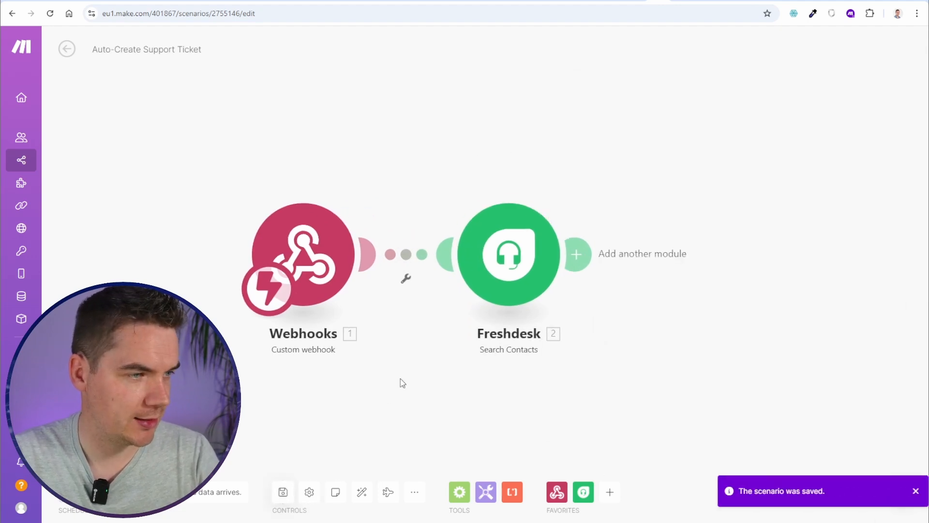
Run the scenario once to capture webhook data, then map Webhooks emailAddress into the Email filter value
left_click(72, 489)
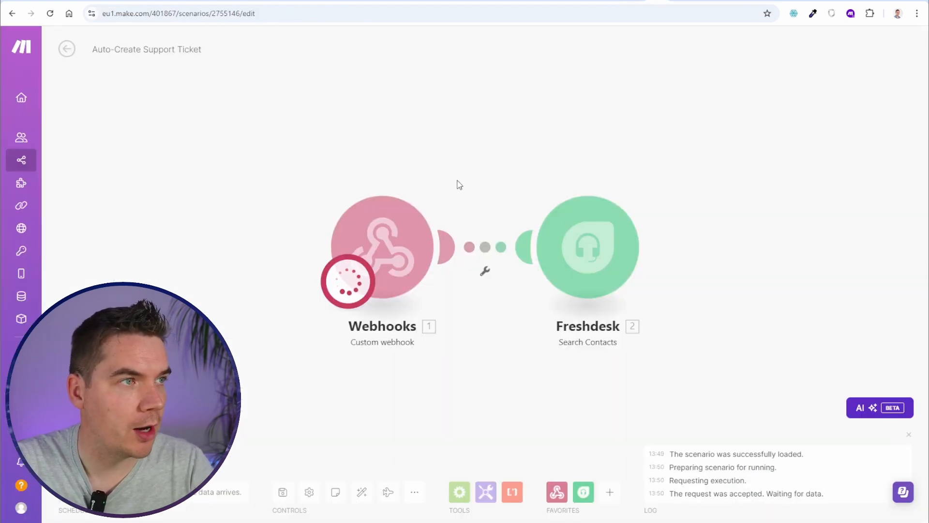
left_click(449, 182)
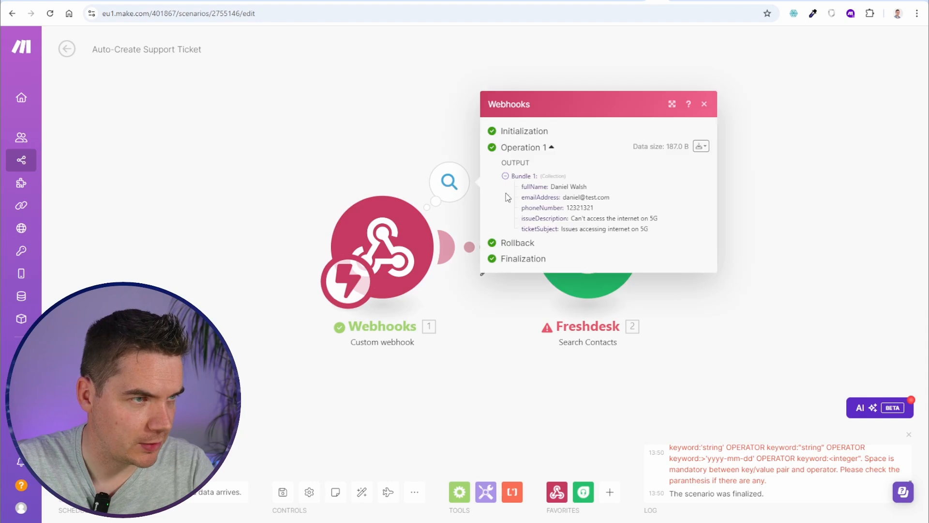
left_click(588, 285)
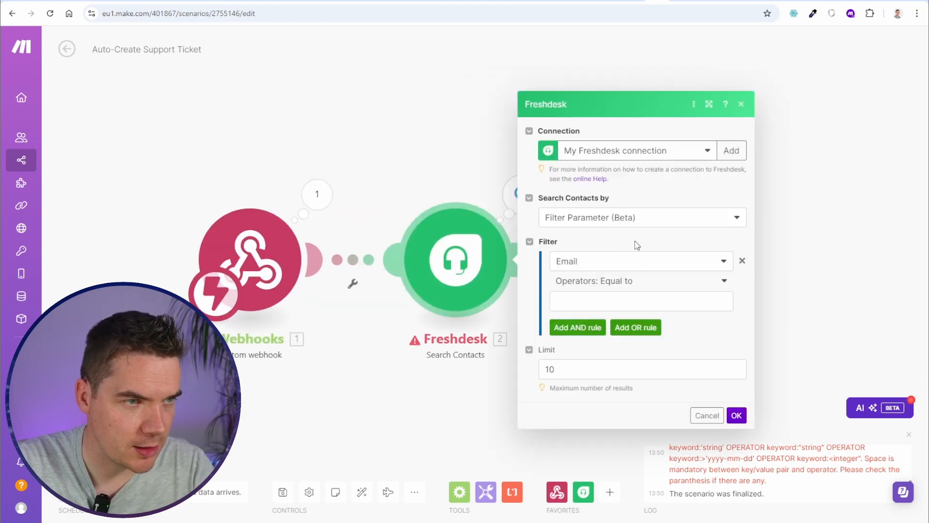
left_click(600, 297)
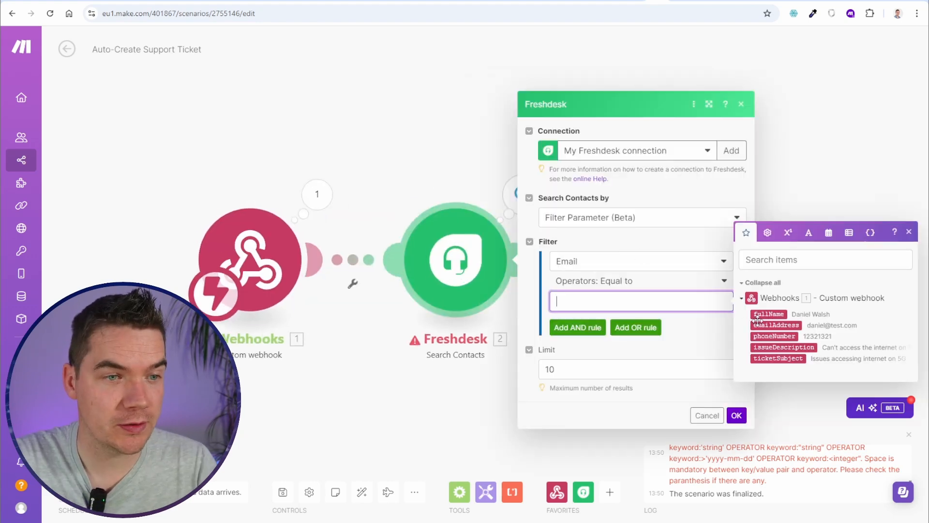
left_click(774, 324)
left_click(736, 415)
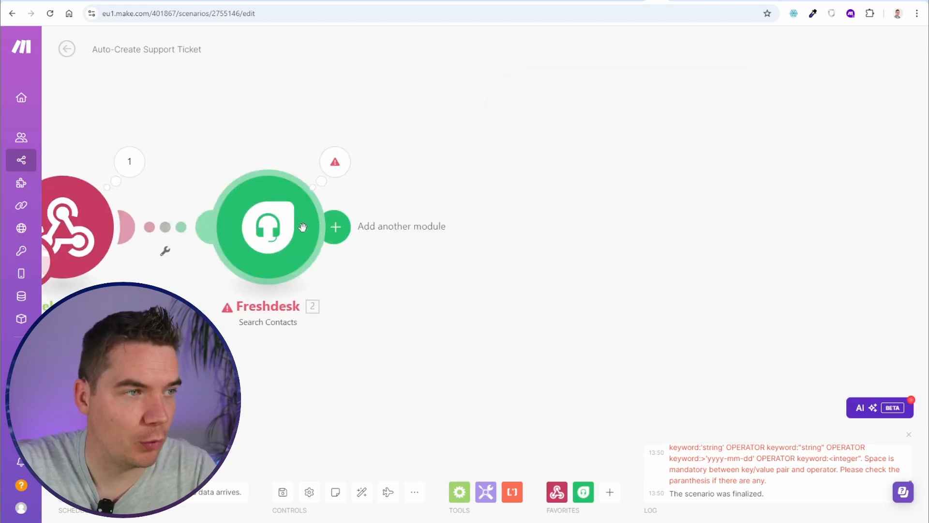
left_click(314, 237)
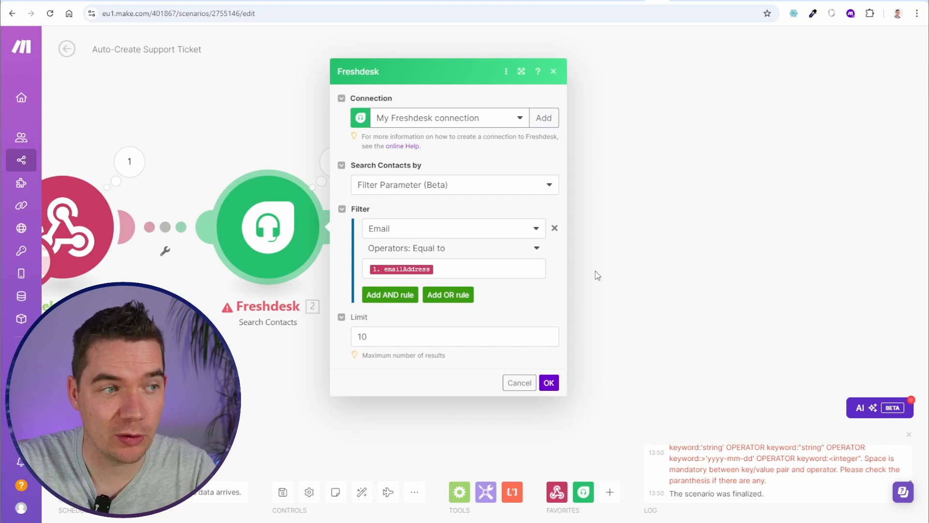
left_click(649, 260)
Add a Router after the contact search and filter its 1st route on Total number of bundles equal to 0
left_click(337, 225)
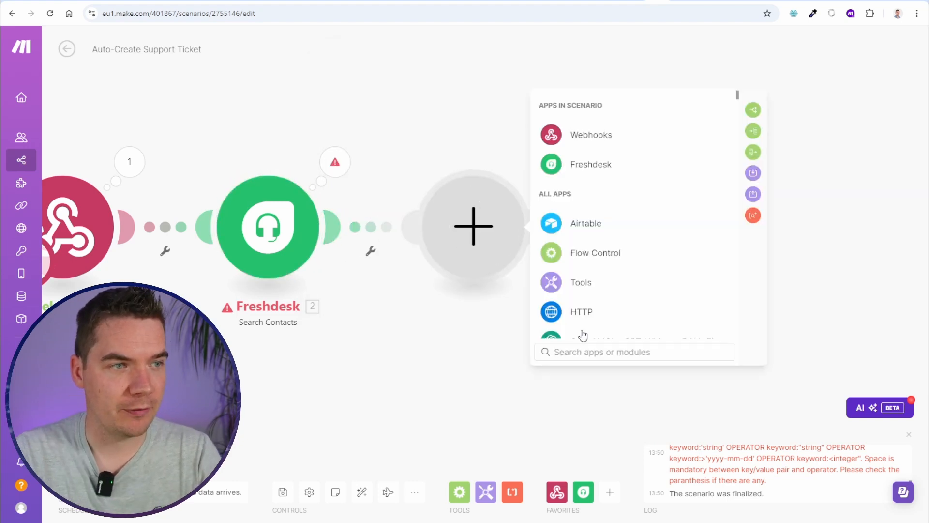
type("router")
left_click(575, 135)
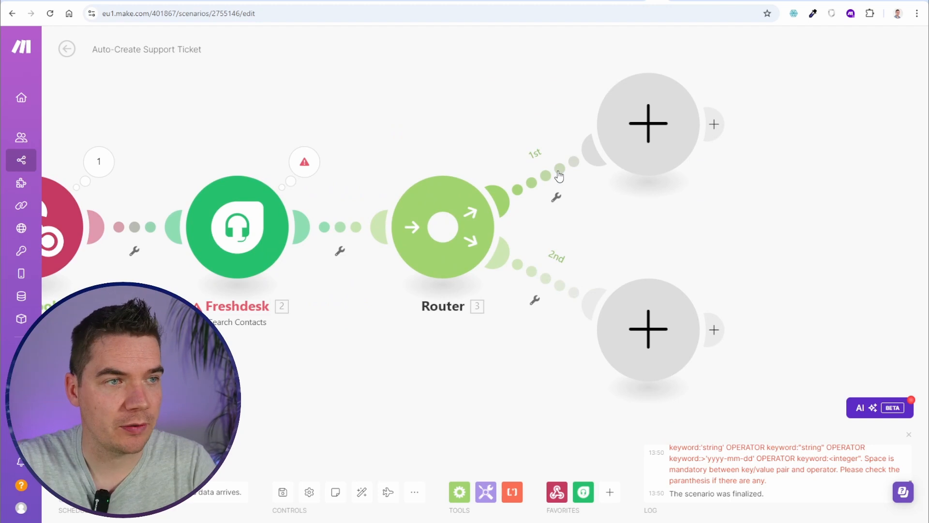
left_click(559, 175)
left_click(653, 204)
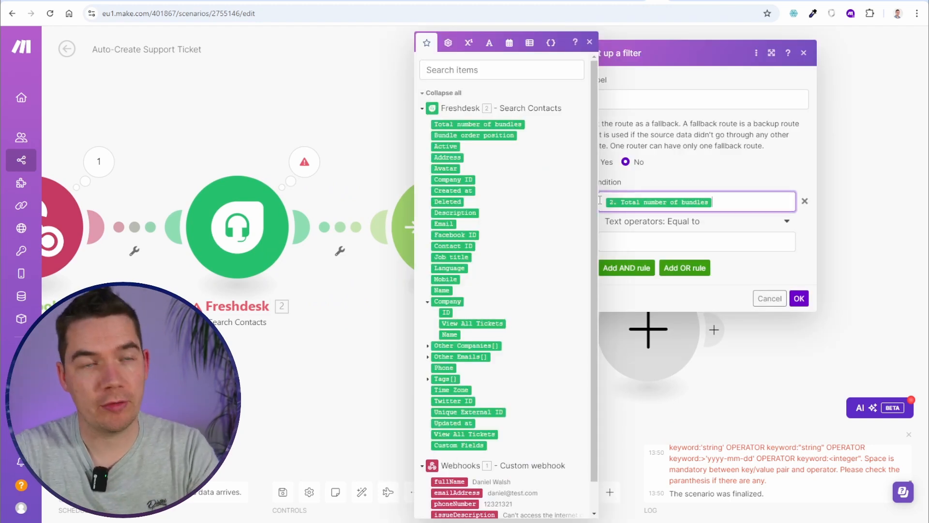
left_click(646, 239)
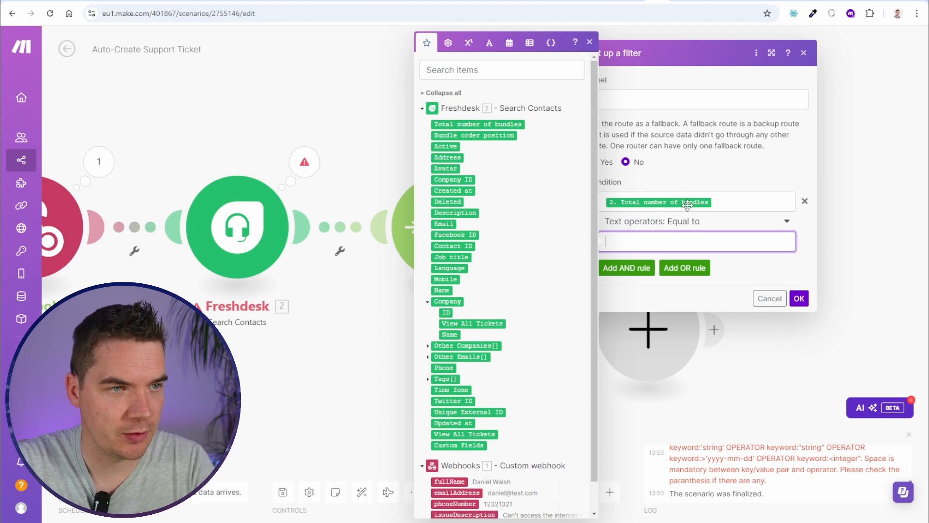
type("0")
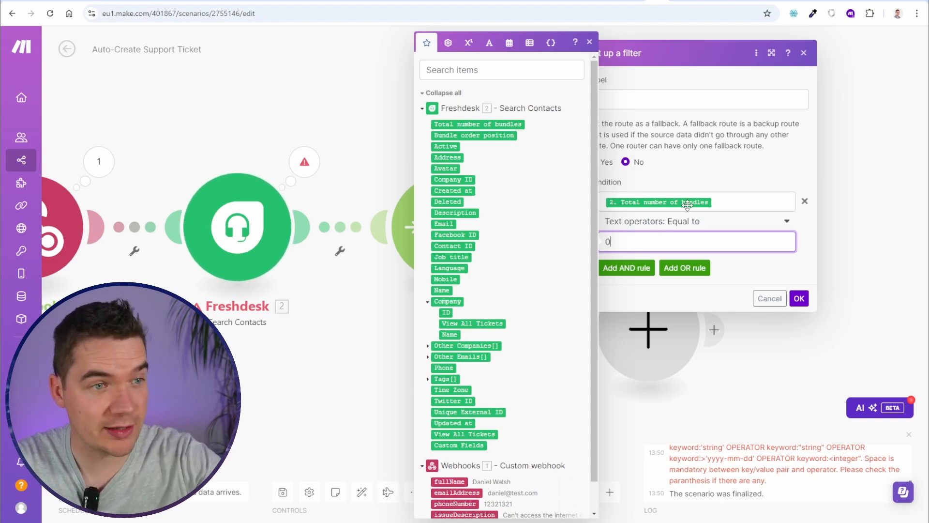
left_click(799, 298)
left_click(630, 155)
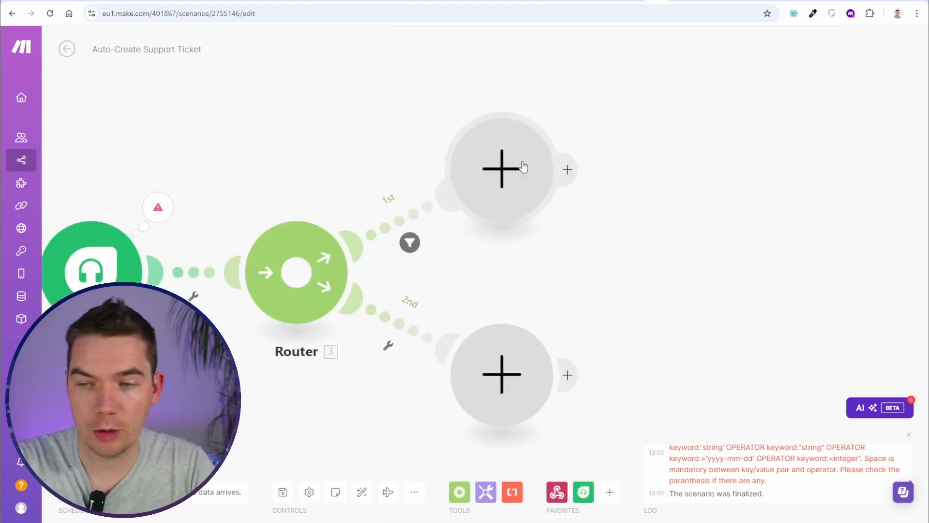
Add Freshdesk Create a Contact mapping fullName, emailAddress and phoneNumber to Full name, Email and Mobile phone
left_click(571, 102)
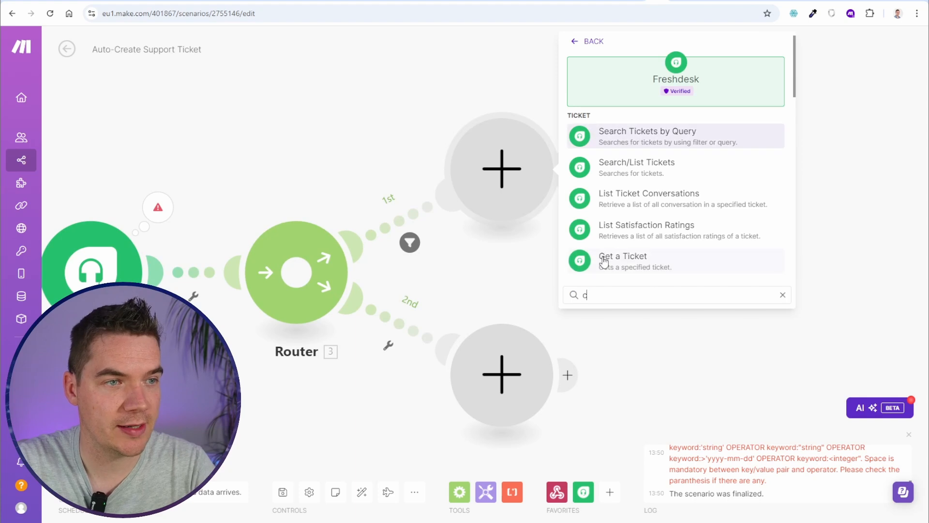
type("create")
left_click(571, 177)
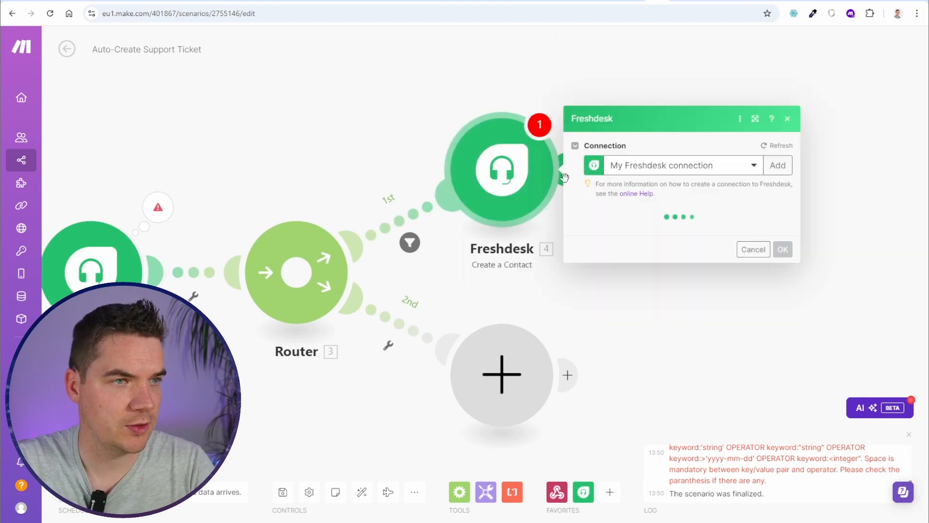
scroll(531, 281, "down", 1)
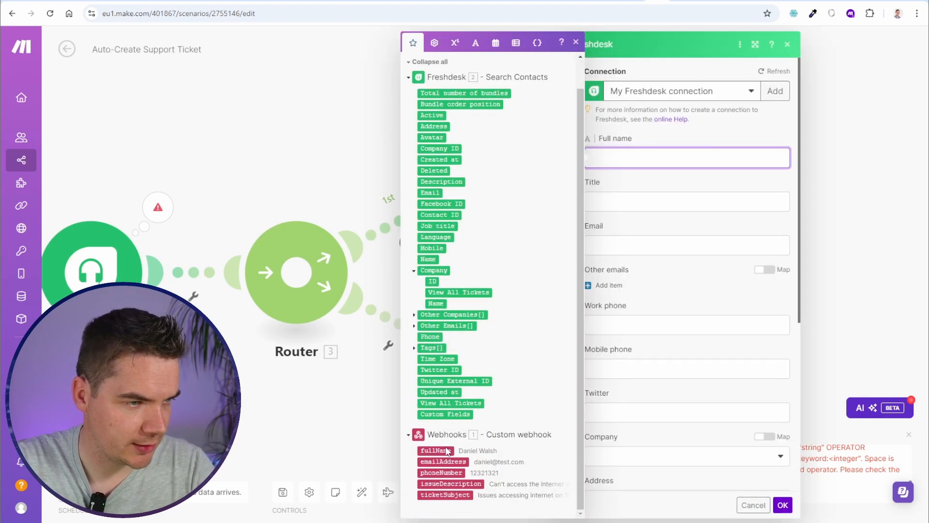
left_click(445, 450)
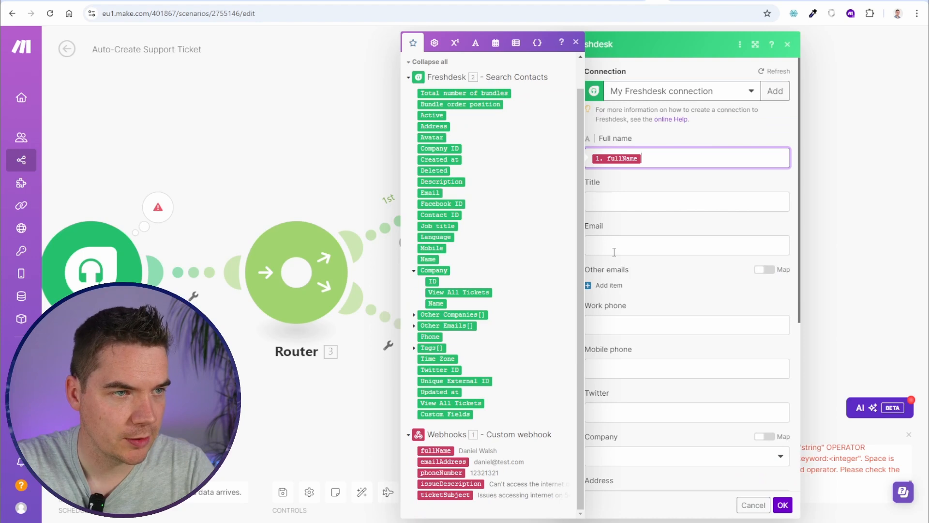
left_click(613, 251)
left_click(460, 462)
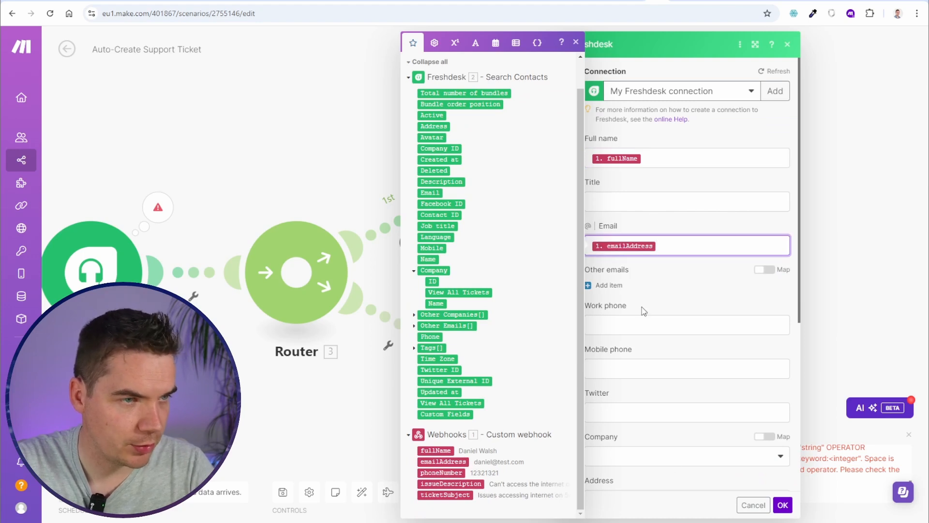
left_click(645, 368)
left_click(459, 470)
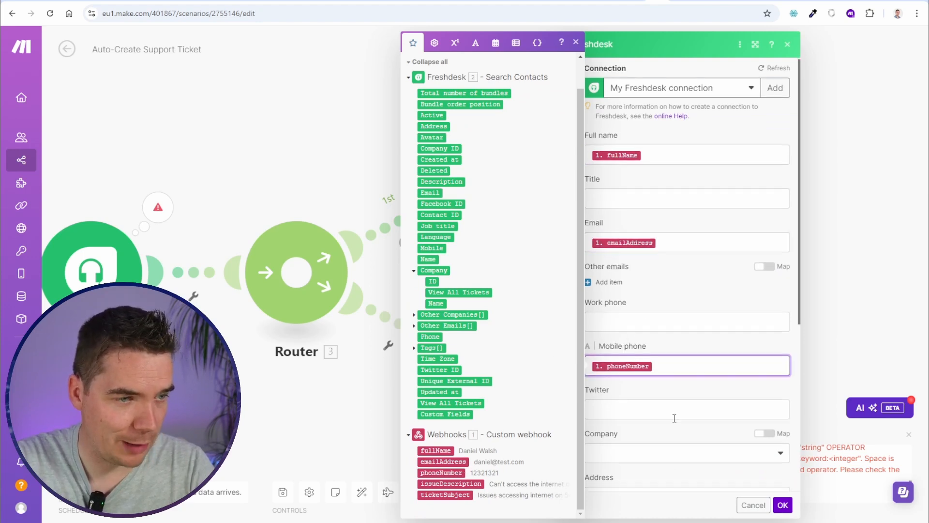
scroll(674, 415, "down", 5)
left_click(783, 505)
left_click(566, 166)
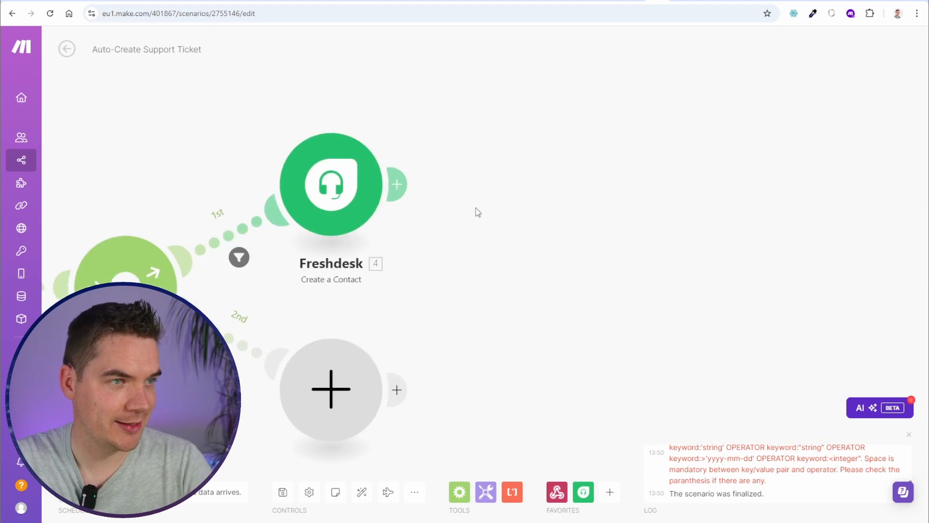
Add Freshdesk Create a Ticket using the new Contact ID, ticketSubject as Subject and issueDescription as Description
left_click(650, 121)
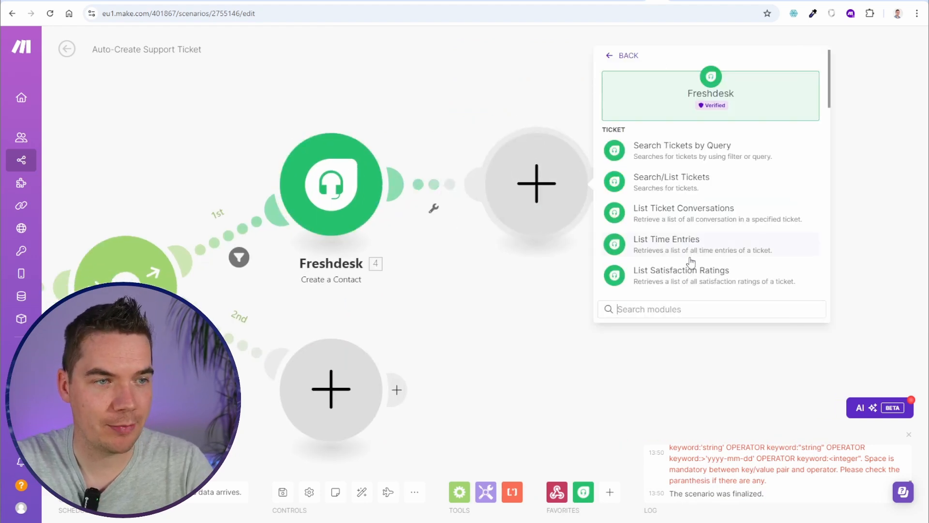
left_click(662, 283)
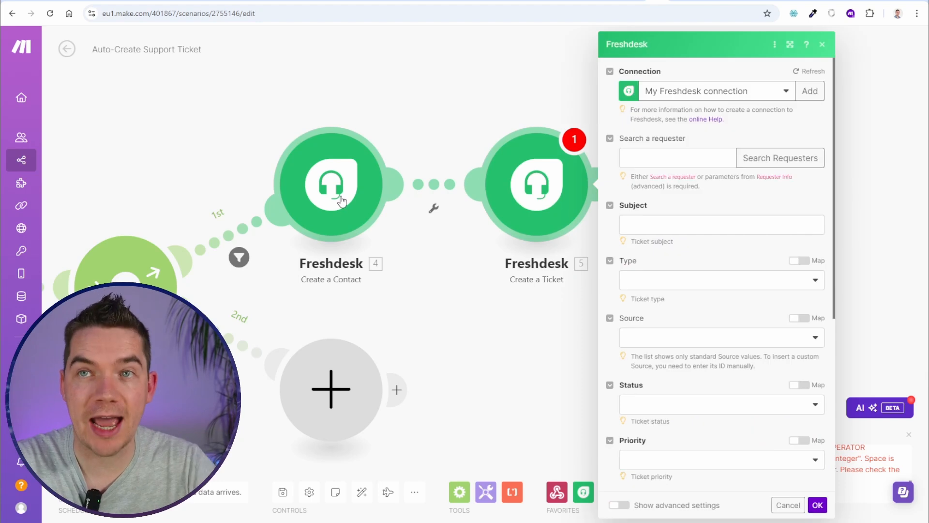
left_click(651, 158)
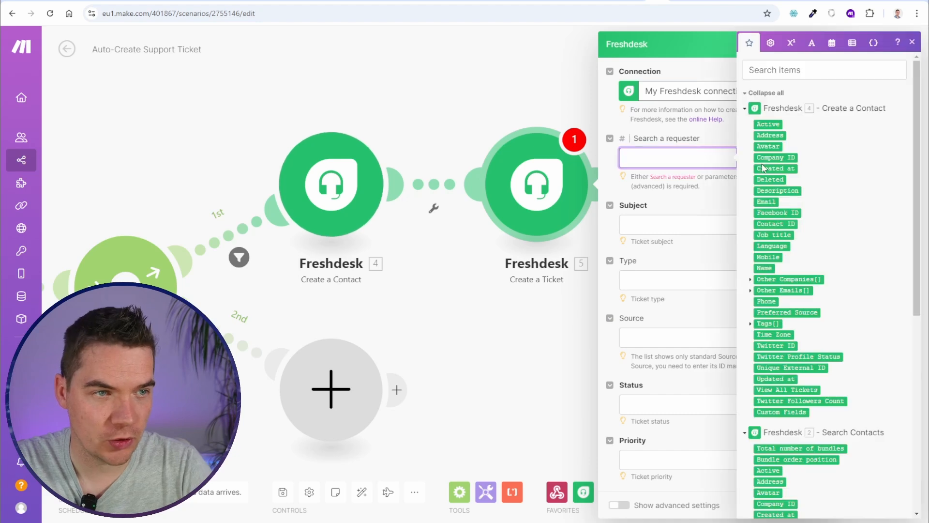
left_click(773, 223)
left_click(665, 226)
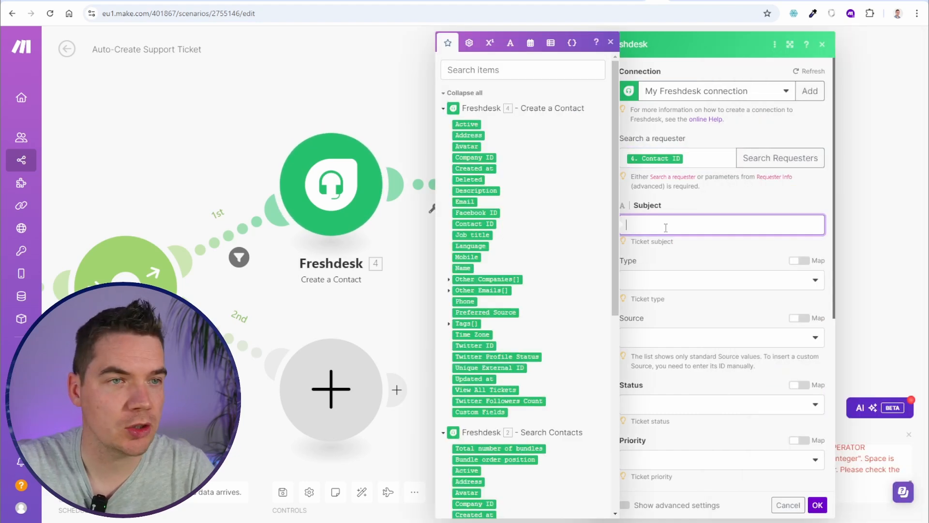
scroll(542, 279, "down", 7)
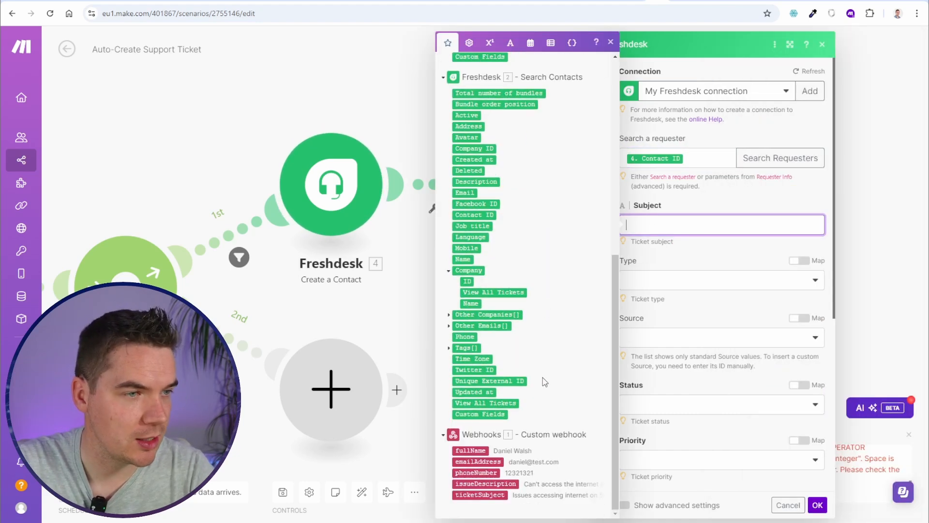
left_click(480, 495)
scroll(693, 315, "down", 5)
left_click(677, 344)
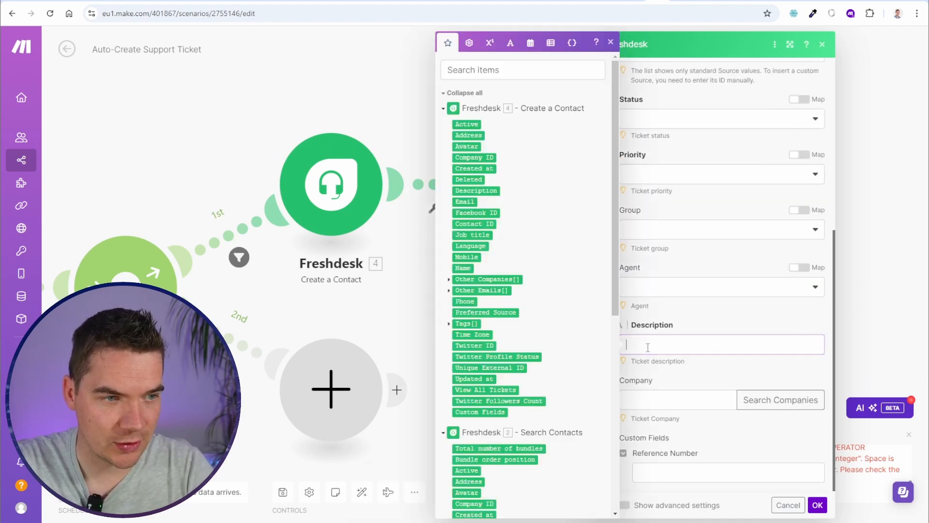
scroll(506, 448, "down", 7)
left_click(492, 483)
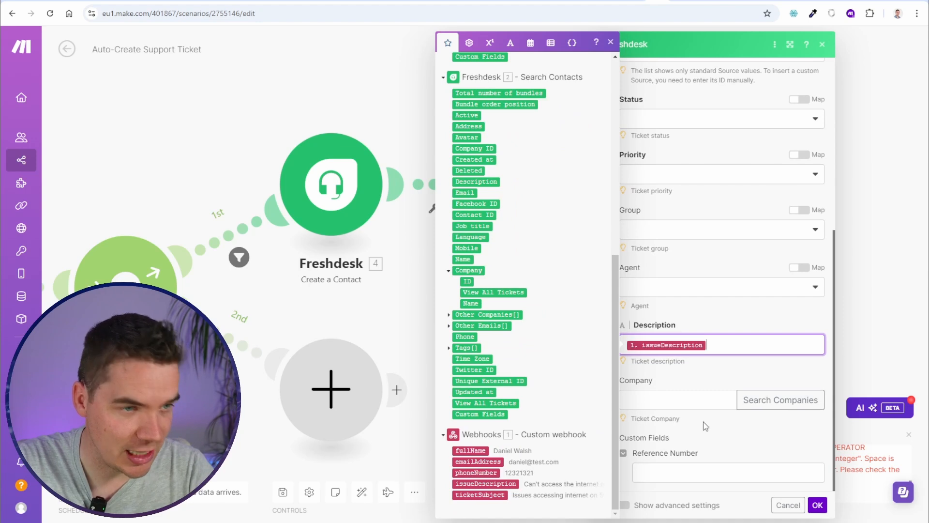
Set the ticket Status to Open and Priority to Medium, and save the module
left_click(817, 505)
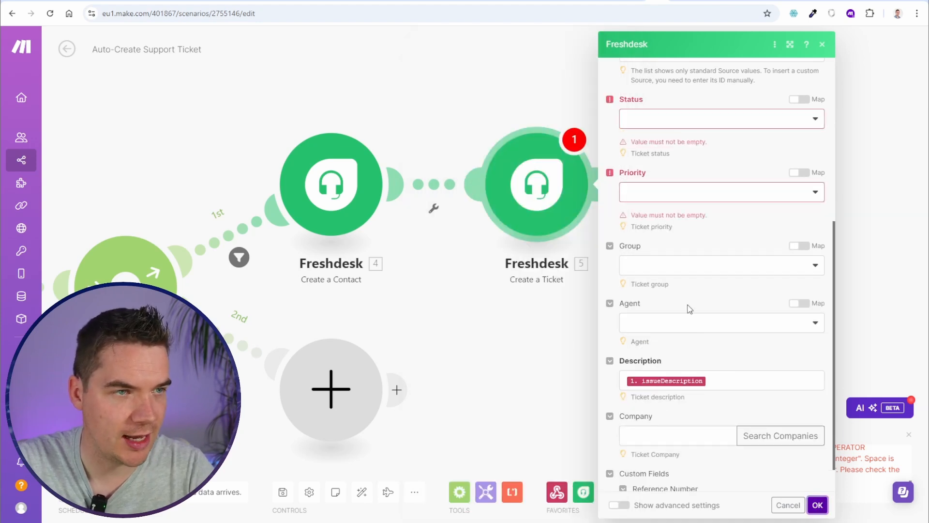
left_click(690, 119)
left_click(657, 139)
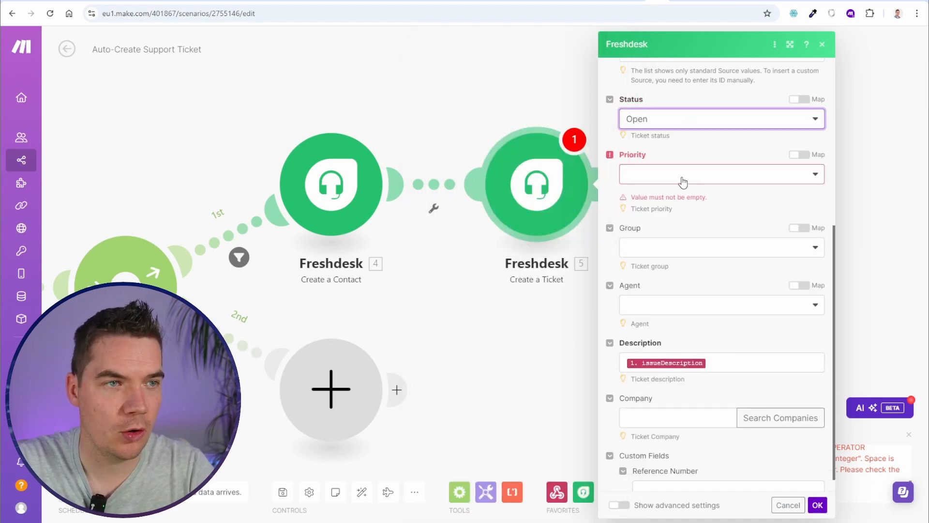
left_click(683, 178)
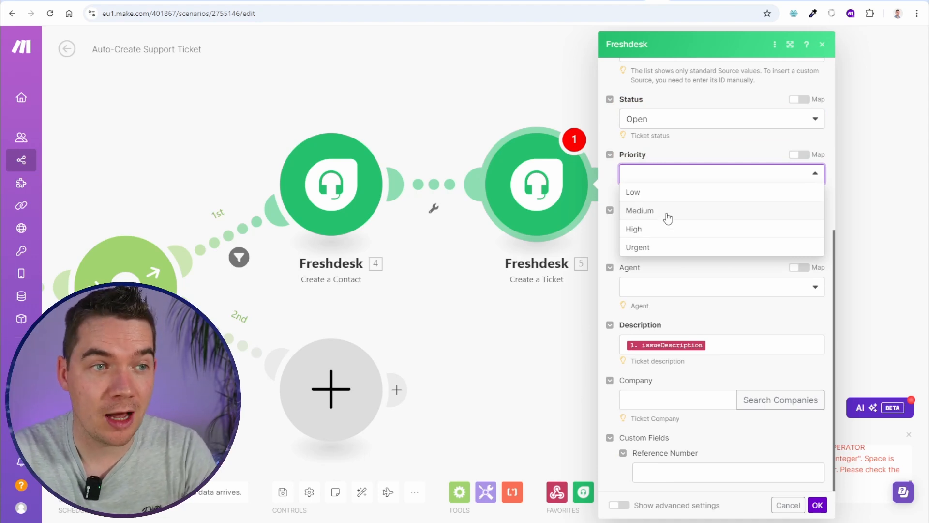
left_click(639, 211)
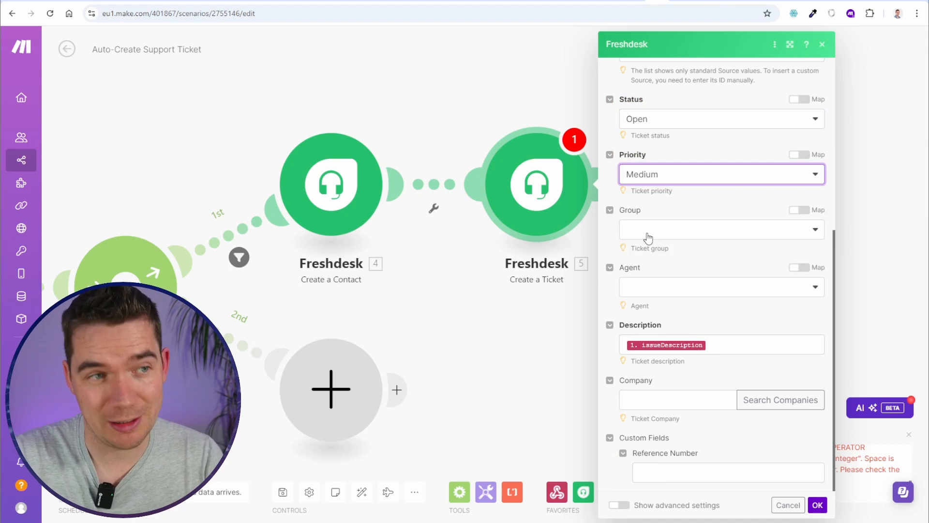
scroll(660, 232, "up", 6)
left_click(567, 298)
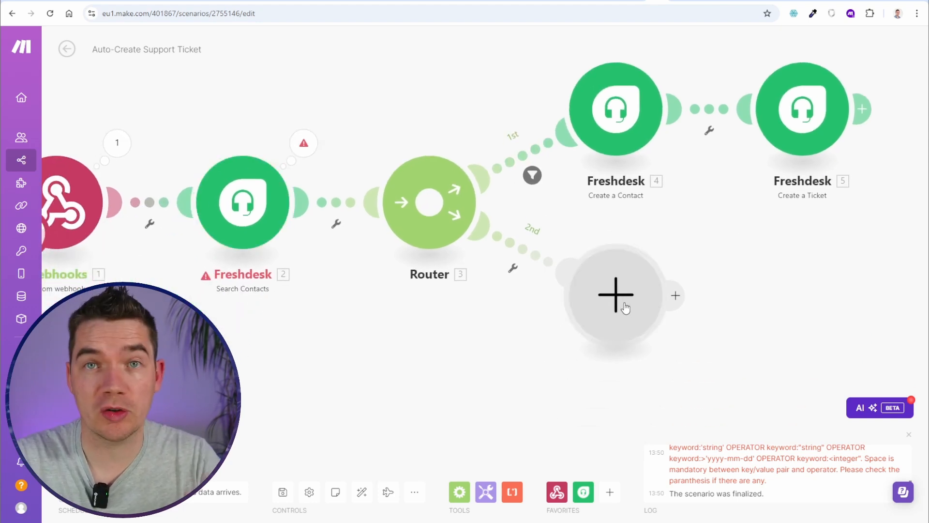
Duplicate the Create a Ticket module onto the 2nd route, replacing its empty placeholder
right_click(782, 108)
left_click(818, 180)
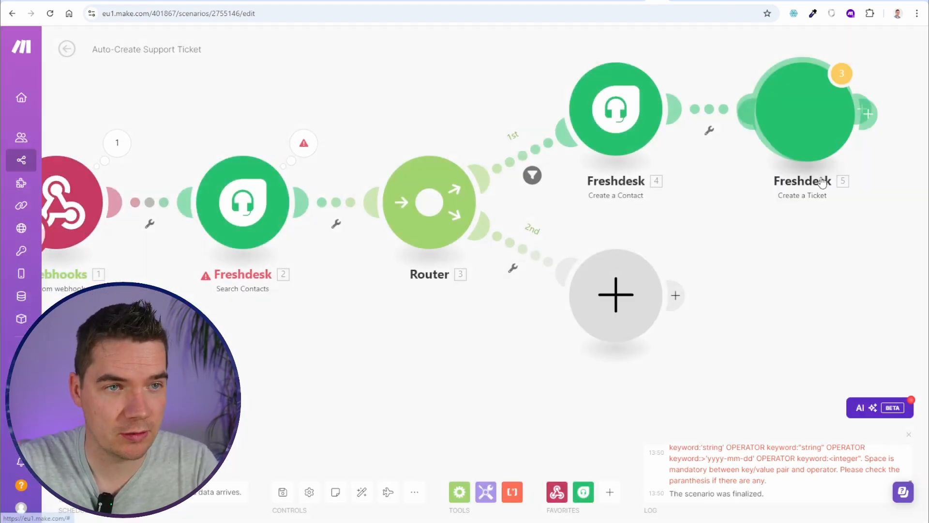
left_click_drag(844, 153, 757, 296)
right_click(637, 282)
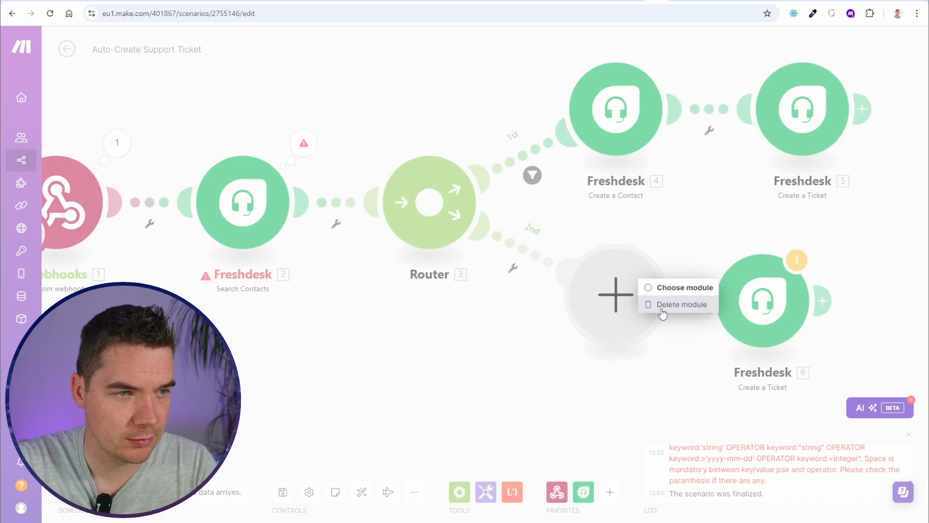
left_click(653, 305)
Filter the 2nd route on Total number of bundles greater than 0
left_click(495, 196)
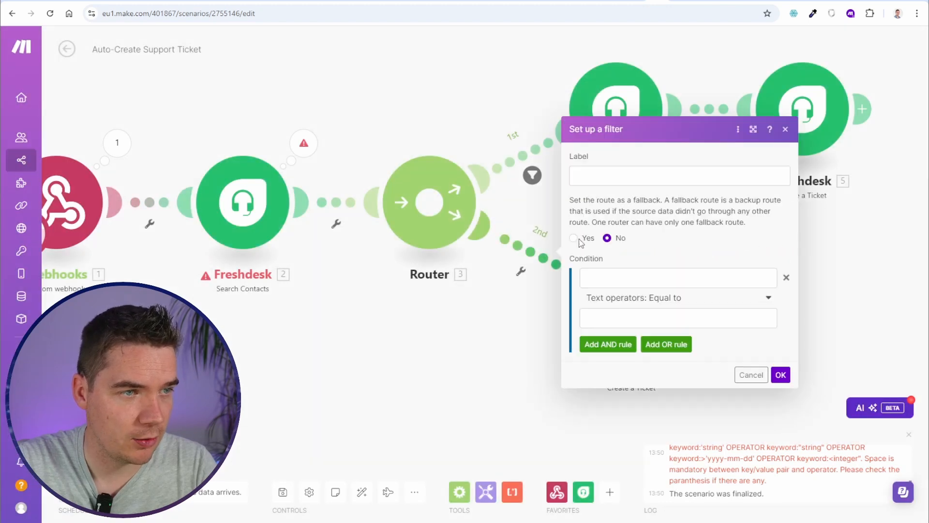
left_click(645, 277)
left_click(482, 123)
left_click(593, 299)
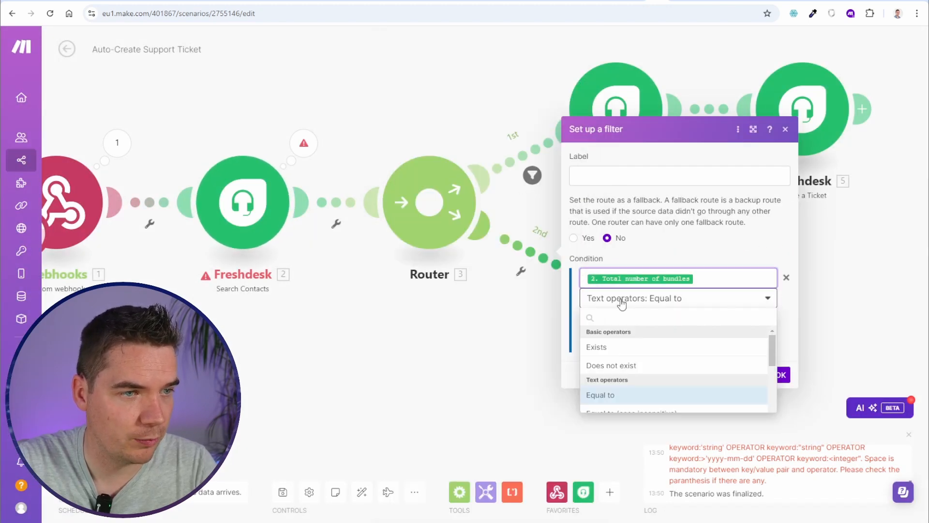
scroll(604, 315, "down", 5)
left_click(628, 344)
left_click(677, 318)
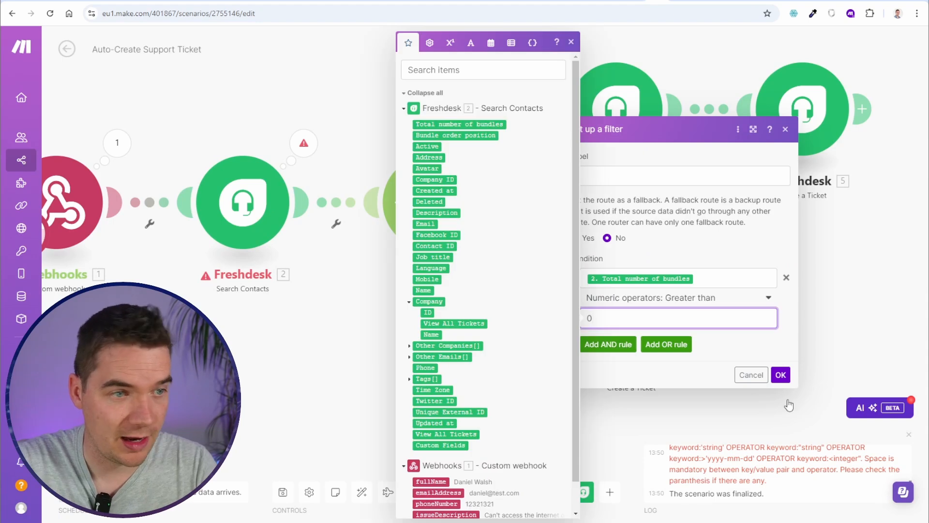
left_click(780, 374)
Set the copied ticket's requester to the found contact's Contact ID and save the scenario
left_click(649, 290)
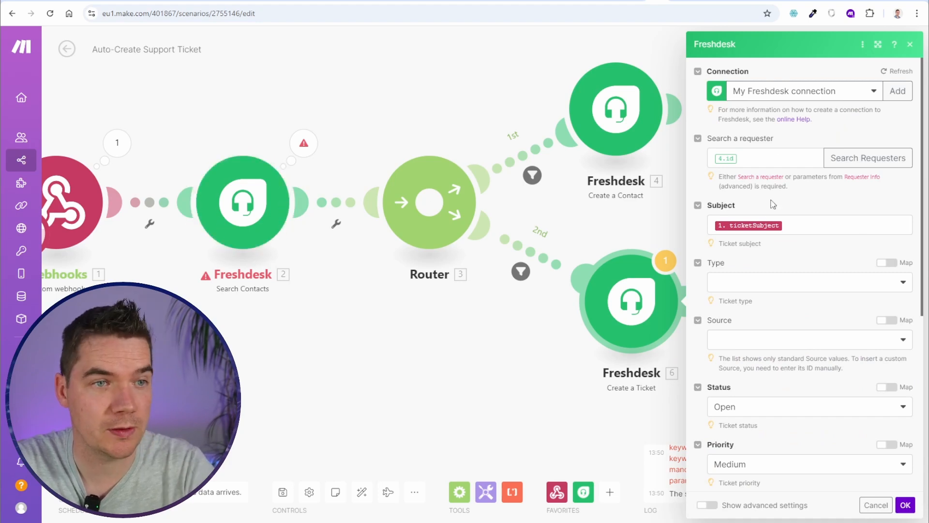
left_click(764, 158)
key("BackSpace")
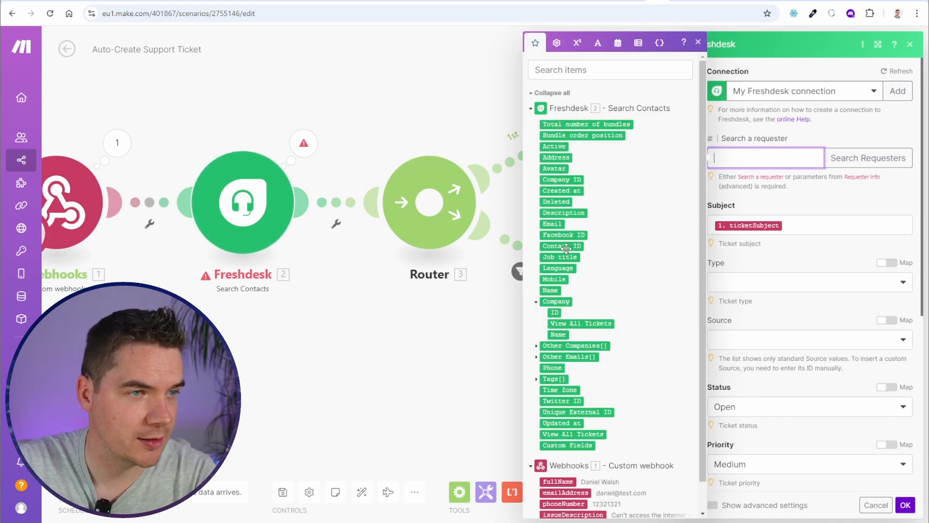
left_click(566, 248)
scroll(803, 271, "down", 5)
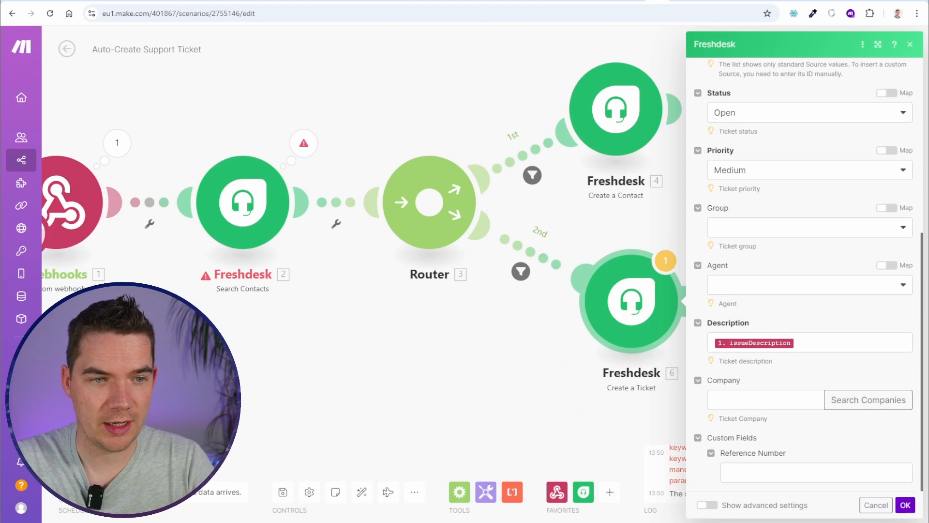
left_click(905, 505)
key("ctrl+s")
scroll(342, 399, "down", 3)
left_click_drag(309, 405, 352, 389)
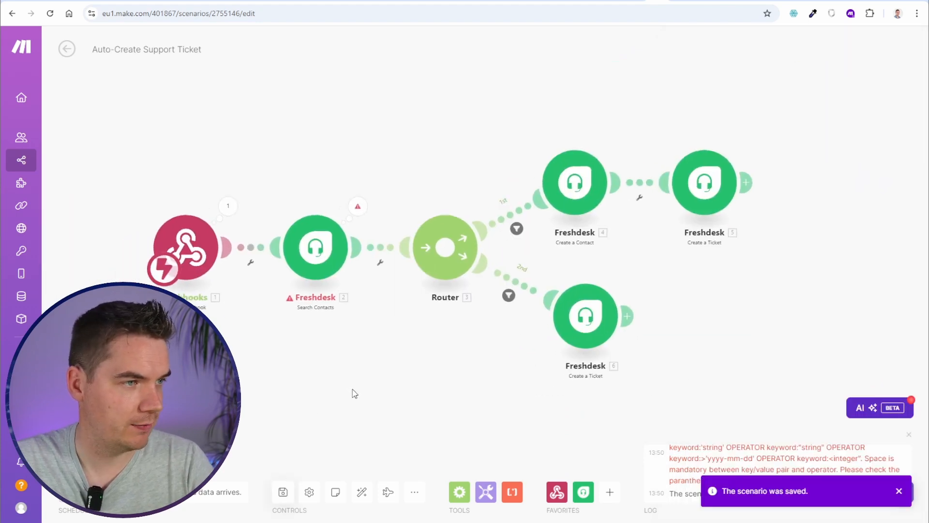
In Flowise, resend the support-ticket request with the customer's details and the 5G issue
left_click(672, 2)
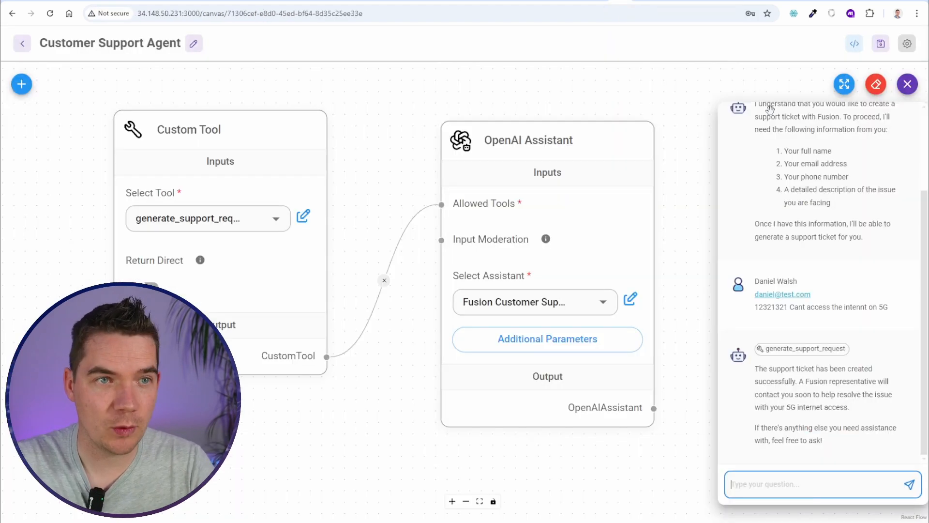
scroll(827, 315, "up", 3)
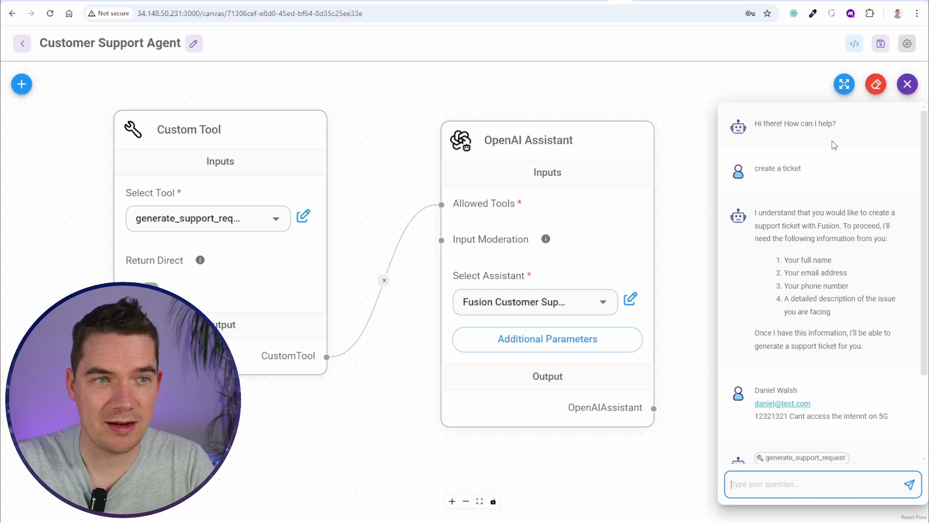
scroll(856, 331, "down", 3)
triple_click(895, 312)
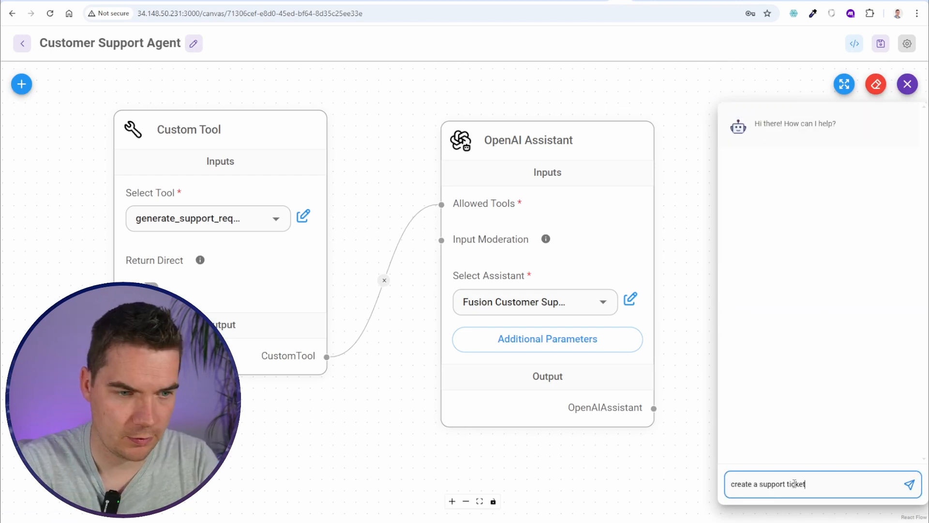
key("shift+Return")
key("ctrl+v")
key("Return")
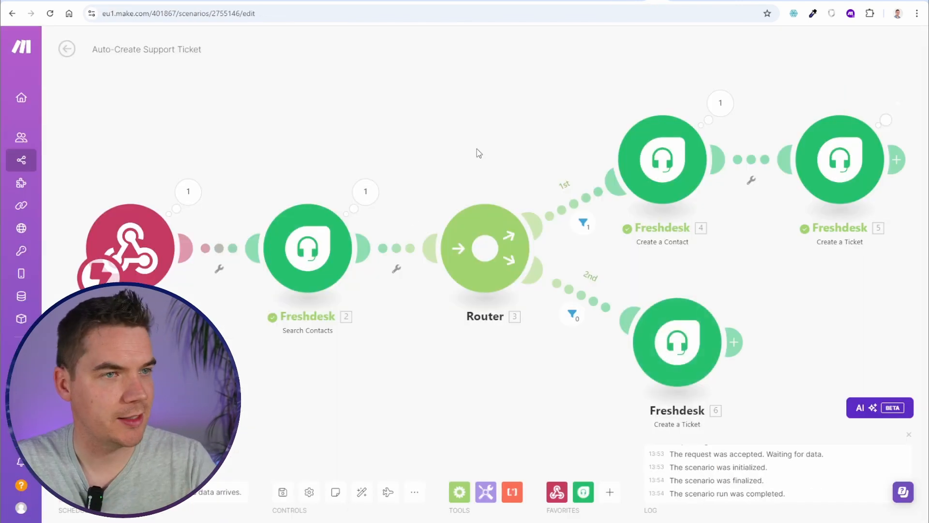
scroll(477, 152, "up", 2)
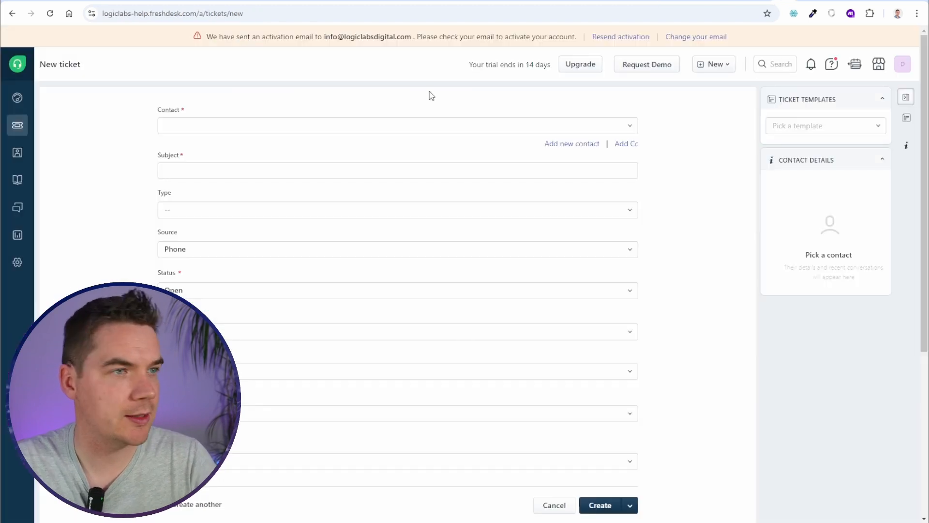
Review Freshdesk ticket #6 'Cannot access internet on 5G', then open the requester's contact page
left_click(18, 125)
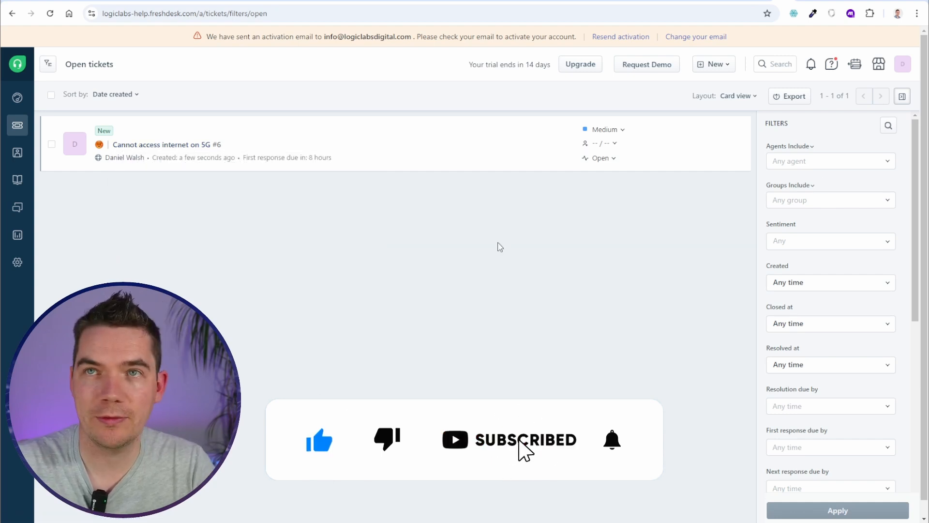
left_click(167, 144)
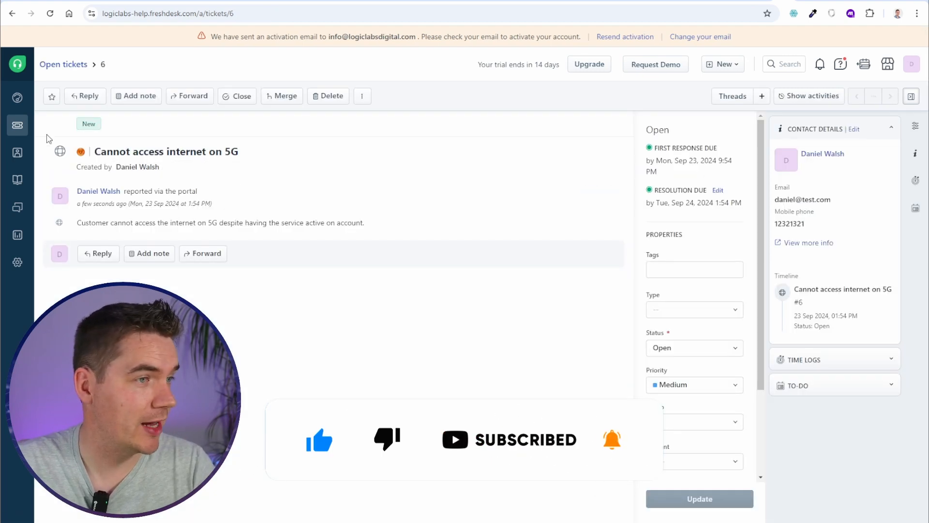
left_click(64, 65)
mouse_move(21, 155)
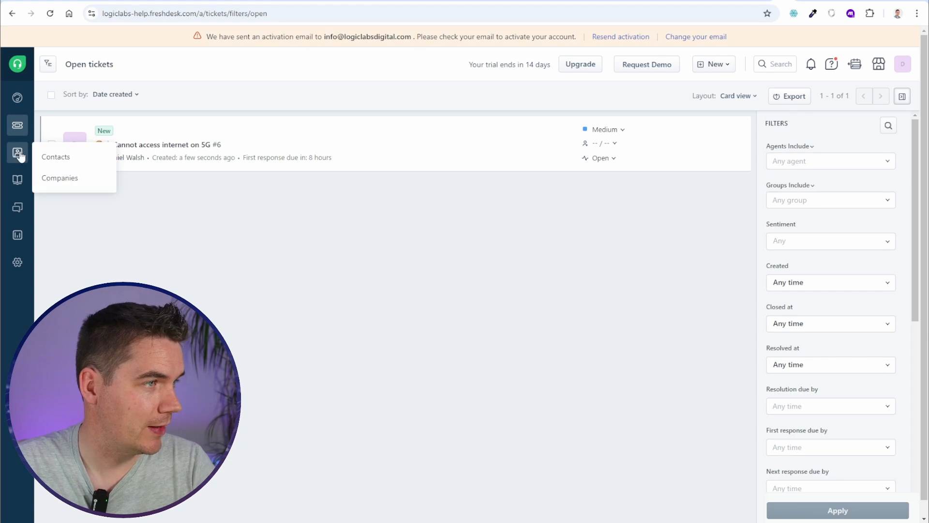
left_click(55, 157)
left_click(130, 167)
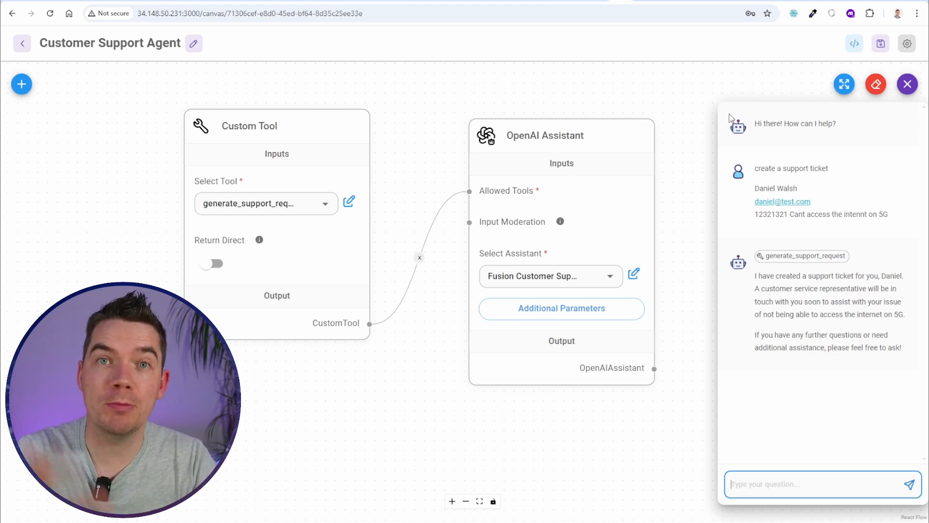
Copy Flowise's Popup Html embed script into Default.html before the closing body tag and reload the site
left_click(854, 44)
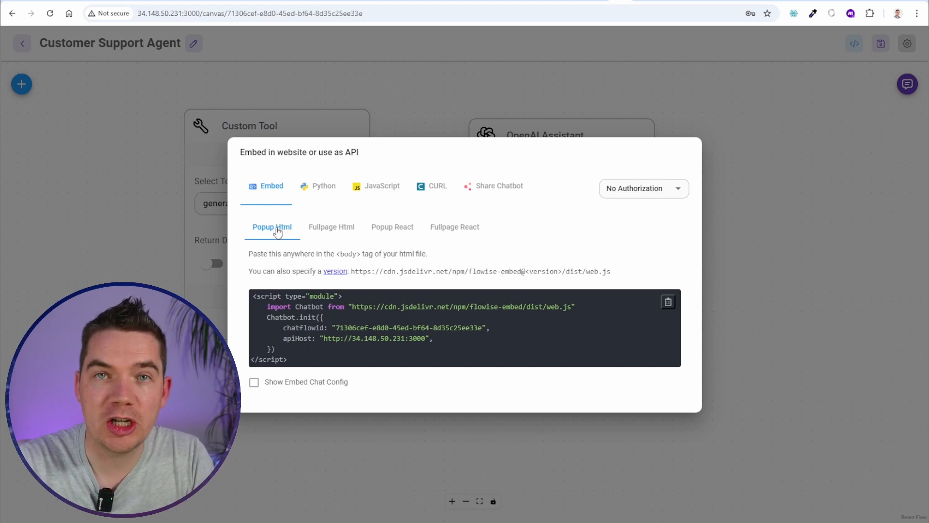
left_click(668, 303)
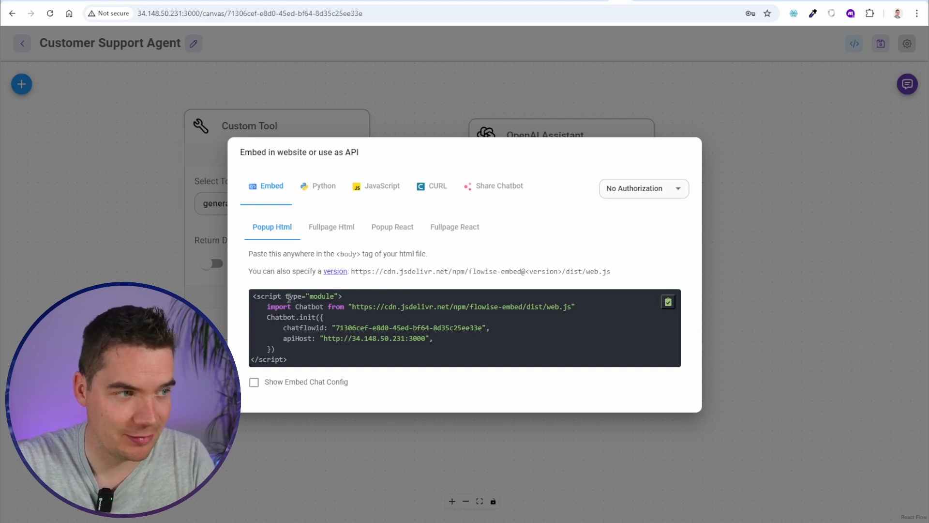
left_click_drag(289, 298, 327, 338)
left_click(334, 336)
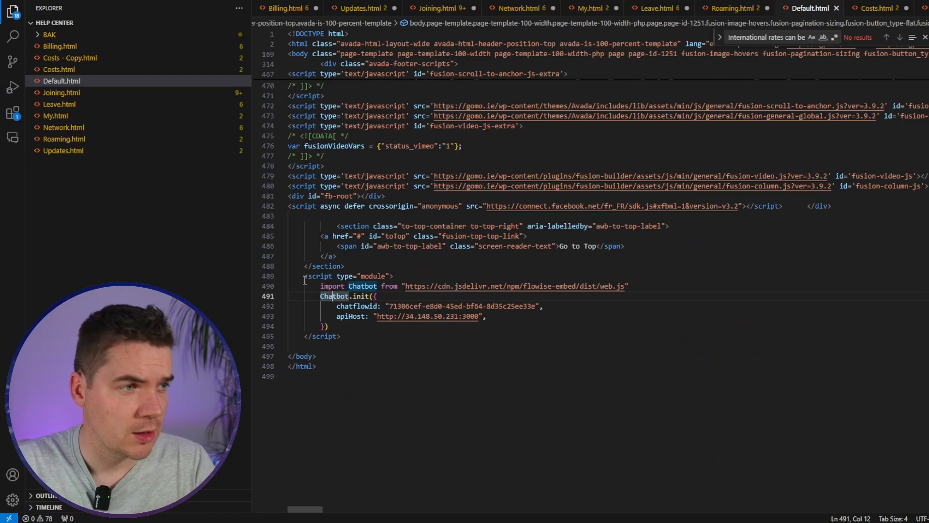
left_click_drag(304, 275, 354, 343)
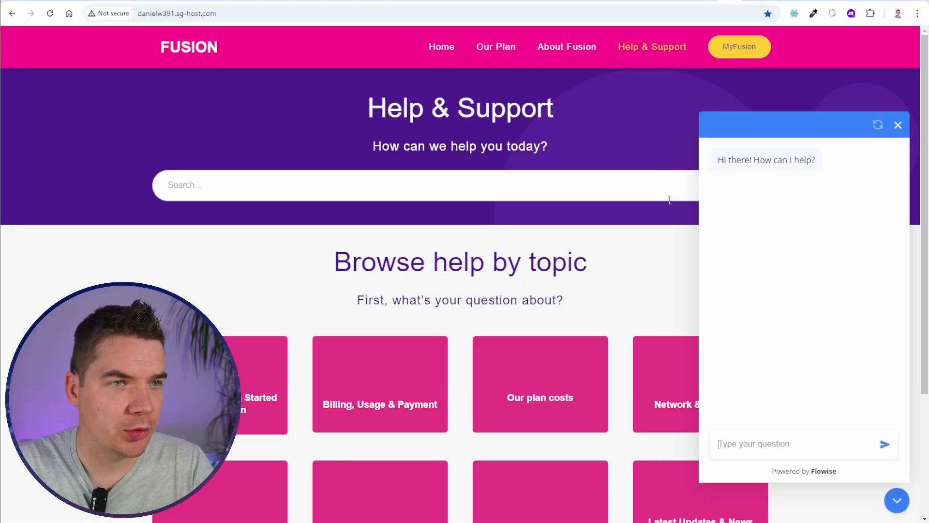
key("F5")
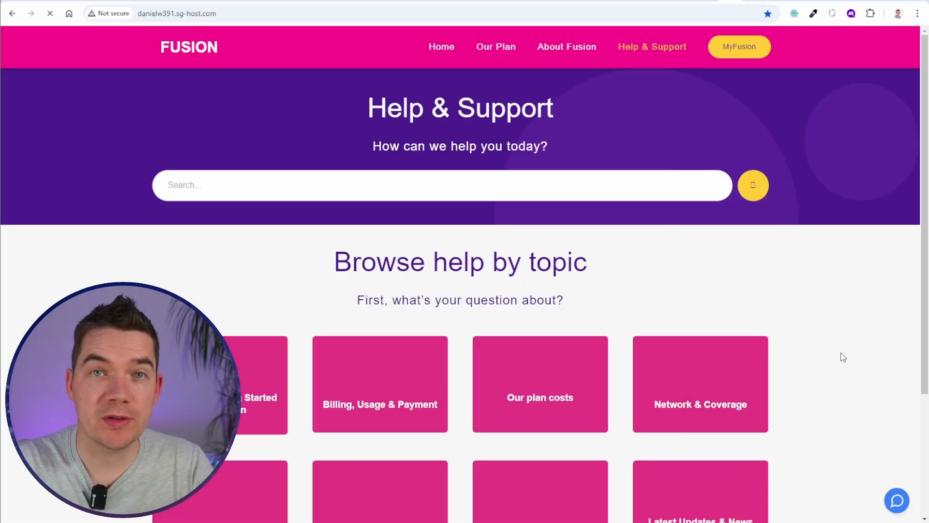
Open the help site's chat widget, send 'Hello' to test the bot, then close it
left_click(896, 502)
type("Hello")
key("Return")
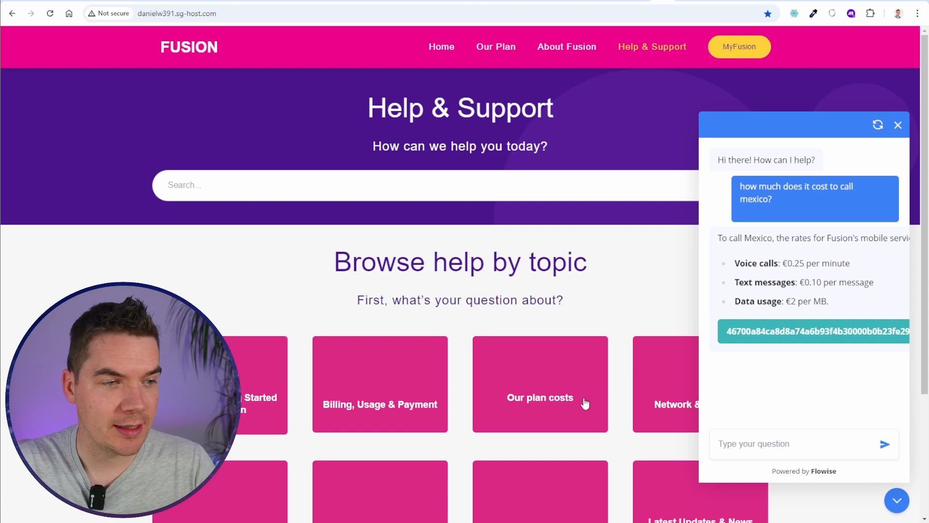
left_click(888, 502)
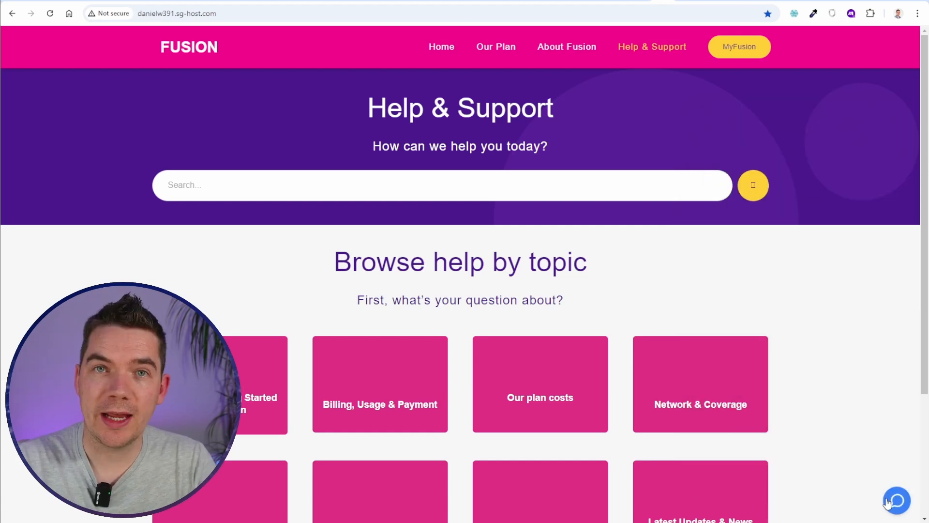
left_click(888, 503)
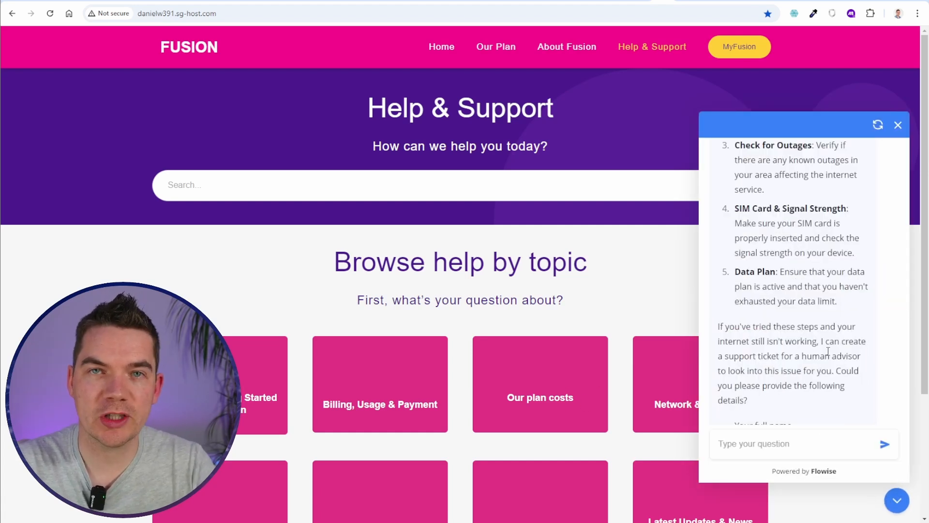
scroll(827, 351, "up", 10)
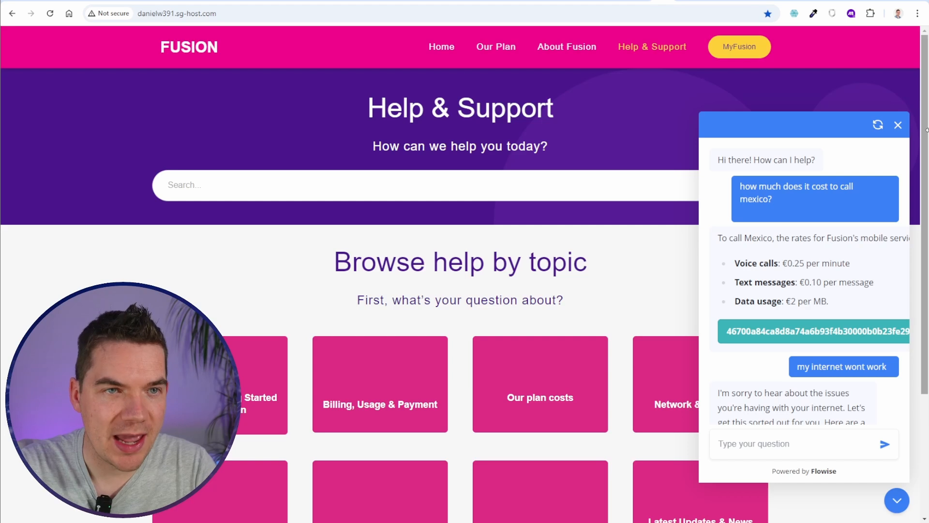
left_click(898, 127)
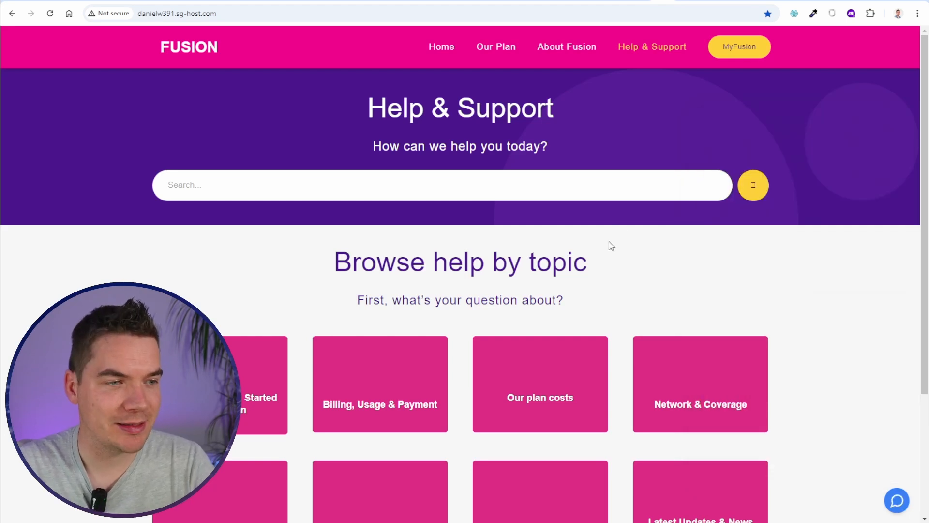
scroll(608, 241, "down", 2)
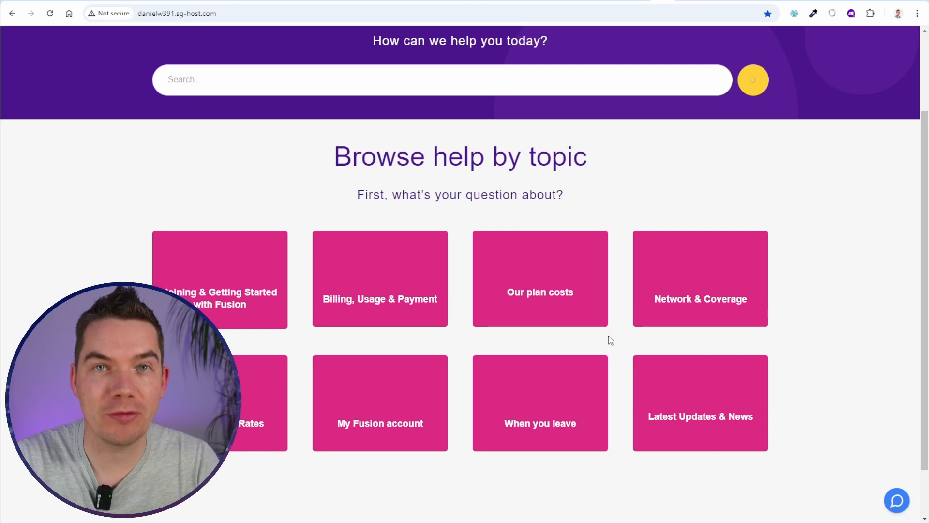
scroll(608, 335, "up", 3)
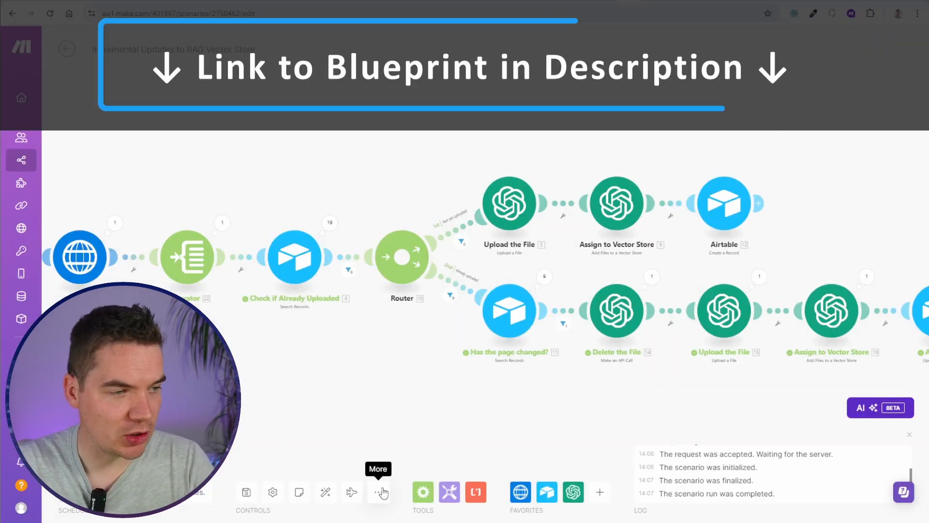
Bring up Make's Import Blueprint dialog, then view the community's Weekly Events listing with upcoming workshops
left_click(382, 491)
left_click(310, 448)
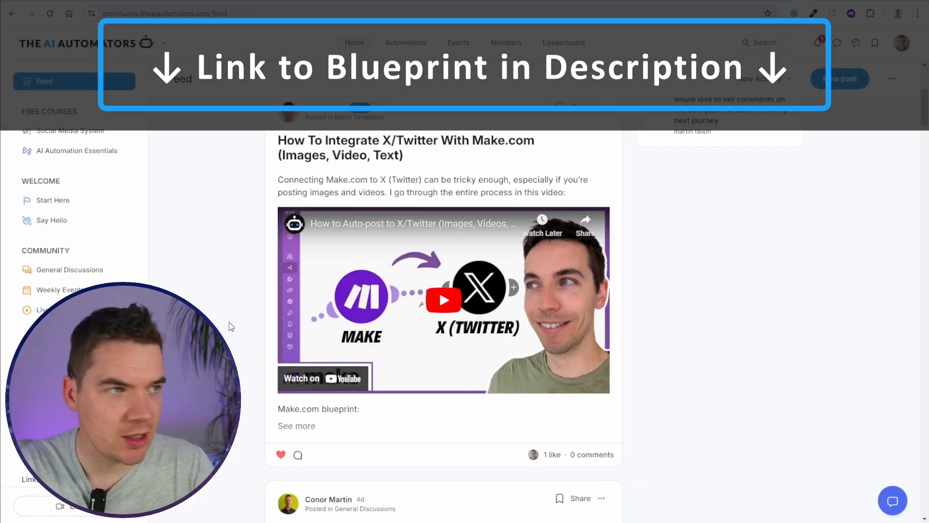
scroll(228, 322, "down", 1)
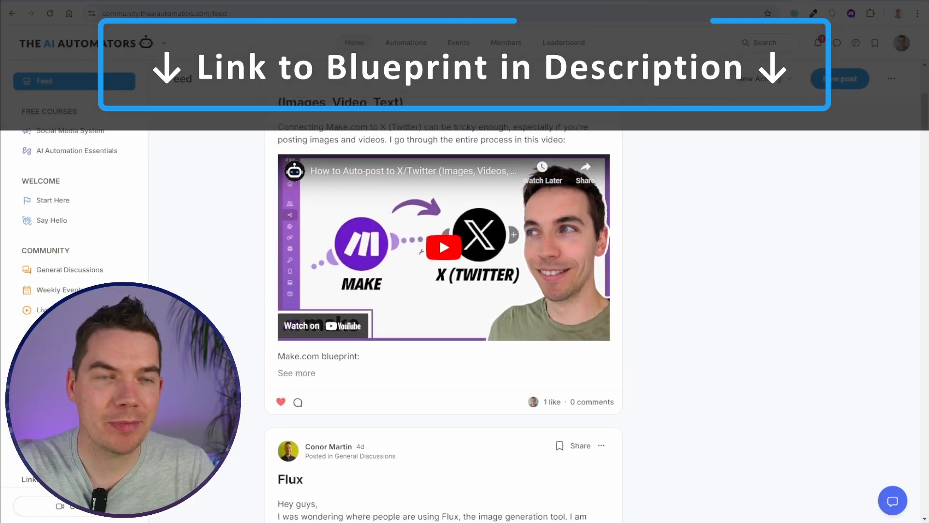
scroll(228, 321, "down", 1)
left_click(58, 289)
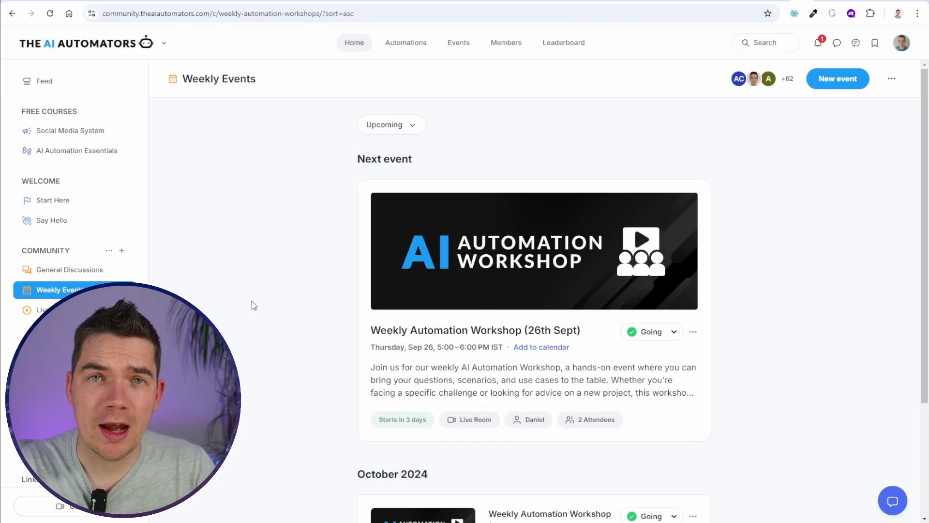
scroll(252, 310, "down", 1)
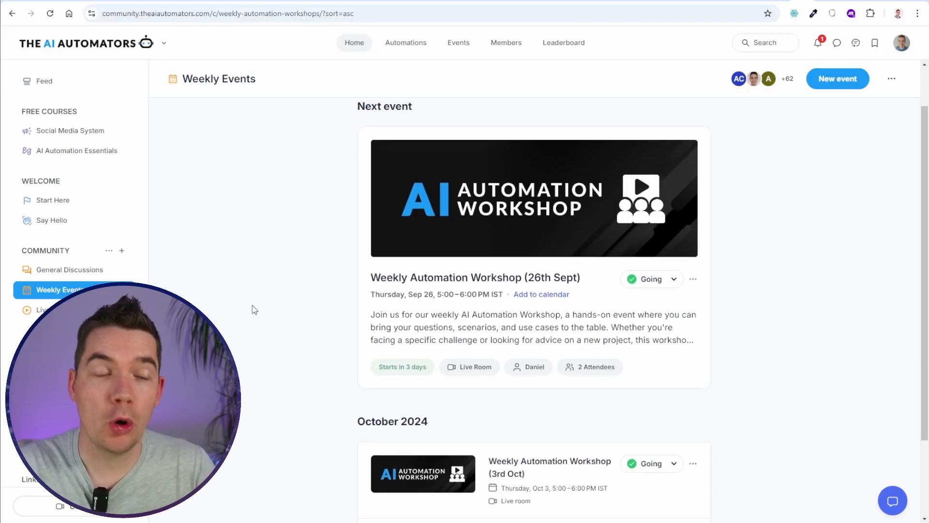